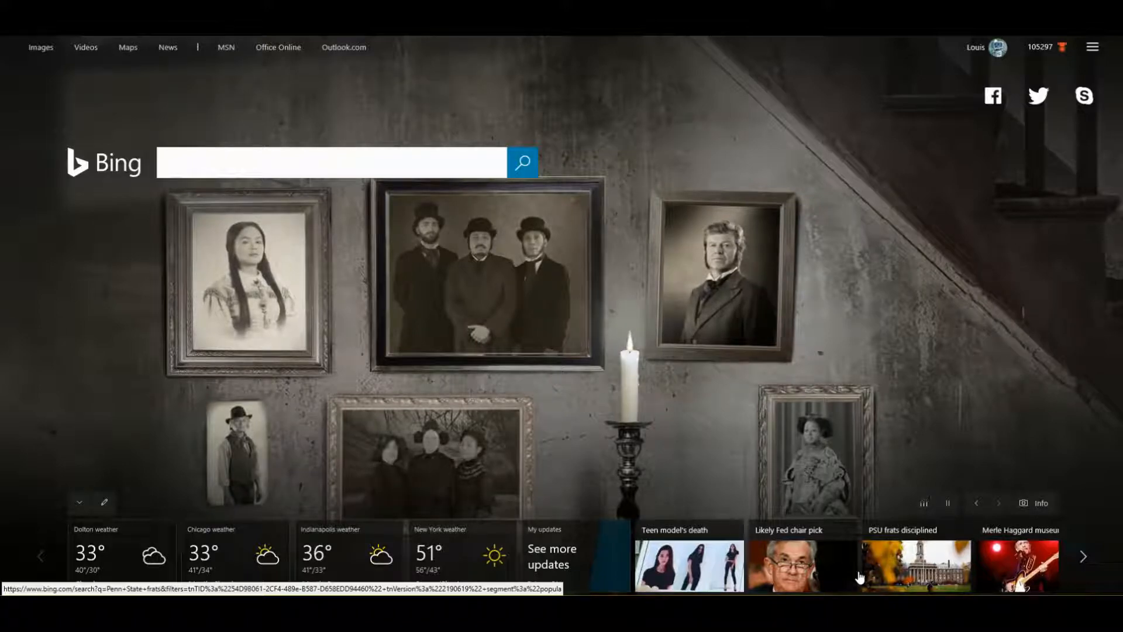
pyautogui.click(377, 442)
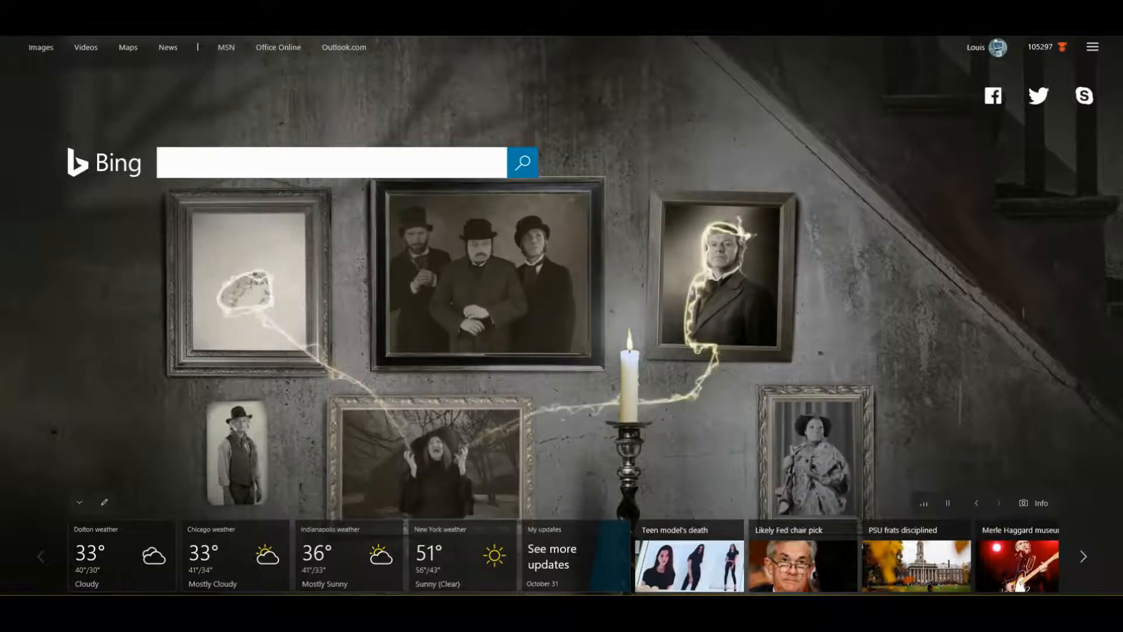
pyautogui.hotkey('ctrl', 'l')
pyautogui.write('https:')
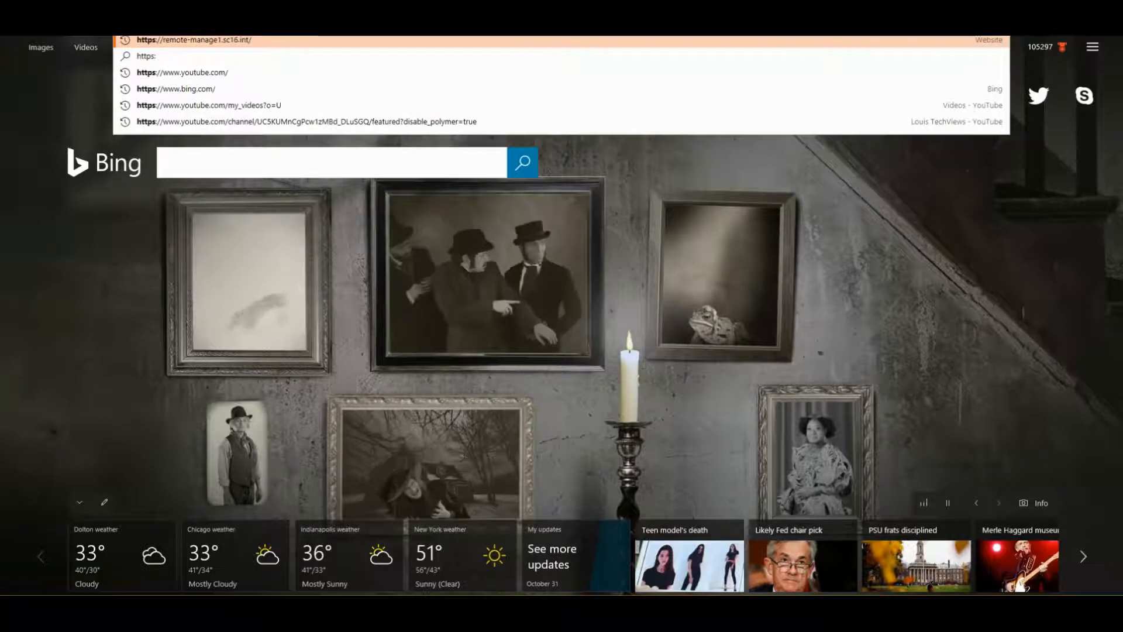
pyautogui.write('//remote-')
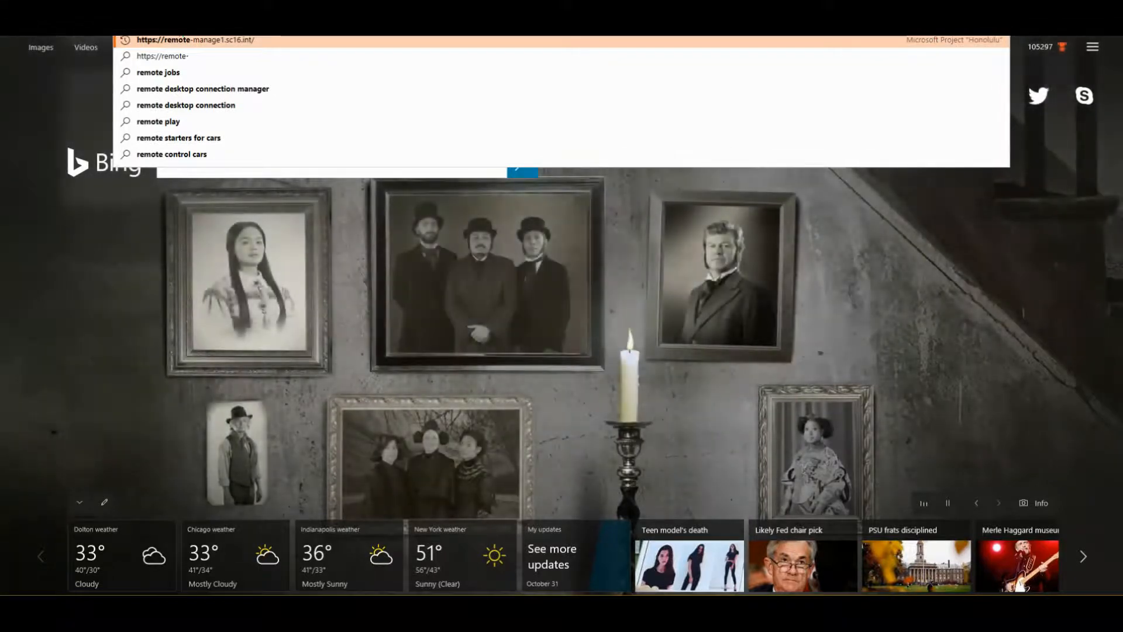
pyautogui.press('Return')
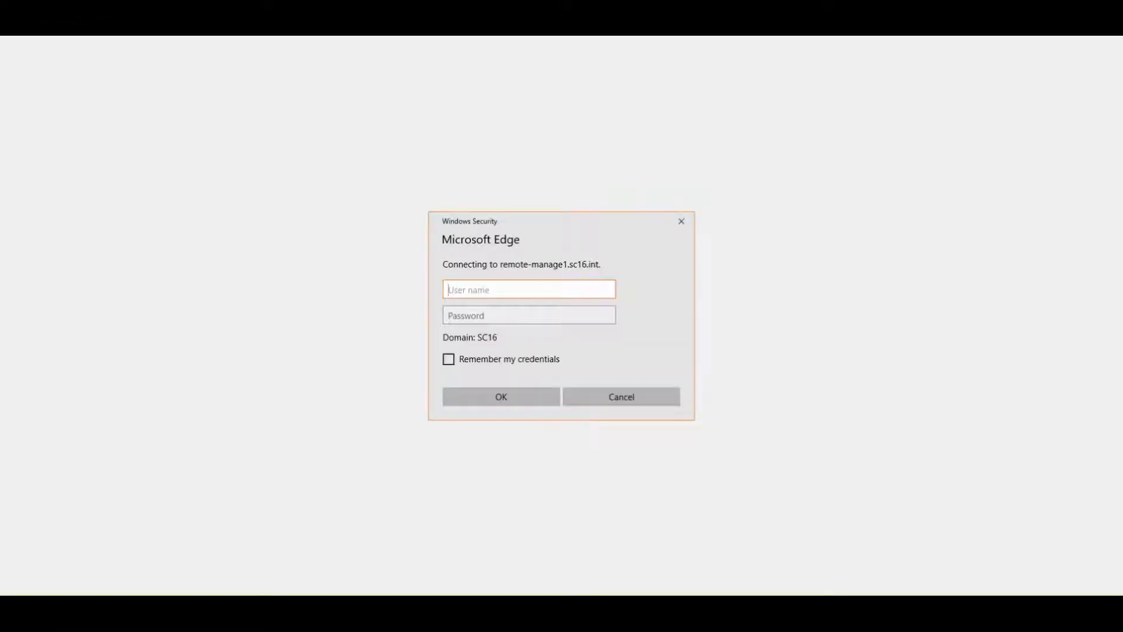
# - Sign in to the gateway as administrator with the account password
pyautogui.write('administrator')
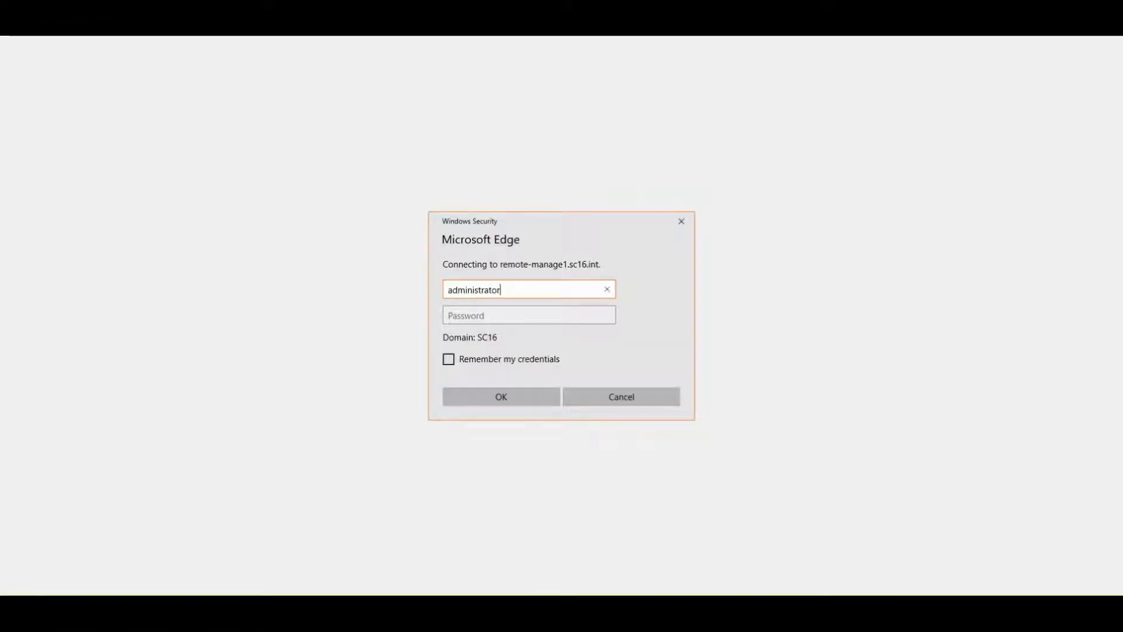
pyautogui.press('Tab')
pyautogui.write('••')
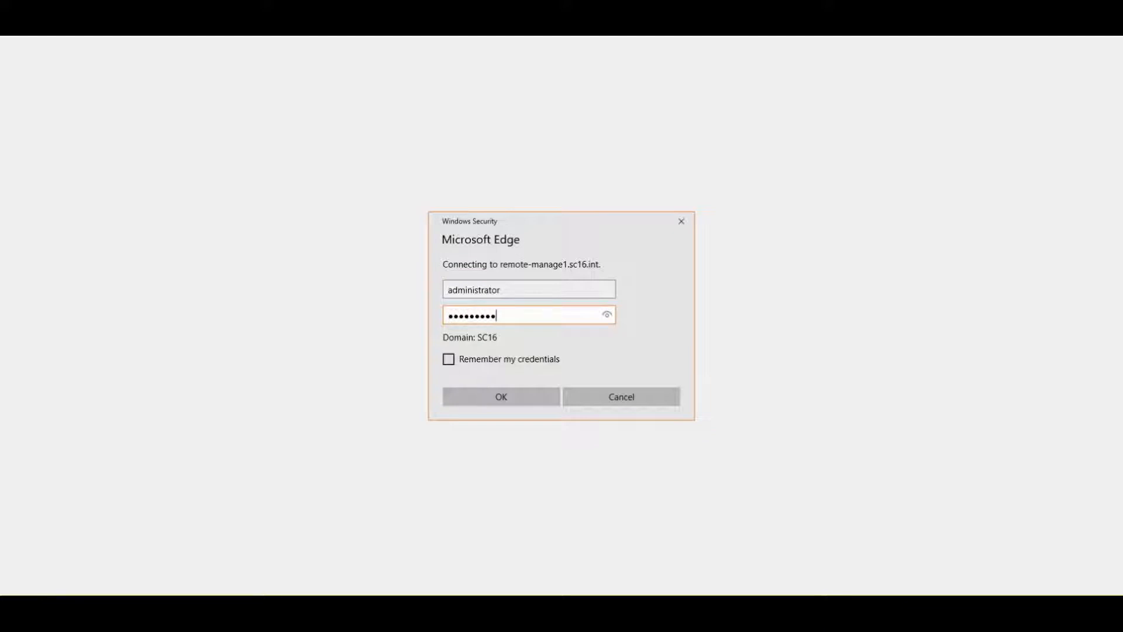
pyautogui.press('Return')
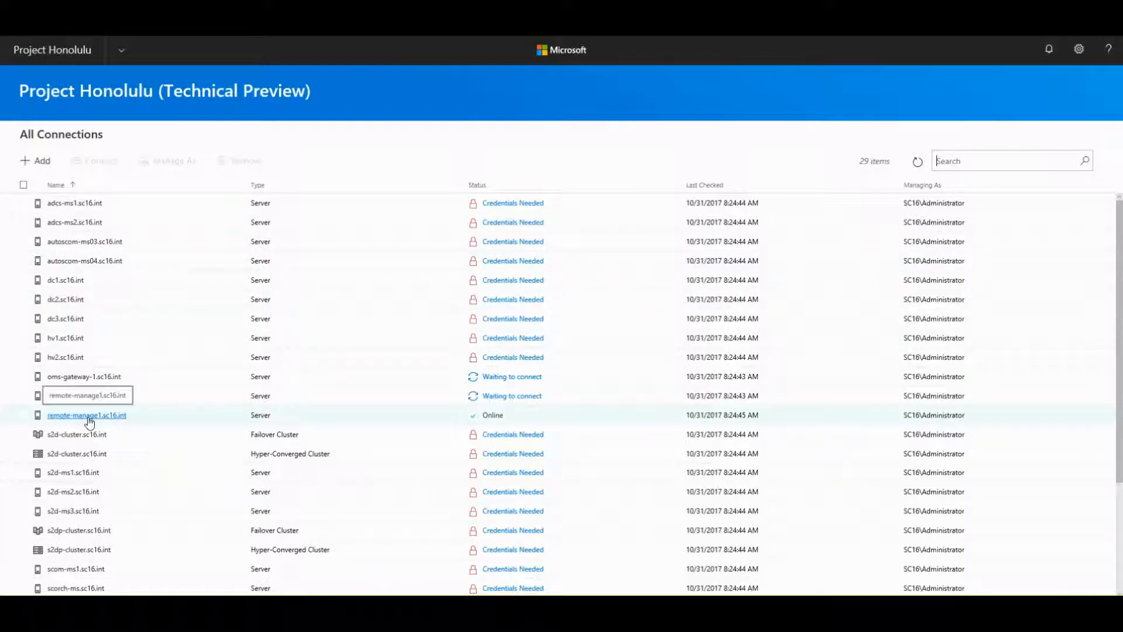
# - Switch to the Server Manager connections and select hv1.sc16.int to connect
pyautogui.click(120, 52)
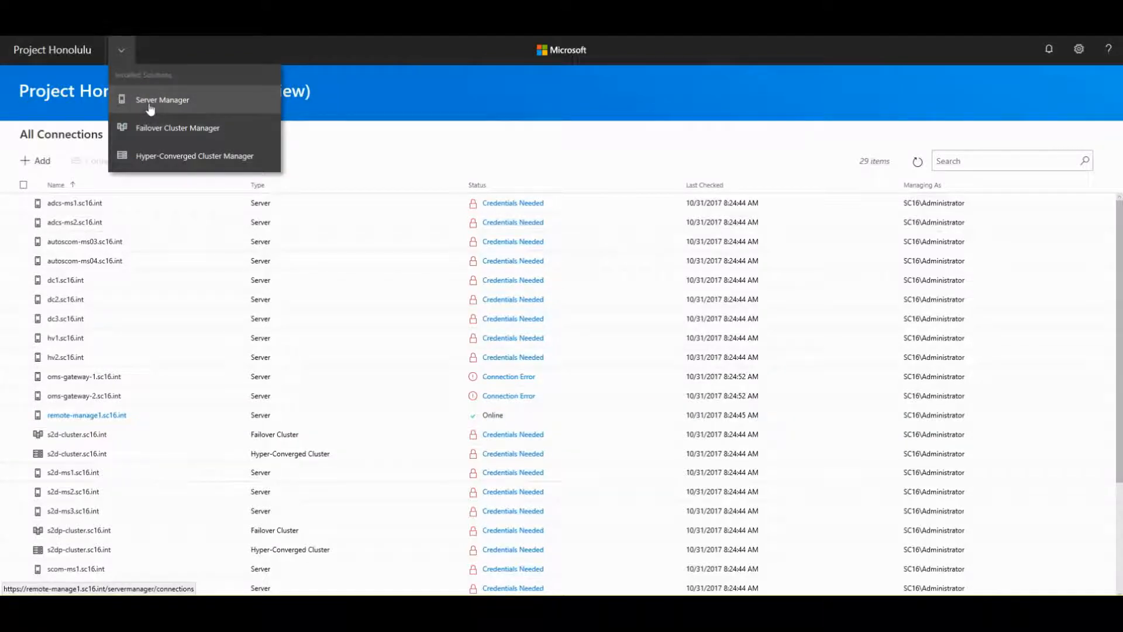
pyautogui.click(150, 105)
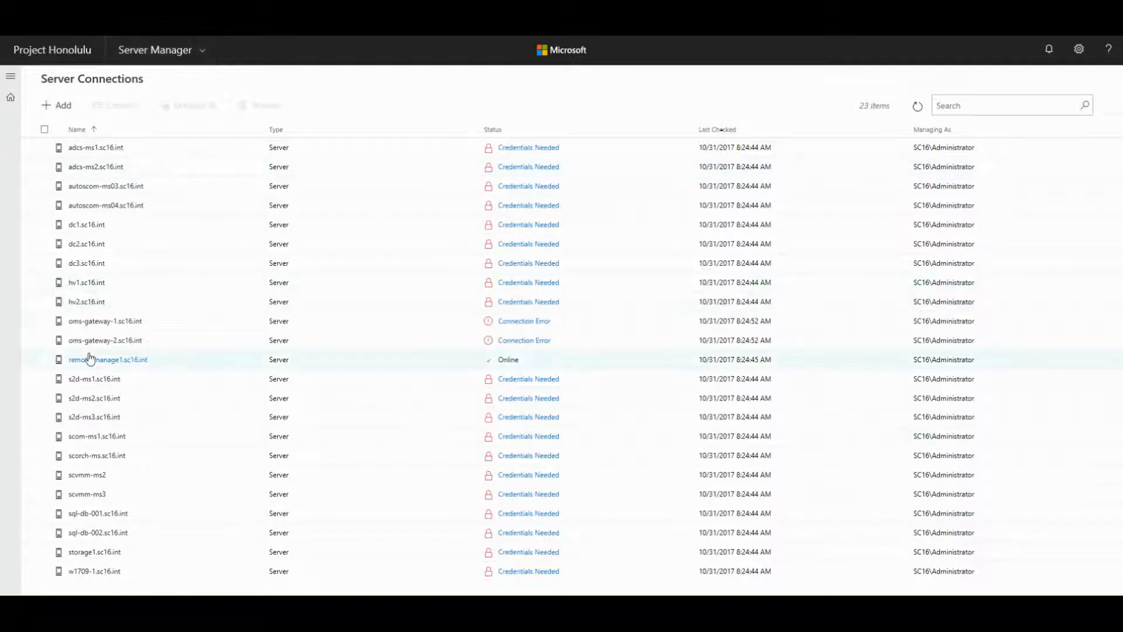
pyautogui.click(75, 284)
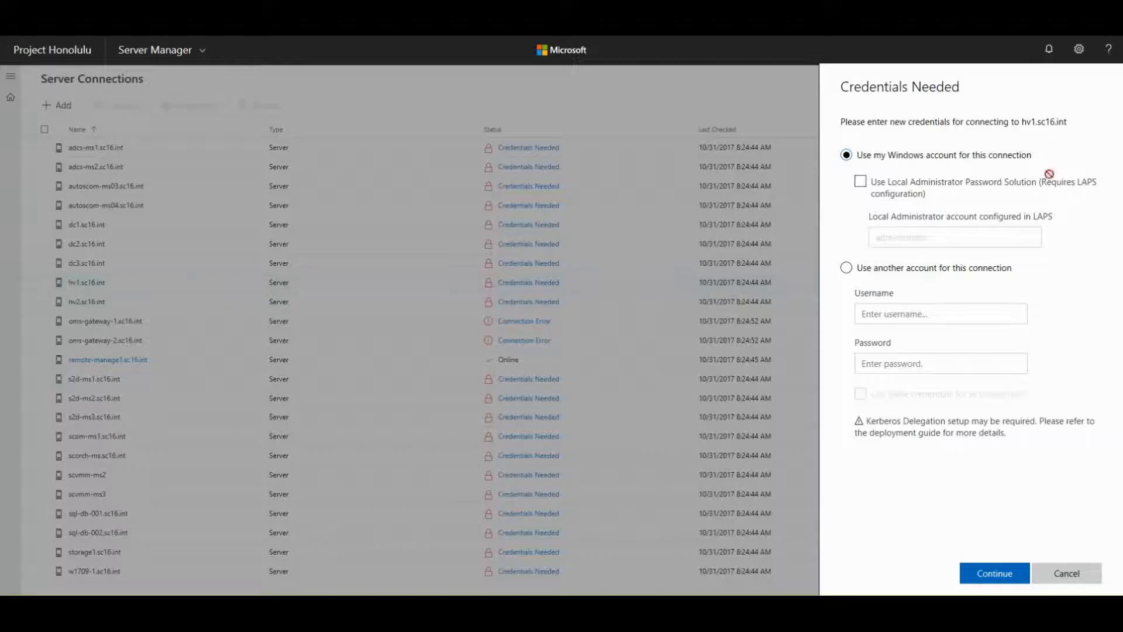
# - Enter another account's username and password for hv1.sc16.int and apply them to all connections
pyautogui.click(848, 269)
pyautogui.click(871, 316)
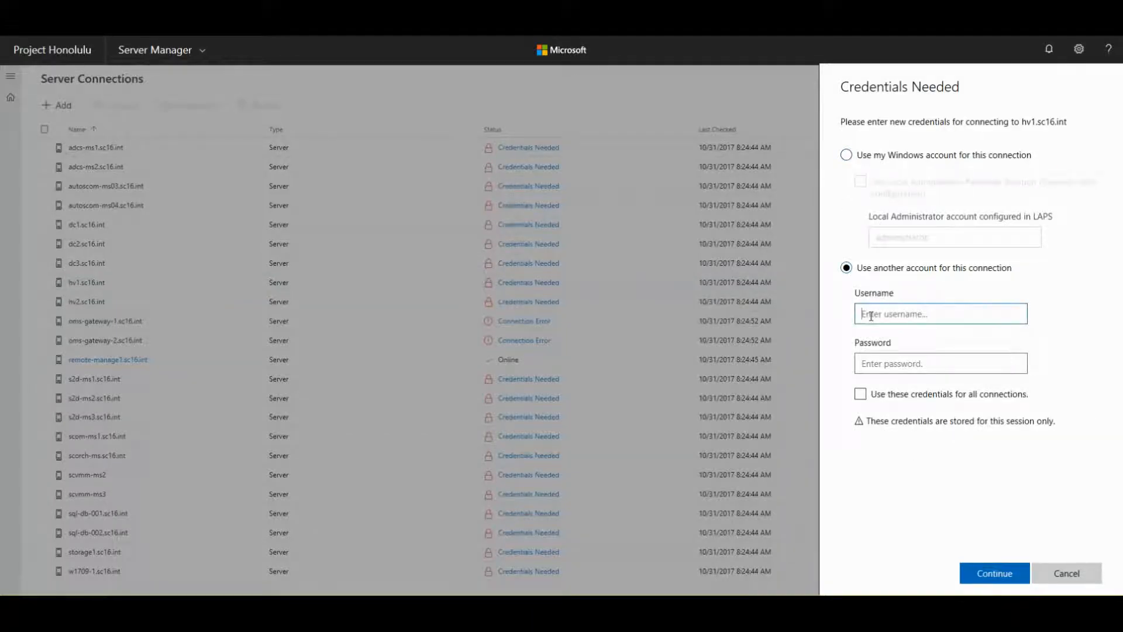
pyautogui.write('sc16\\administrator')
pyautogui.press('Tab')
pyautogui.write('P')
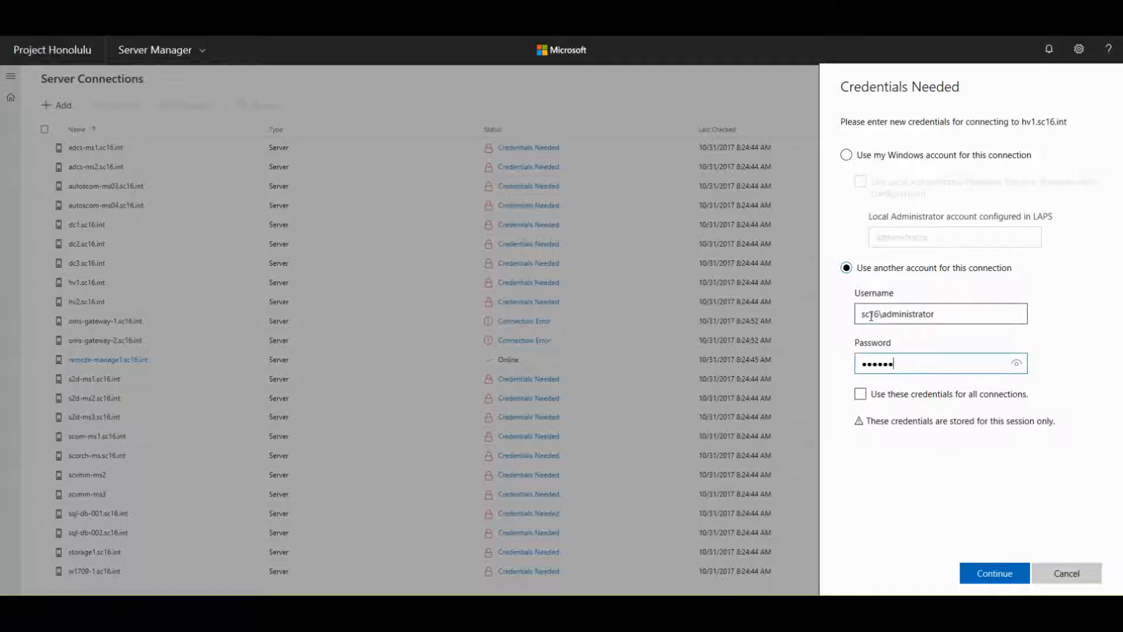
pyautogui.write('•')
pyautogui.press('space')
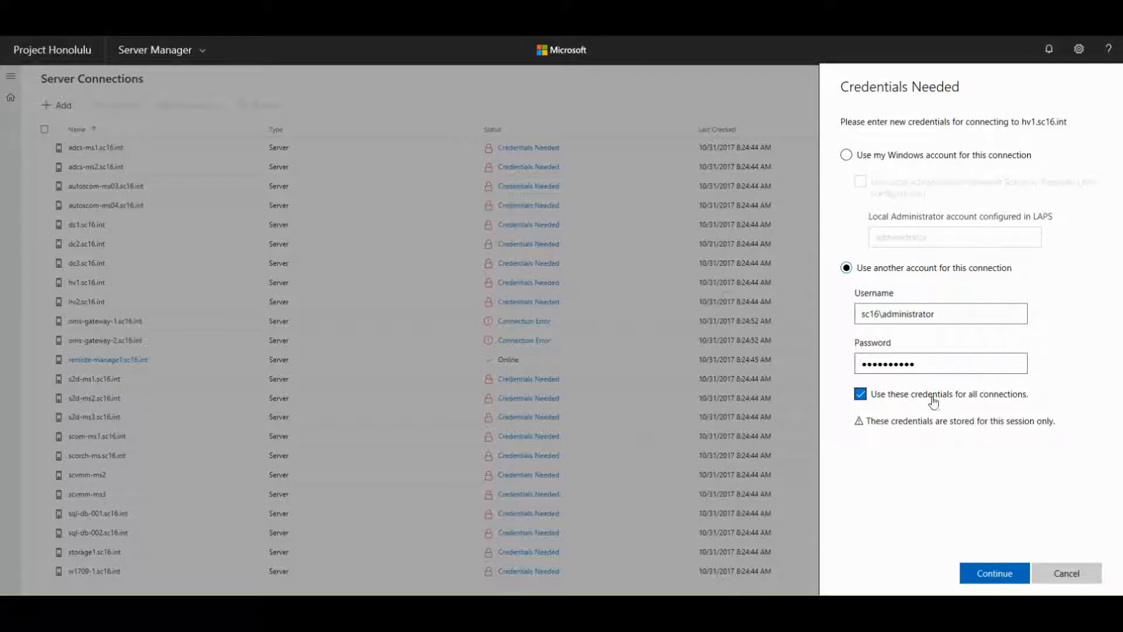
# - Connect to hv1.sc16.int and review its OS, disk, processor details and performance charts
pyautogui.click(989, 580)
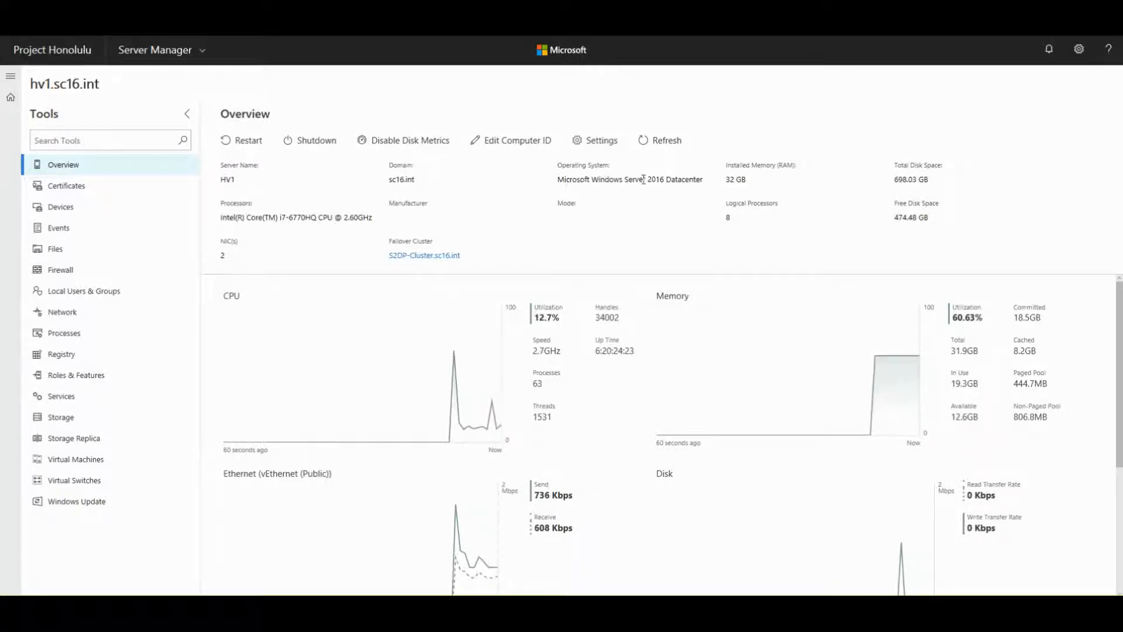
pyautogui.moveTo(590, 179); pyautogui.dragTo(747, 180)
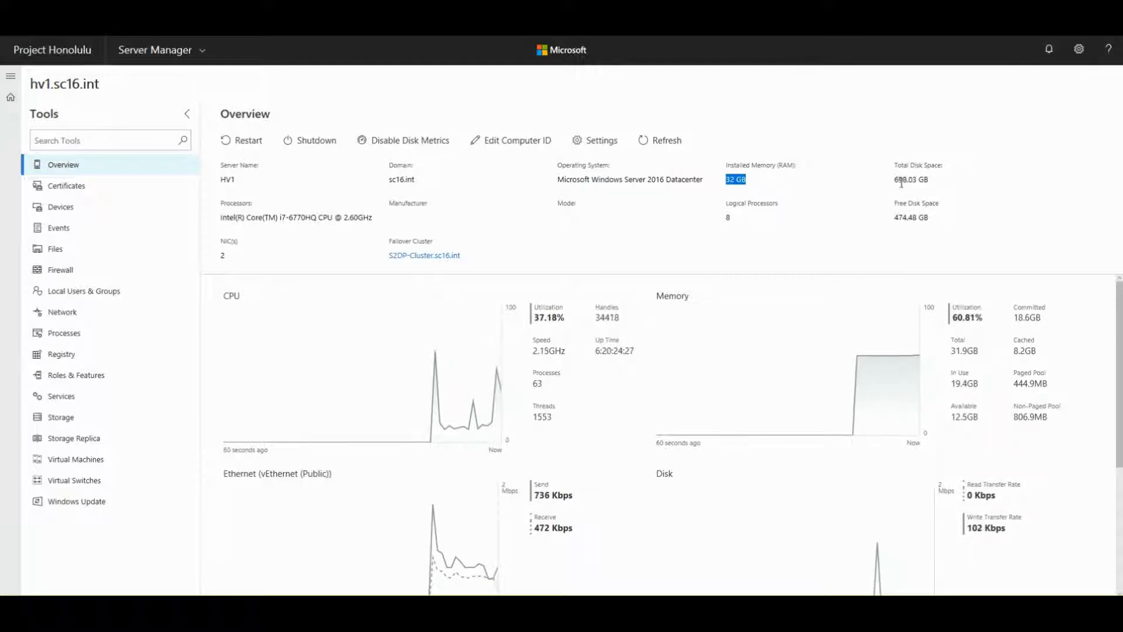
pyautogui.moveTo(896, 180); pyautogui.dragTo(938, 220)
pyautogui.click(936, 225)
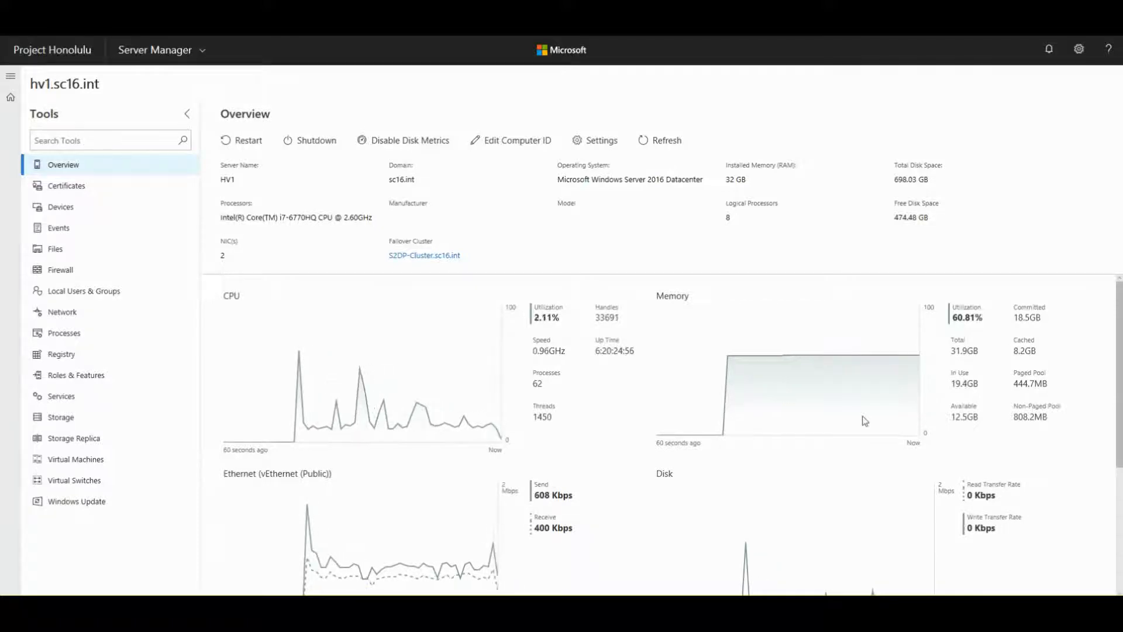
pyautogui.scroll(-2, 527, 440)
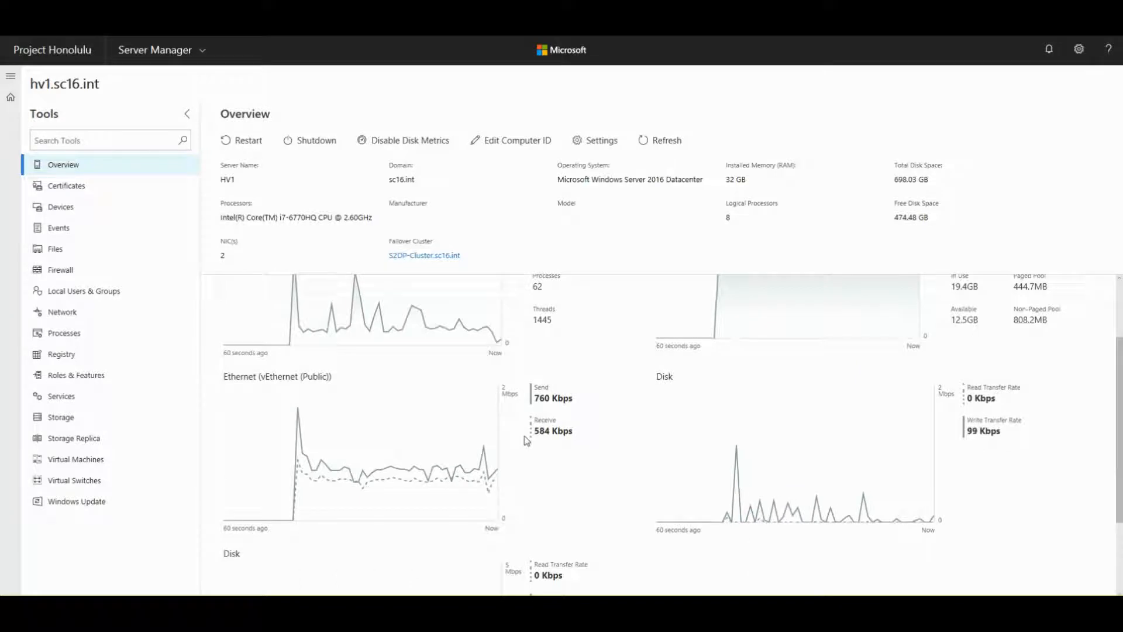
pyautogui.scroll(-2, 704, 409)
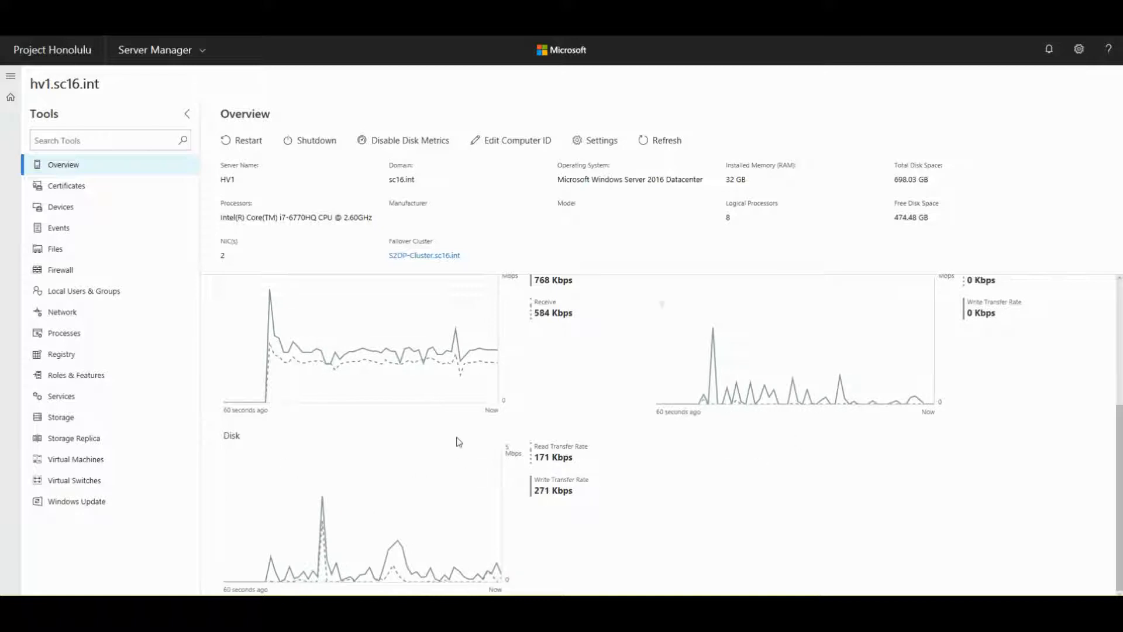
pyautogui.scroll(3, 831, 424)
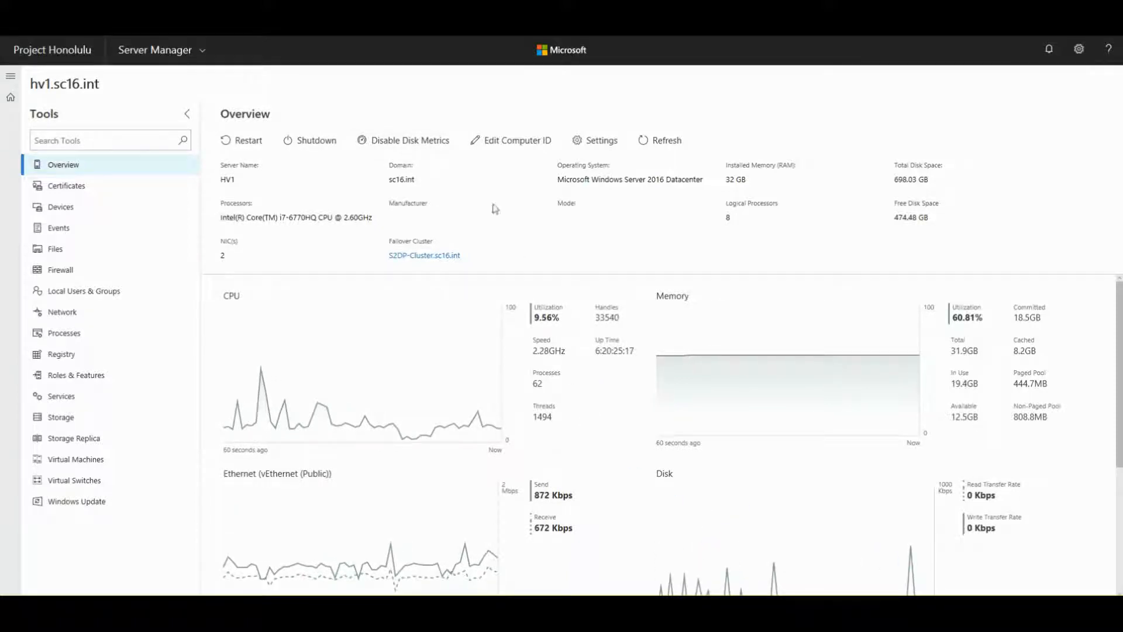
pyautogui.click(501, 145)
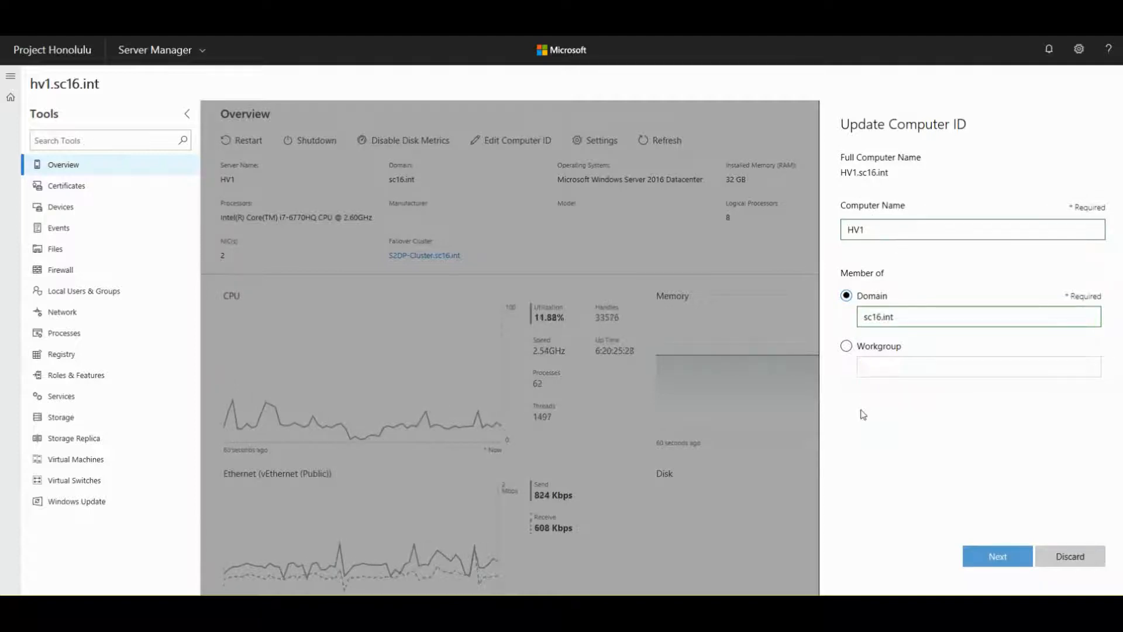
pyautogui.click(846, 346)
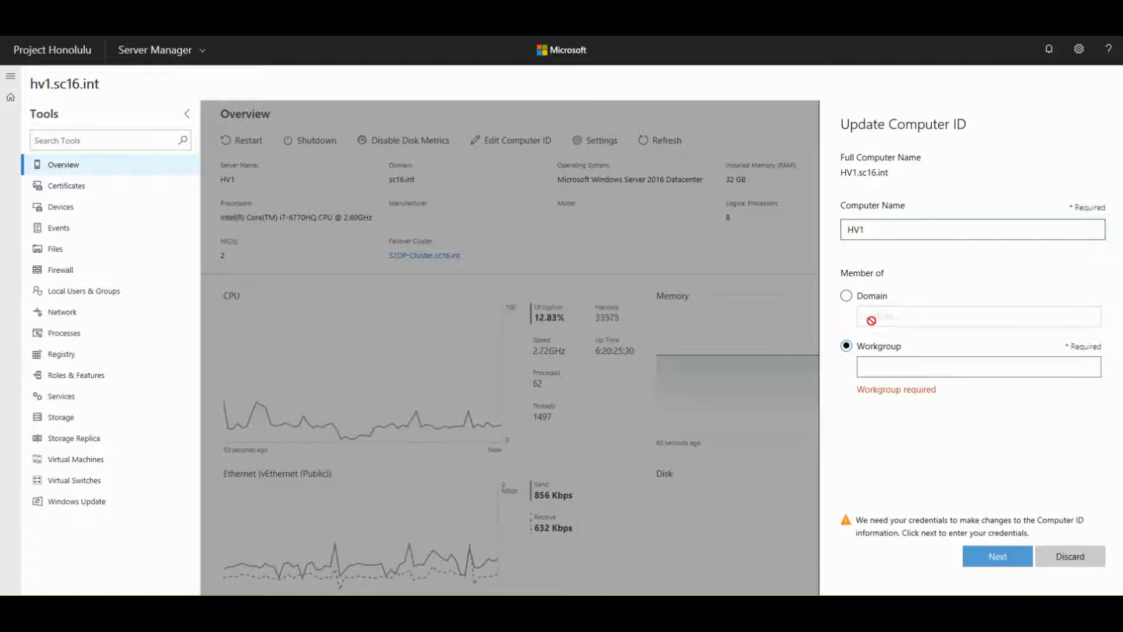
pyautogui.click(846, 295)
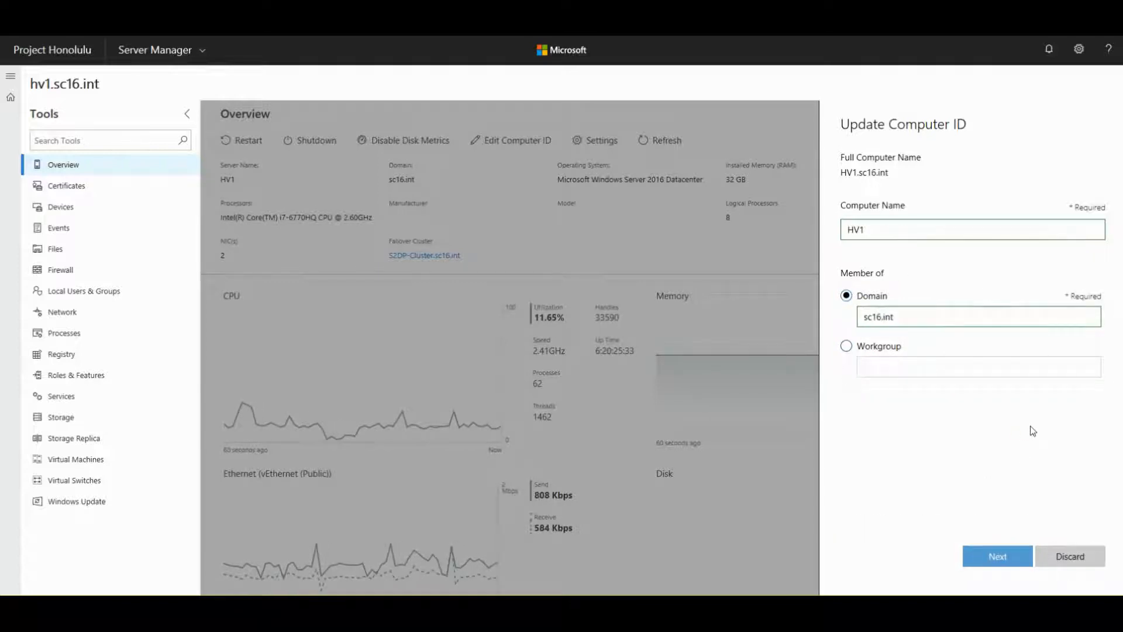
pyautogui.click(1070, 563)
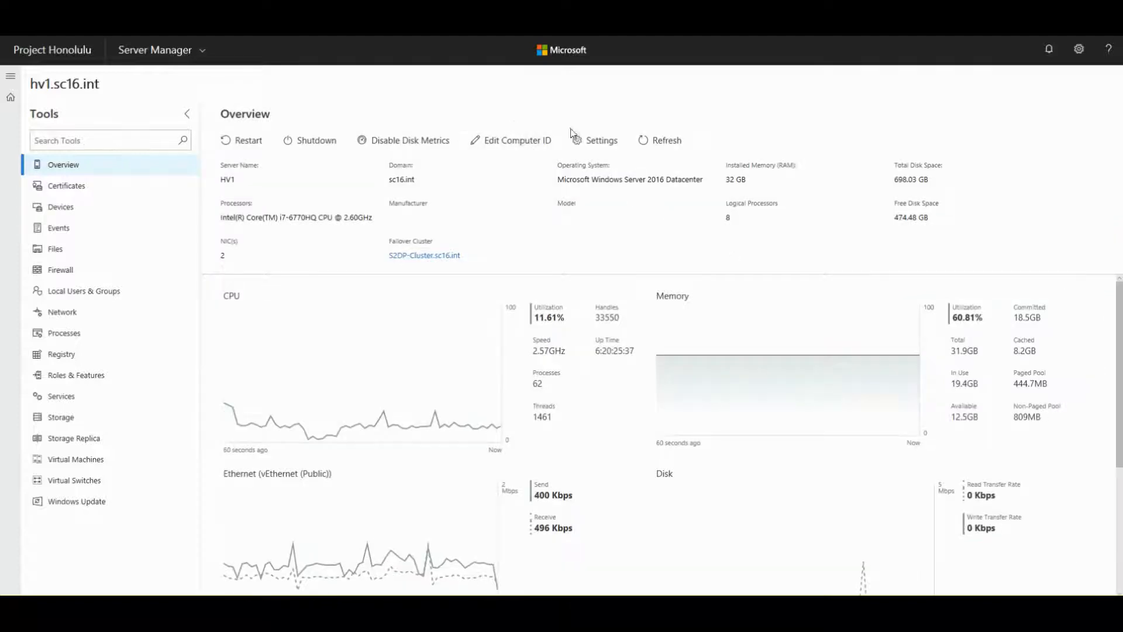
pyautogui.click(595, 141)
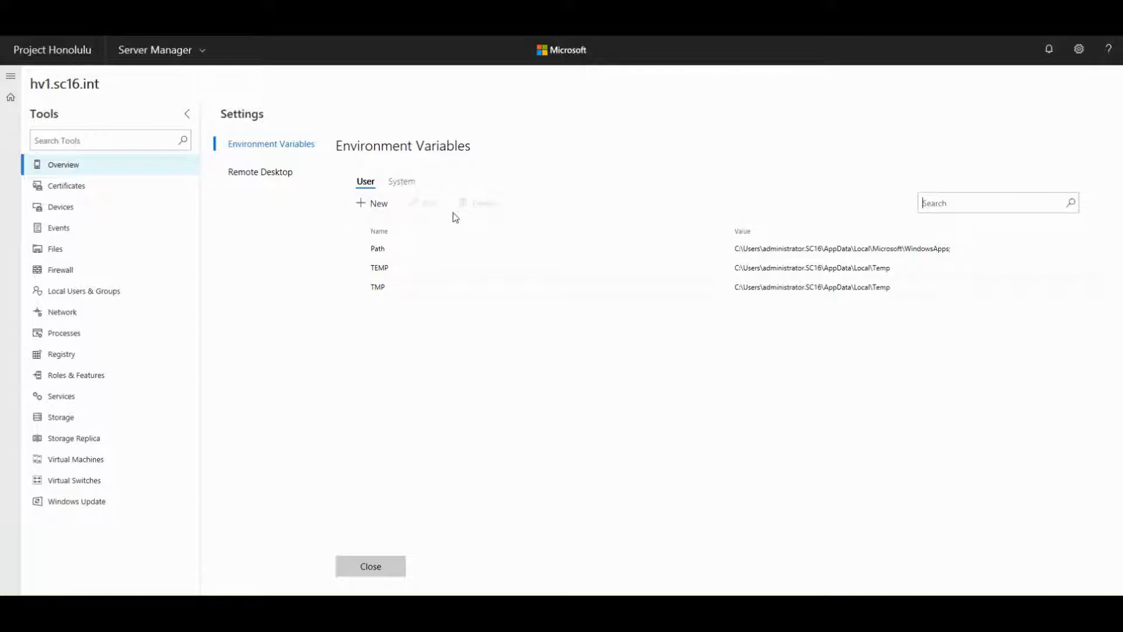
pyautogui.click(399, 186)
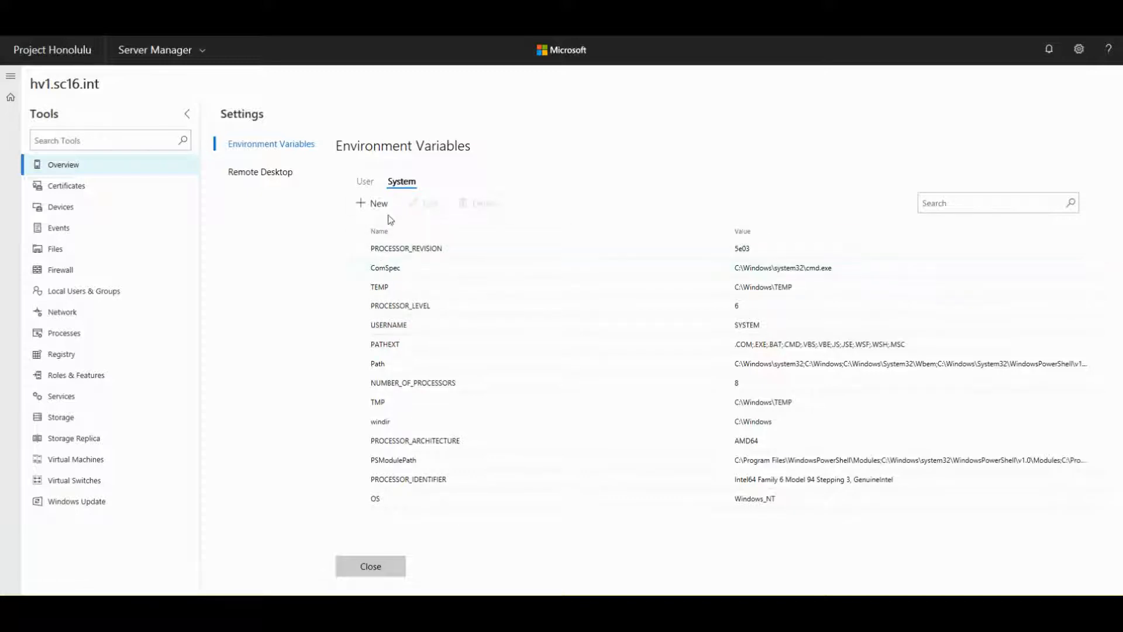
pyautogui.click(374, 203)
pyautogui.click(903, 200)
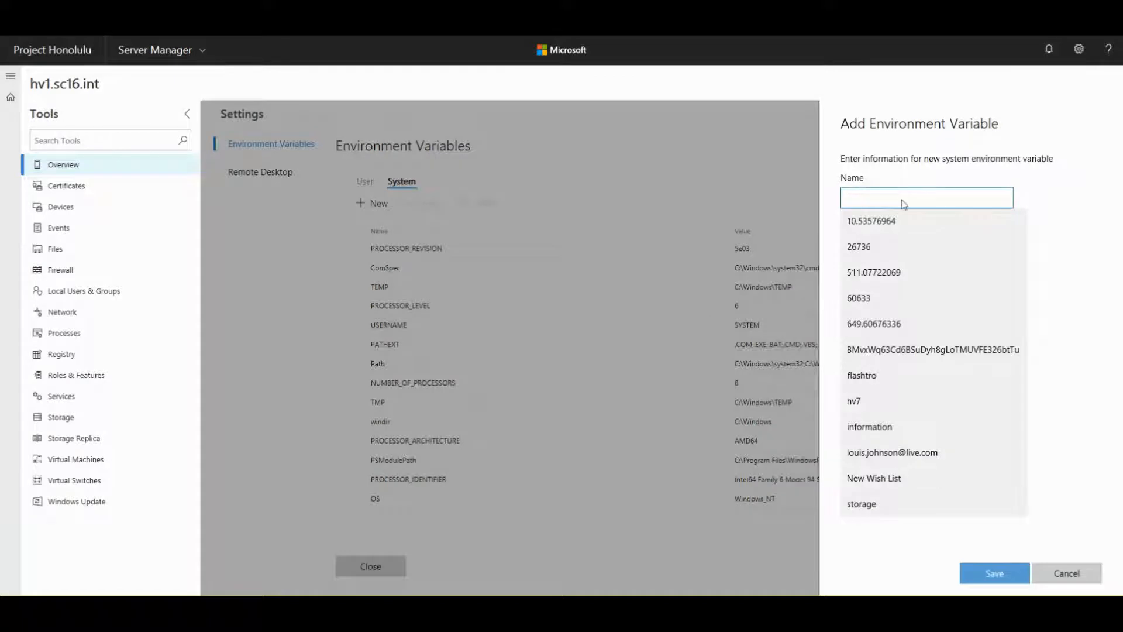
pyautogui.click(861, 147)
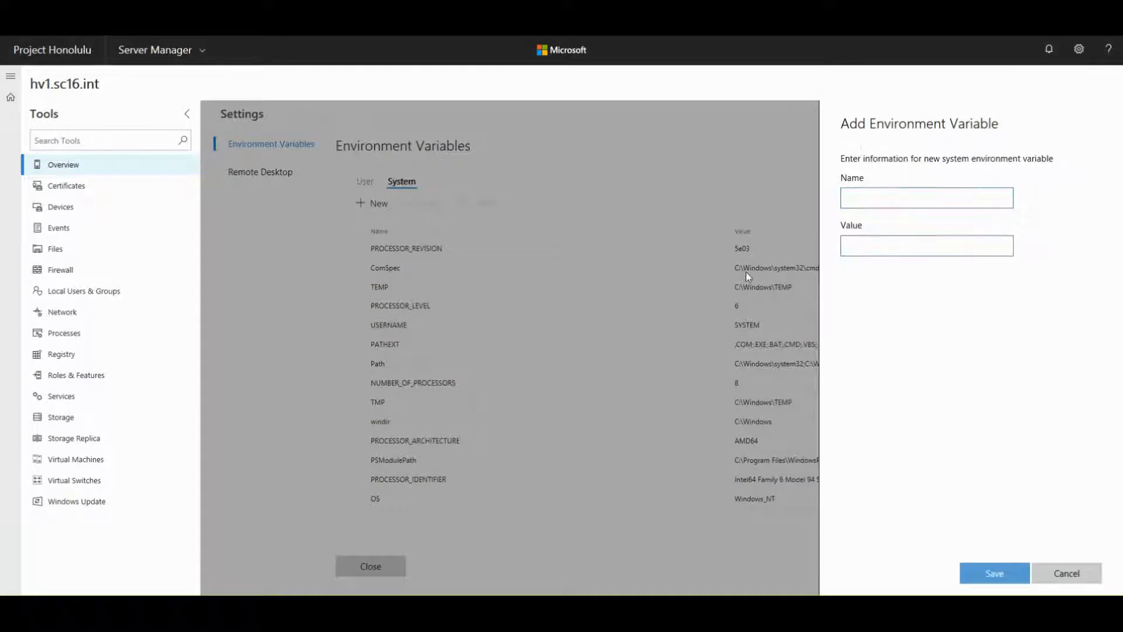
pyautogui.click(1060, 574)
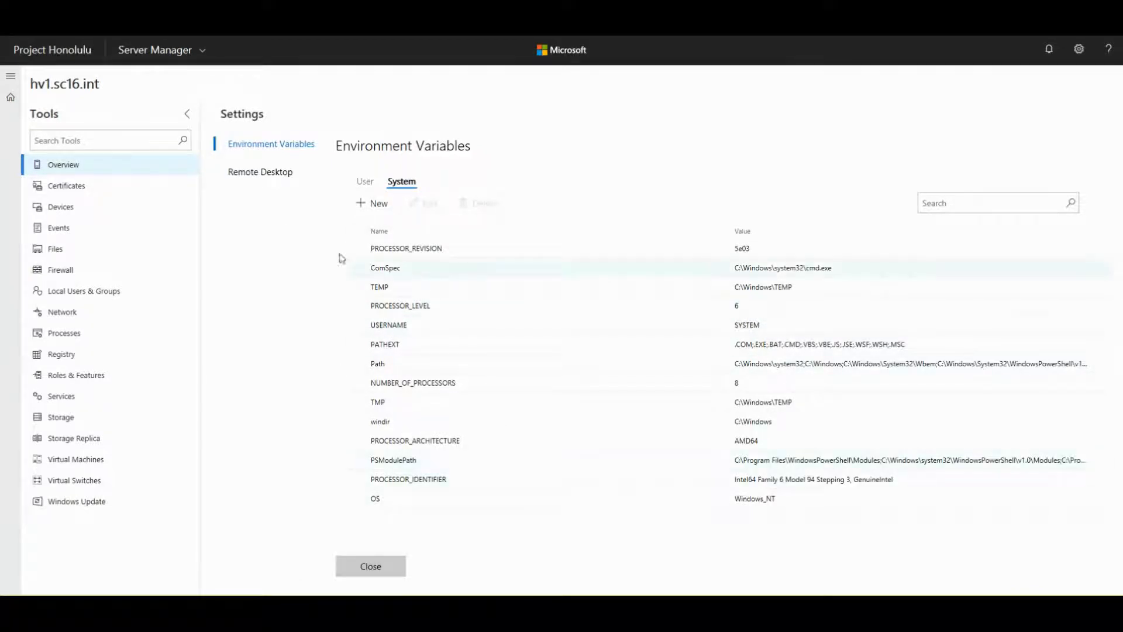
pyautogui.click(245, 178)
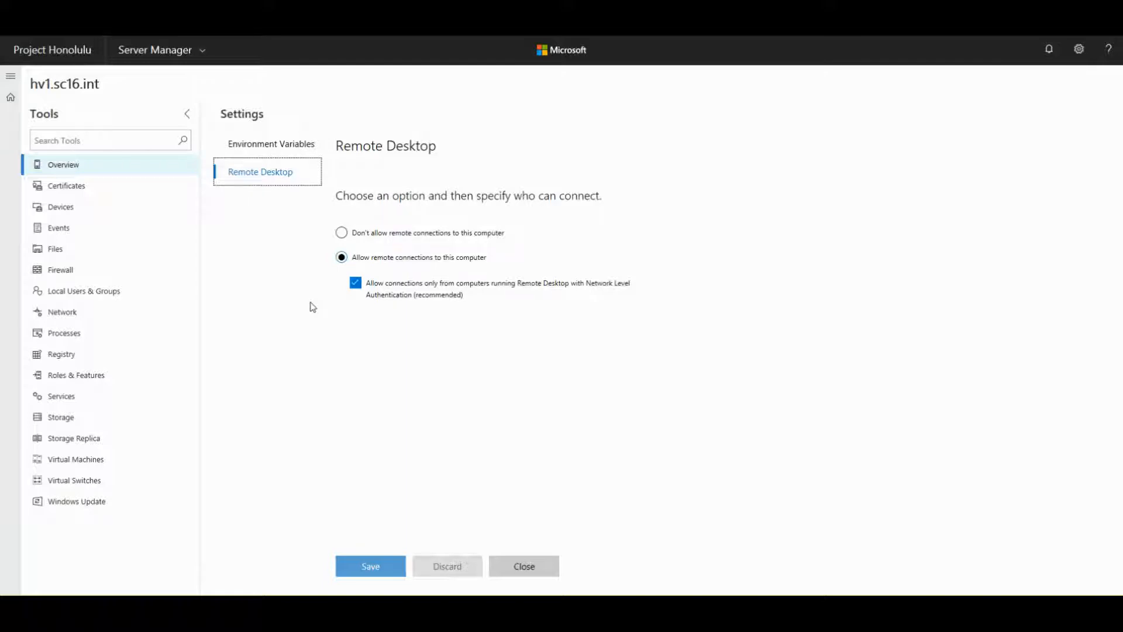
pyautogui.click(514, 576)
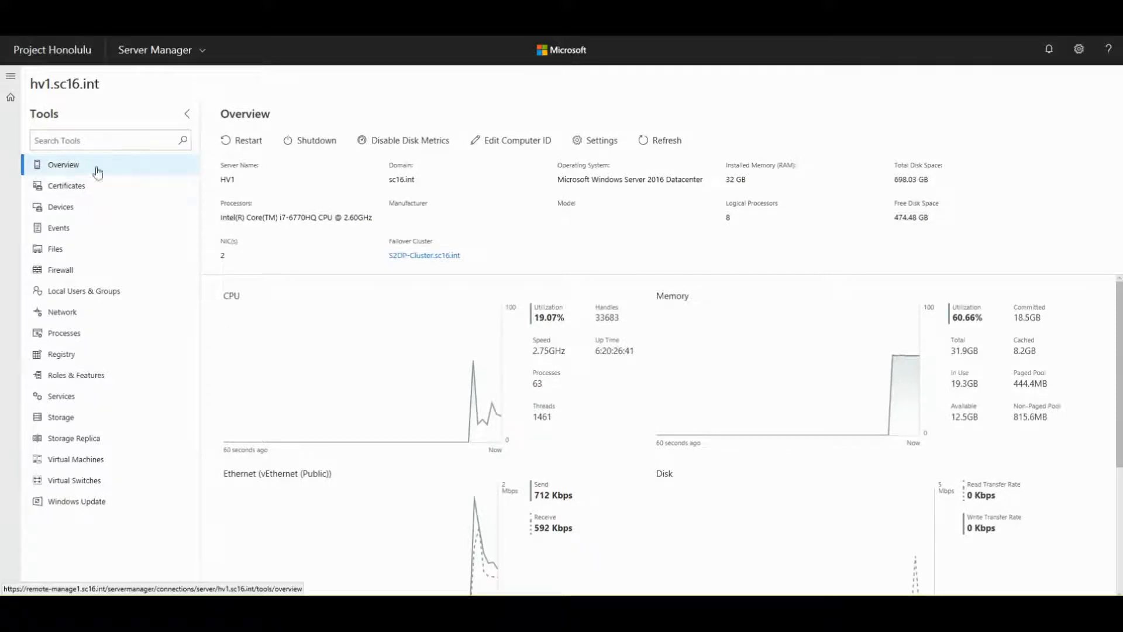
# - Open hv1.sc16.int's Certificates tool showing 149 certificates, 14 expired, 2 nearly expired
pyautogui.click(61, 192)
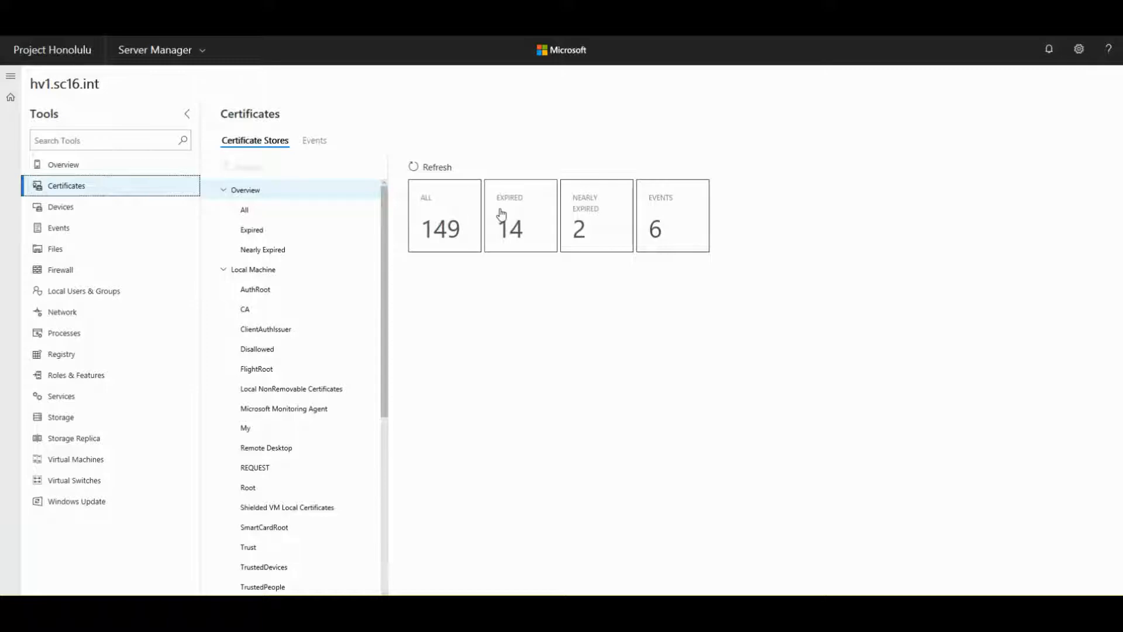
# - List all 149 certificates on hv1.sc16.int and scroll through the table
pyautogui.click(246, 212)
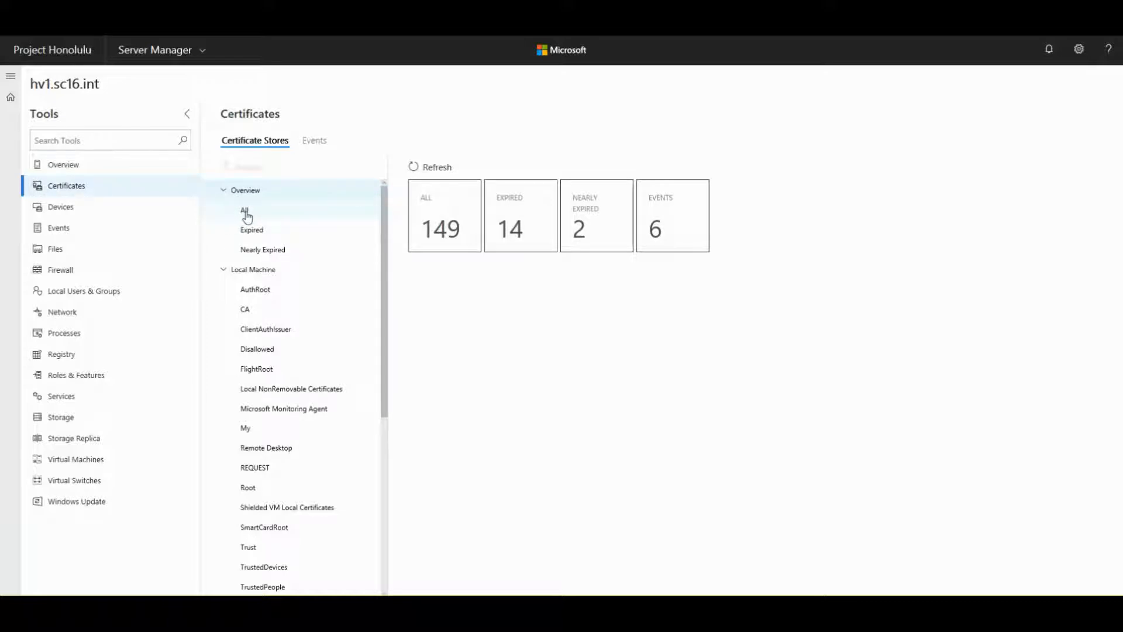
pyautogui.click(252, 217)
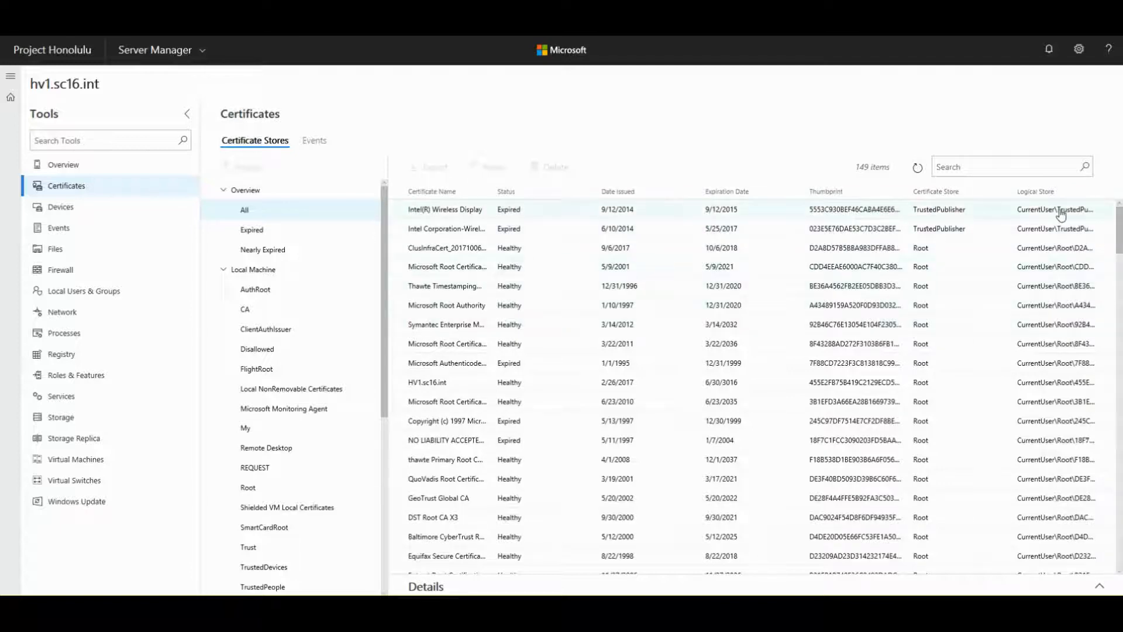
pyautogui.scroll(-15, 495, 454)
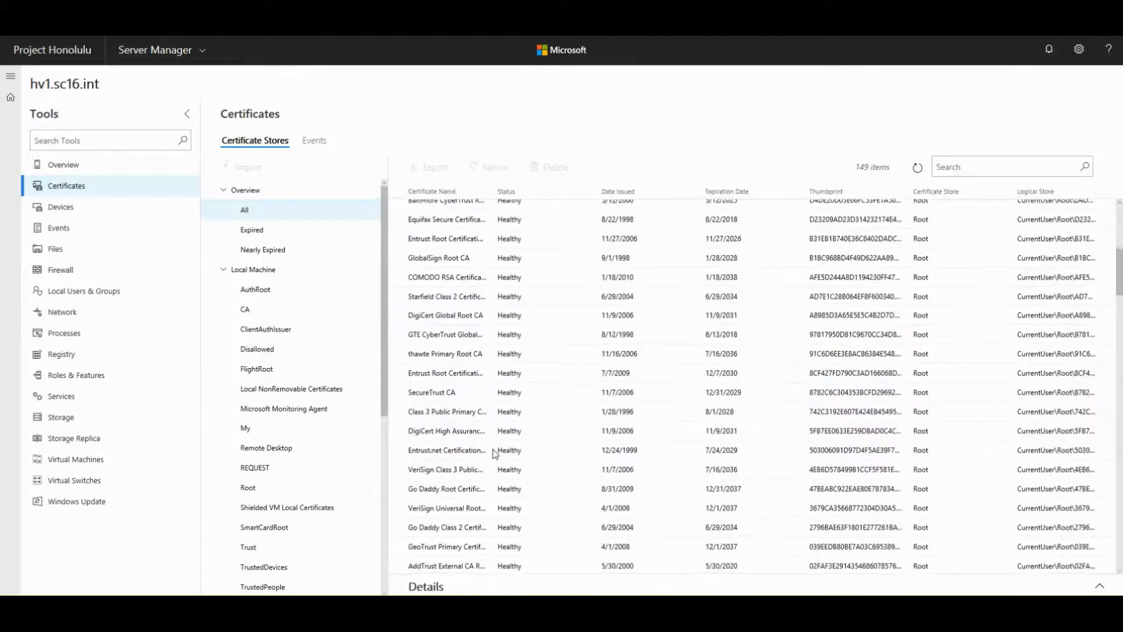
pyautogui.scroll(-10, 494, 454)
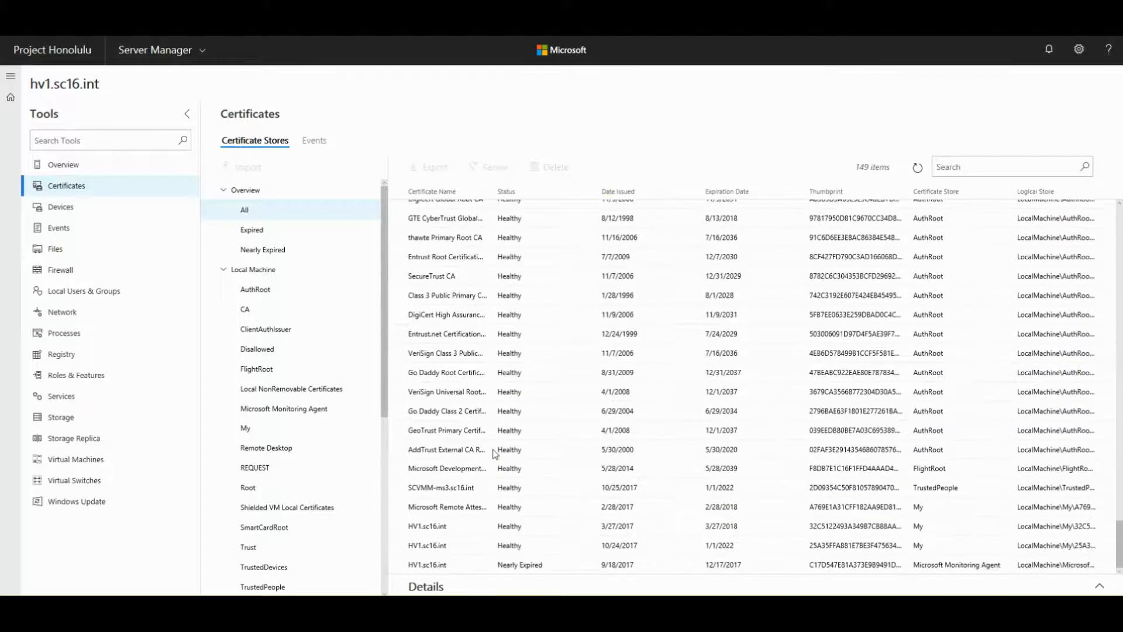
pyautogui.scroll(6, 494, 453)
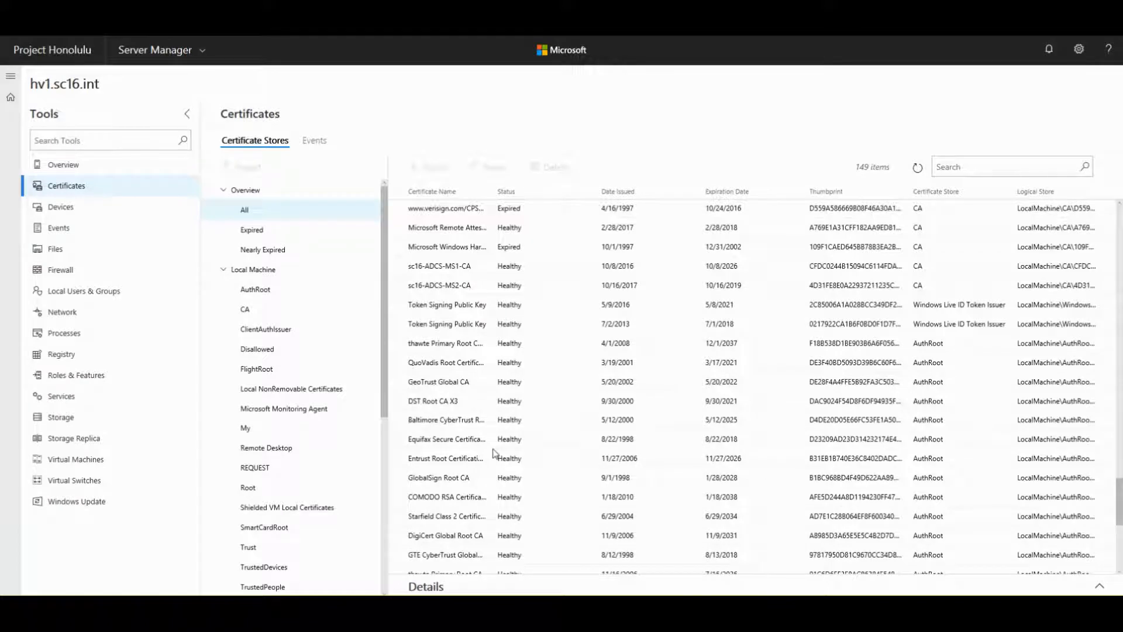
pyautogui.scroll(-6, 494, 454)
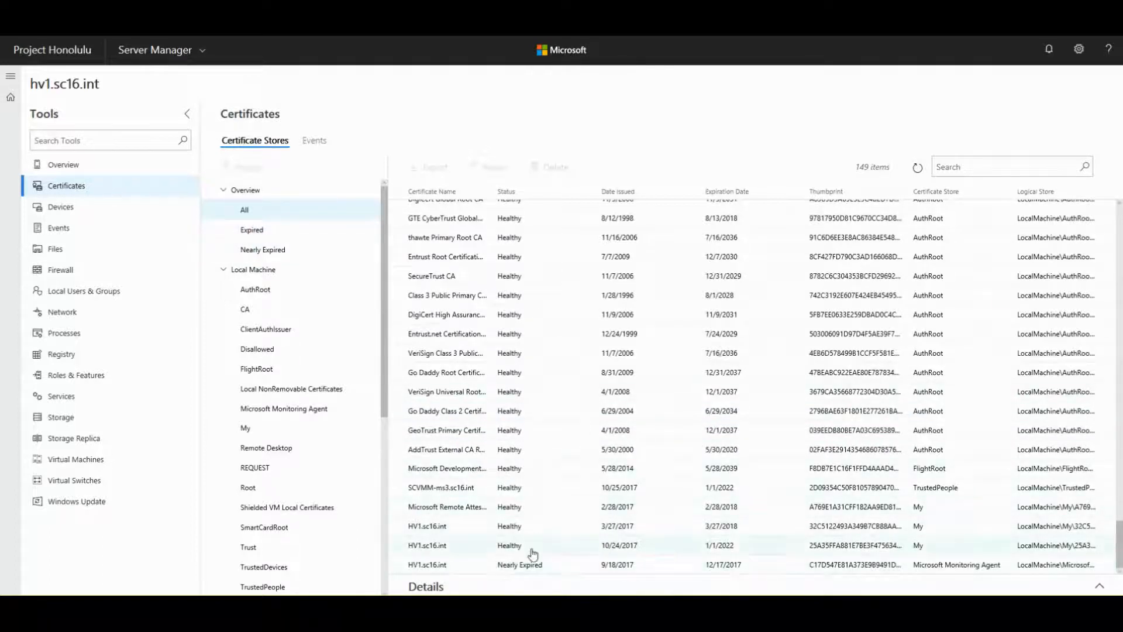
# - Show details of the nearly expired HV1.sc16.int certificate expiring 12/17/2017
pyautogui.click(511, 567)
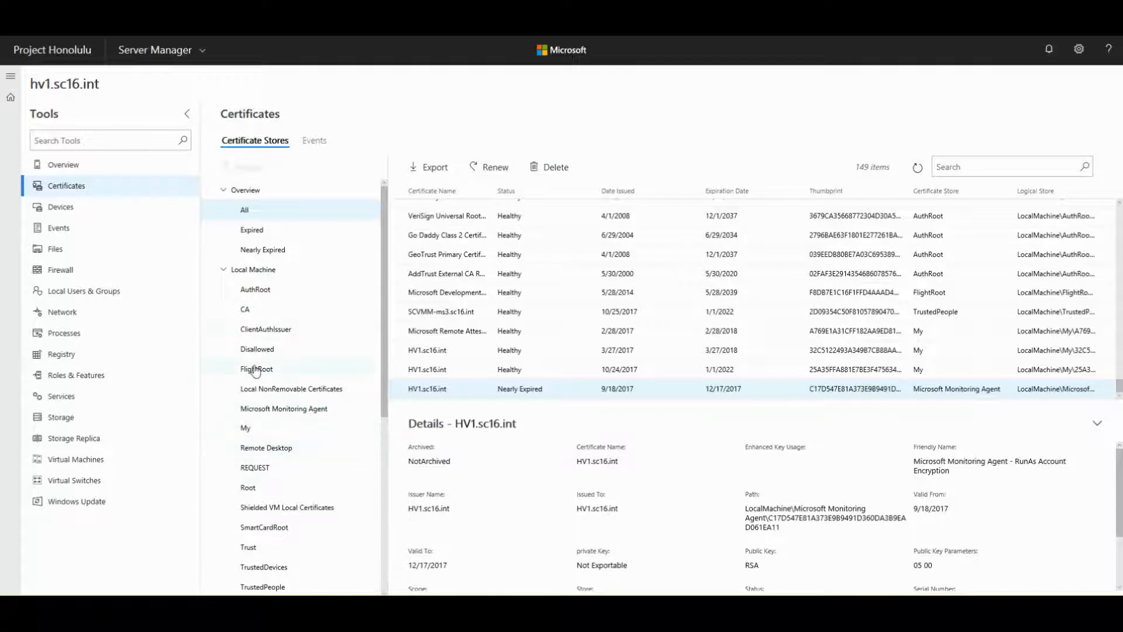
pyautogui.moveTo(382, 384); pyautogui.dragTo(384, 486)
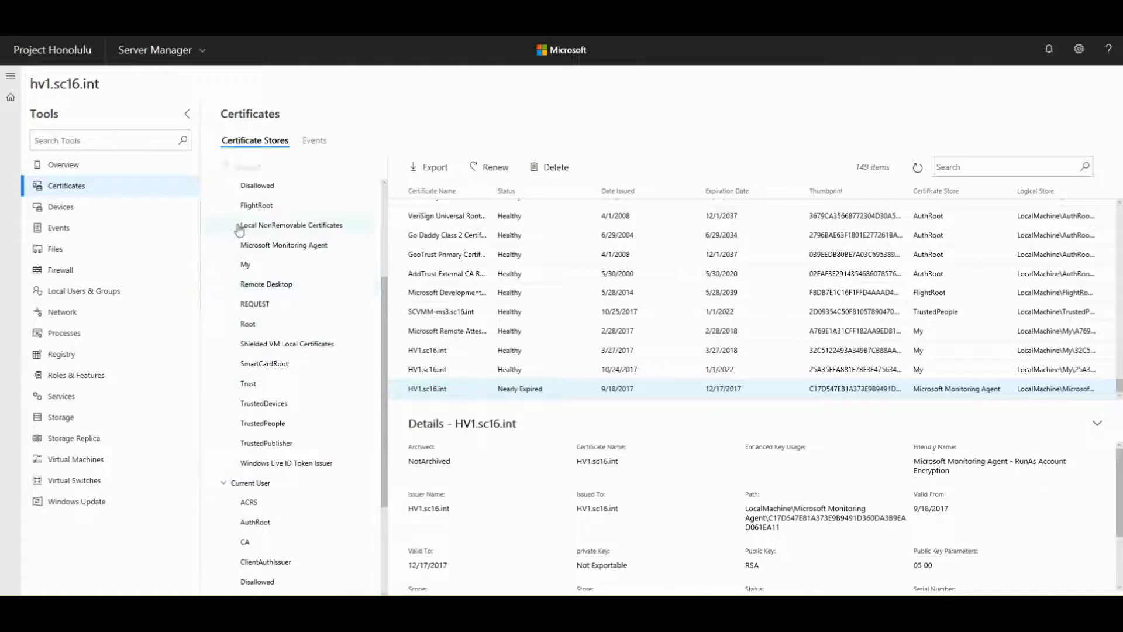
pyautogui.moveTo(381, 367); pyautogui.dragTo(392, 251)
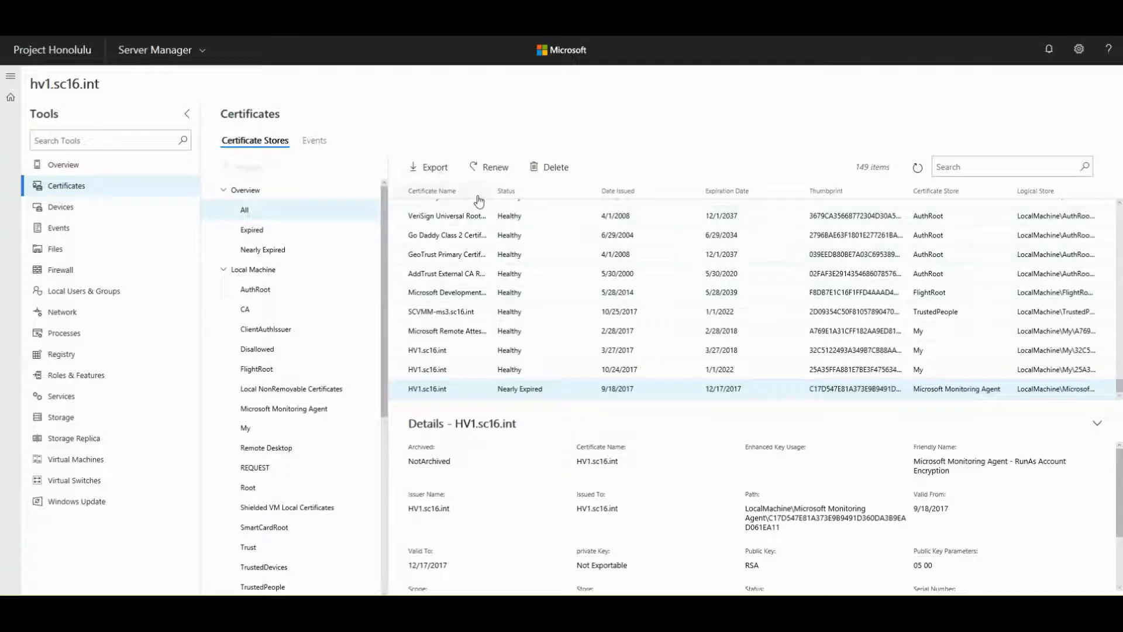
pyautogui.click(434, 169)
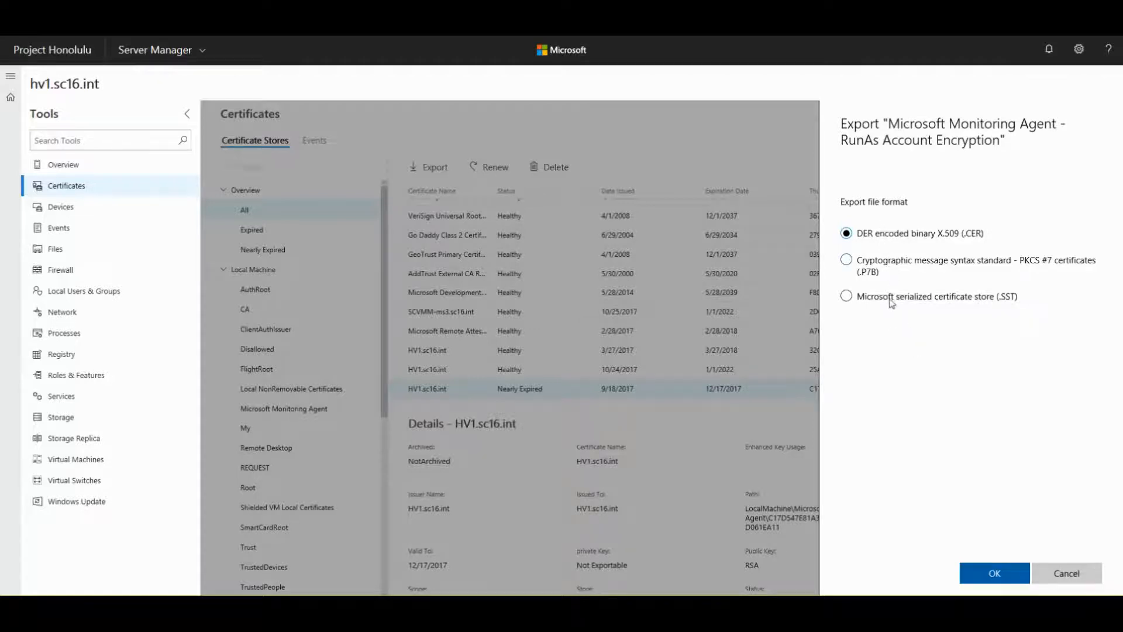
pyautogui.click(1066, 573)
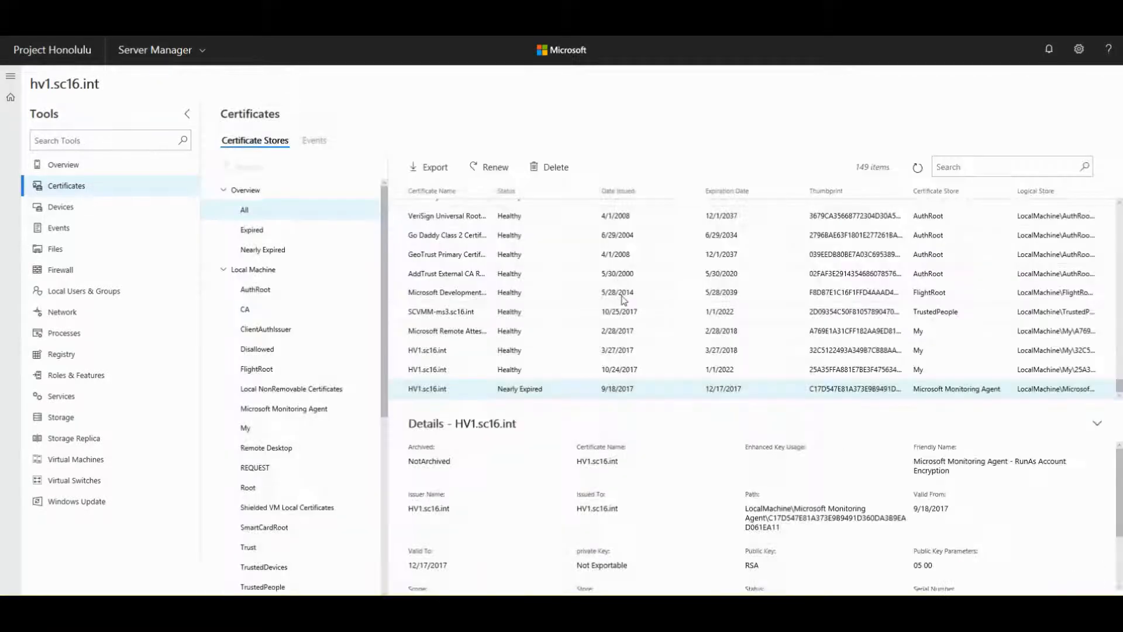
pyautogui.click(485, 168)
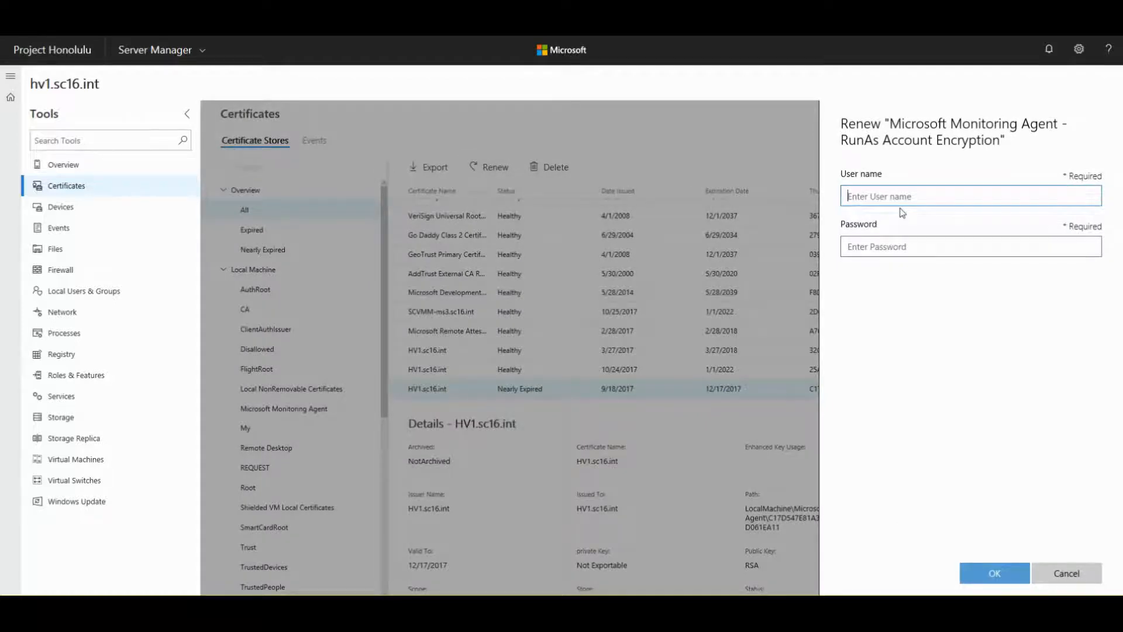
pyautogui.click(1062, 575)
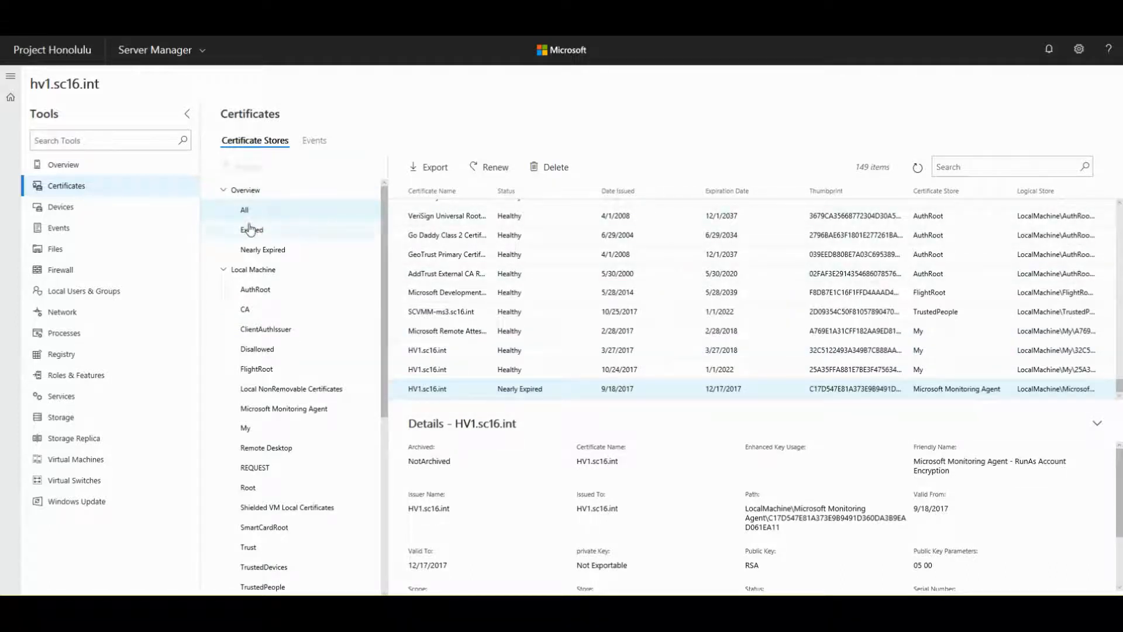
# - Browse the AuthRoot store, then show the Remote Desktop store with its single HV1.sc16.int certificate
pyautogui.click(250, 293)
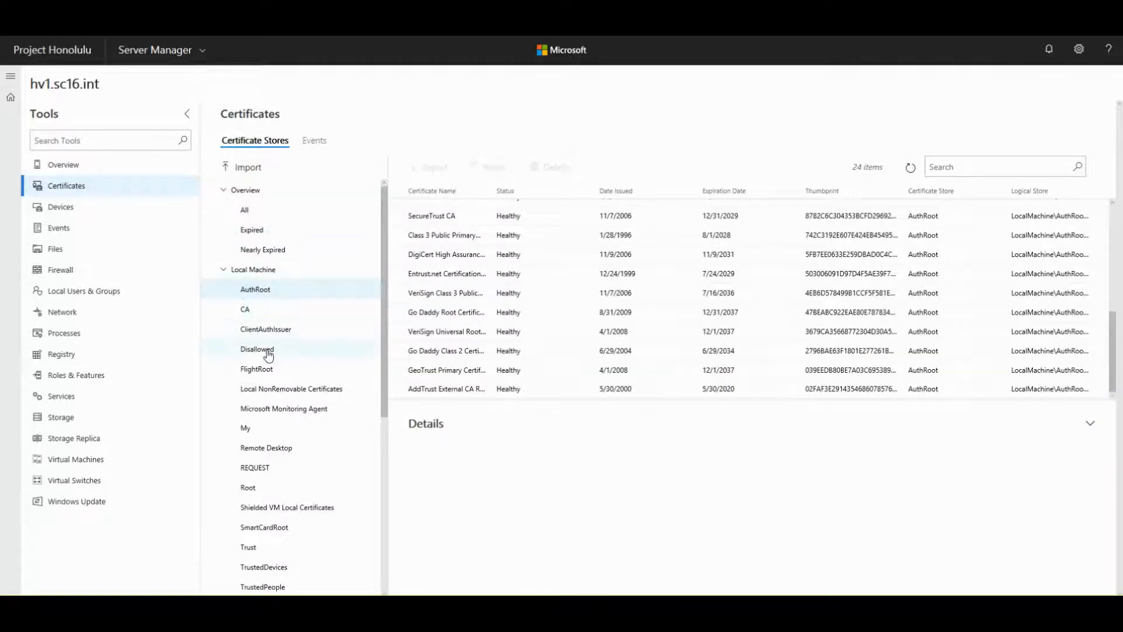
pyautogui.scroll(-1, 263, 373)
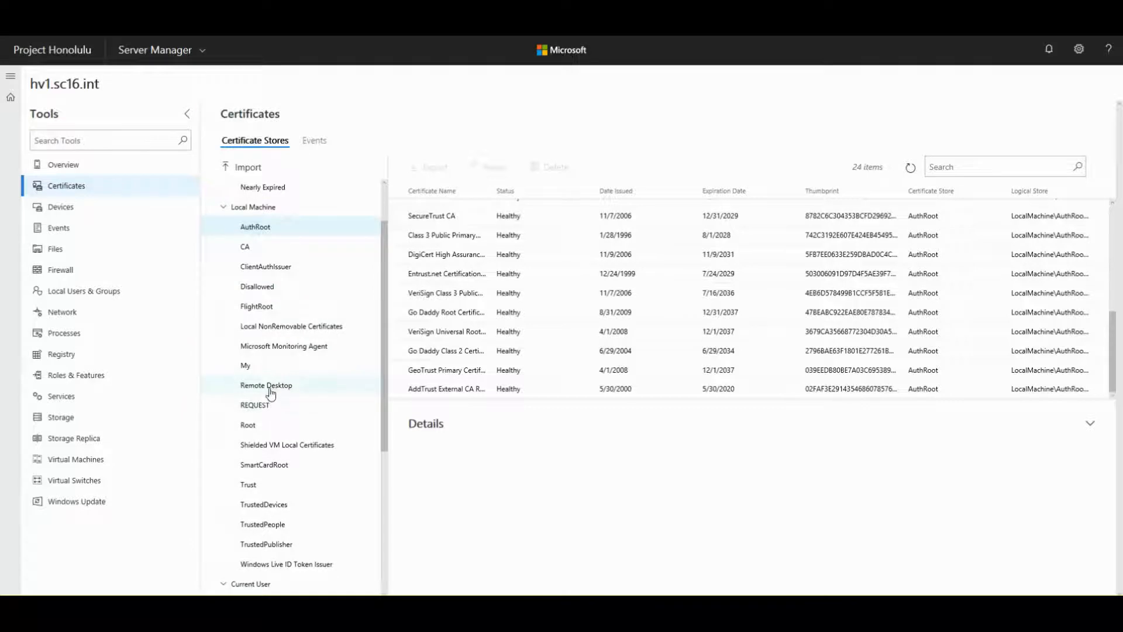
pyautogui.click(268, 387)
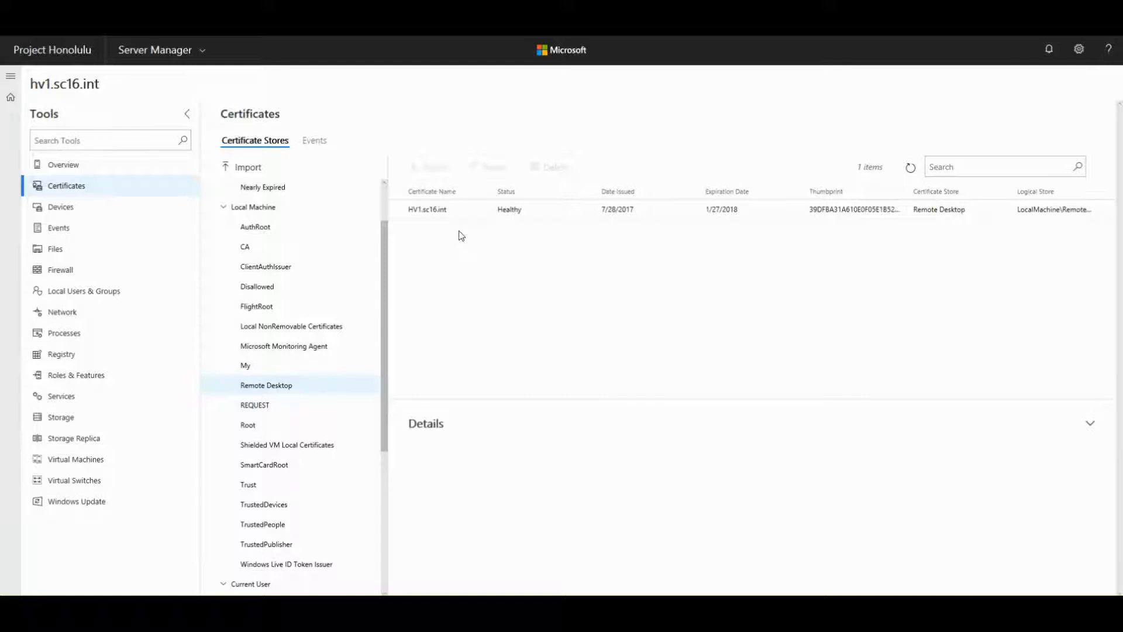
pyautogui.click(248, 168)
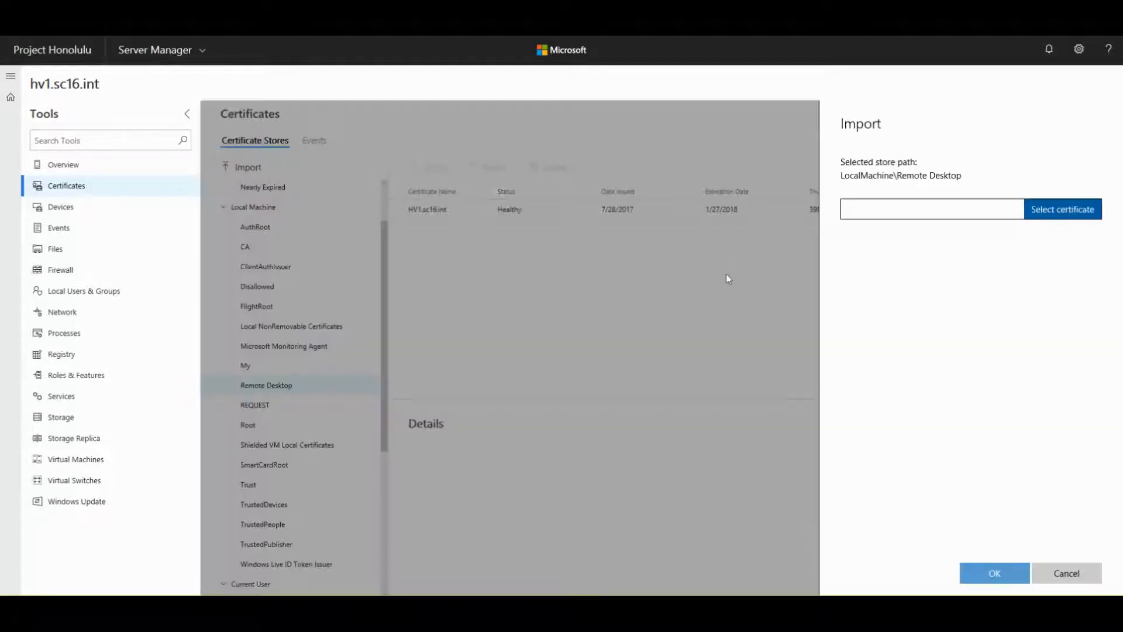
pyautogui.click(1066, 211)
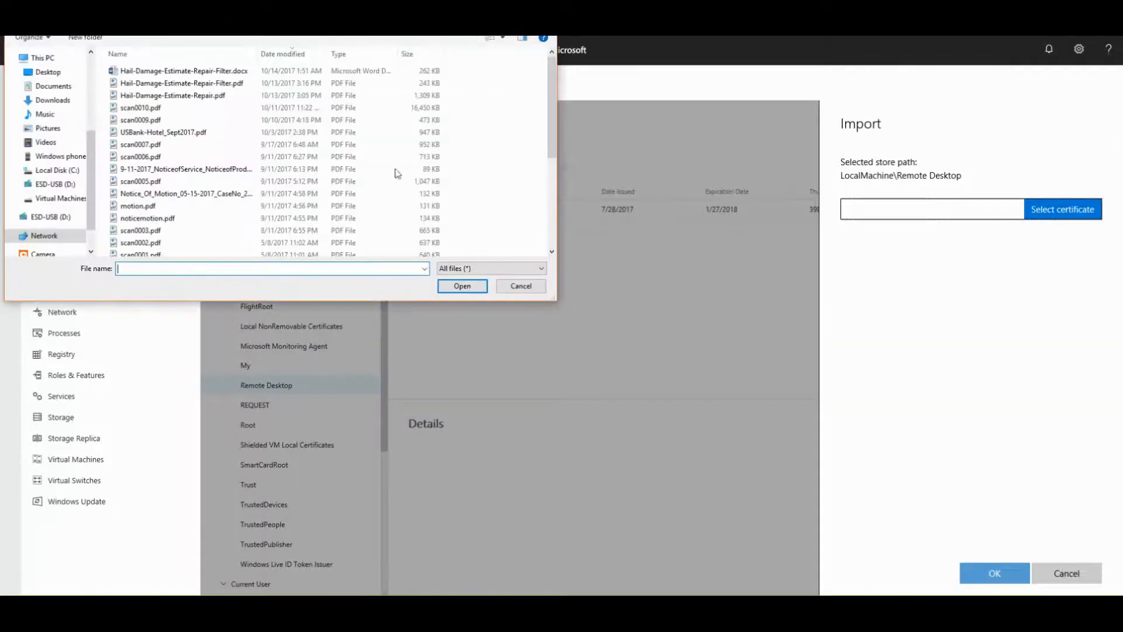
pyautogui.click(509, 286)
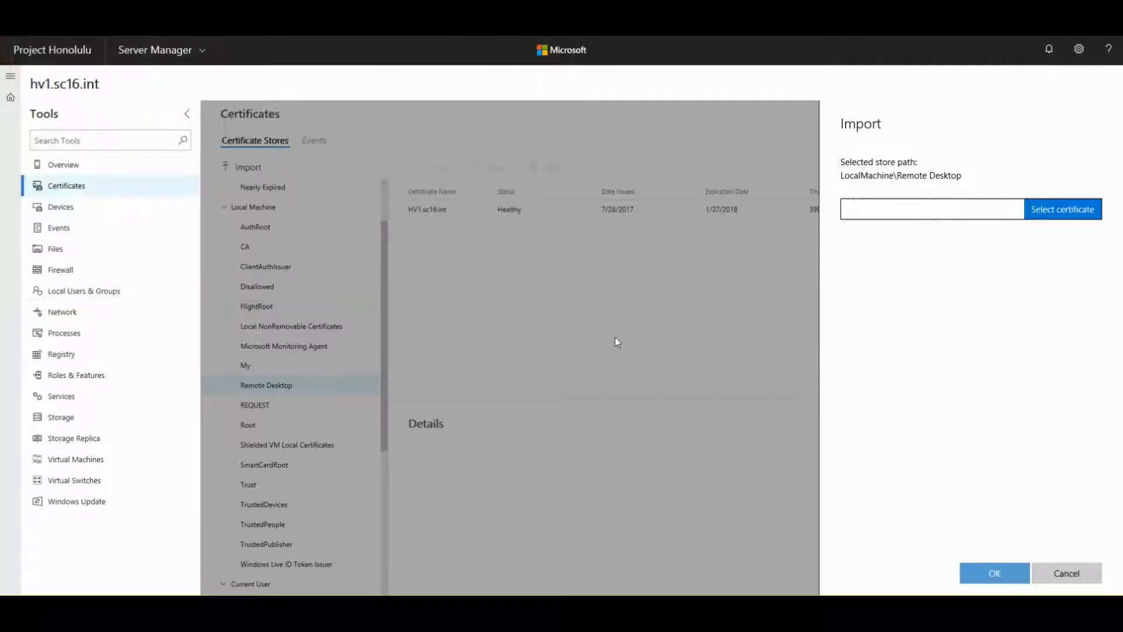
pyautogui.click(1066, 574)
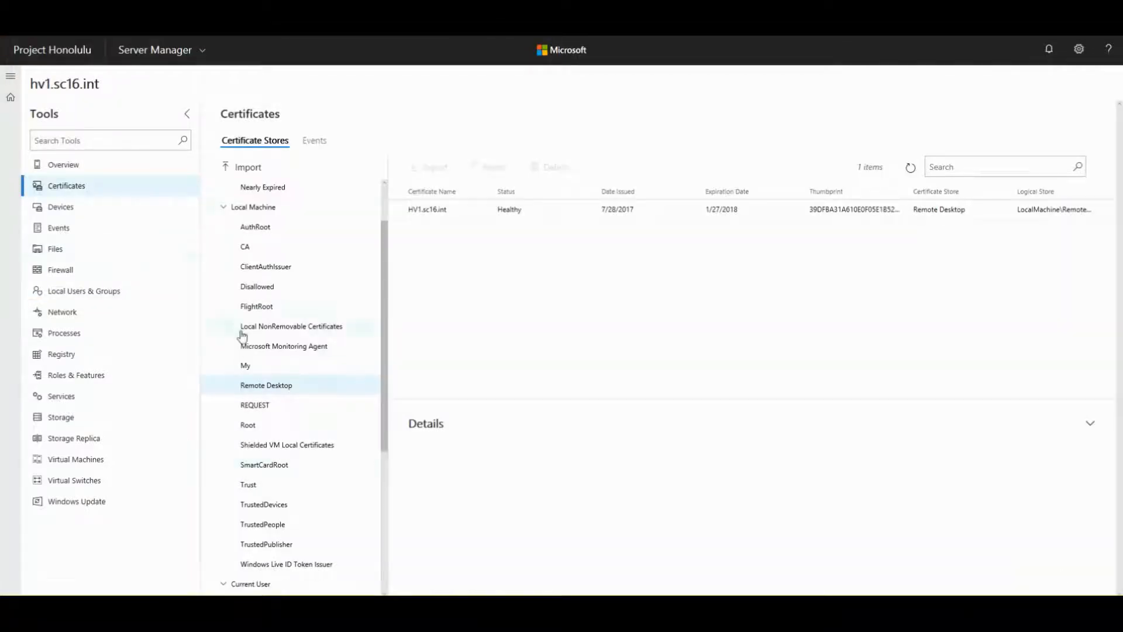
pyautogui.scroll(-4, 286, 216)
# - In certificate Events, open the CredentialRoaming and Lifecycle-System Operational logs and view event 1006
pyautogui.click(306, 147)
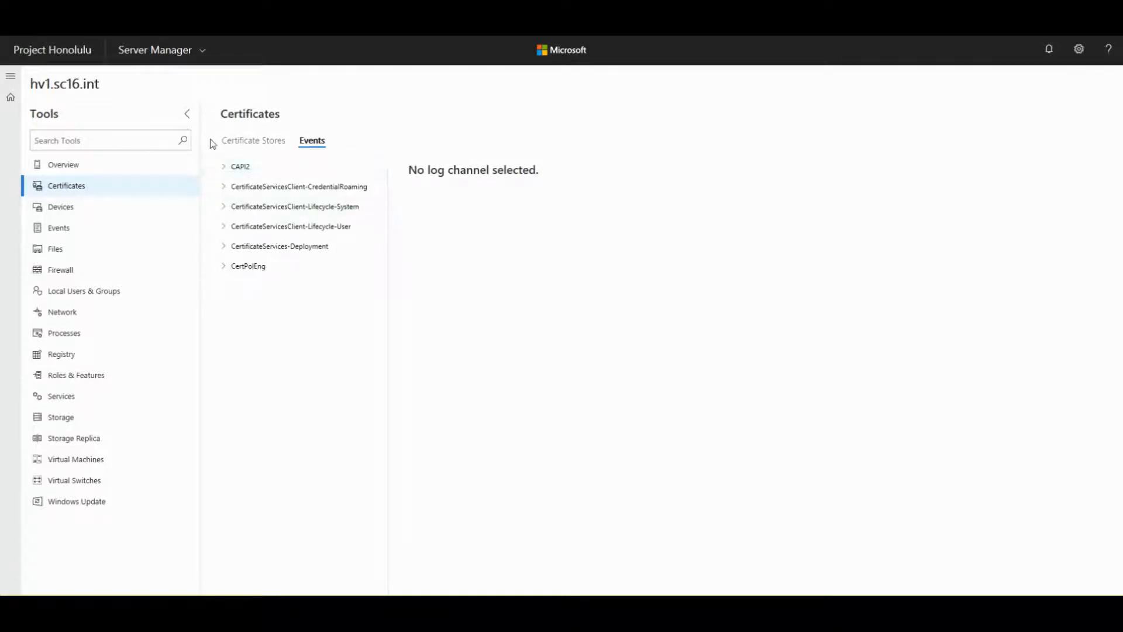
pyautogui.click(245, 172)
pyautogui.click(255, 228)
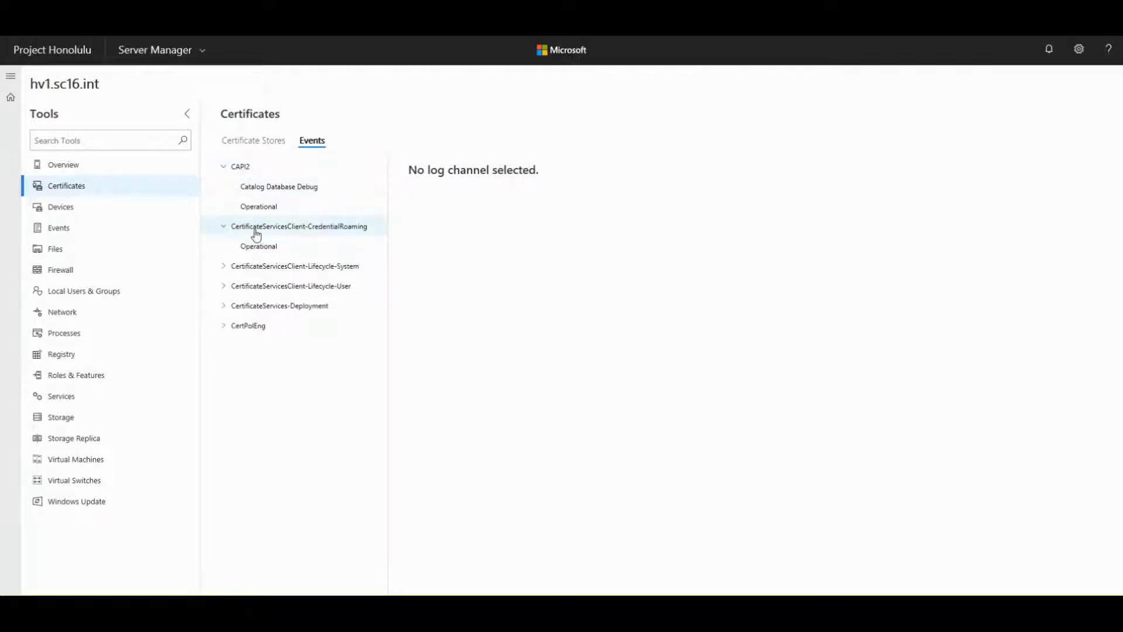
pyautogui.click(255, 248)
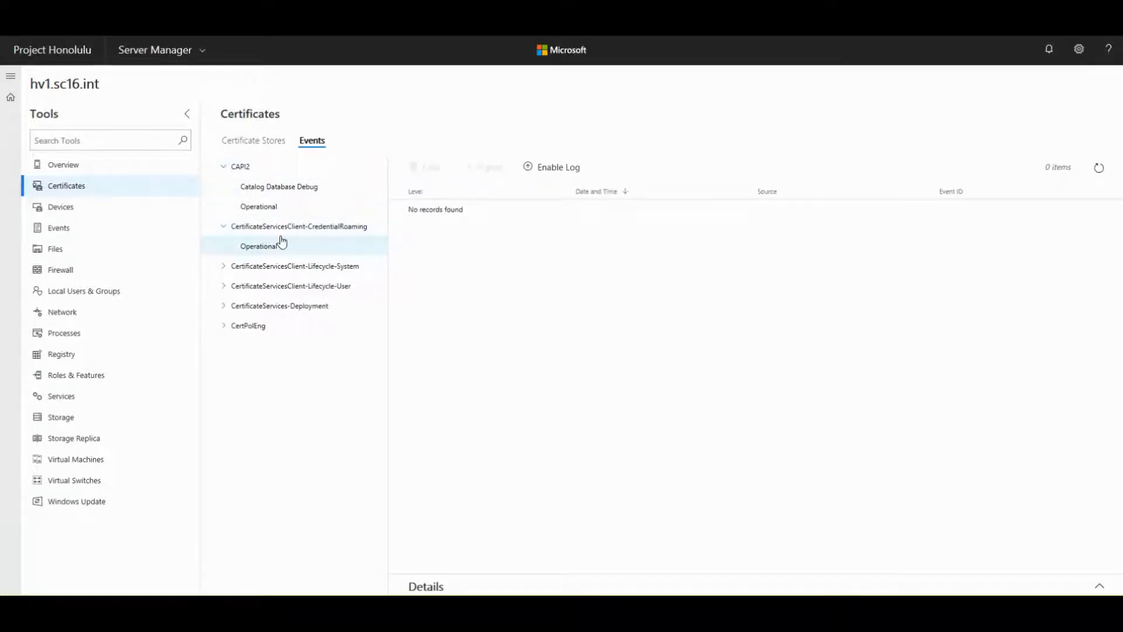
pyautogui.click(260, 270)
pyautogui.click(257, 287)
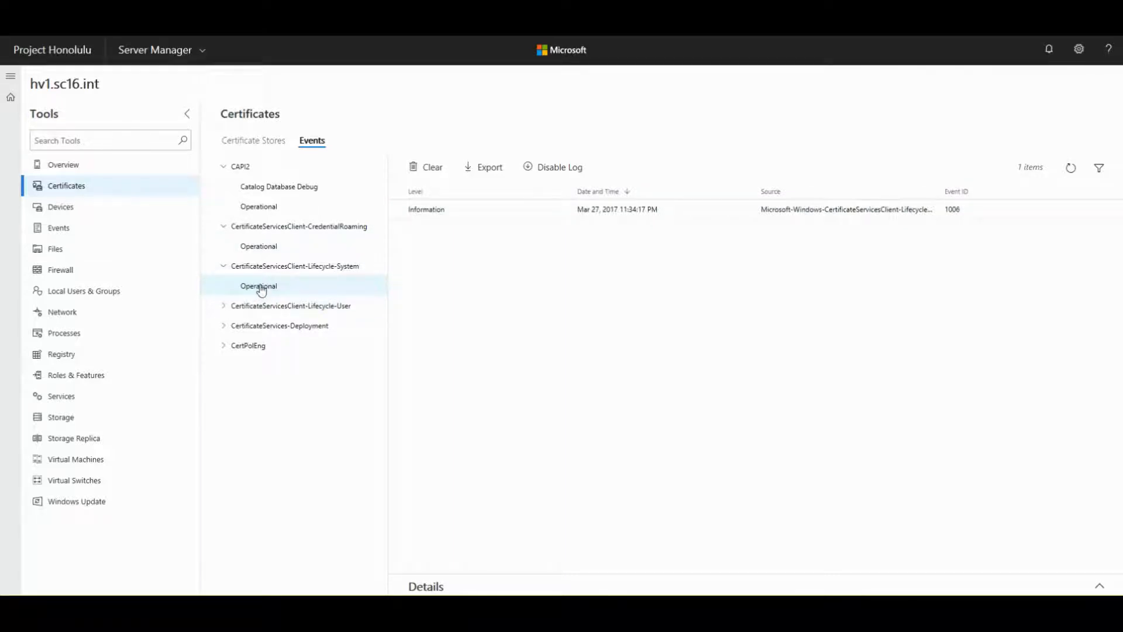
pyautogui.click(435, 220)
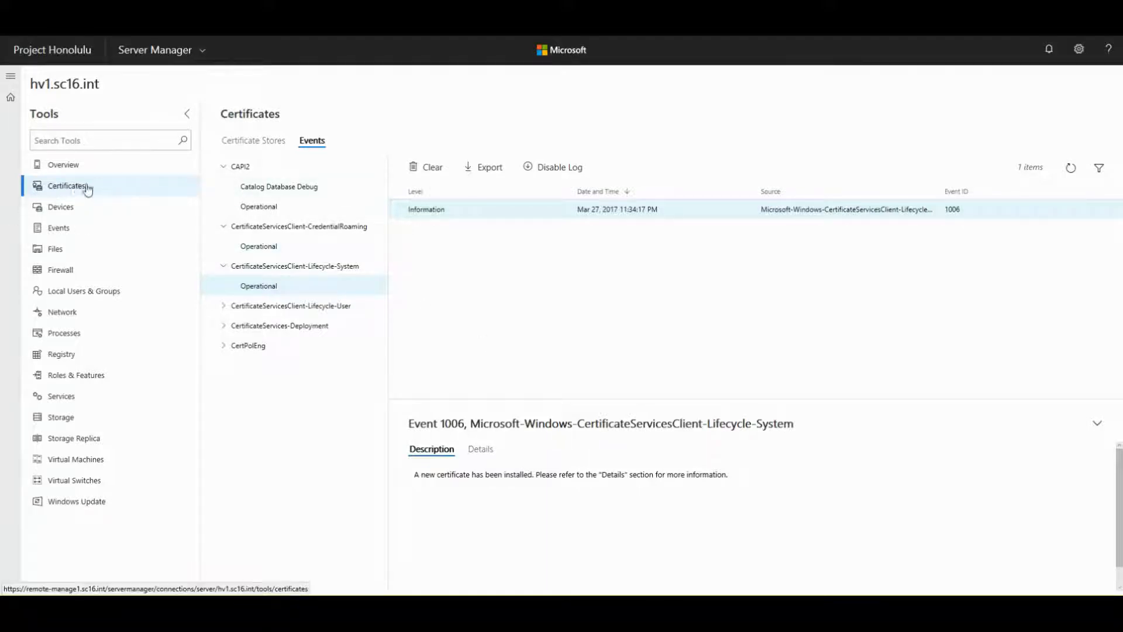
# - Open the Devices tool and inspect the Microsoft Bluetooth Enumerator and Bluetooth LE Enumerator
pyautogui.click(50, 211)
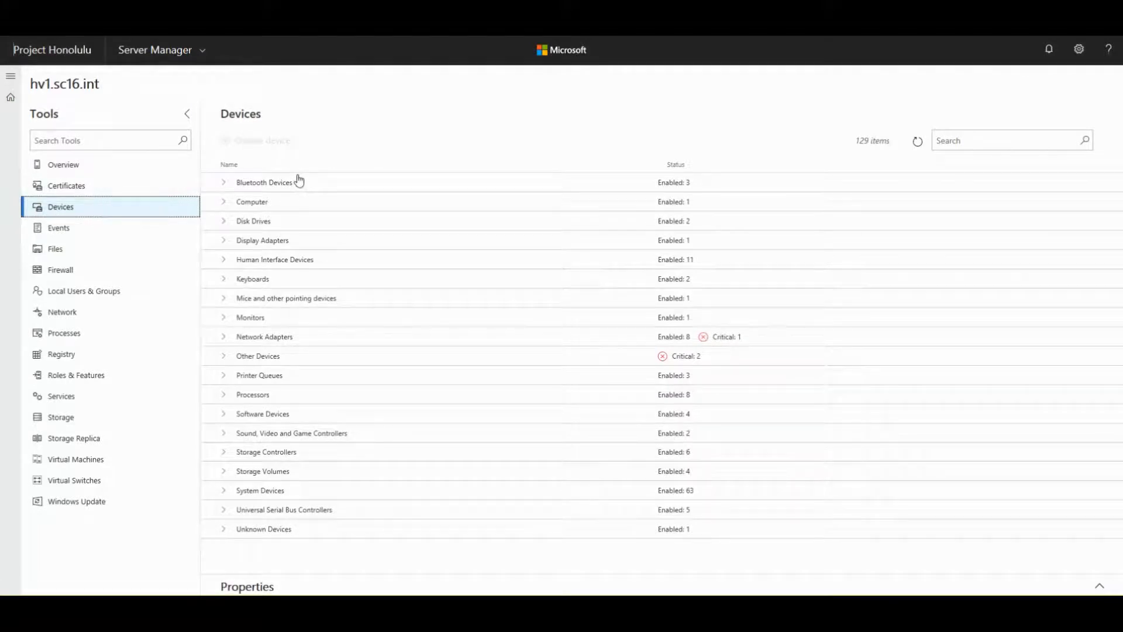
pyautogui.click(226, 187)
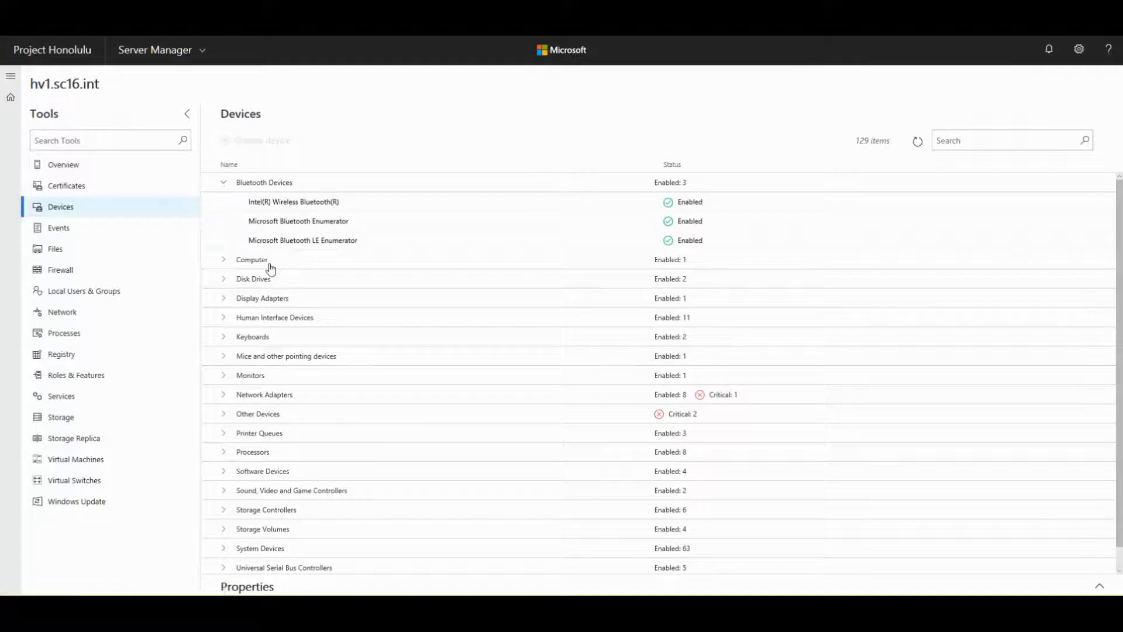
pyautogui.click(256, 225)
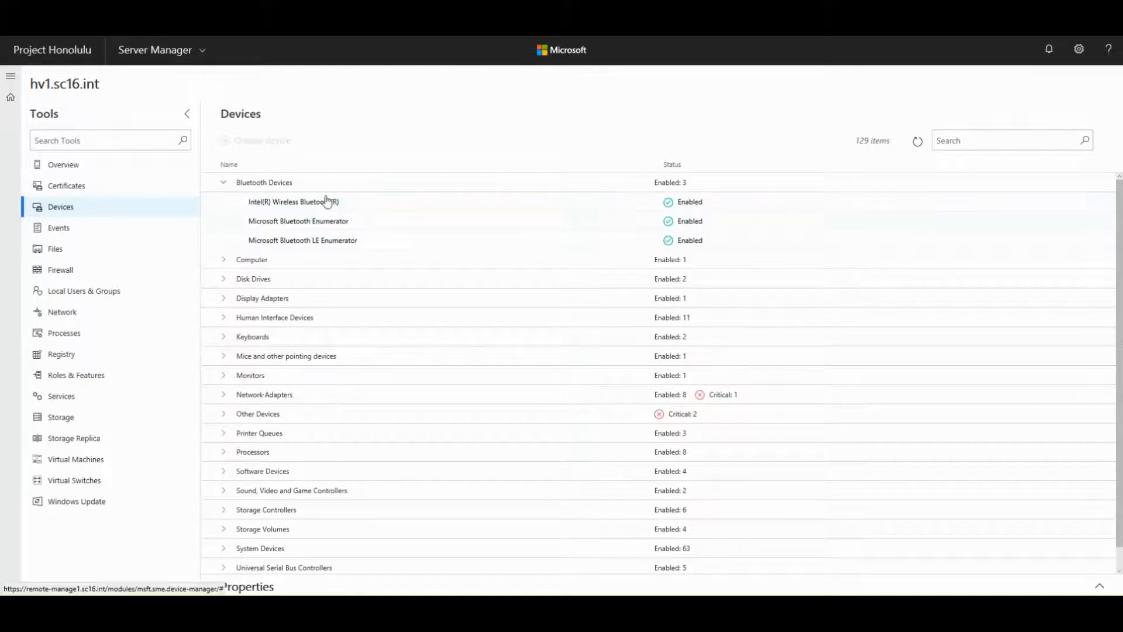
pyautogui.click(279, 244)
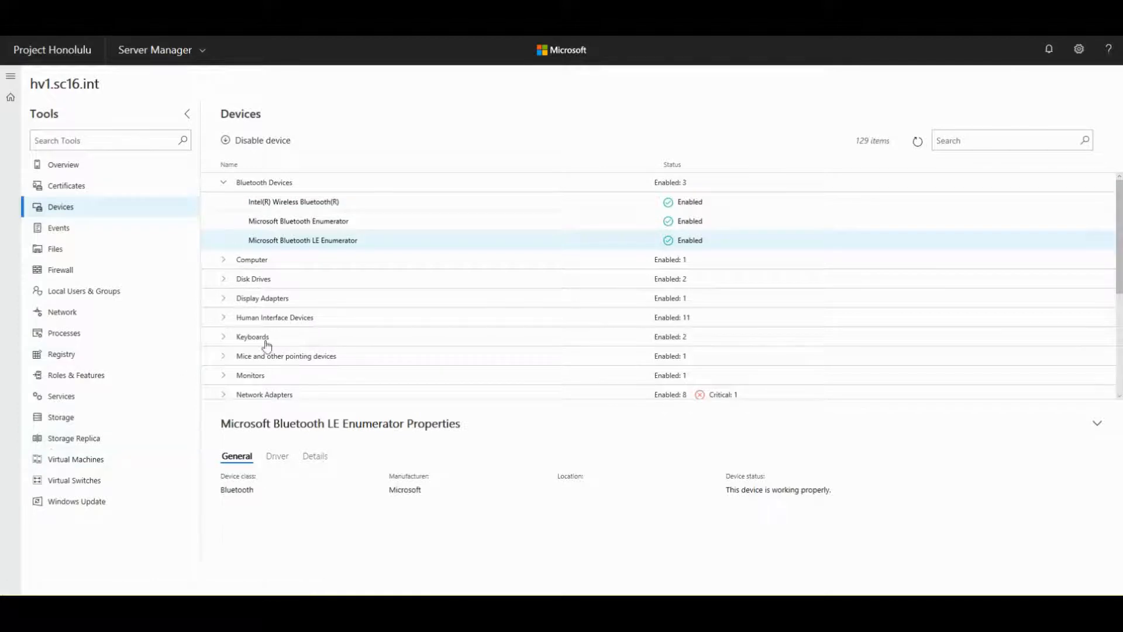
# - Expand the Disk Drives, Display Adapters and Network Adapters groups
pyautogui.click(223, 279)
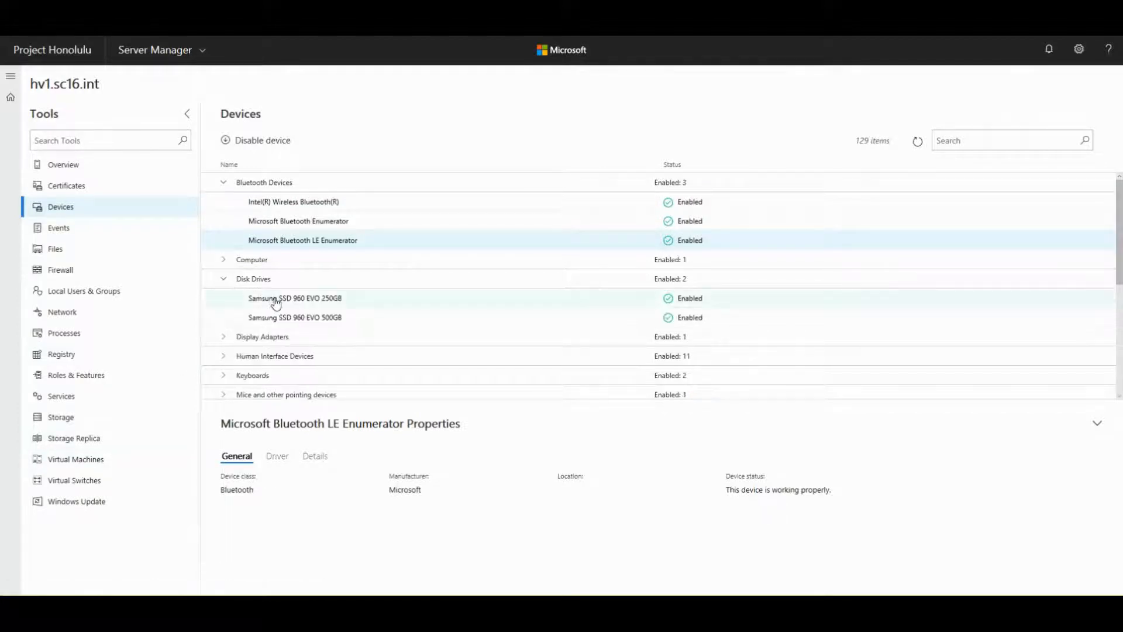
pyautogui.scroll(-1, 233, 285)
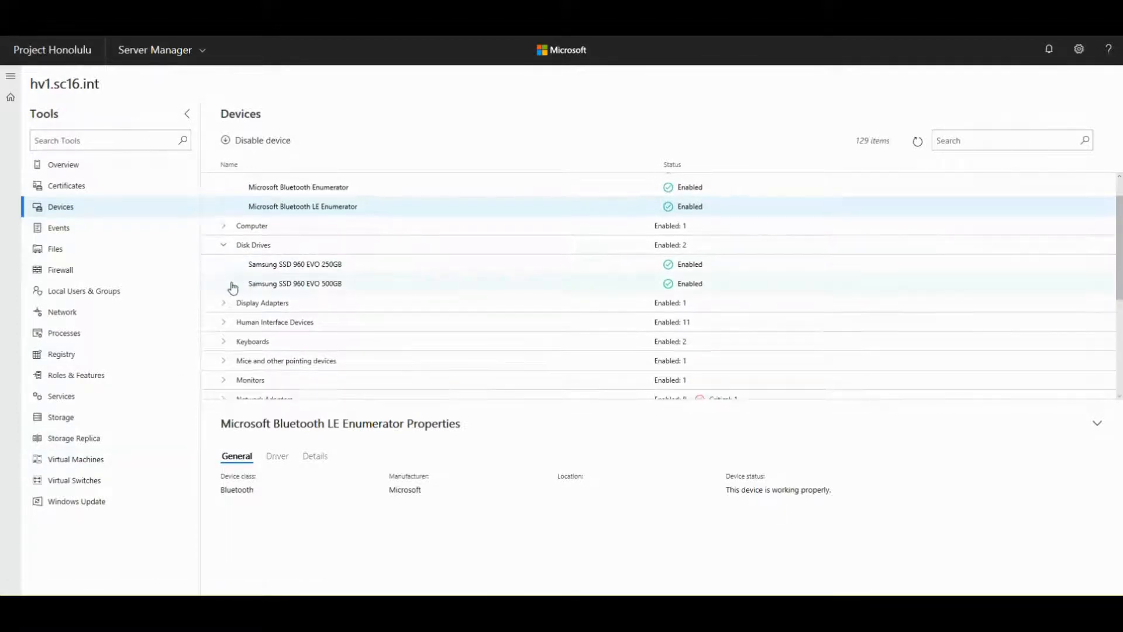
pyautogui.click(223, 303)
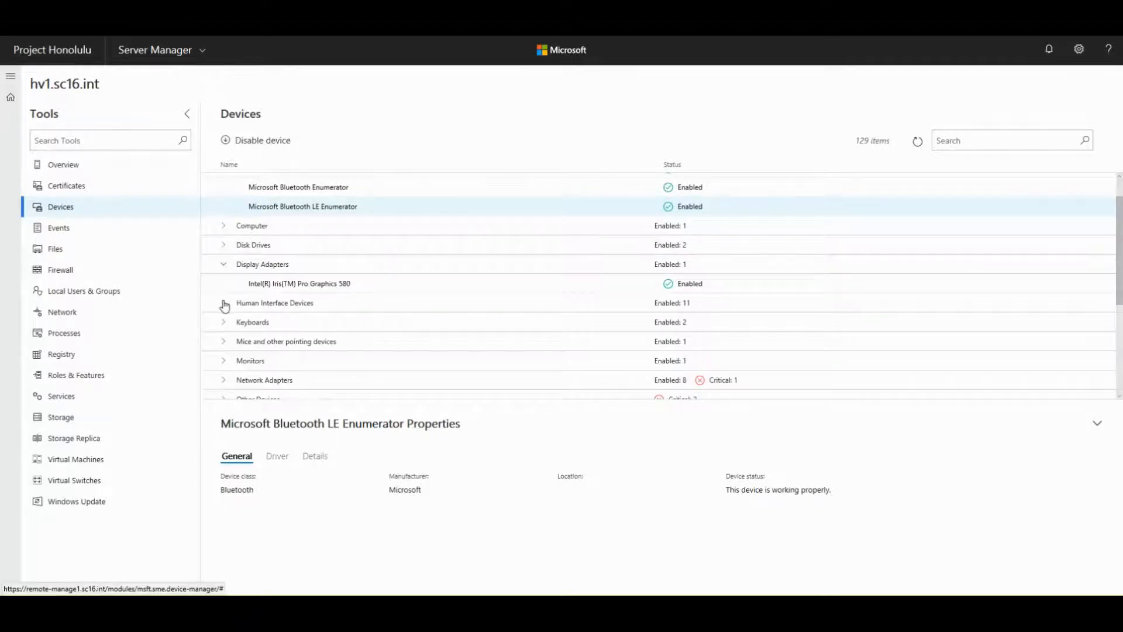
pyautogui.scroll(-3, 223, 304)
pyautogui.click(225, 279)
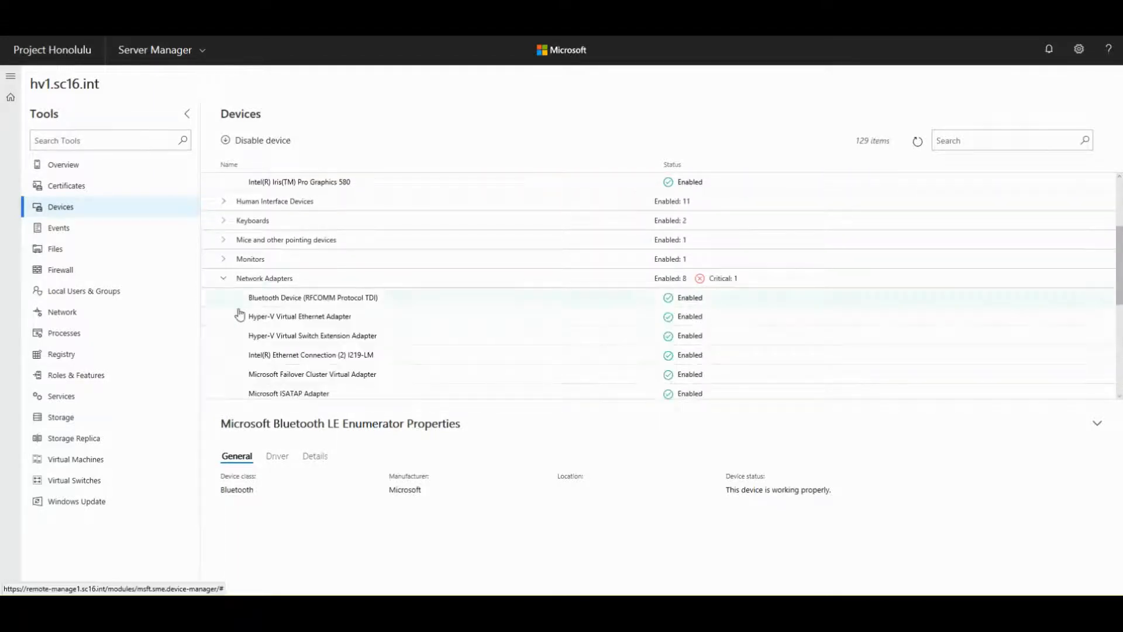
pyautogui.scroll(-2, 246, 318)
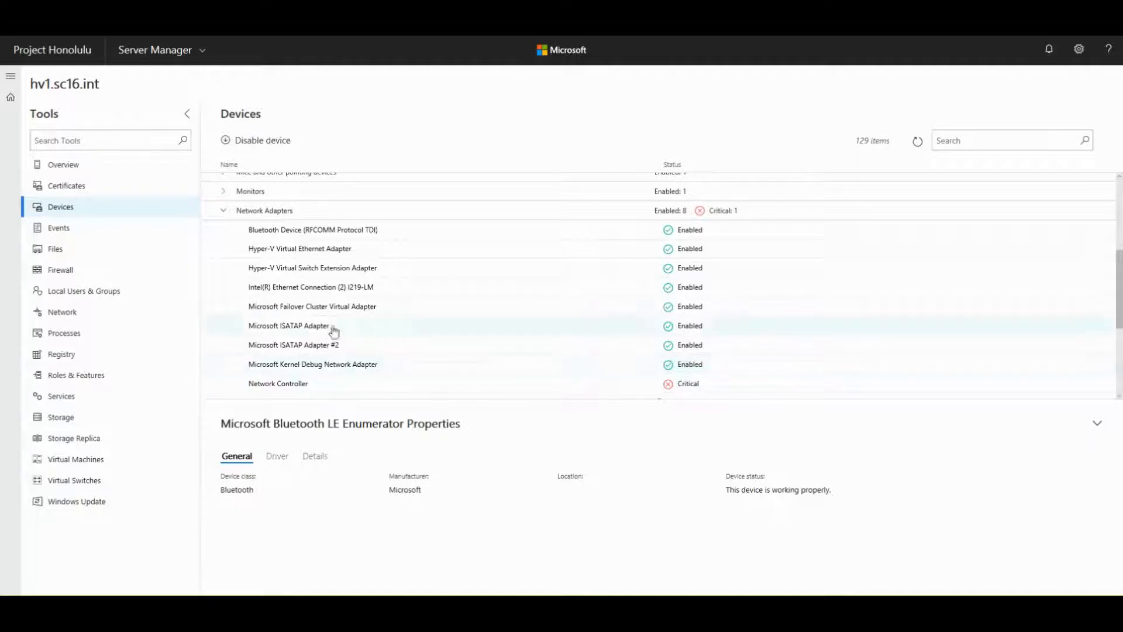
# - Check Other Devices, then collapse Network Adapters, Other Devices and Bluetooth, leaving Display Adapters open
pyautogui.click(223, 214)
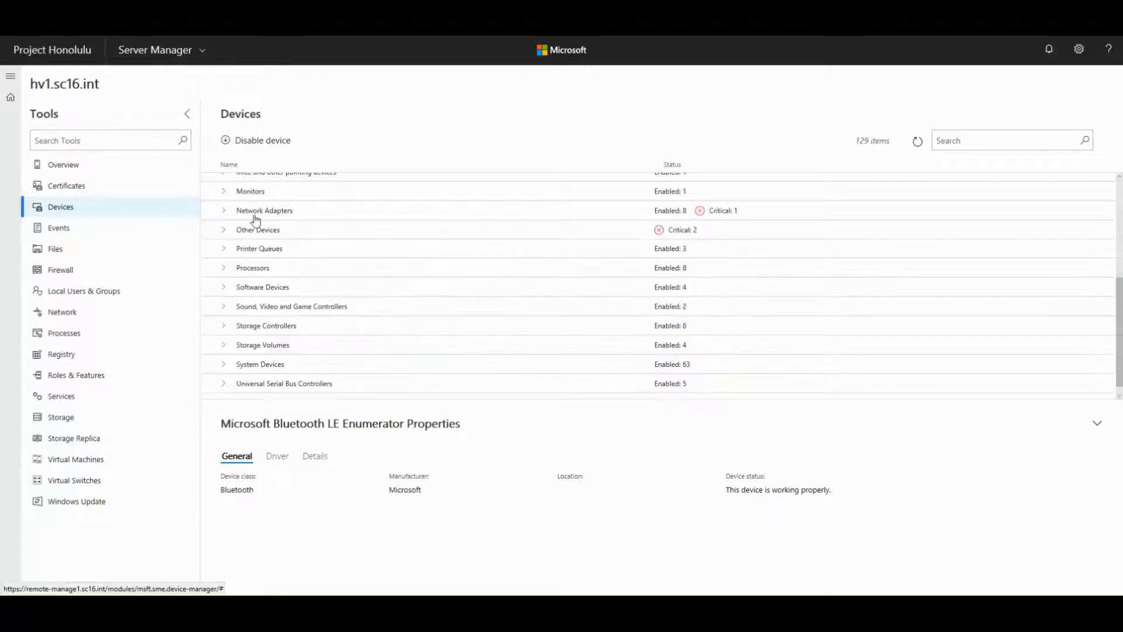
pyautogui.click(224, 233)
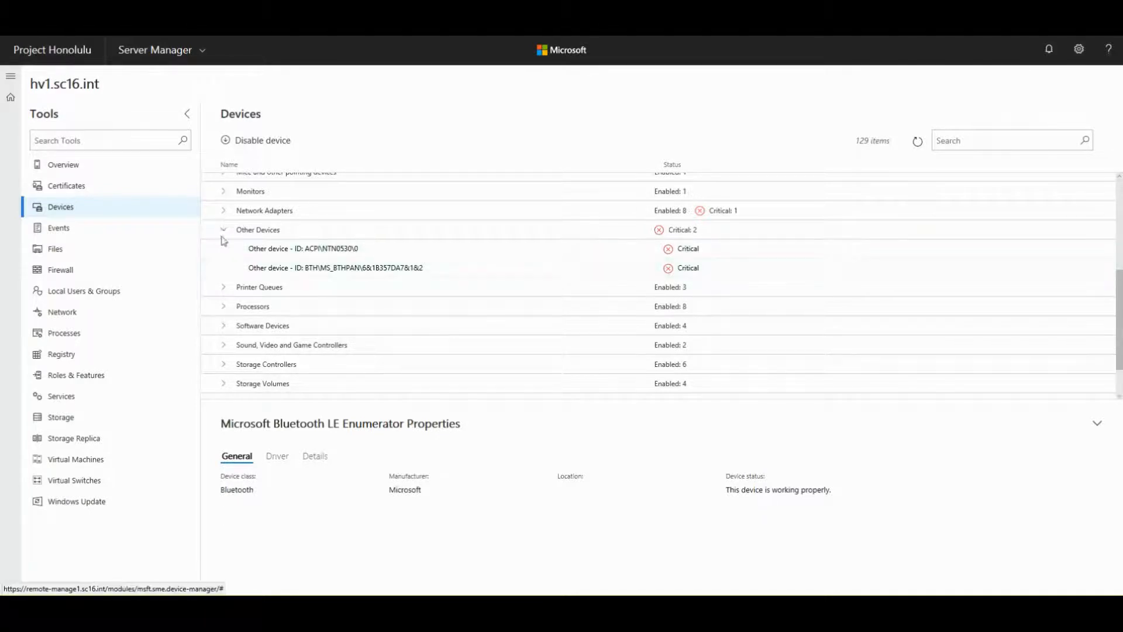
pyautogui.click(222, 231)
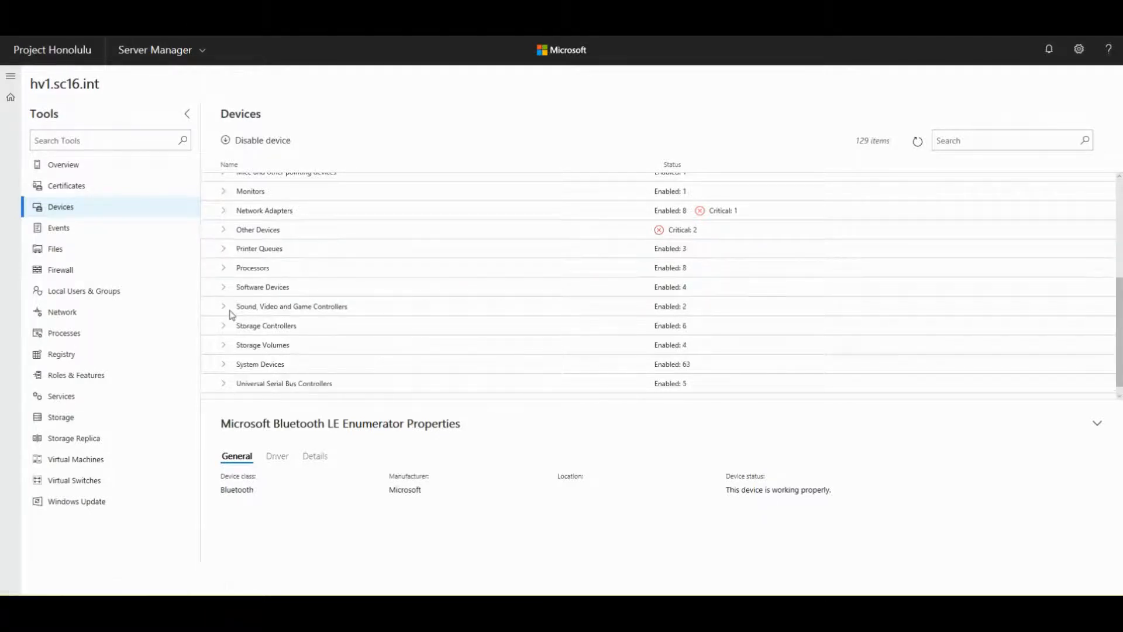
pyautogui.scroll(-1, 233, 315)
pyautogui.scroll(4, 231, 310)
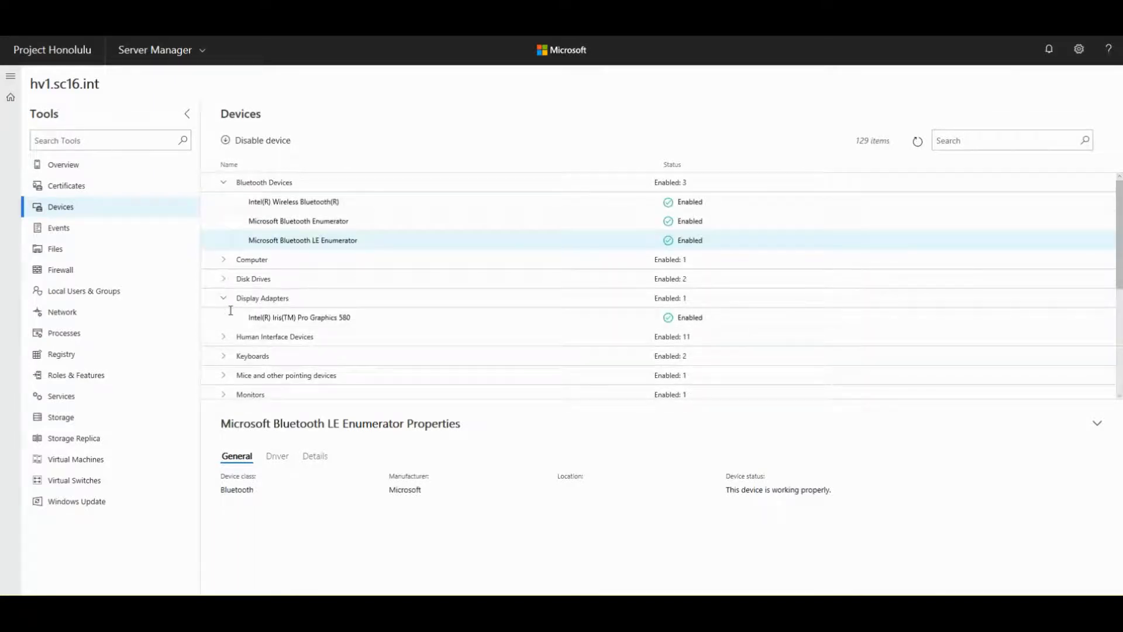
pyautogui.click(224, 183)
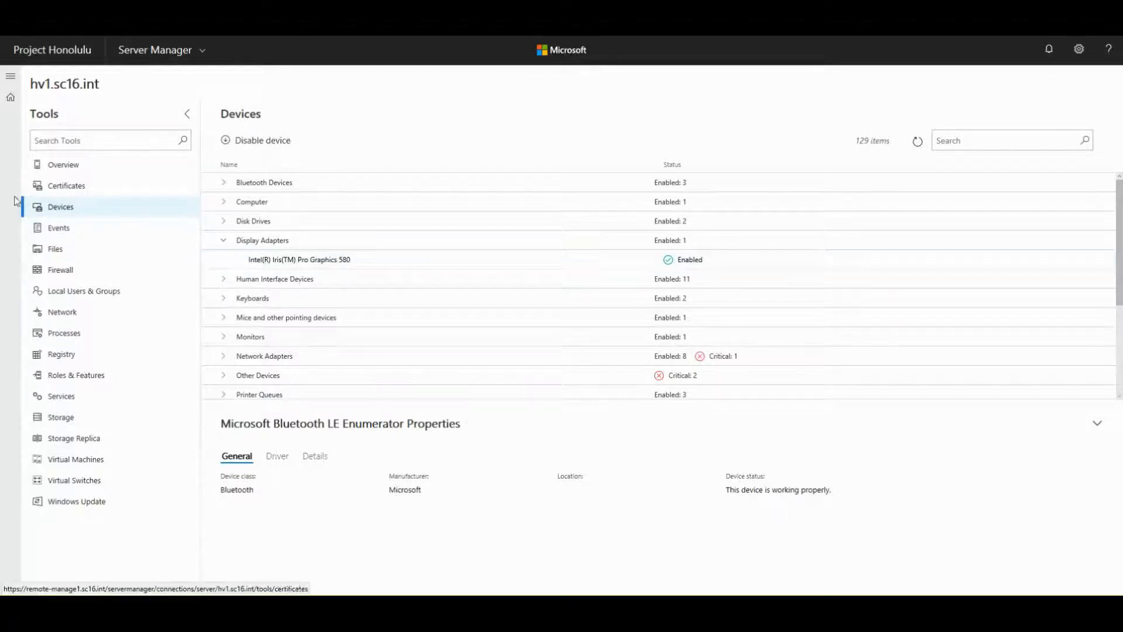
# - Open the Application event log and read the first error event's details
pyautogui.click(56, 234)
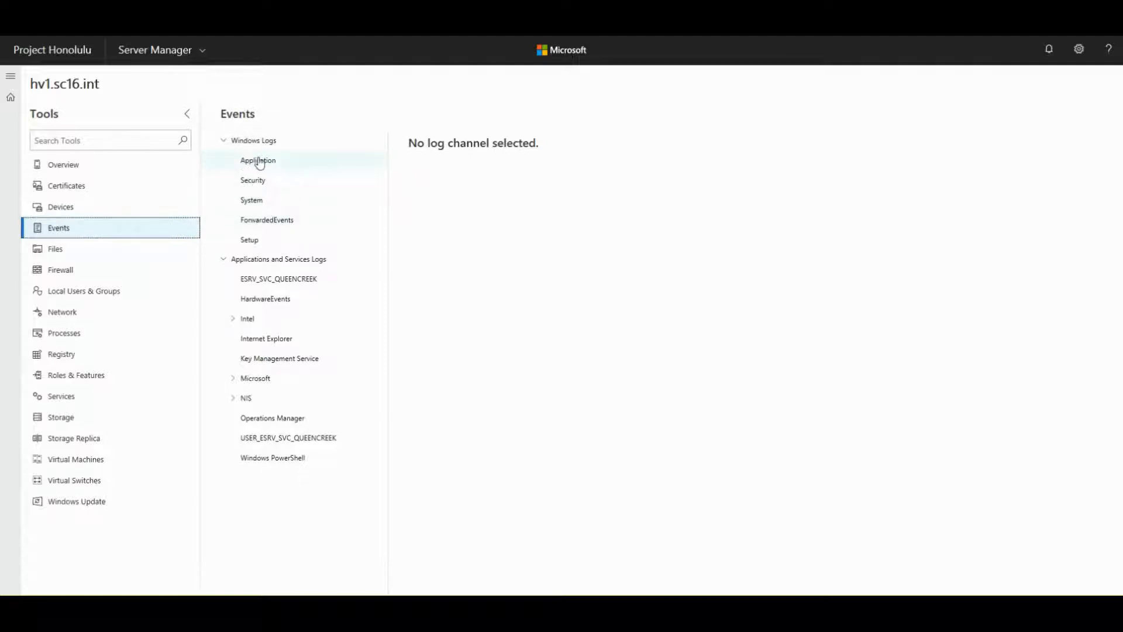
pyautogui.click(254, 165)
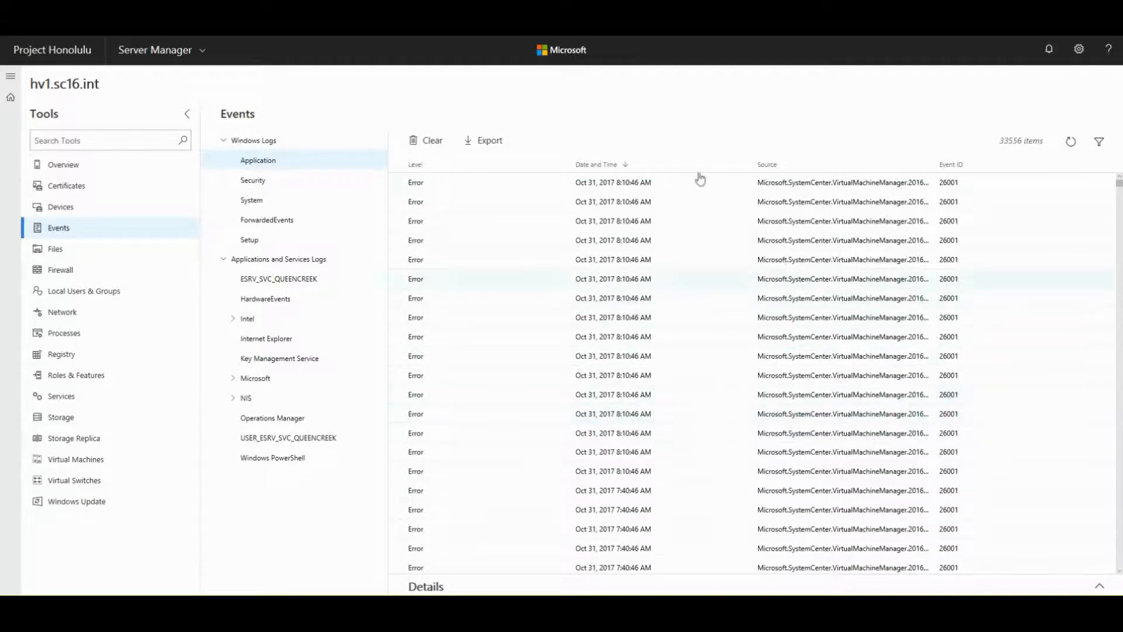
pyautogui.click(598, 185)
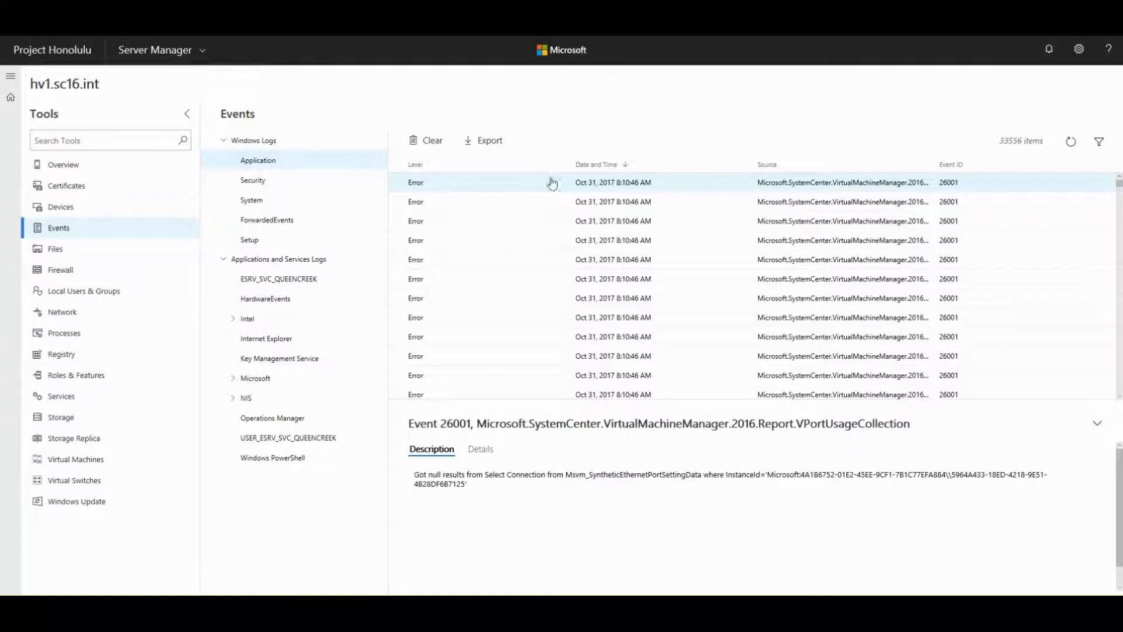
pyautogui.scroll(-2, 541, 193)
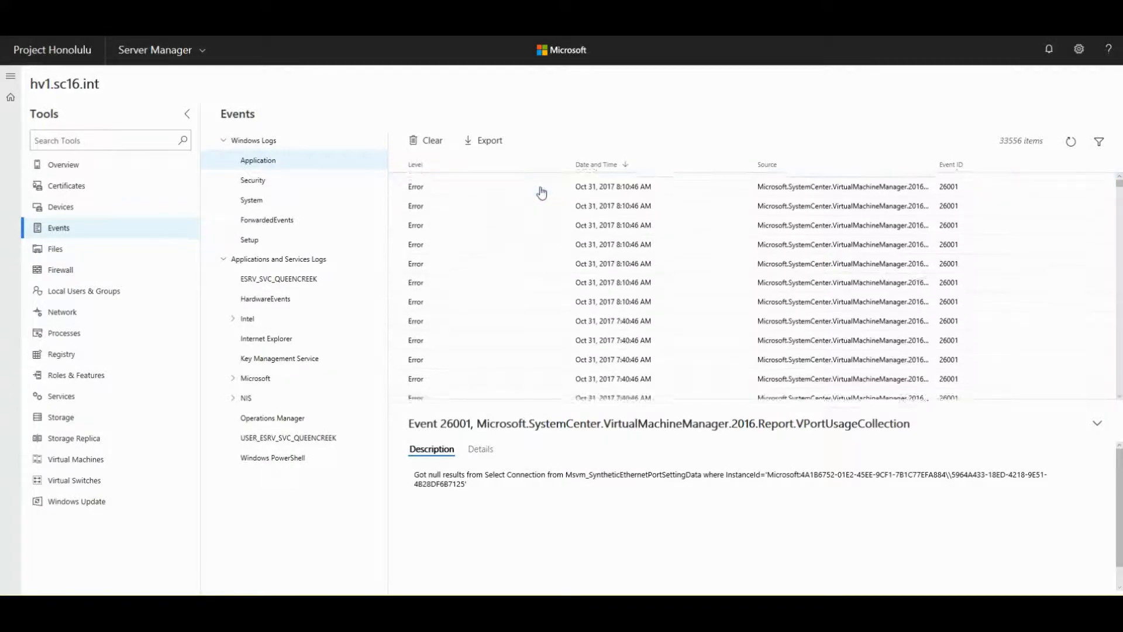
pyautogui.scroll(-5, 542, 193)
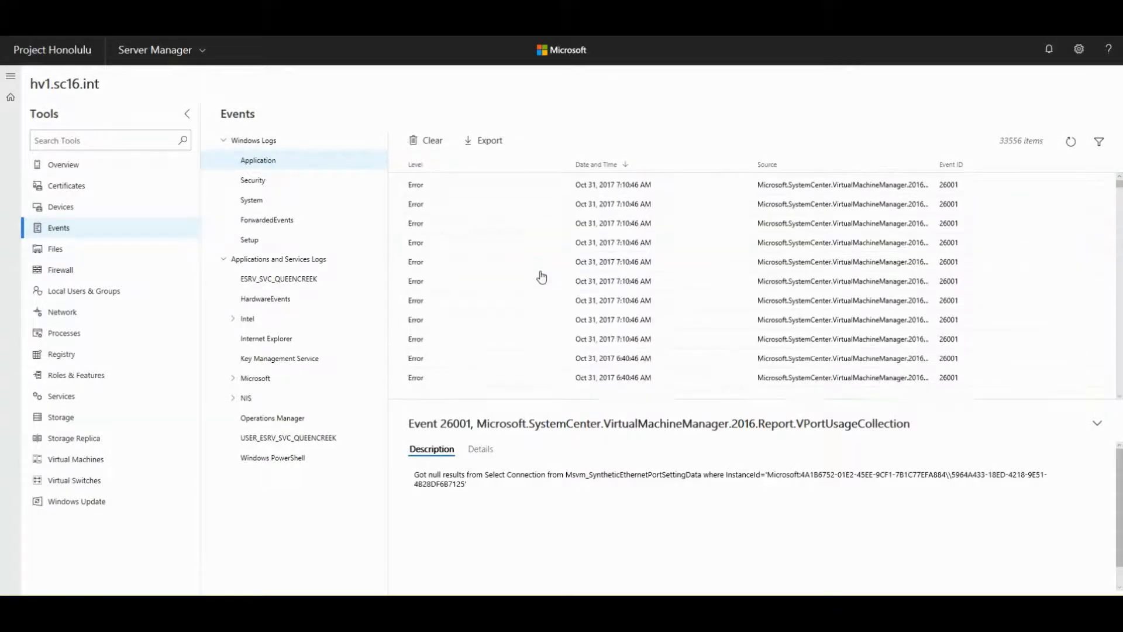
pyautogui.scroll(7, 541, 276)
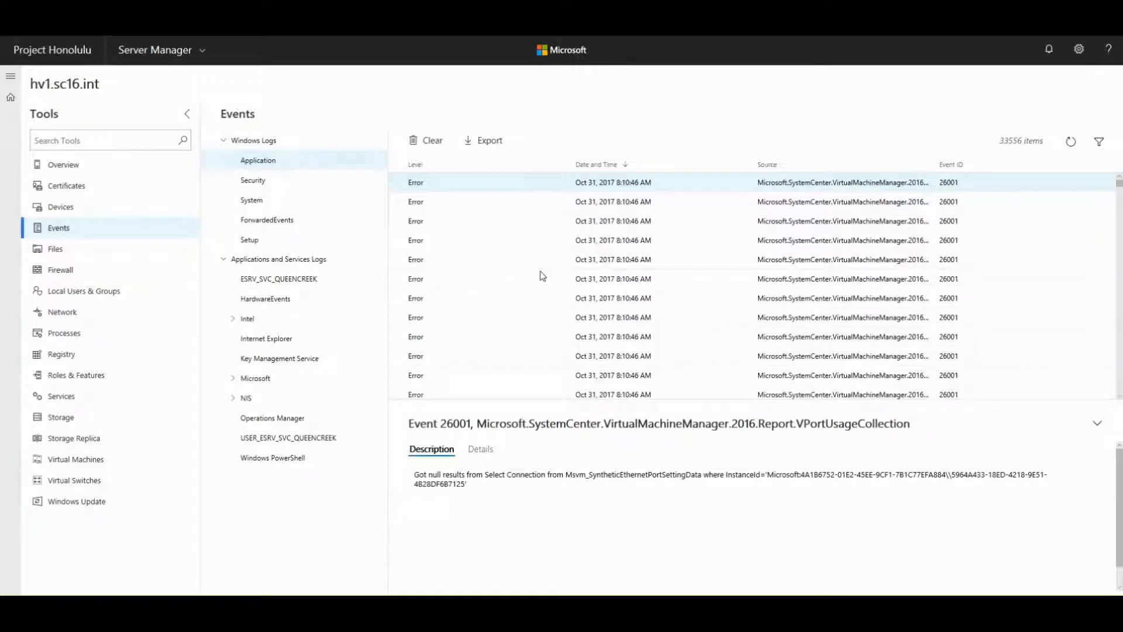
pyautogui.scroll(-3, 543, 275)
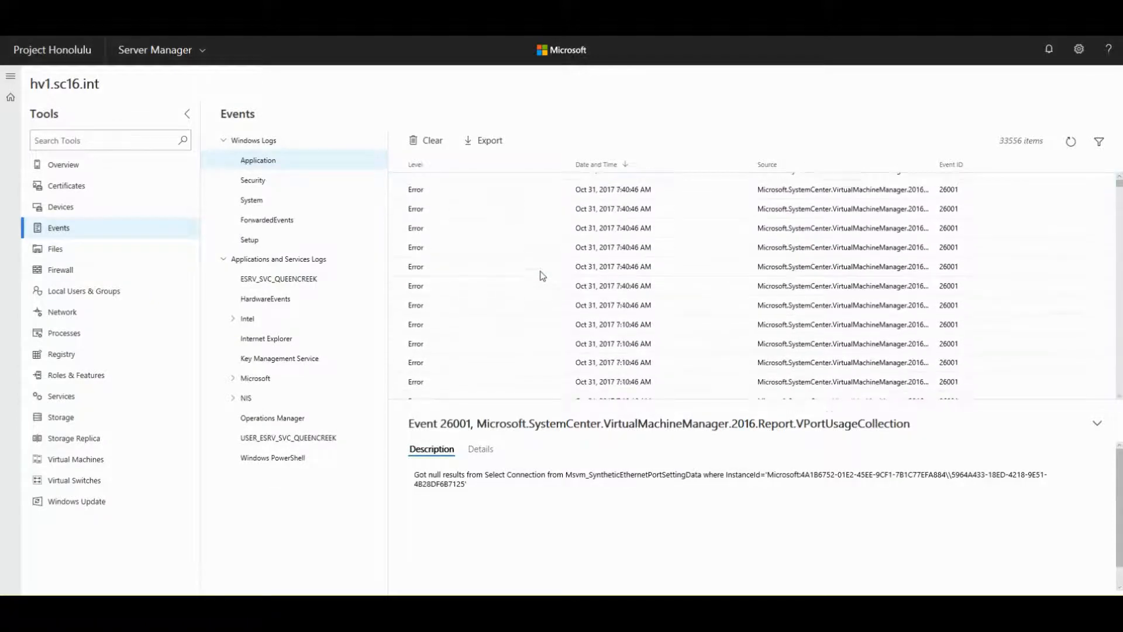
pyautogui.scroll(3, 541, 275)
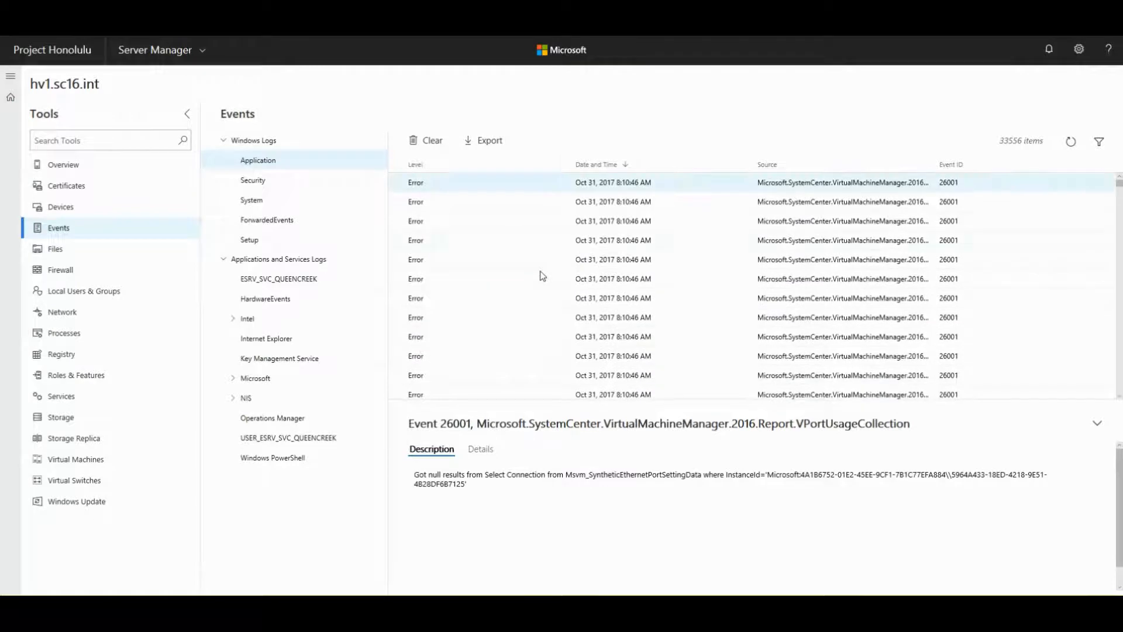
# - Inspect the second Event 26001 error and highlight the 33556 items count
pyautogui.click(600, 202)
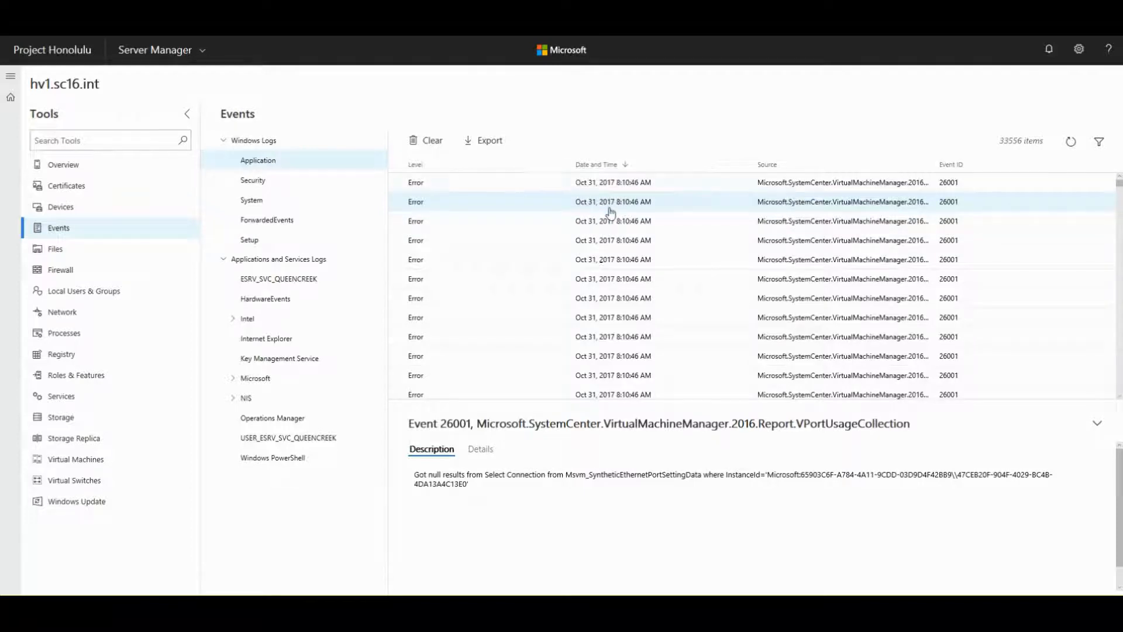
pyautogui.scroll(-3, 611, 281)
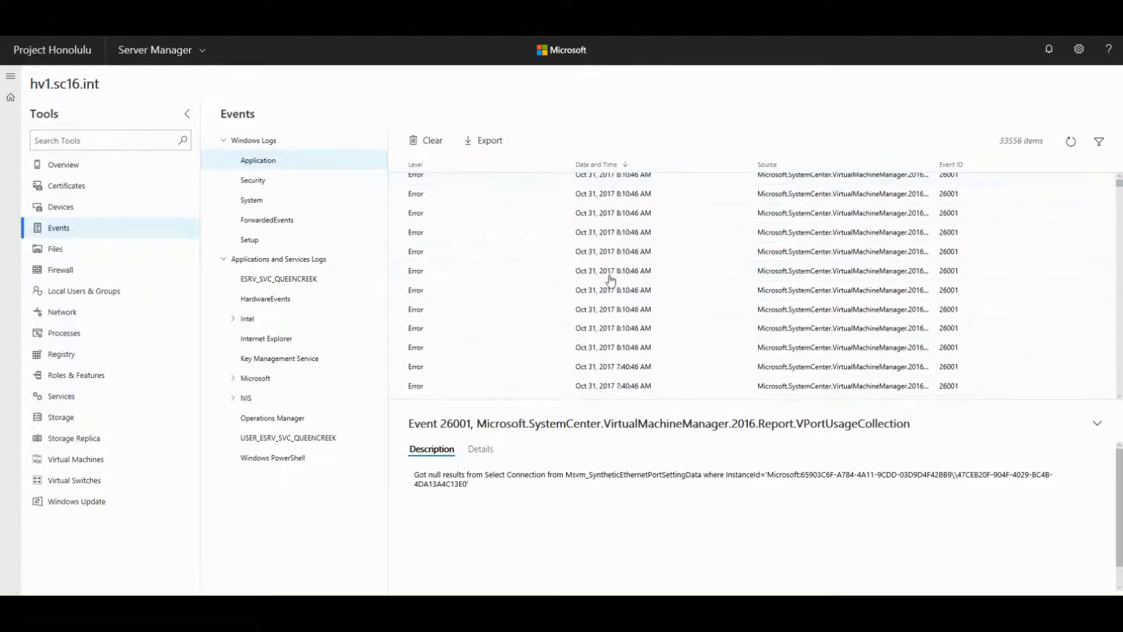
pyautogui.scroll(-10, 611, 281)
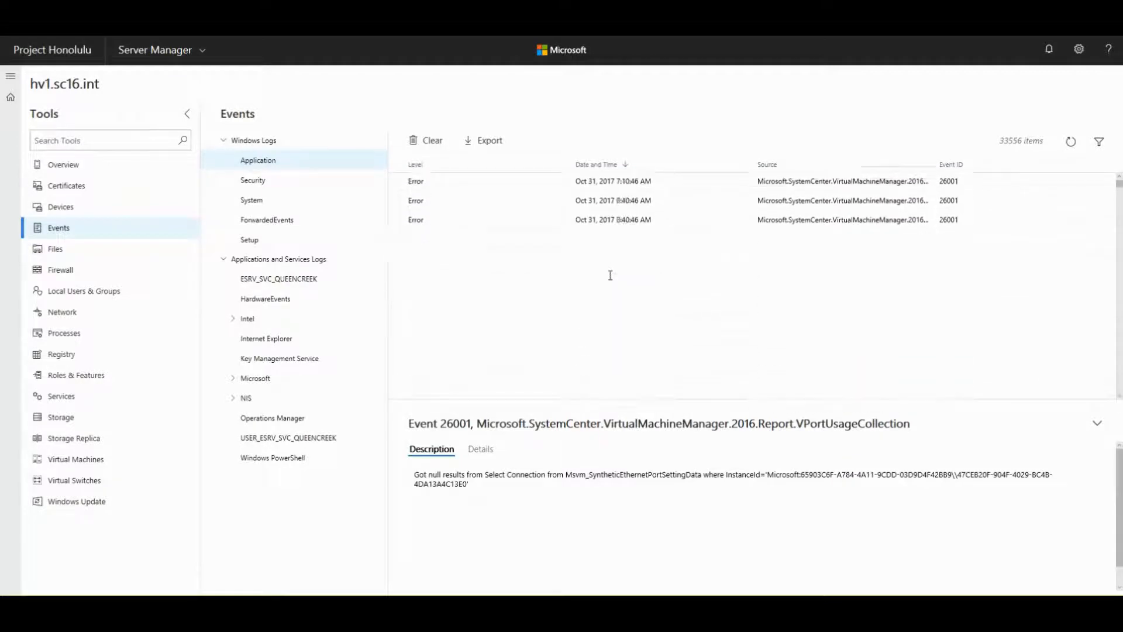
pyautogui.scroll(-10, 612, 280)
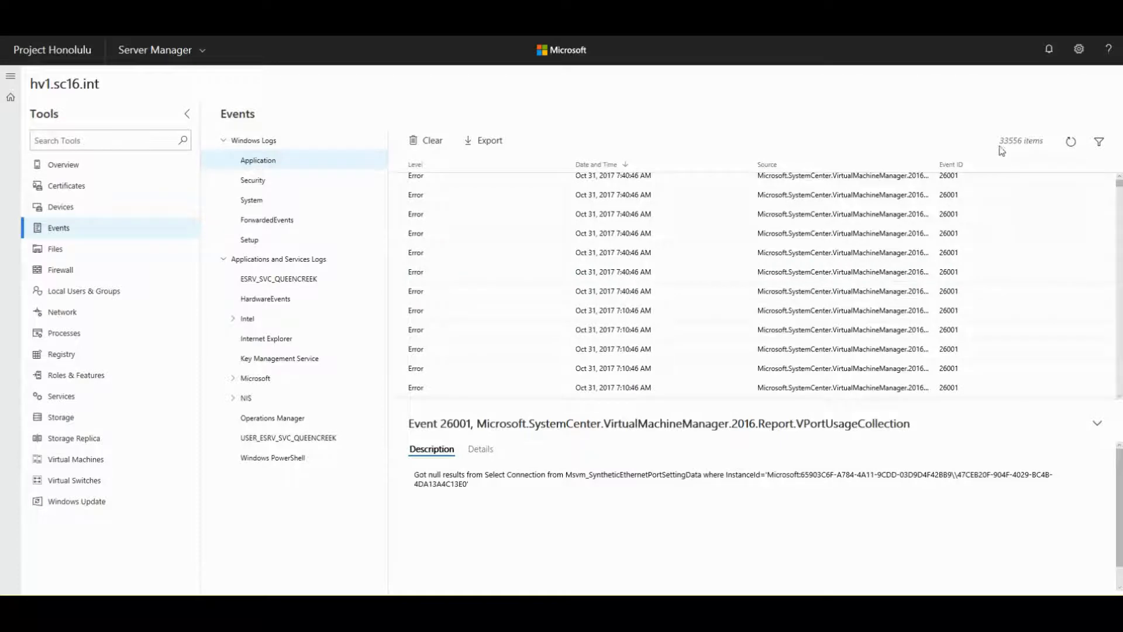
pyautogui.moveTo(1001, 139); pyautogui.dragTo(1038, 138)
pyautogui.scroll(-1, 633, 281)
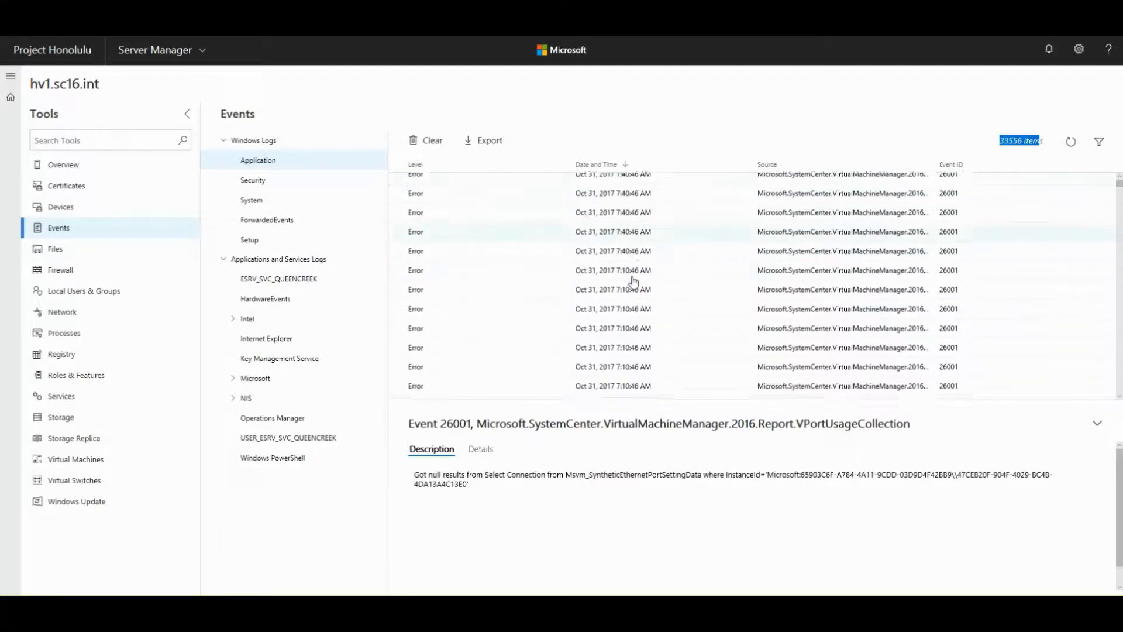
pyautogui.scroll(3, 634, 281)
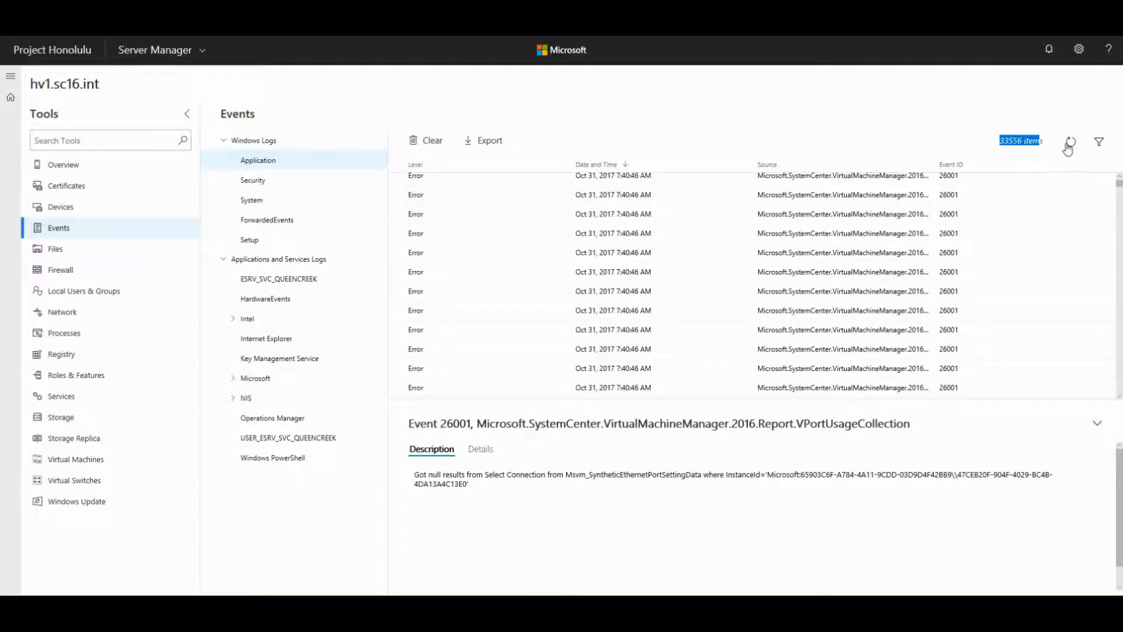
# - Filter out Information and Verbose events, limit Log Time to One Day, and apply
pyautogui.click(1098, 144)
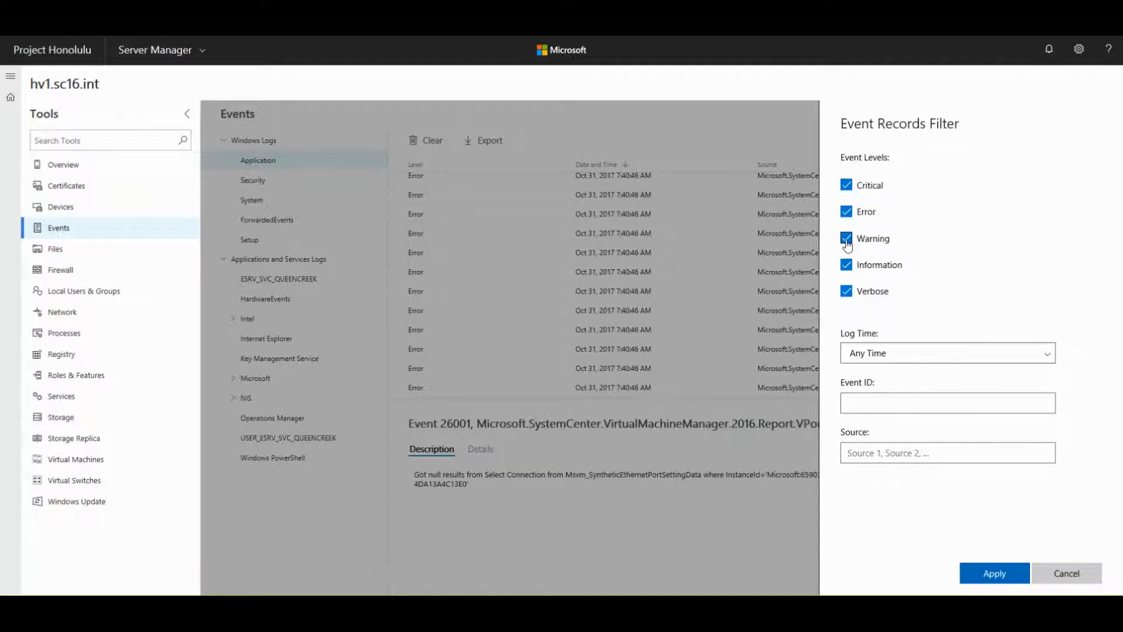
pyautogui.click(846, 266)
pyautogui.click(846, 291)
pyautogui.click(889, 359)
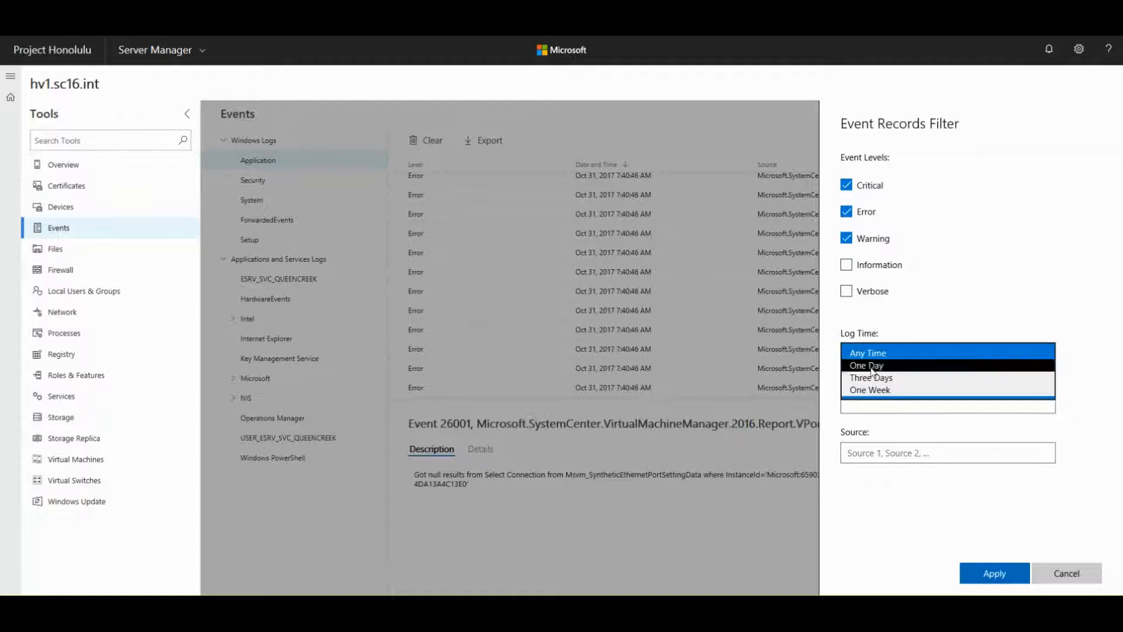
pyautogui.click(877, 377)
pyautogui.click(860, 404)
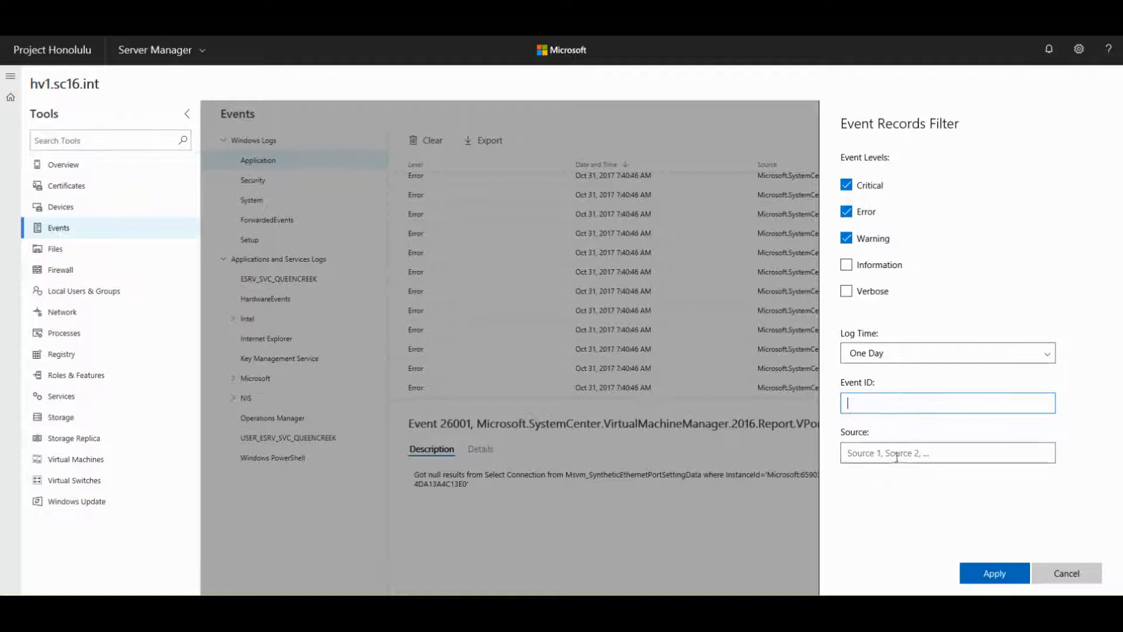
pyautogui.click(842, 455)
pyautogui.click(972, 576)
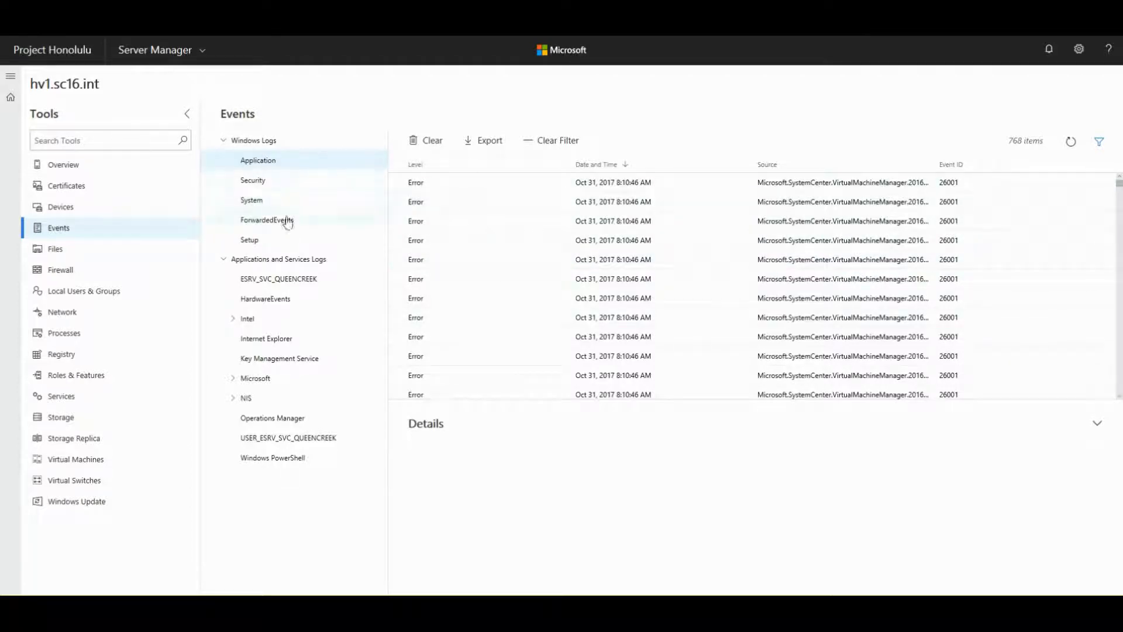
# - View the System, Operations Manager and Windows PowerShell logs under Intel > iaLPSS, then open Files
pyautogui.click(248, 202)
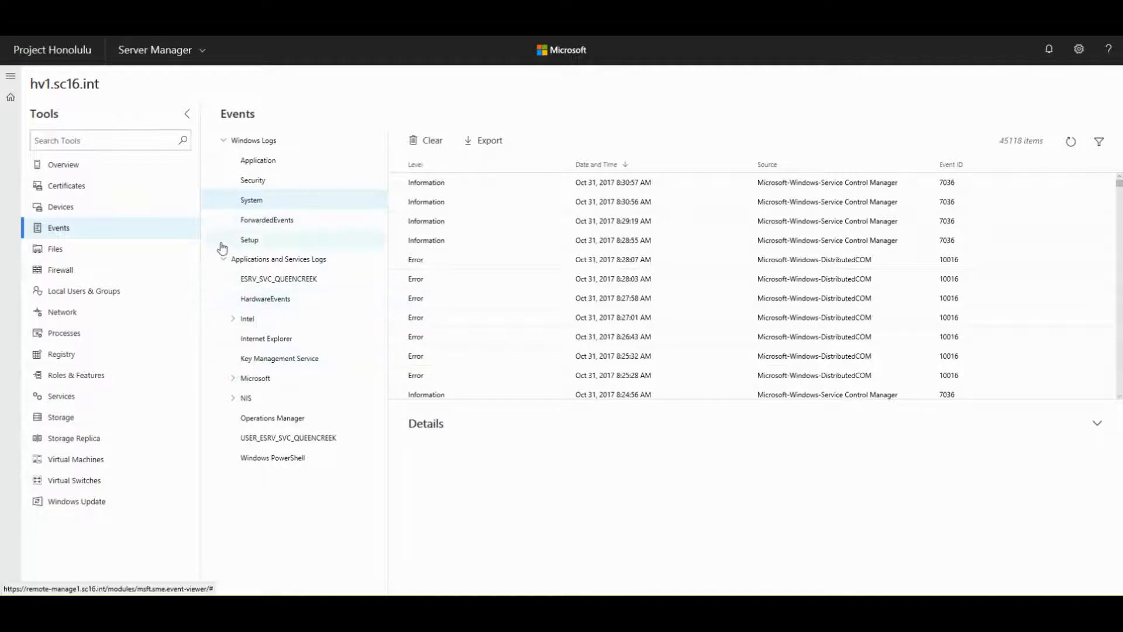
pyautogui.click(247, 320)
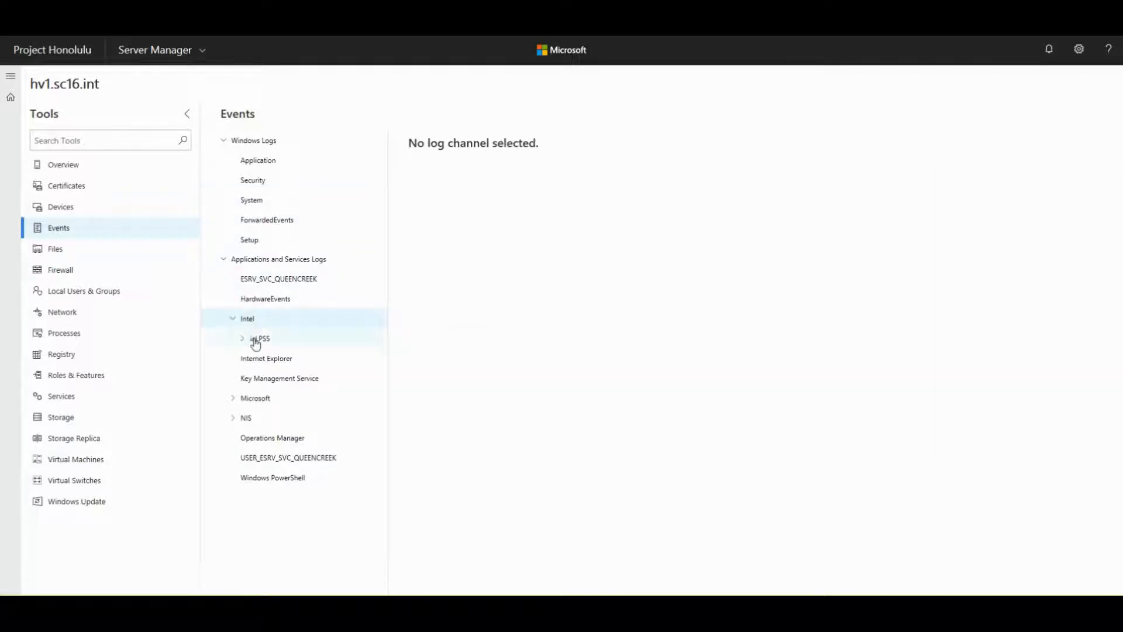
pyautogui.click(256, 343)
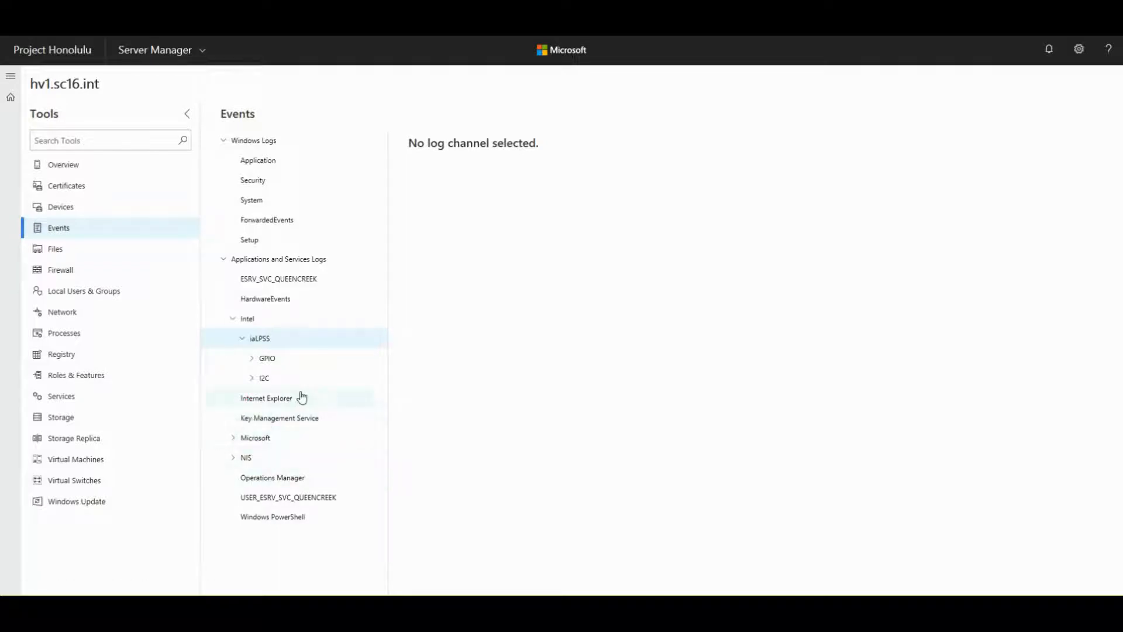
pyautogui.click(271, 477)
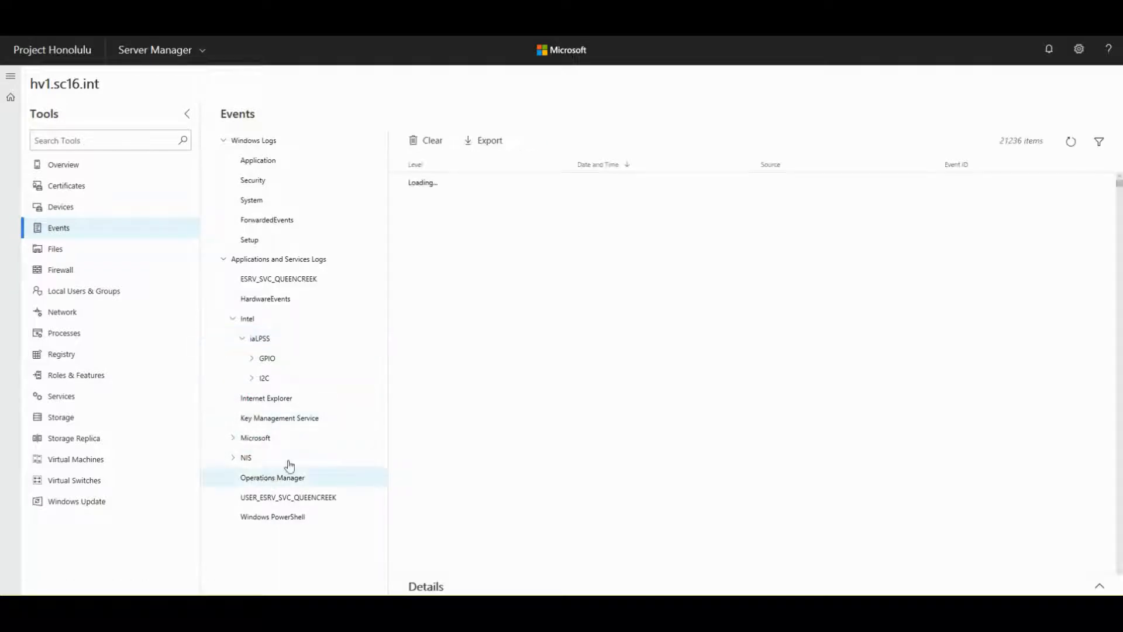
pyautogui.click(279, 519)
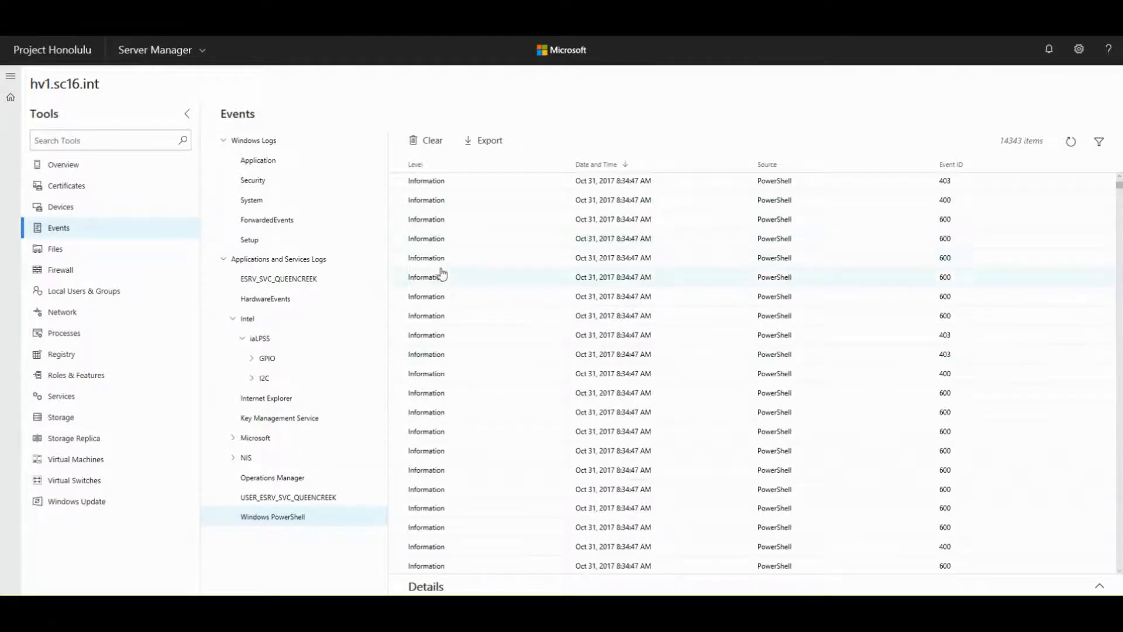
pyautogui.click(46, 257)
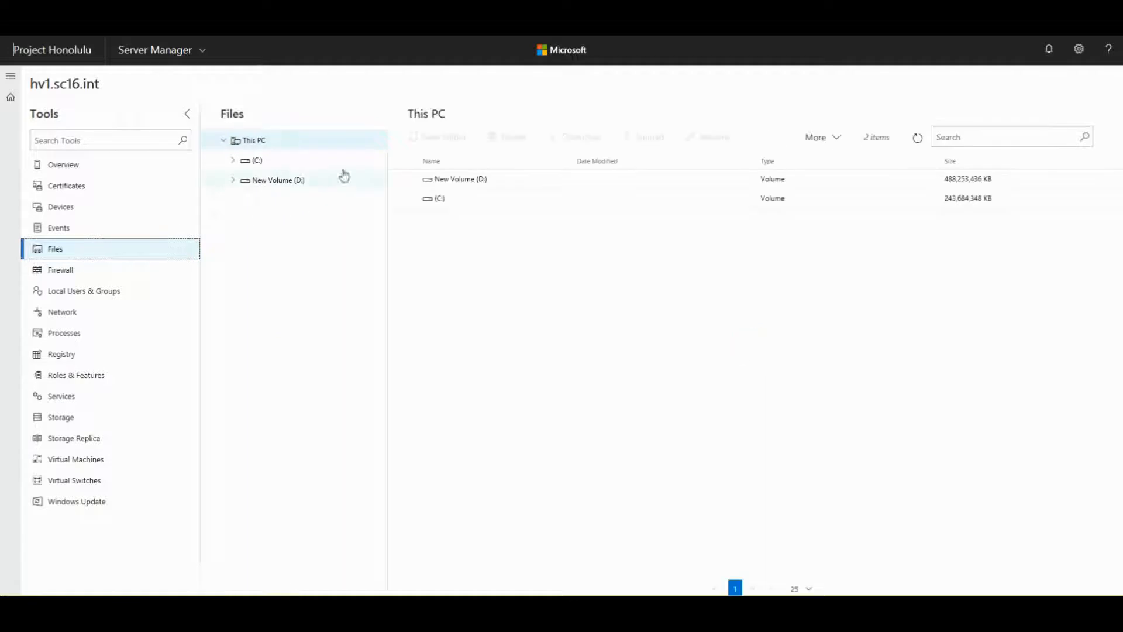
# - Browse C:, then New Volume (D:) and its VMs folder, ending back at C:\
pyautogui.click(263, 165)
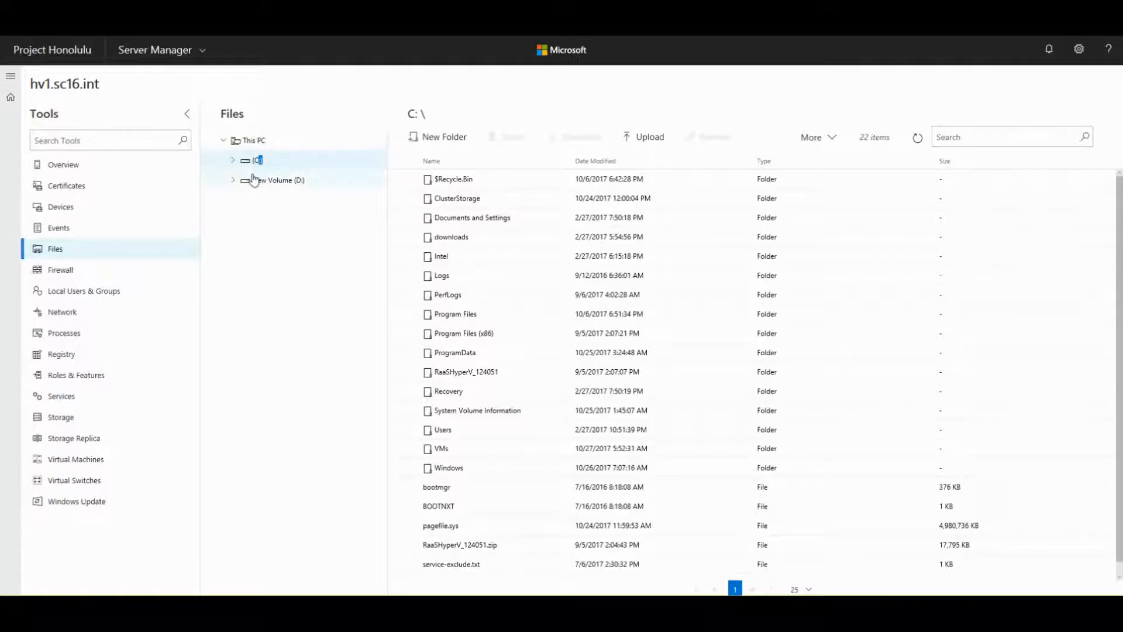
pyautogui.click(257, 180)
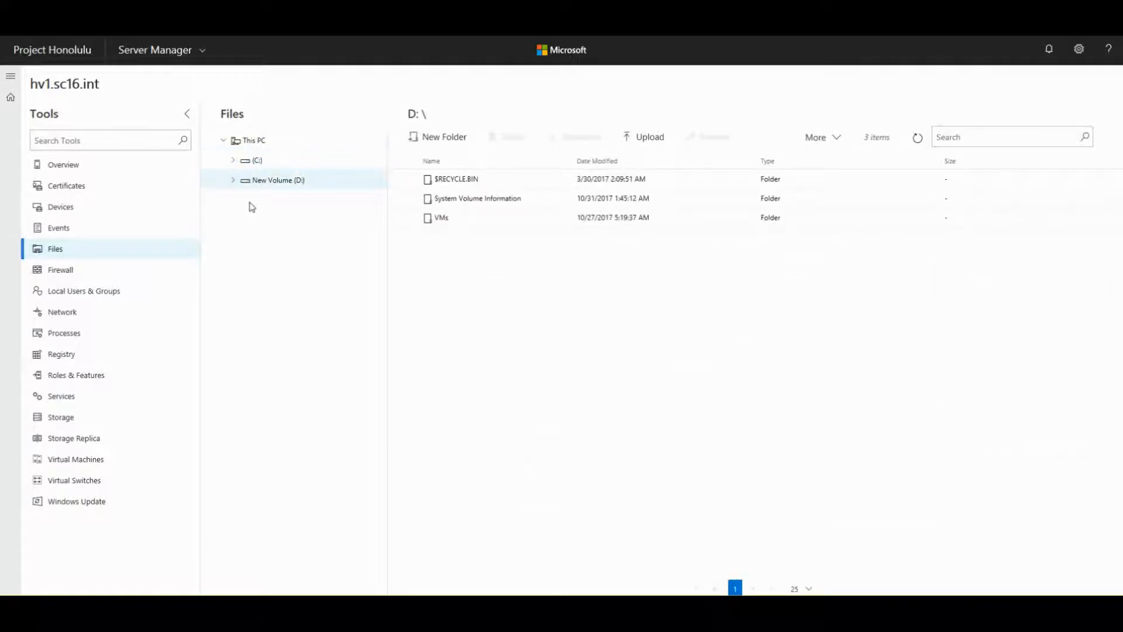
pyautogui.doubleClick(442, 221)
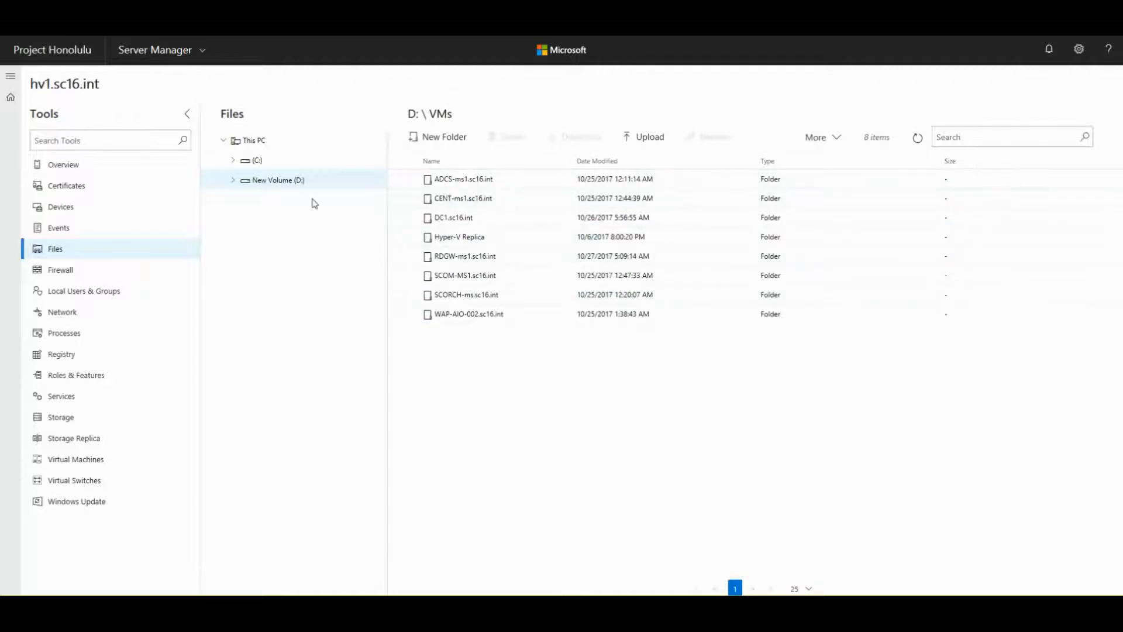
pyautogui.click(248, 161)
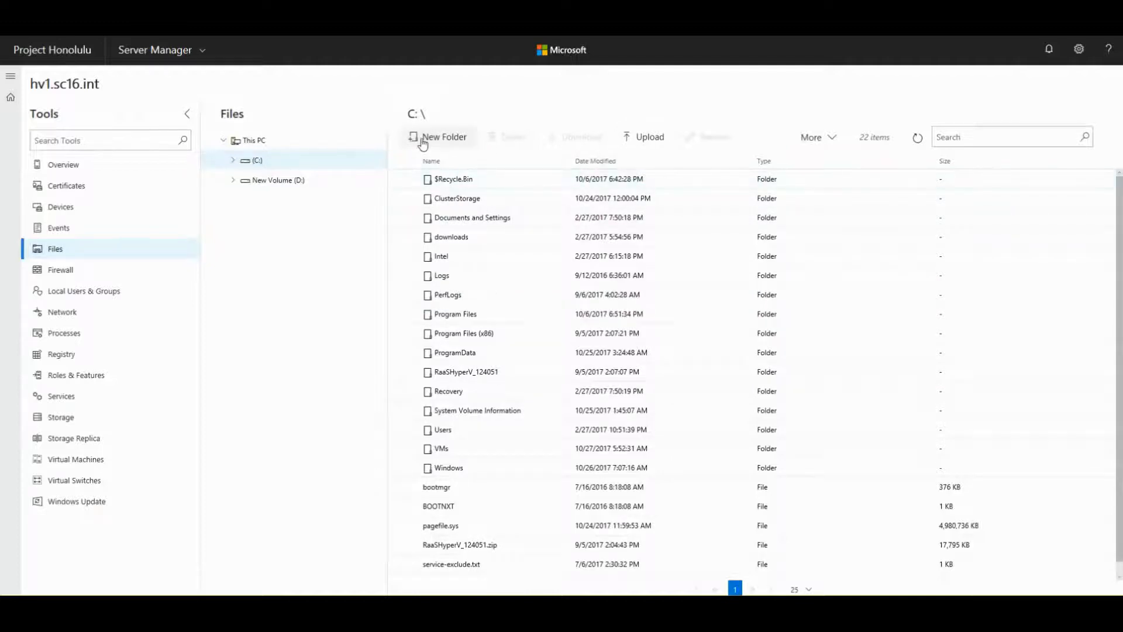
# - Create a folder named PH-test in C:\, then bring up the Upload panel
pyautogui.click(442, 140)
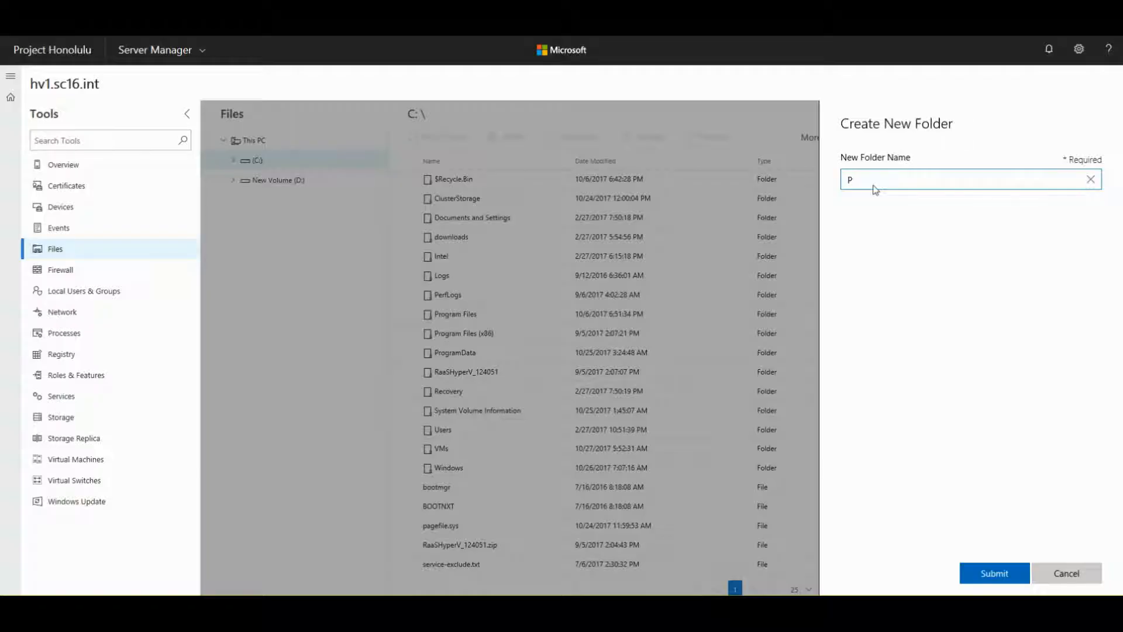
pyautogui.write('PH-test')
pyautogui.click(989, 573)
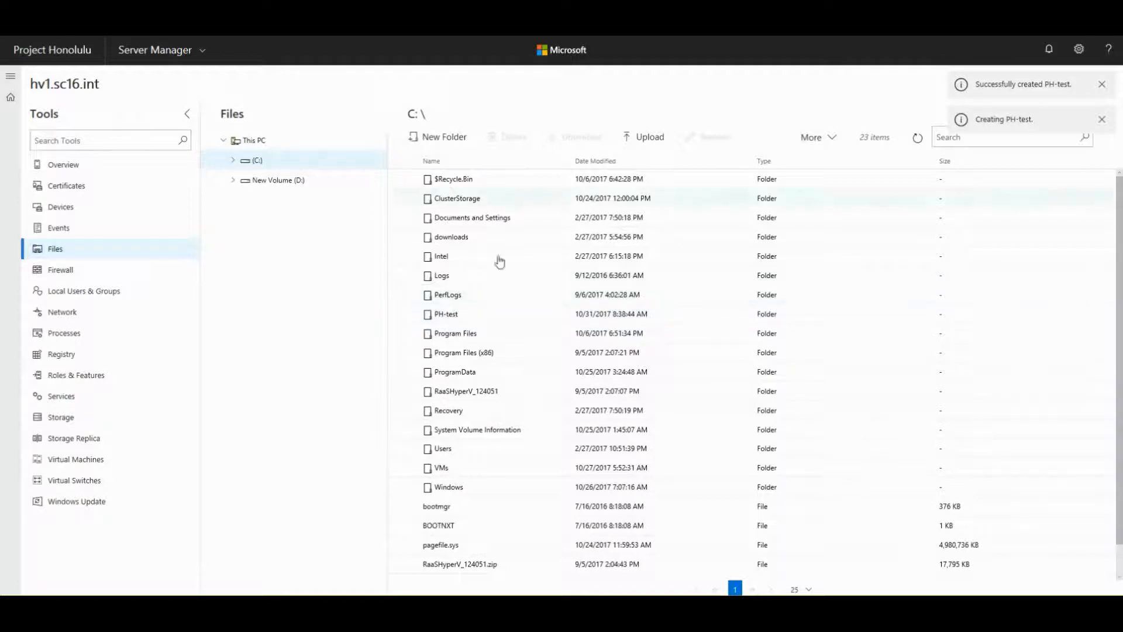
pyautogui.click(647, 138)
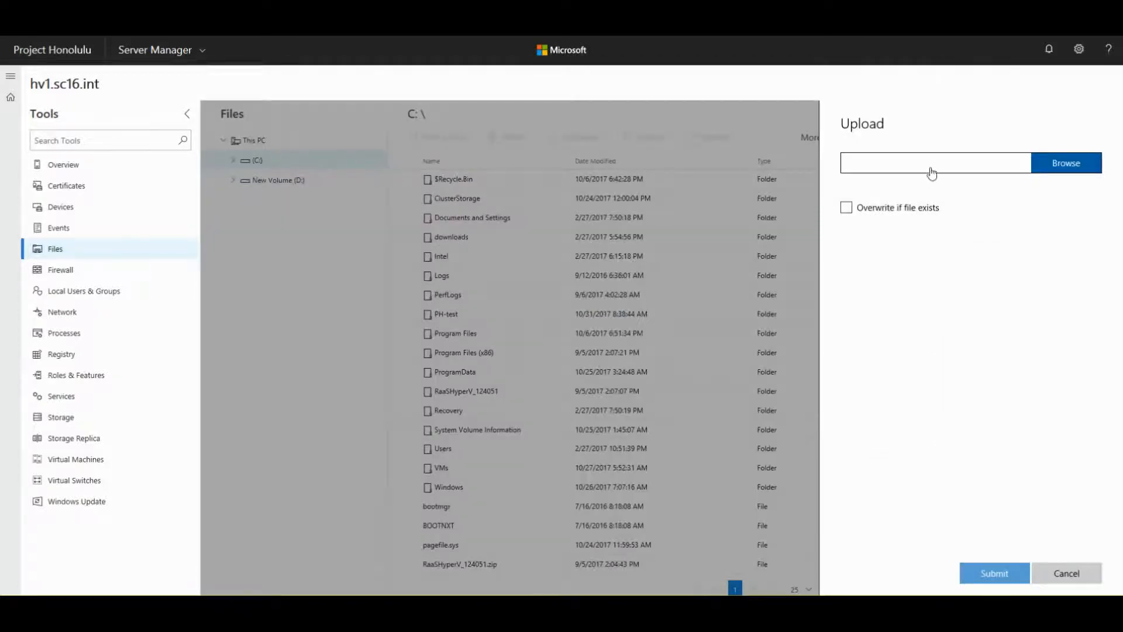
pyautogui.click(845, 170)
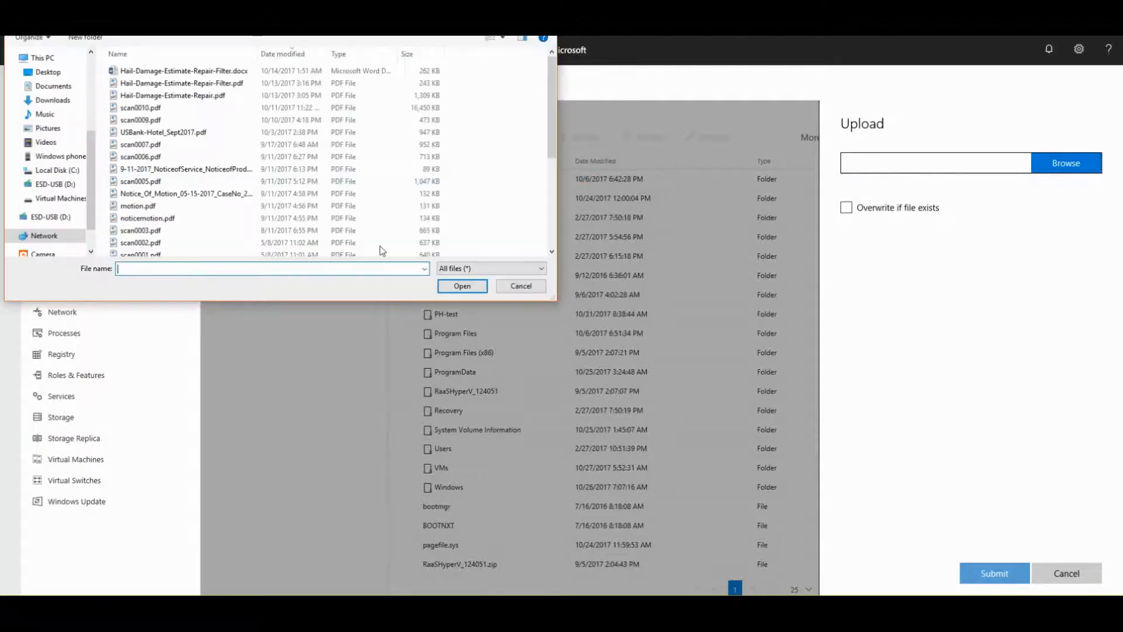
pyautogui.click(521, 286)
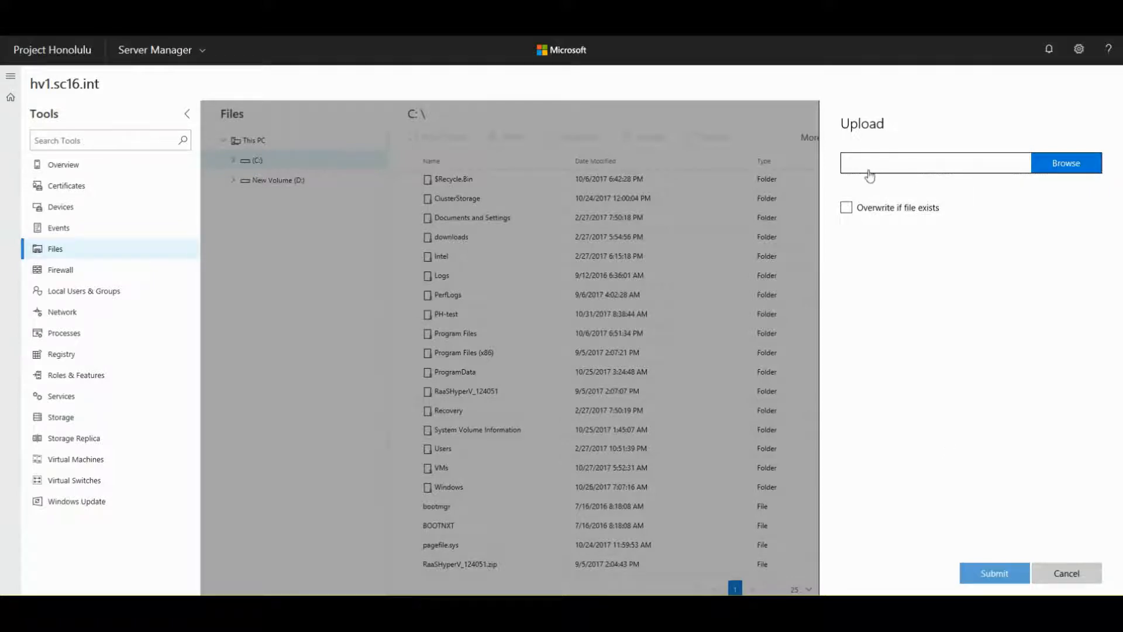
pyautogui.click(1053, 574)
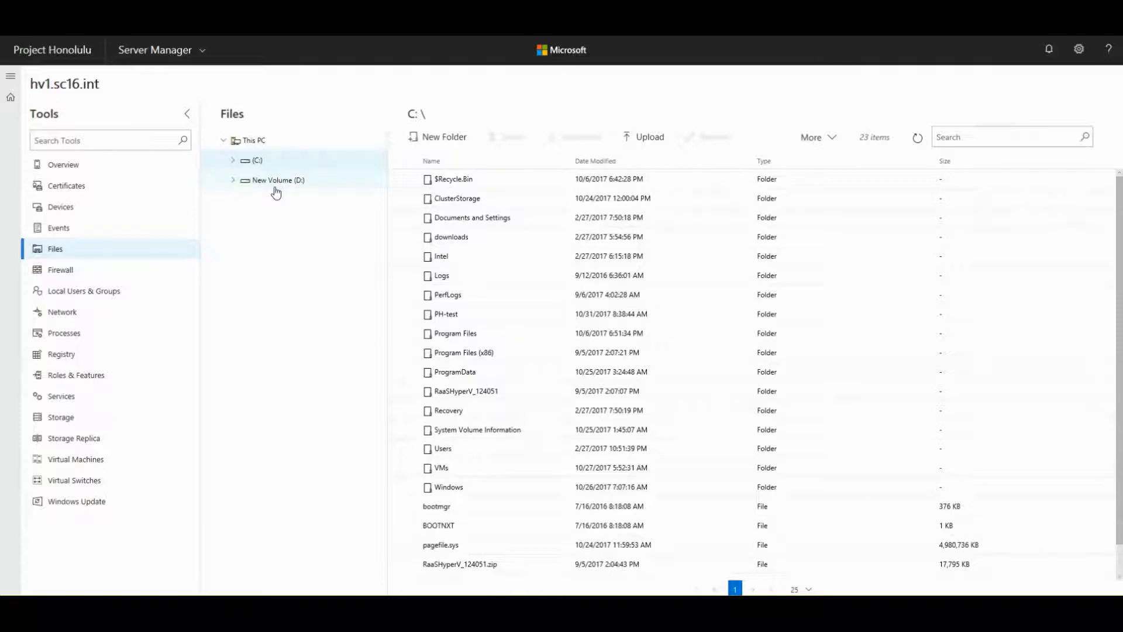
# - Return to This PC and open the Firewall tool showing all three profiles enabled
pyautogui.click(941, 139)
pyautogui.click(253, 141)
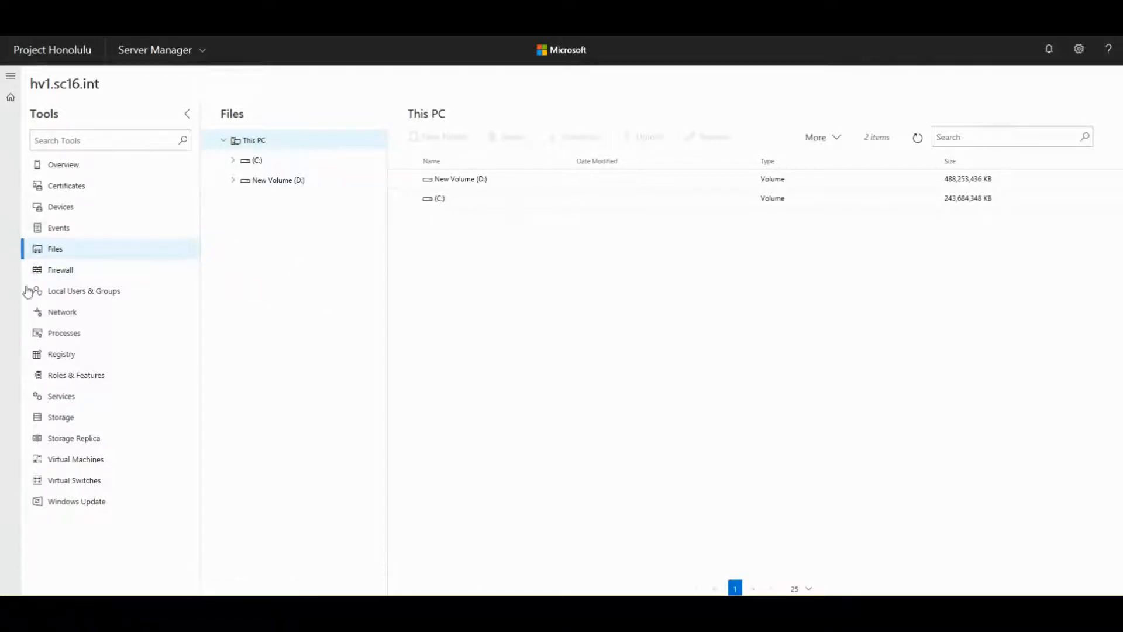
pyautogui.click(56, 275)
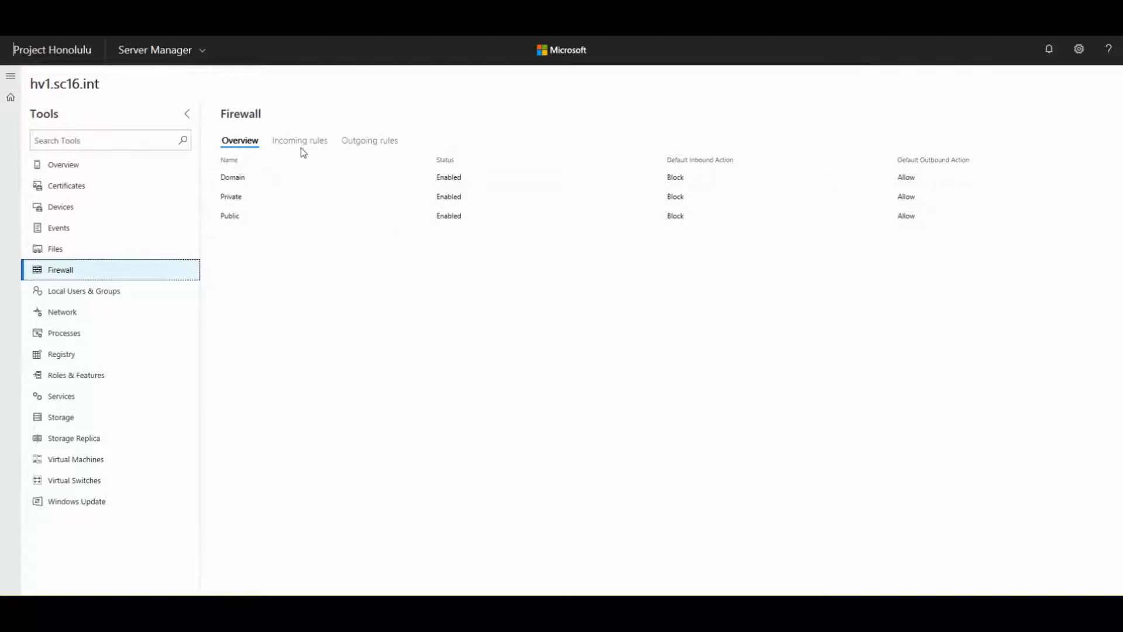
# - On the Incoming rules tab, view and close the Allow SCOM rule's settings
pyautogui.click(286, 148)
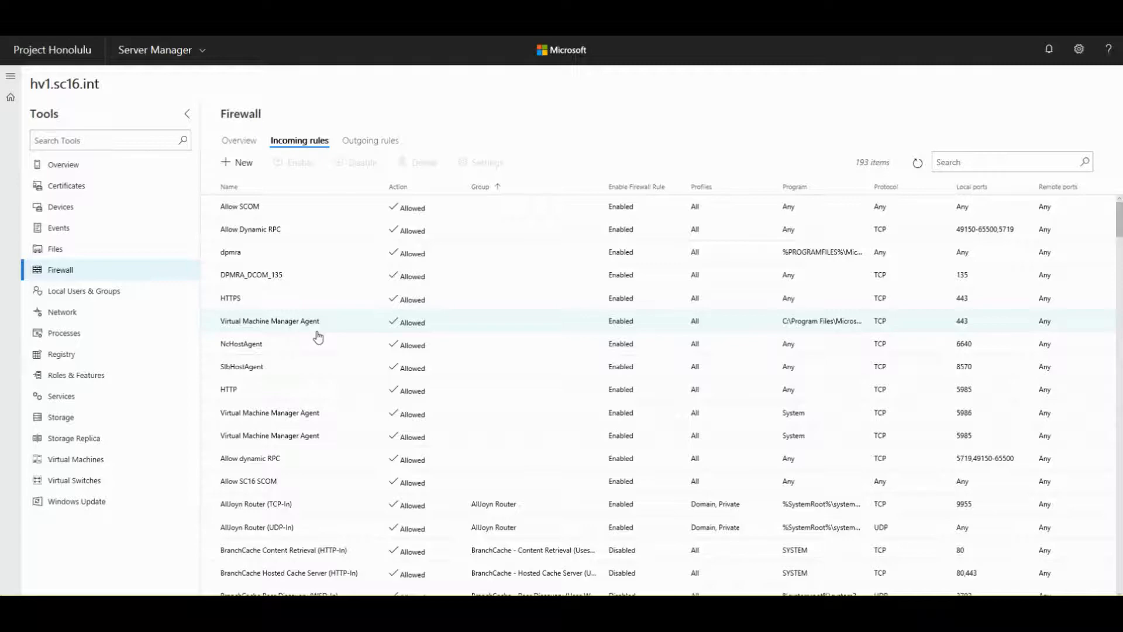
pyautogui.scroll(-12, 317, 337)
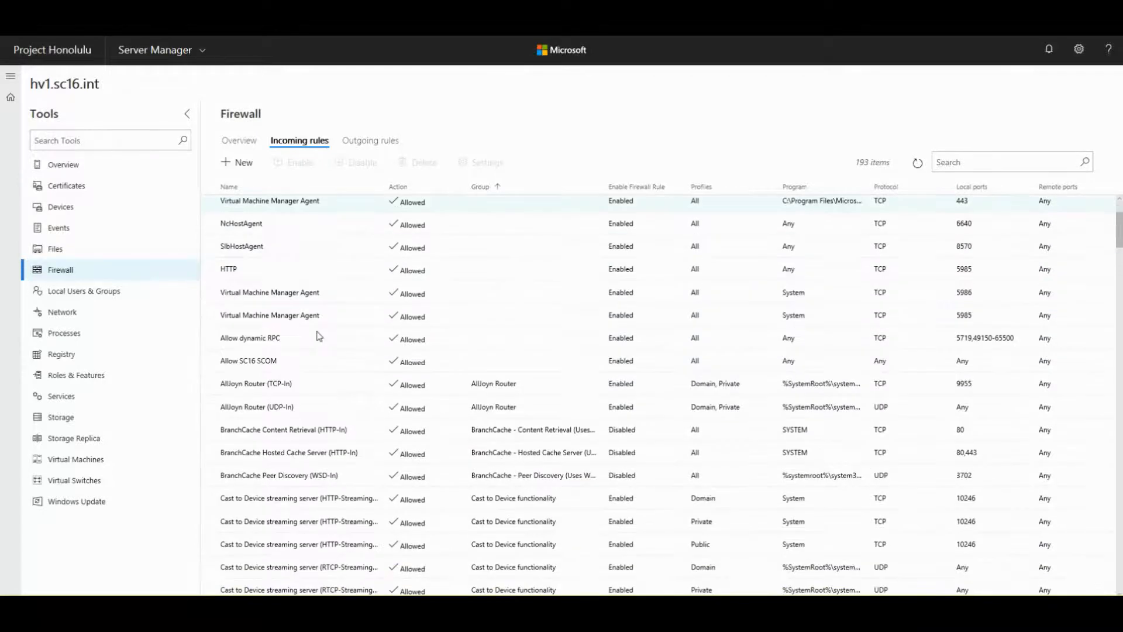
pyautogui.scroll(6, 317, 336)
pyautogui.scroll(5, 316, 335)
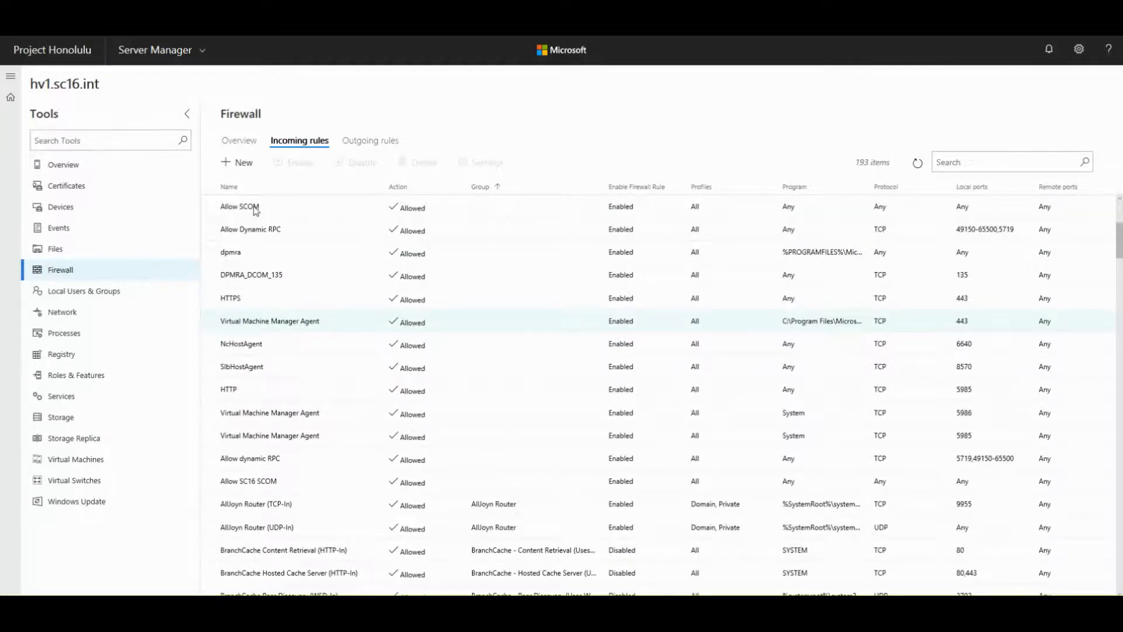
pyautogui.click(302, 209)
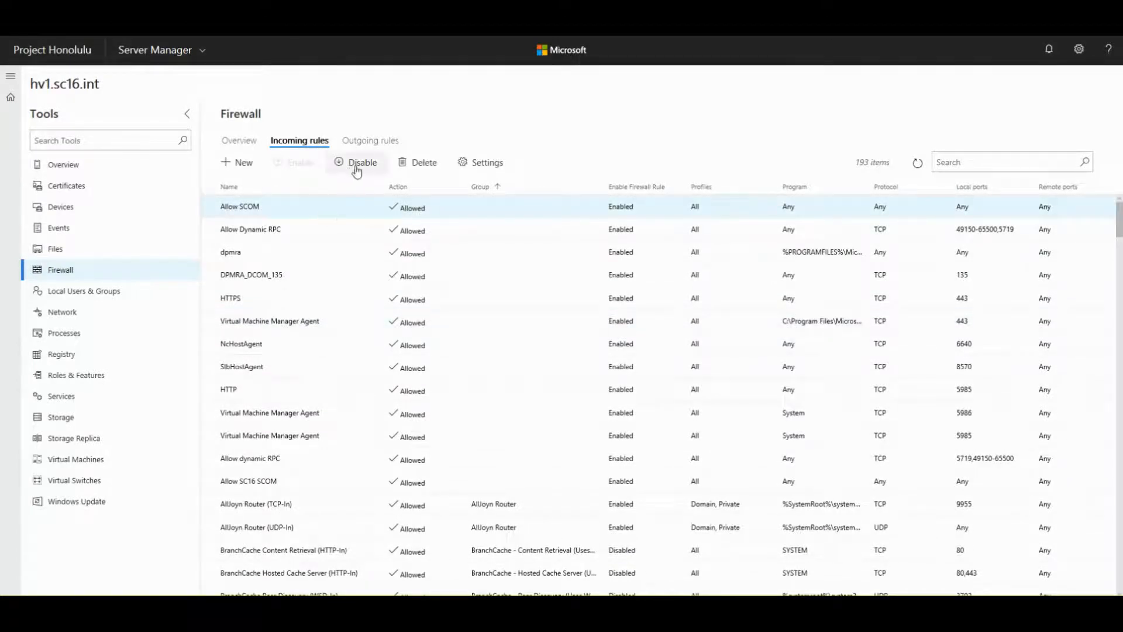
pyautogui.click(477, 163)
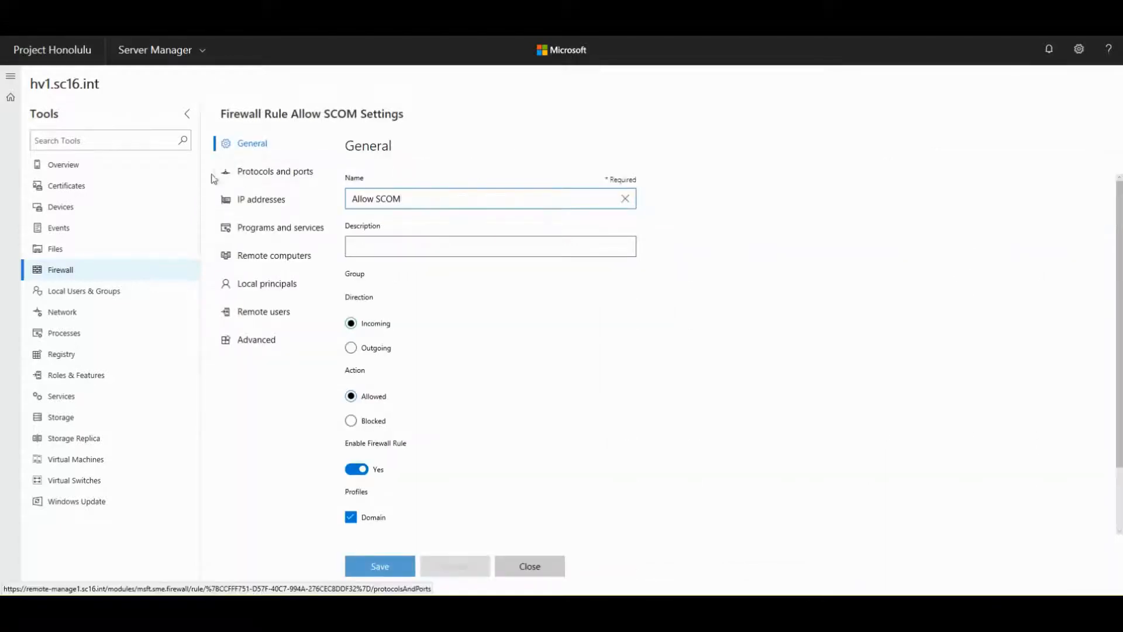
pyautogui.click(530, 564)
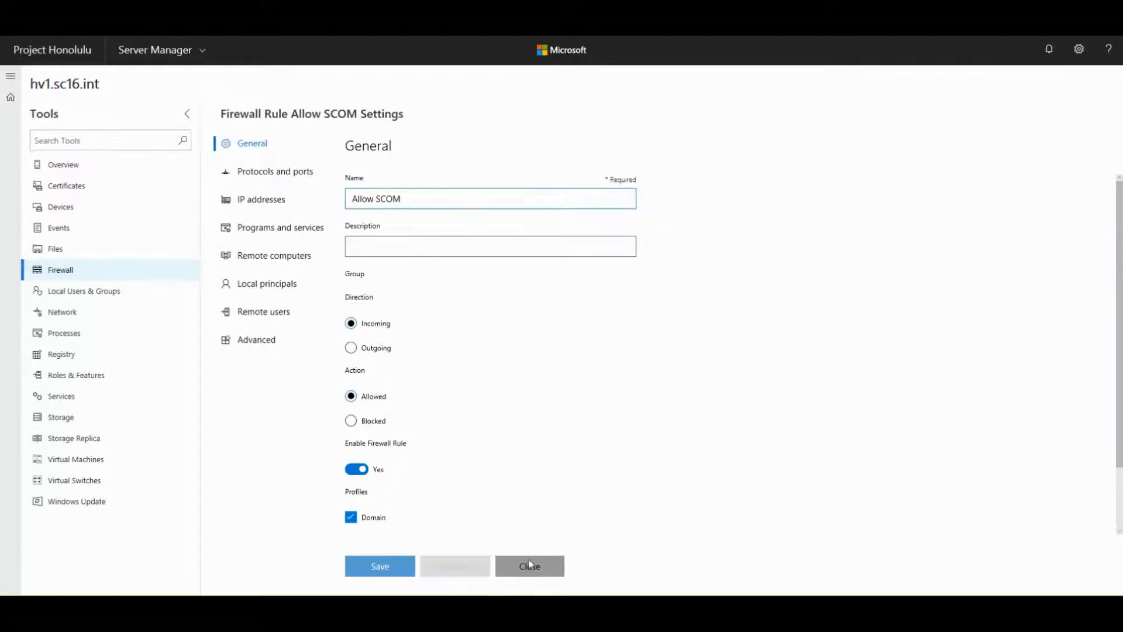
pyautogui.click(513, 573)
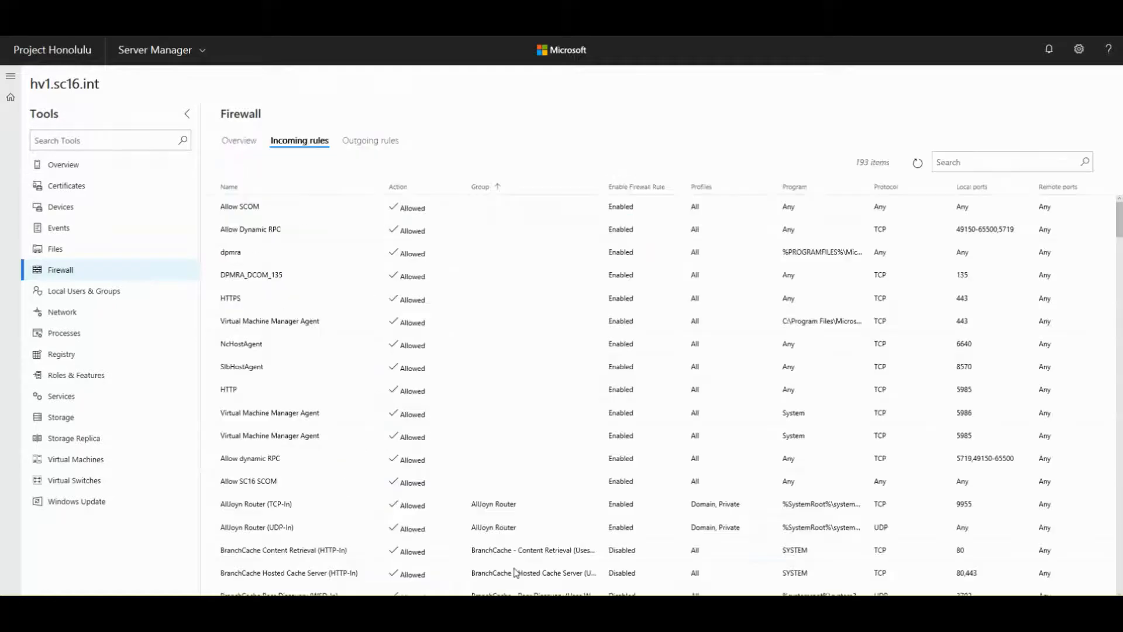
# - Open the Virtual Machine Manager Agent rule's settings
pyautogui.click(515, 572)
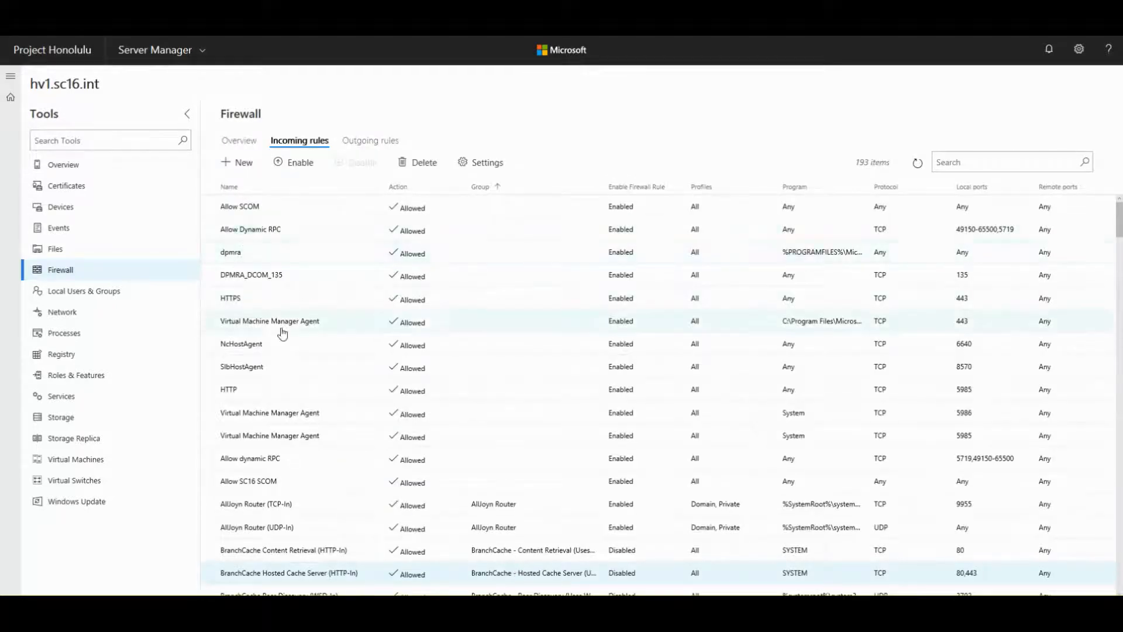
pyautogui.click(316, 331)
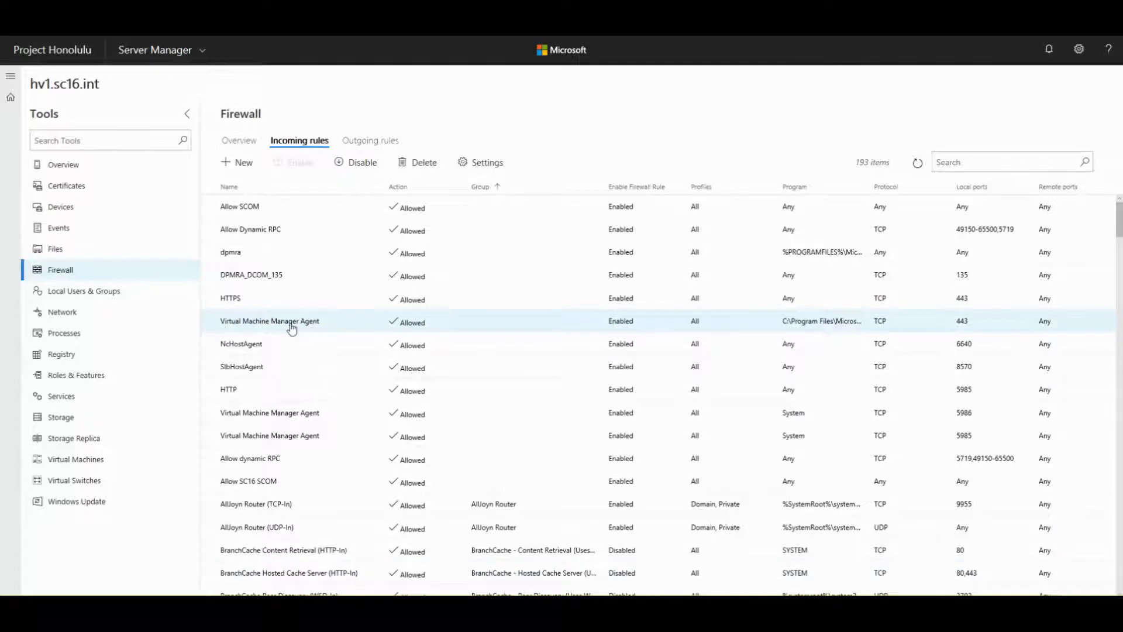
pyautogui.click(482, 163)
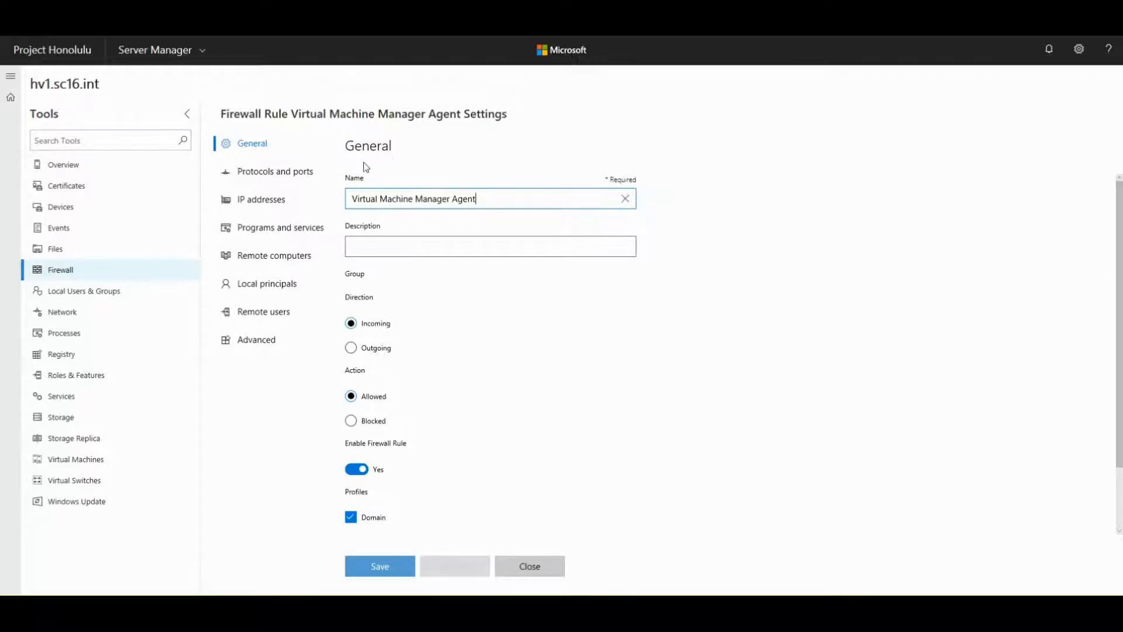
# - Review the rule's general fields, then its Protocols and ports and IP addresses pages
pyautogui.moveTo(353, 200); pyautogui.dragTo(587, 201)
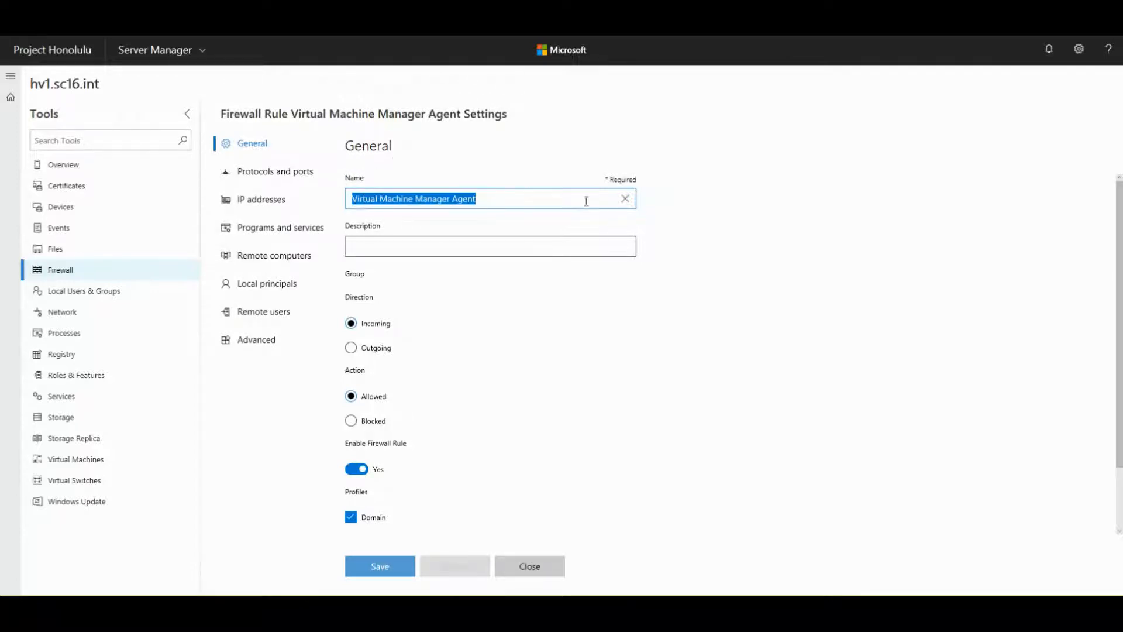
pyautogui.click(408, 244)
pyautogui.click(742, 278)
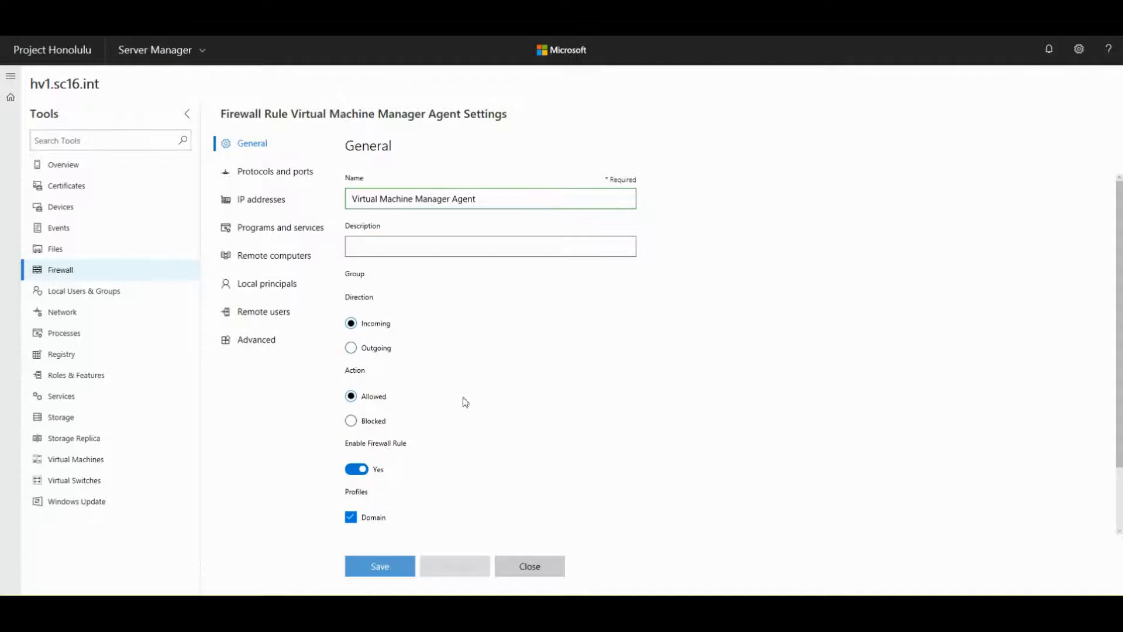
pyautogui.scroll(-1, 733, 372)
pyautogui.scroll(-1, 733, 372)
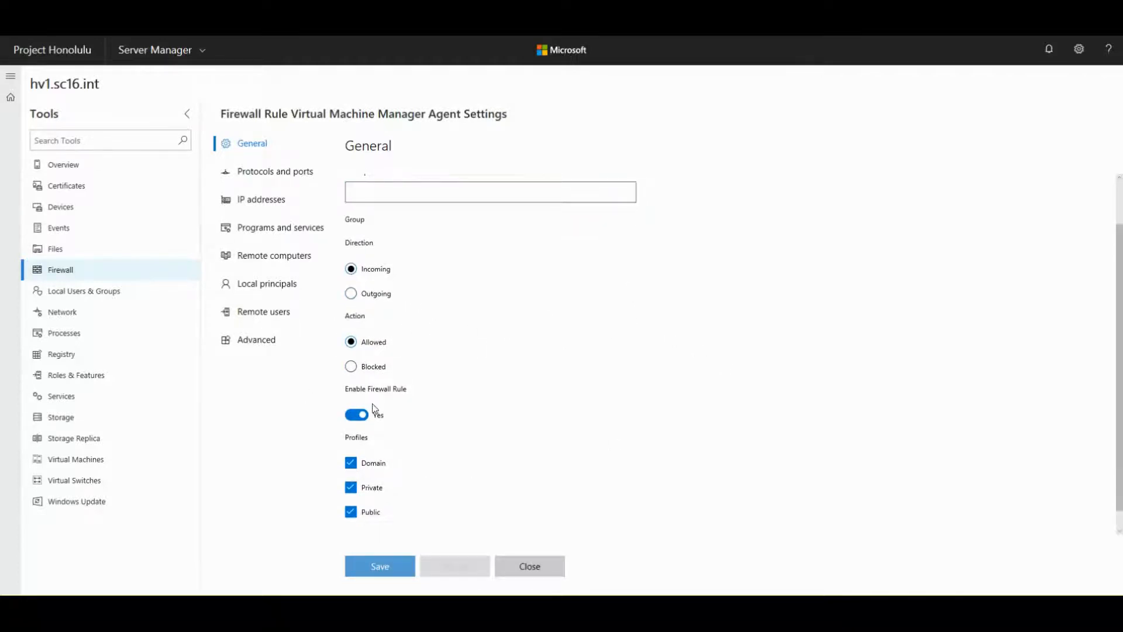
pyautogui.scroll(-1, 505, 429)
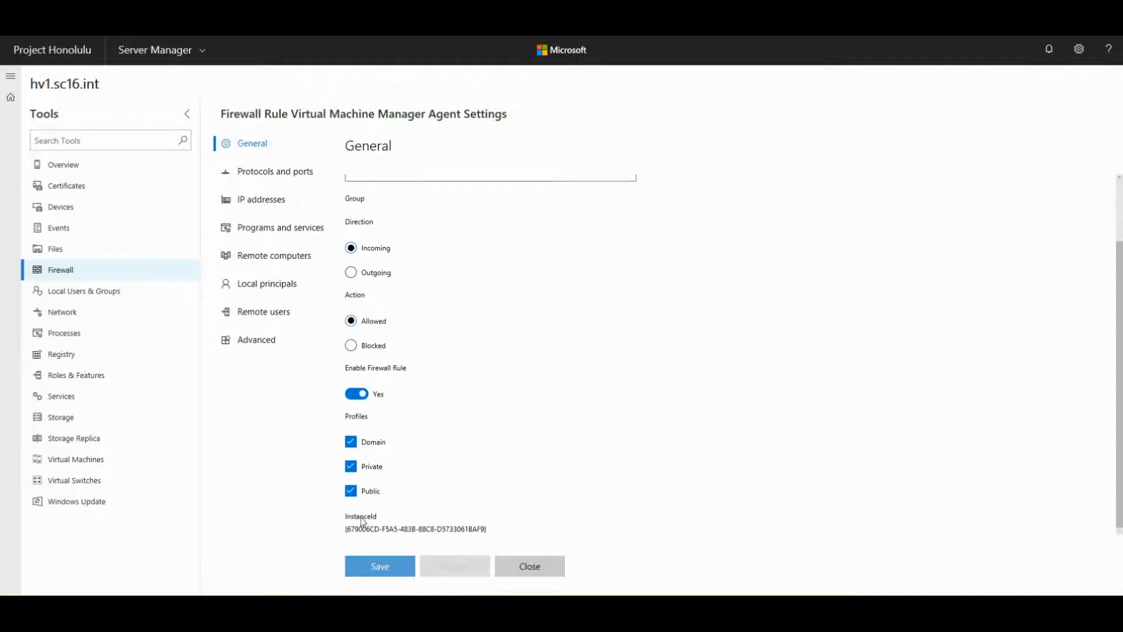
pyautogui.scroll(2, 490, 404)
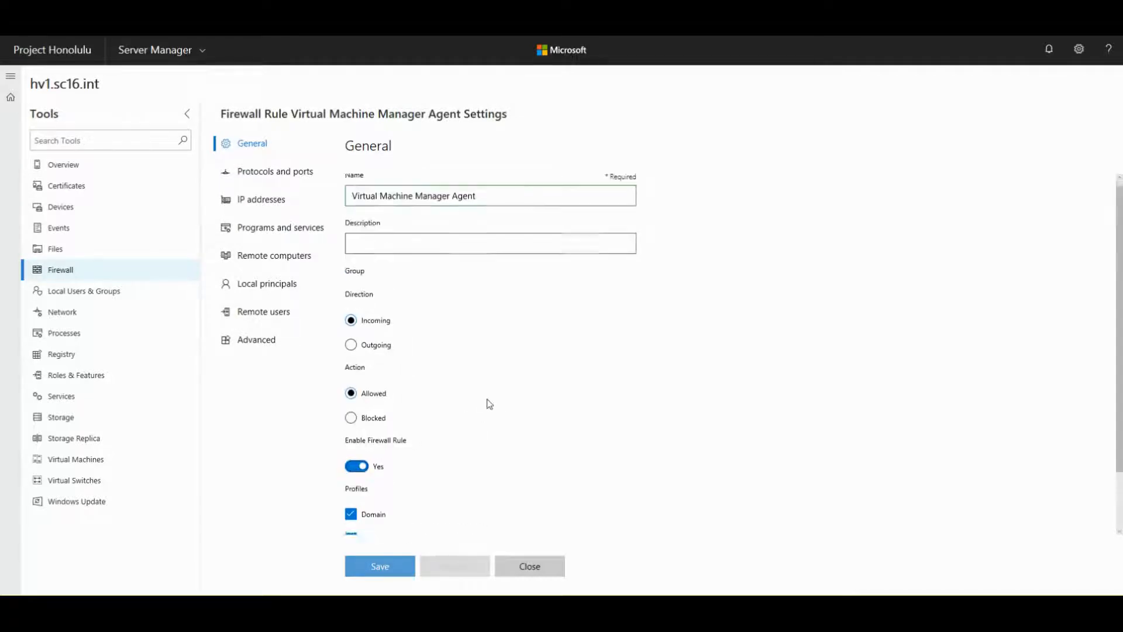
pyautogui.click(263, 178)
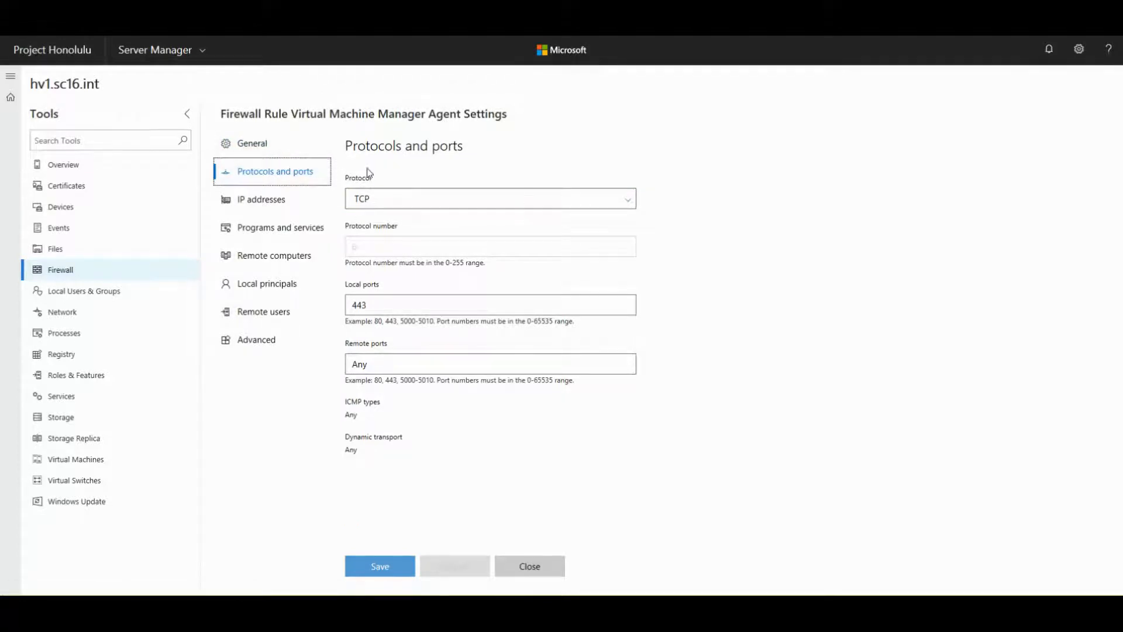
pyautogui.click(241, 203)
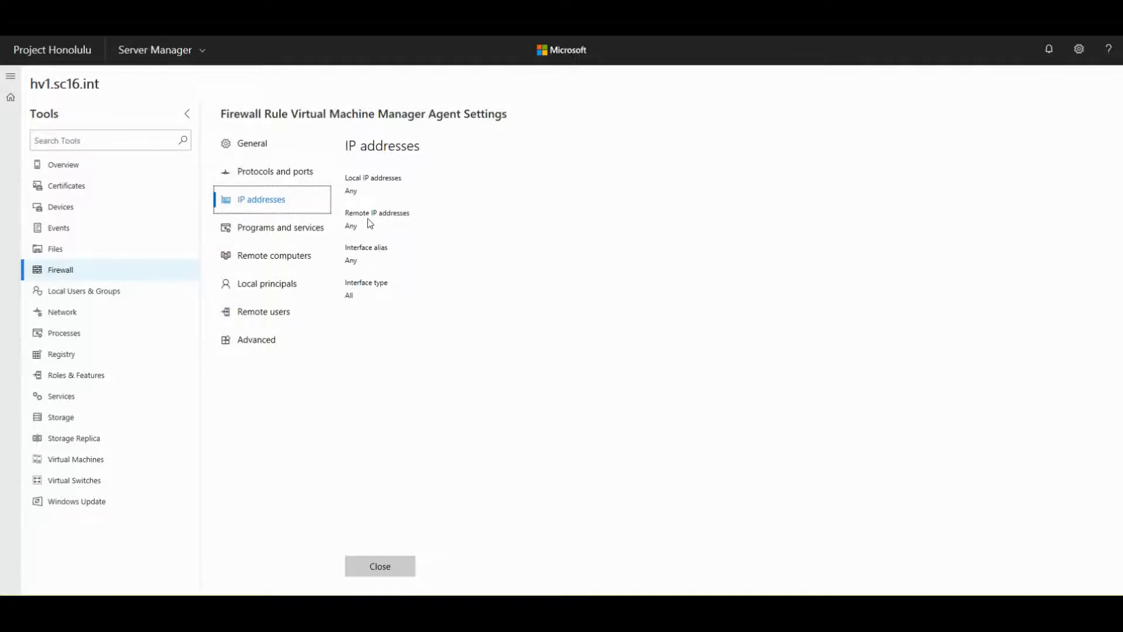
# - Review Programs and services, Remote computers, Local principals, Remote users and Advanced pages, then close
pyautogui.click(285, 236)
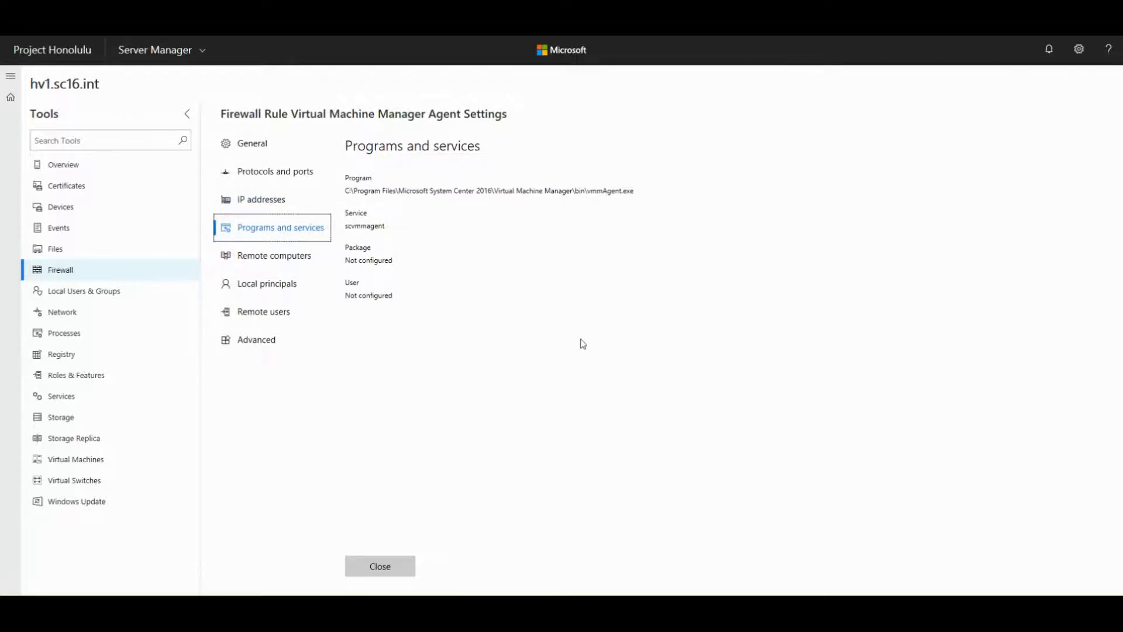
pyautogui.click(257, 263)
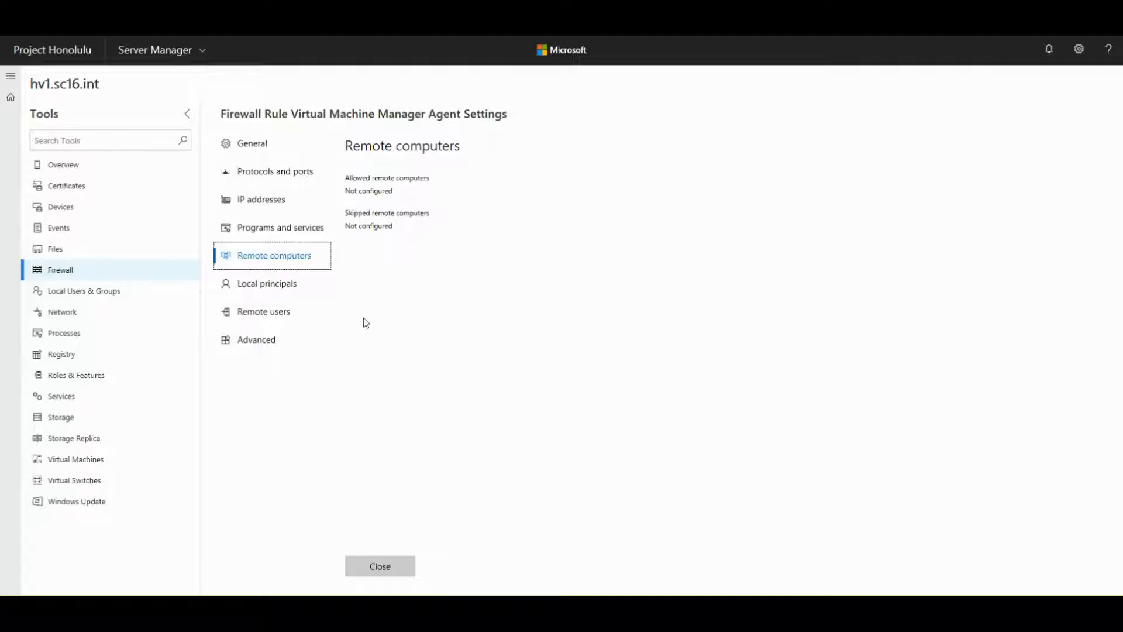
pyautogui.click(251, 289)
pyautogui.click(267, 319)
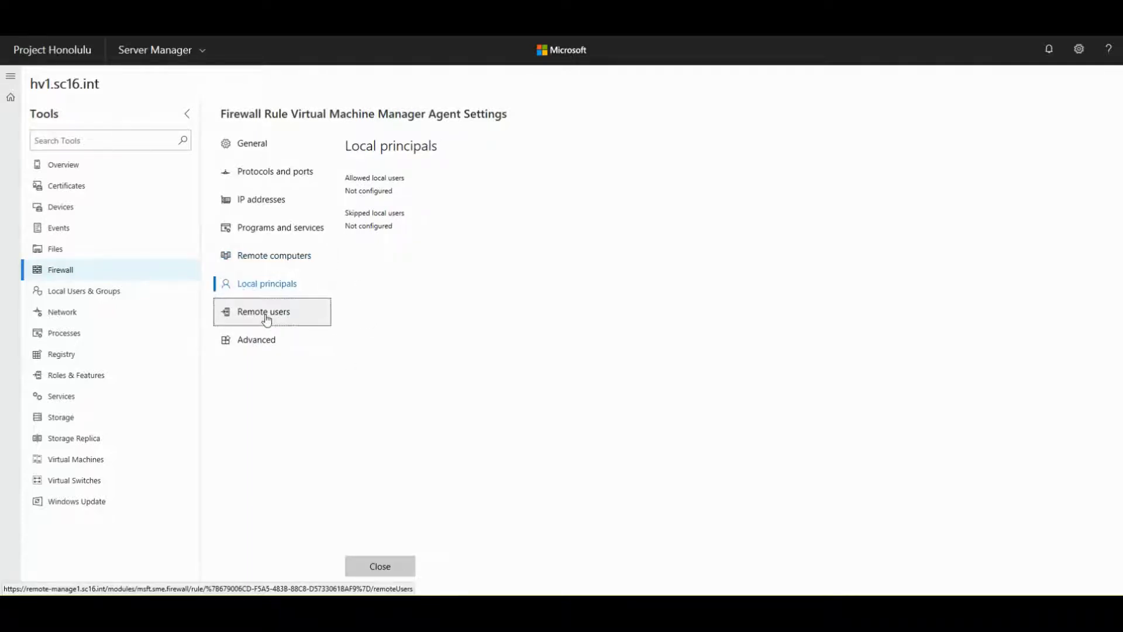
pyautogui.click(249, 347)
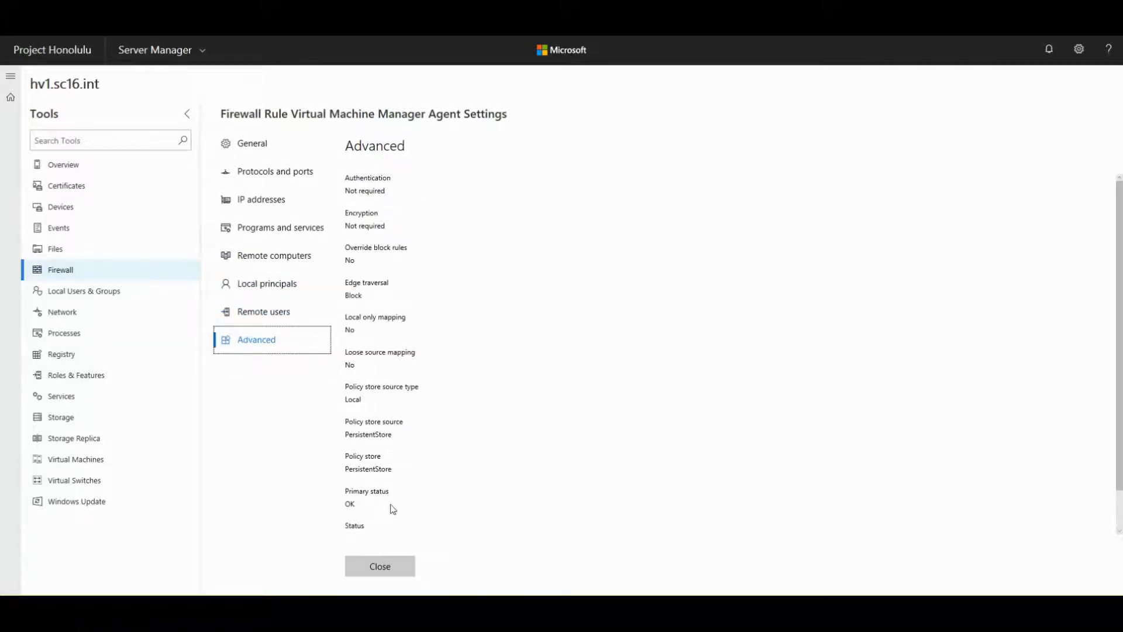
pyautogui.click(384, 567)
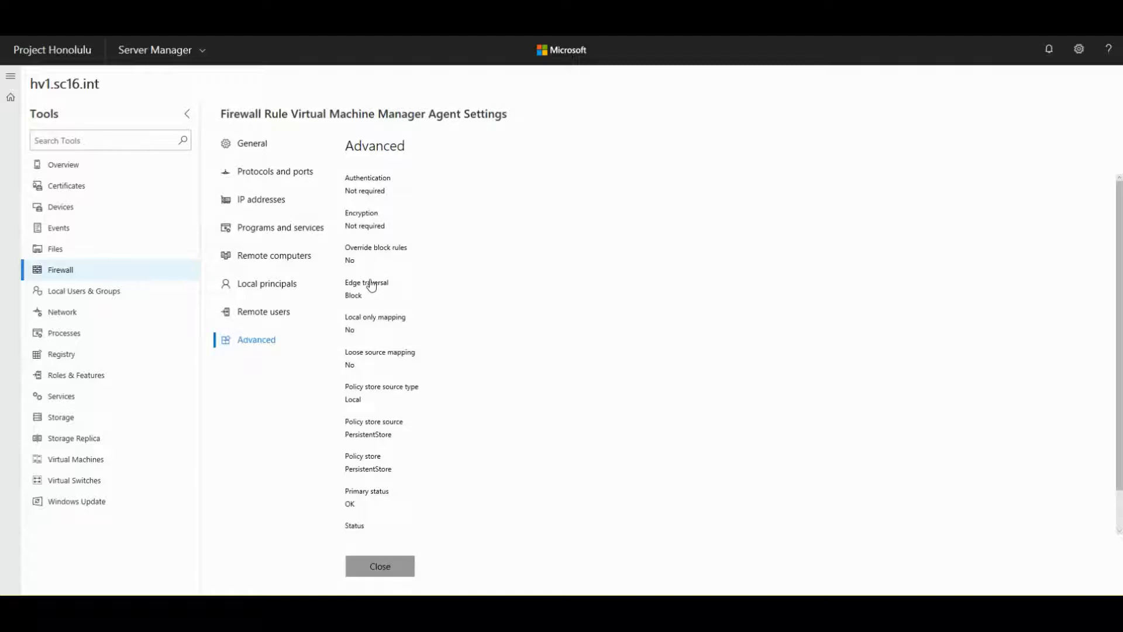
pyautogui.click(358, 571)
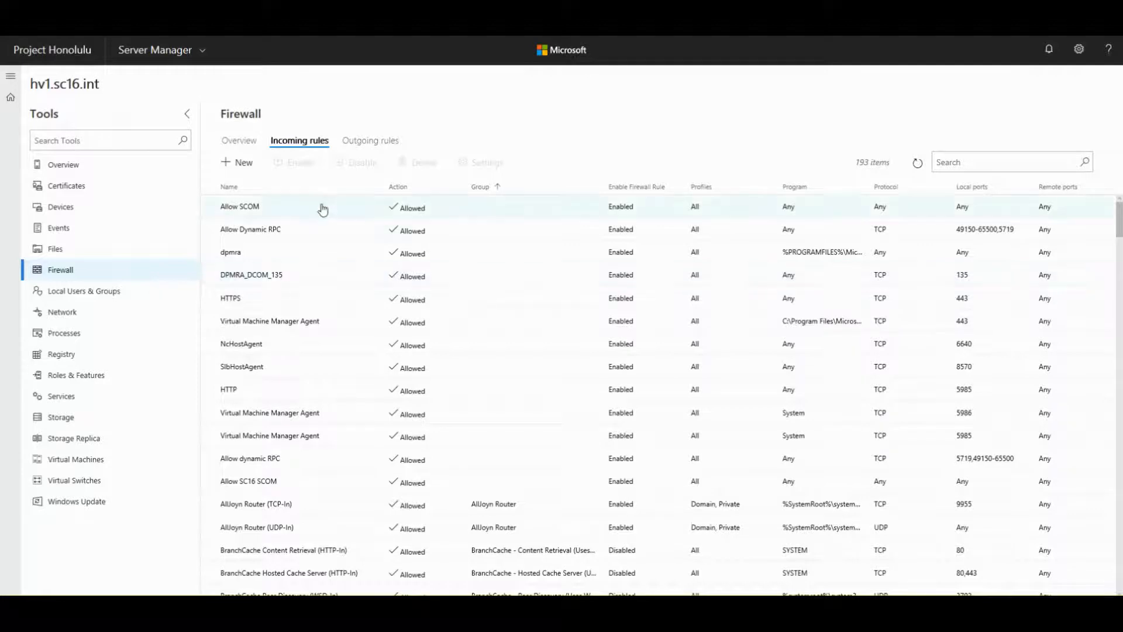
# - Open a blank New Rule form for an incoming firewall rule
pyautogui.click(246, 167)
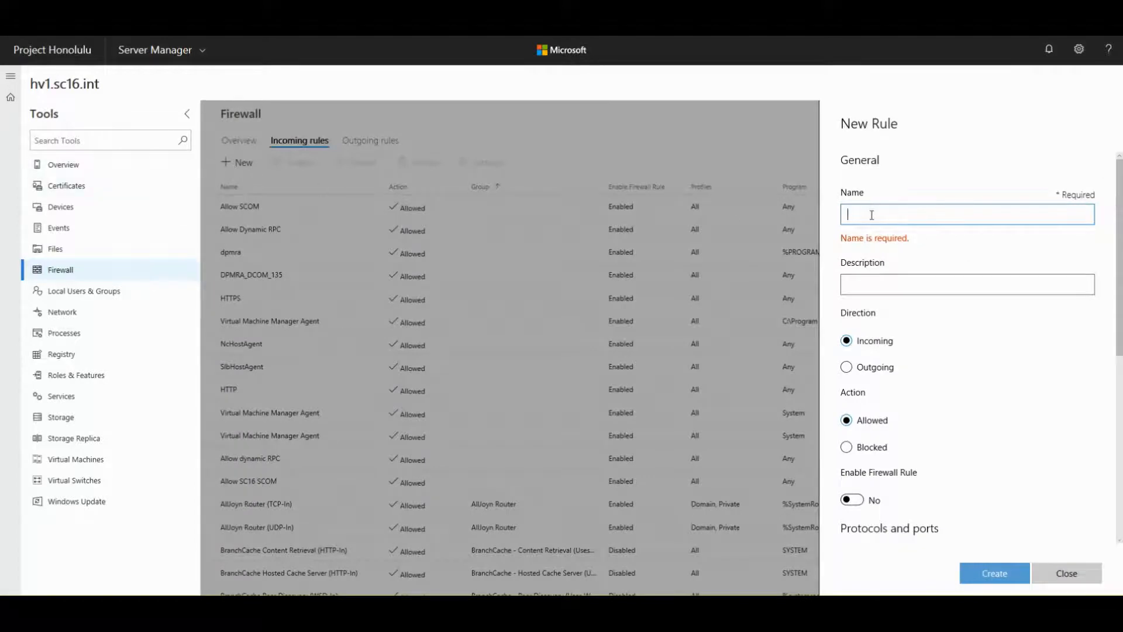
pyautogui.scroll(-1, 911, 302)
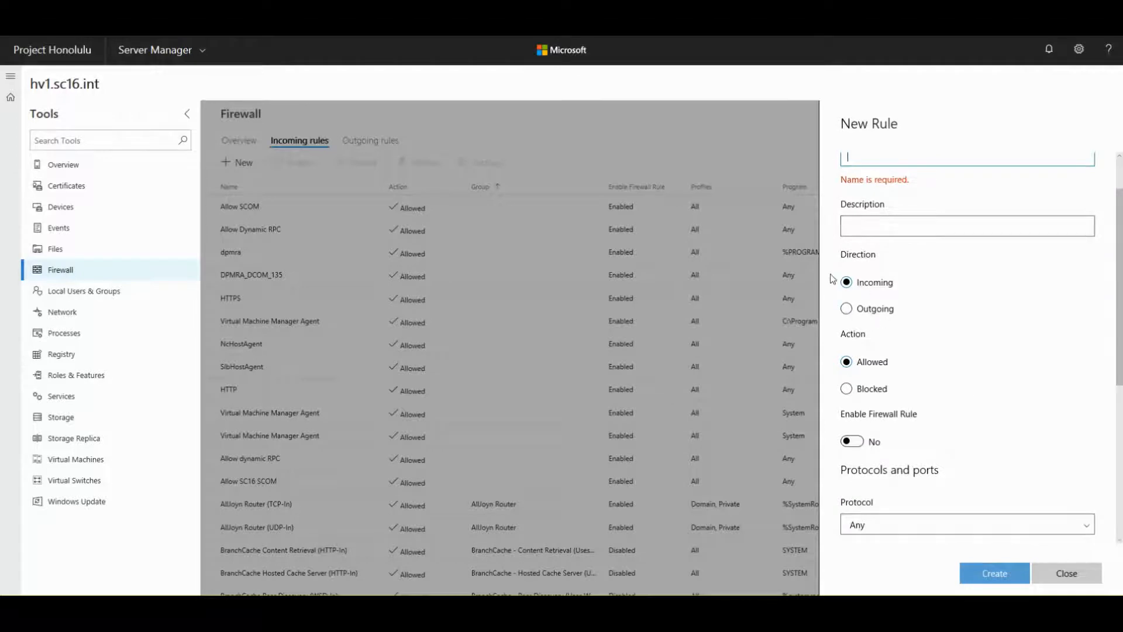
pyautogui.scroll(-2, 986, 295)
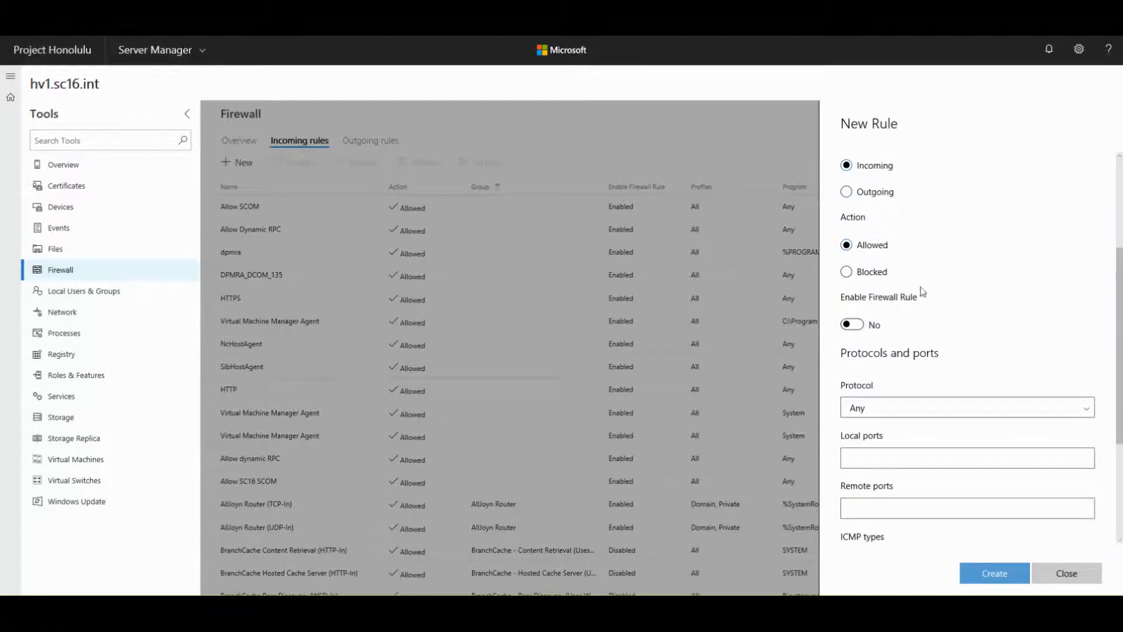
pyautogui.scroll(-2, 947, 258)
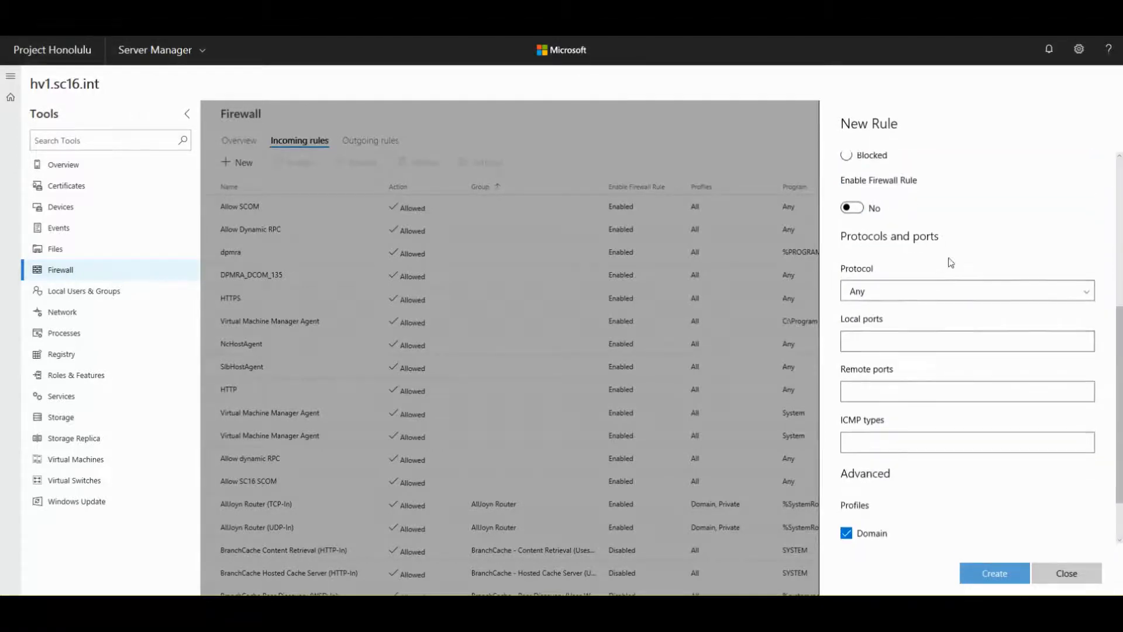
pyautogui.click(875, 294)
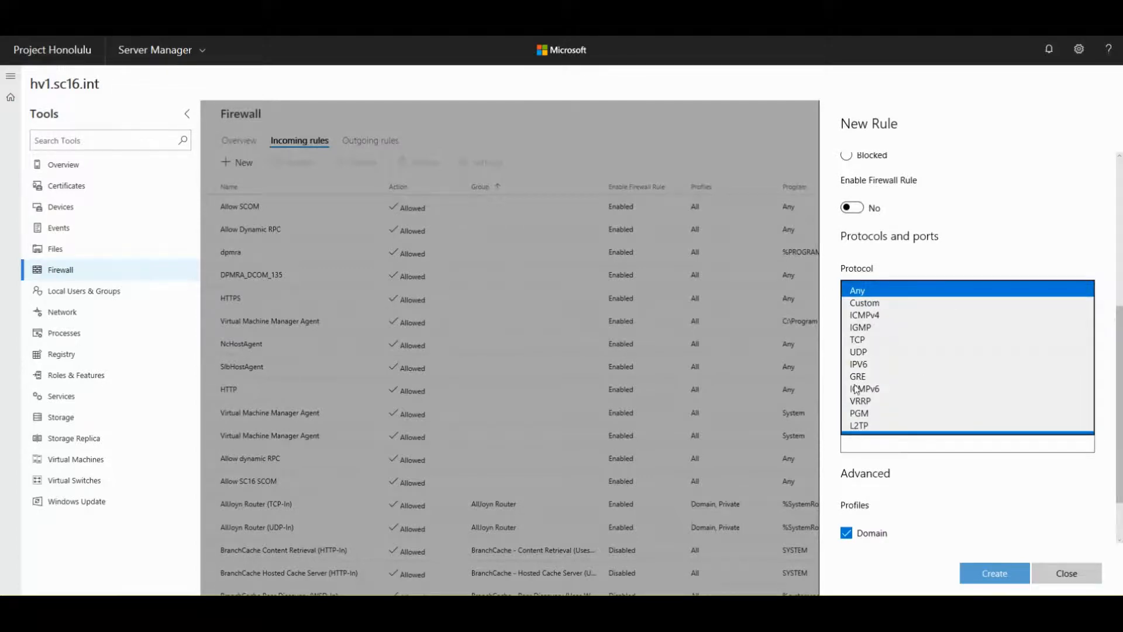
pyautogui.click(992, 225)
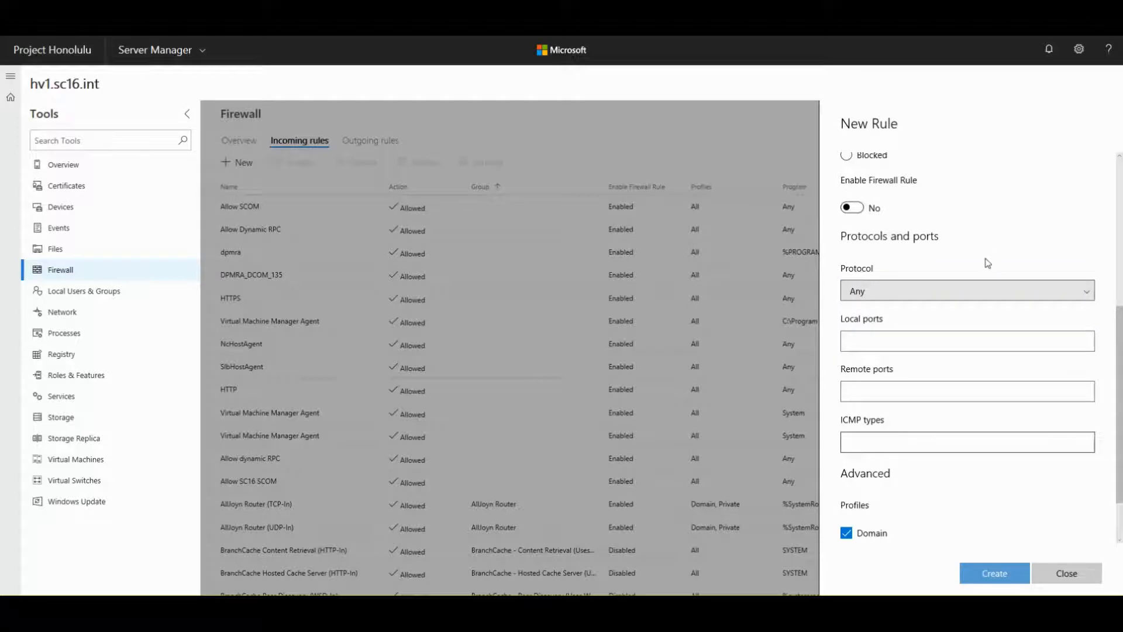
pyautogui.scroll(-1, 988, 262)
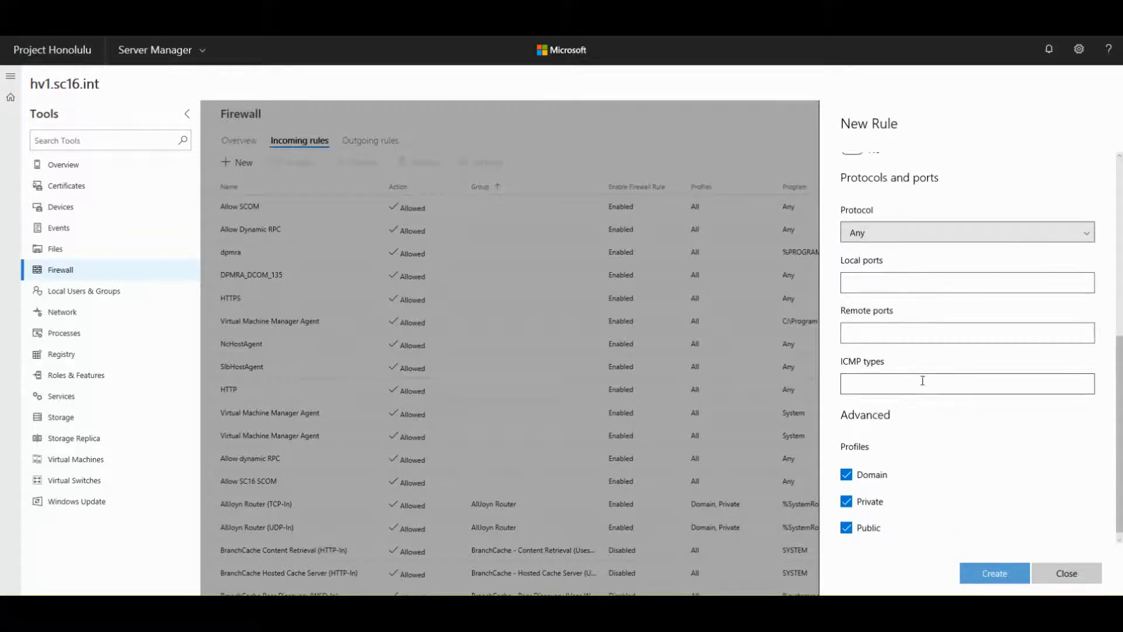
pyautogui.scroll(-1, 921, 383)
pyautogui.scroll(5, 911, 398)
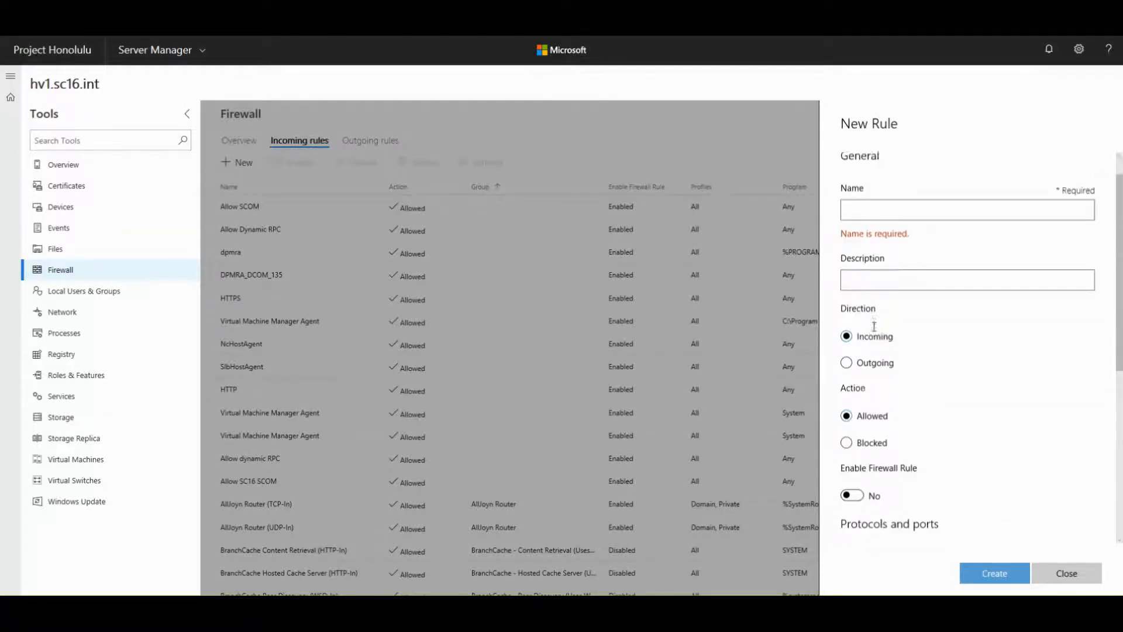
pyautogui.scroll(-4, 875, 331)
pyautogui.scroll(-1, 876, 331)
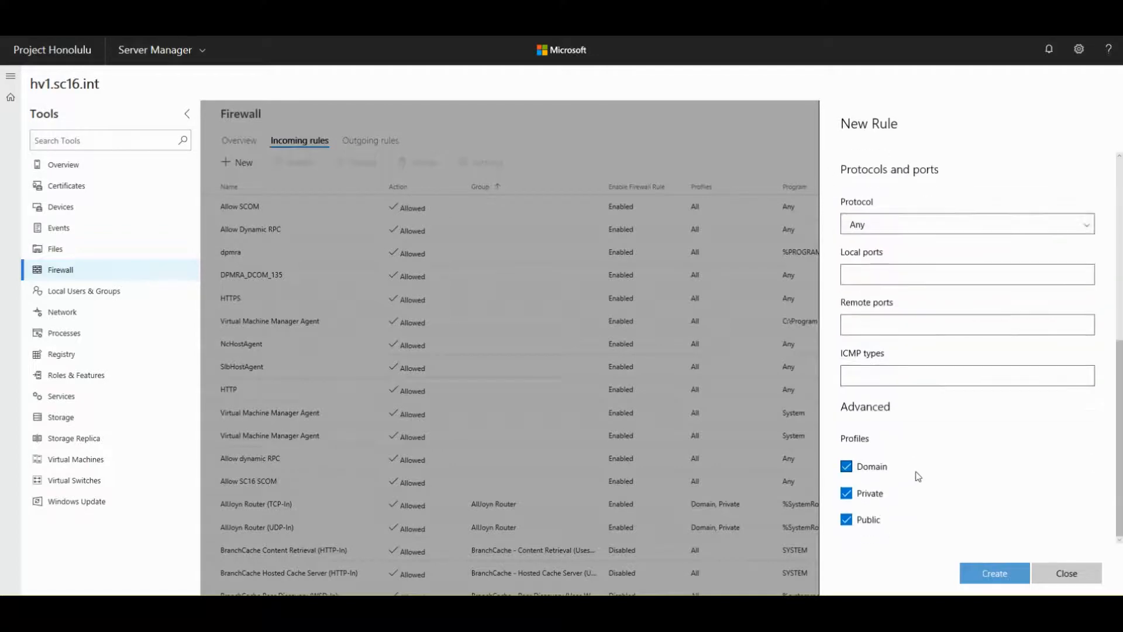
# - Close the unfinished rule, view the BranchCache Content Retrieval outgoing rule, then open Local Users & Groups
pyautogui.click(1047, 576)
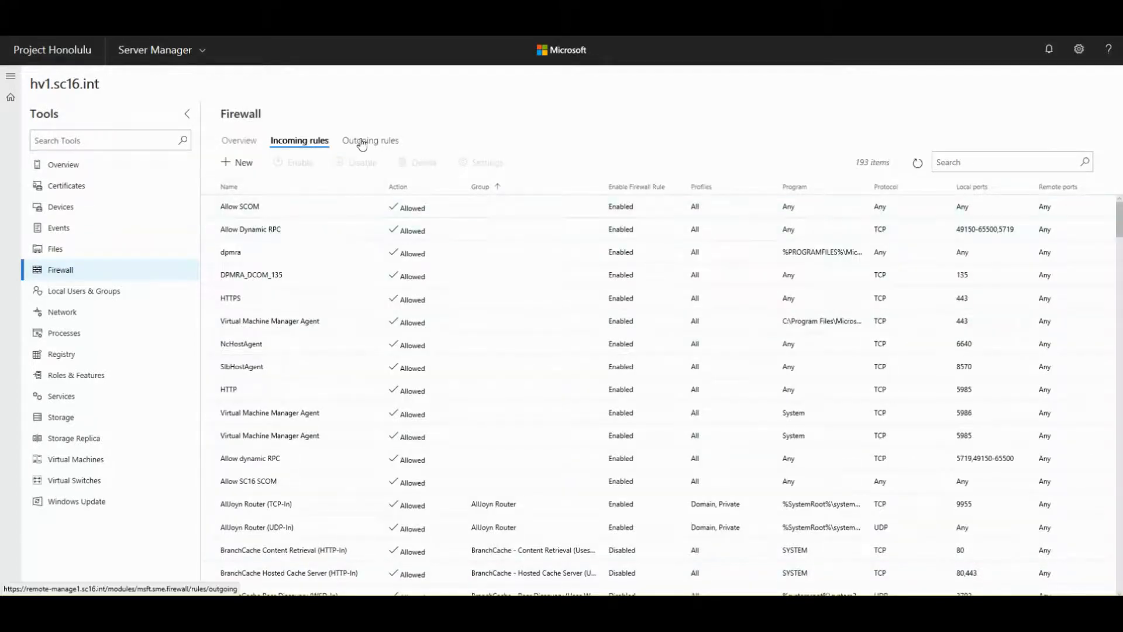
pyautogui.click(362, 144)
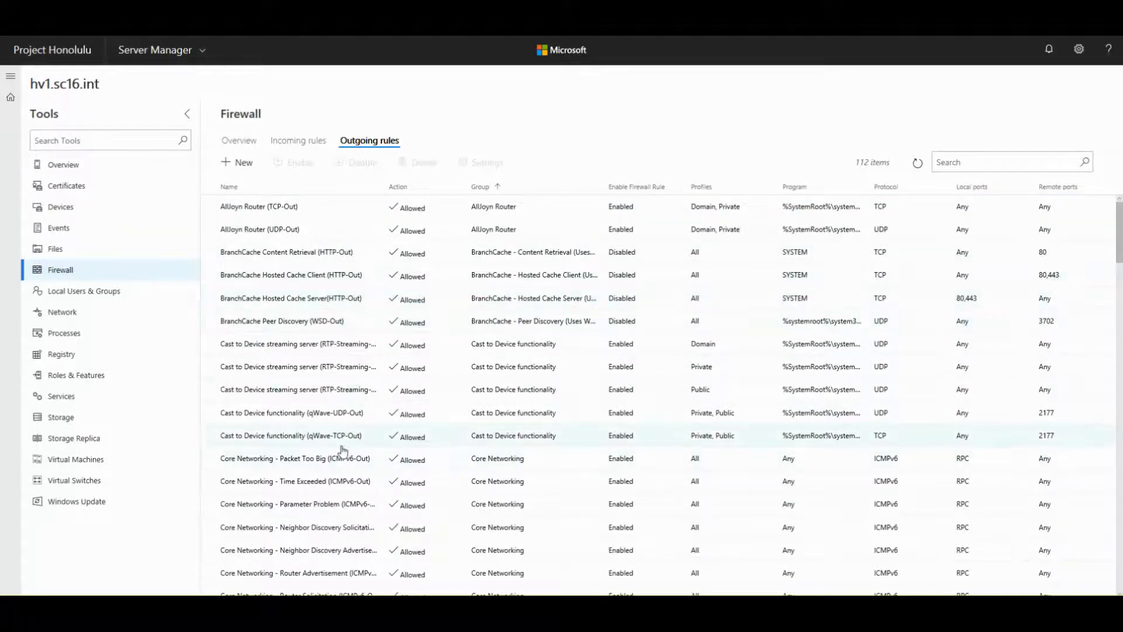
pyautogui.scroll(-8, 345, 453)
pyautogui.scroll(8, 361, 461)
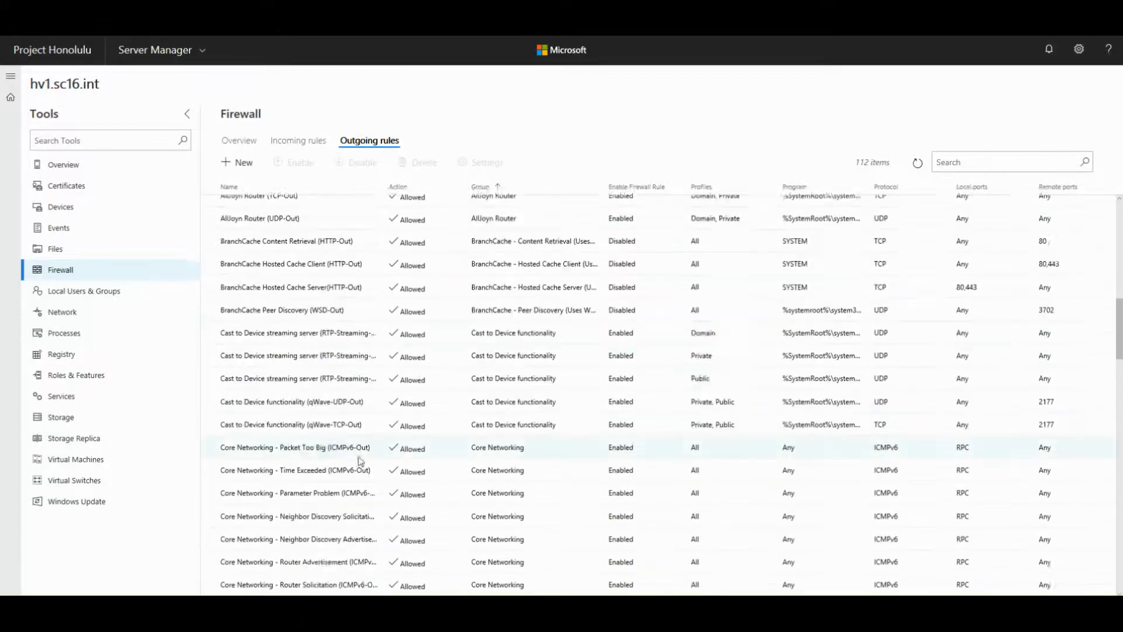
pyautogui.click(274, 255)
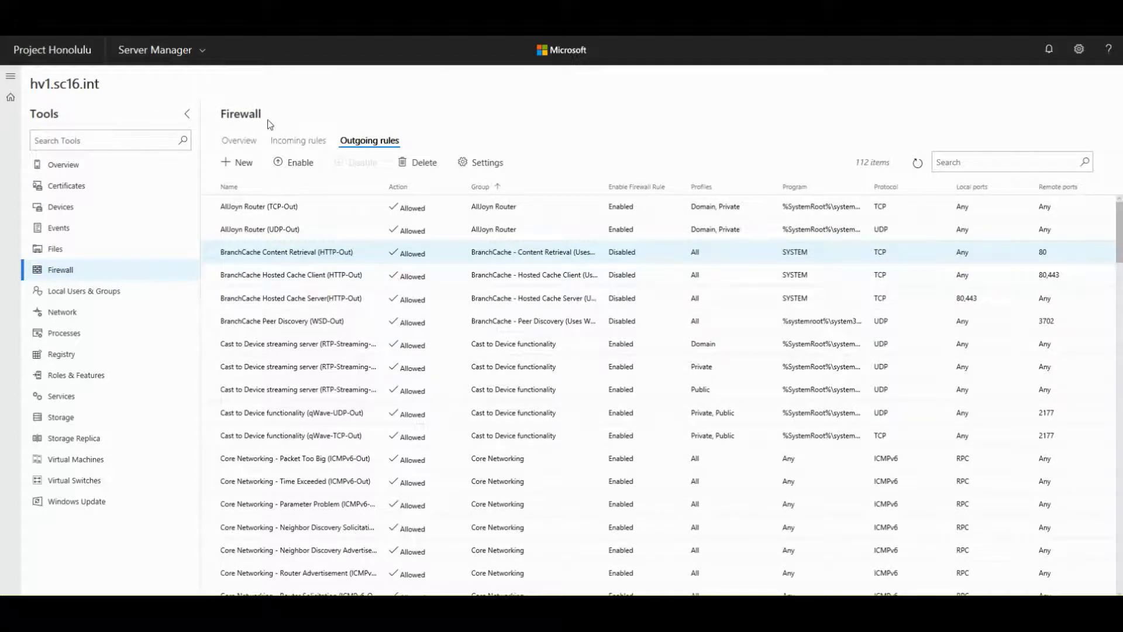
pyautogui.click(73, 291)
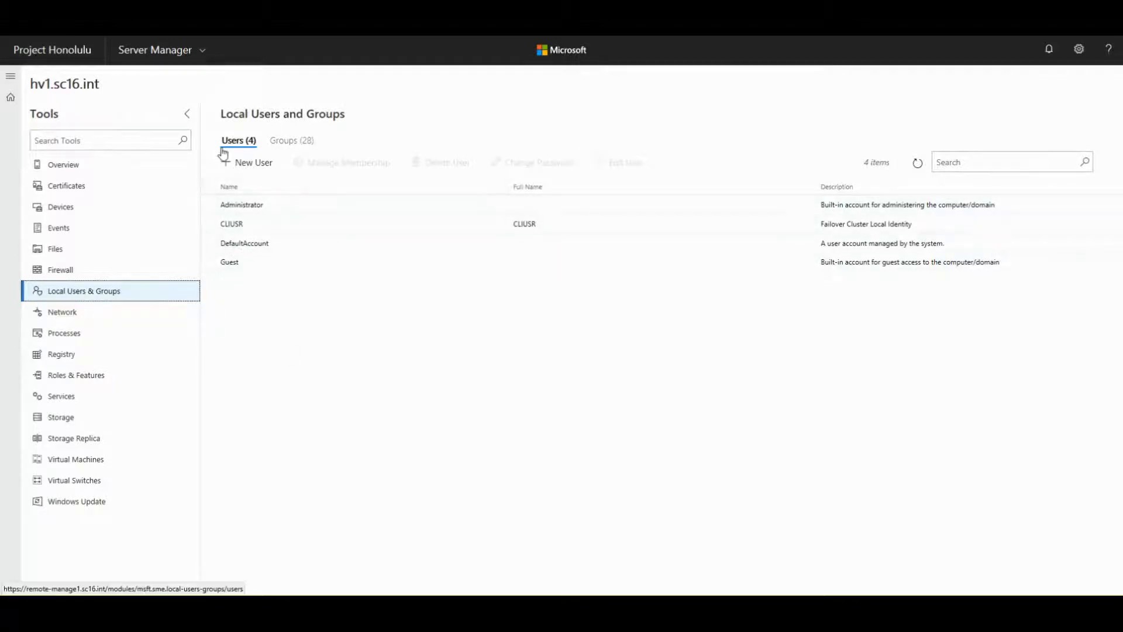
# - Create local user ProjectHonoluluTest with a password entered and confirmed, and submit the form
pyautogui.click(249, 162)
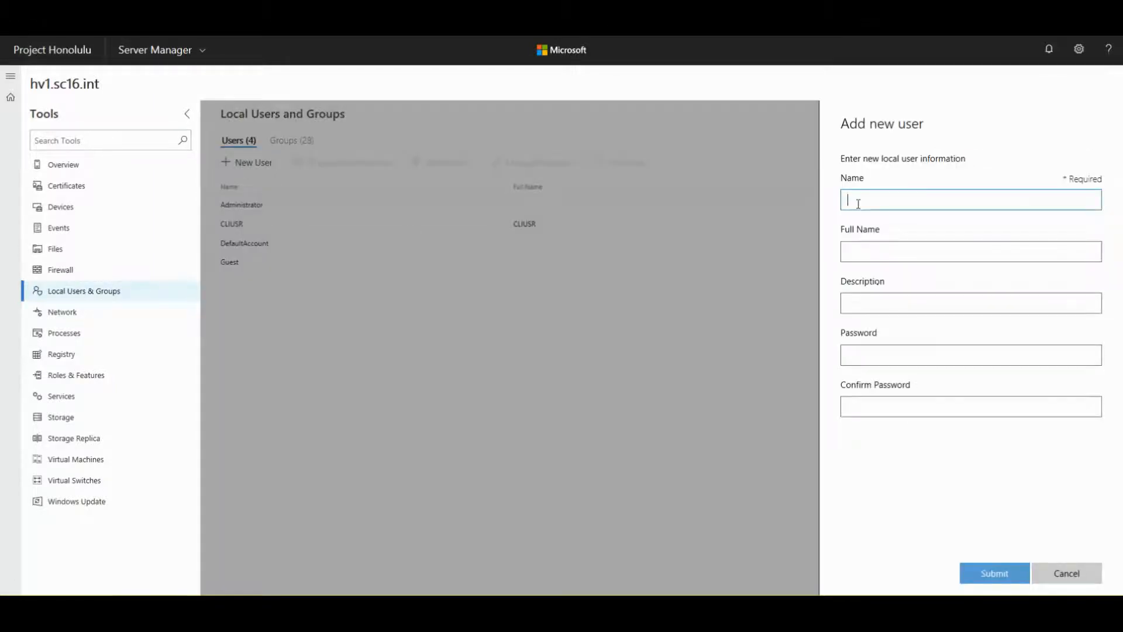
pyautogui.write('P')
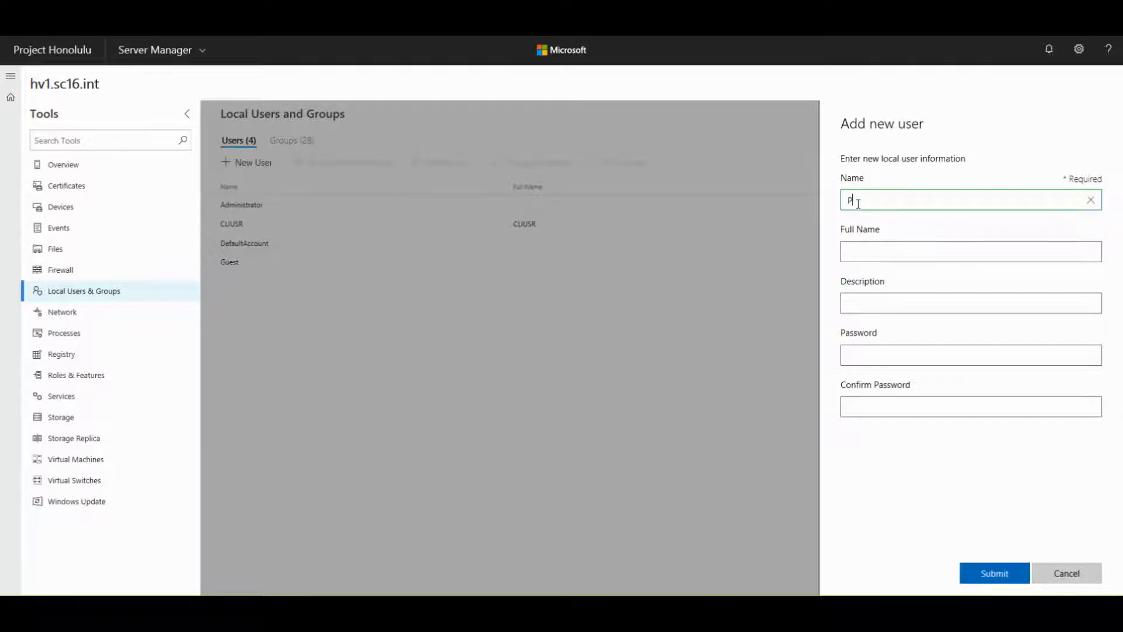
pyautogui.write('rojectHonoluluTest')
pyautogui.press('Tab')
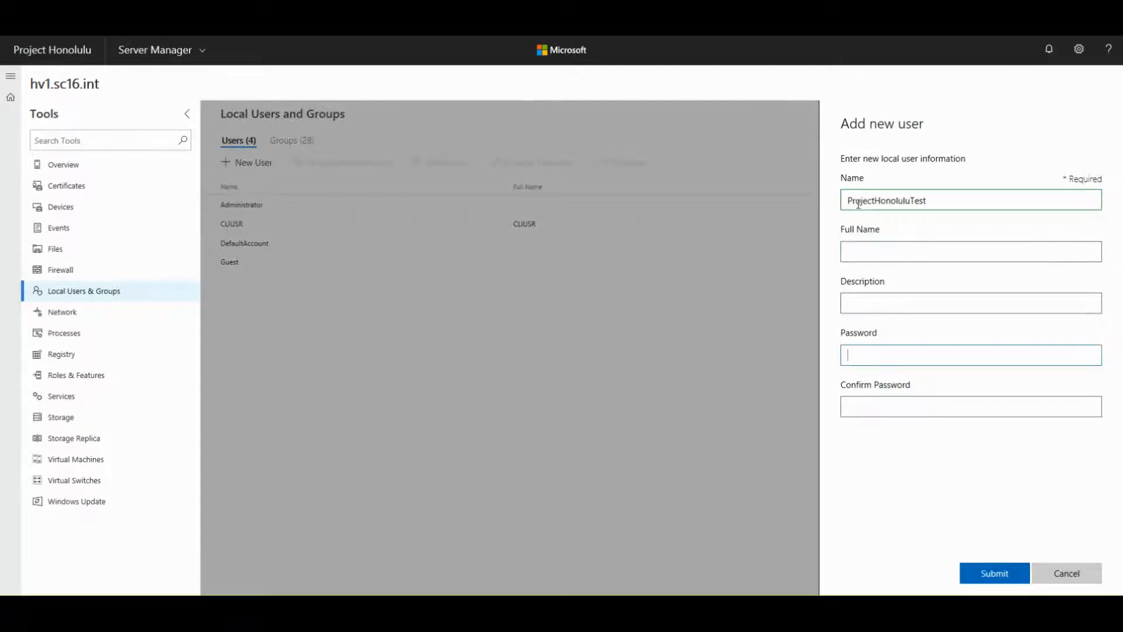
pyautogui.write('P')
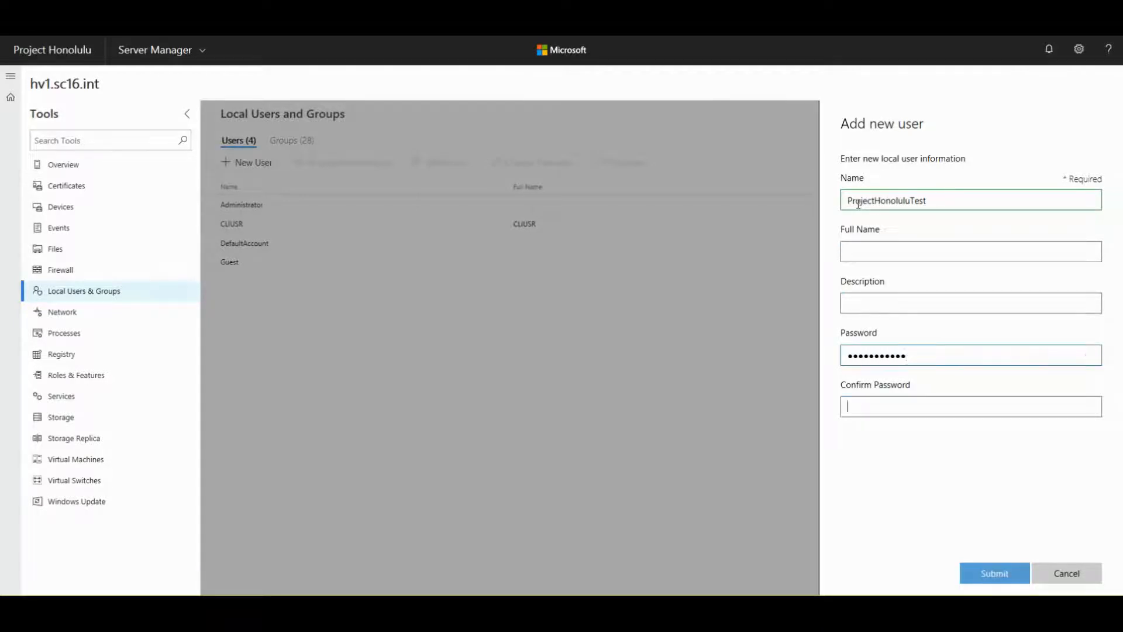
pyautogui.write('P•••••••••••')
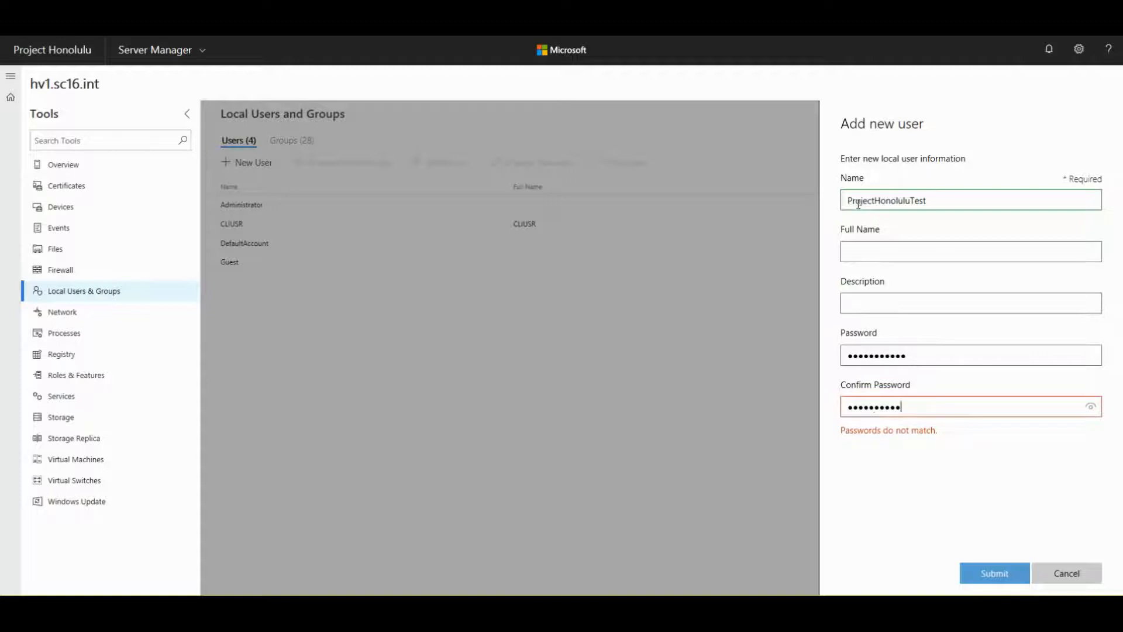
pyautogui.click(989, 573)
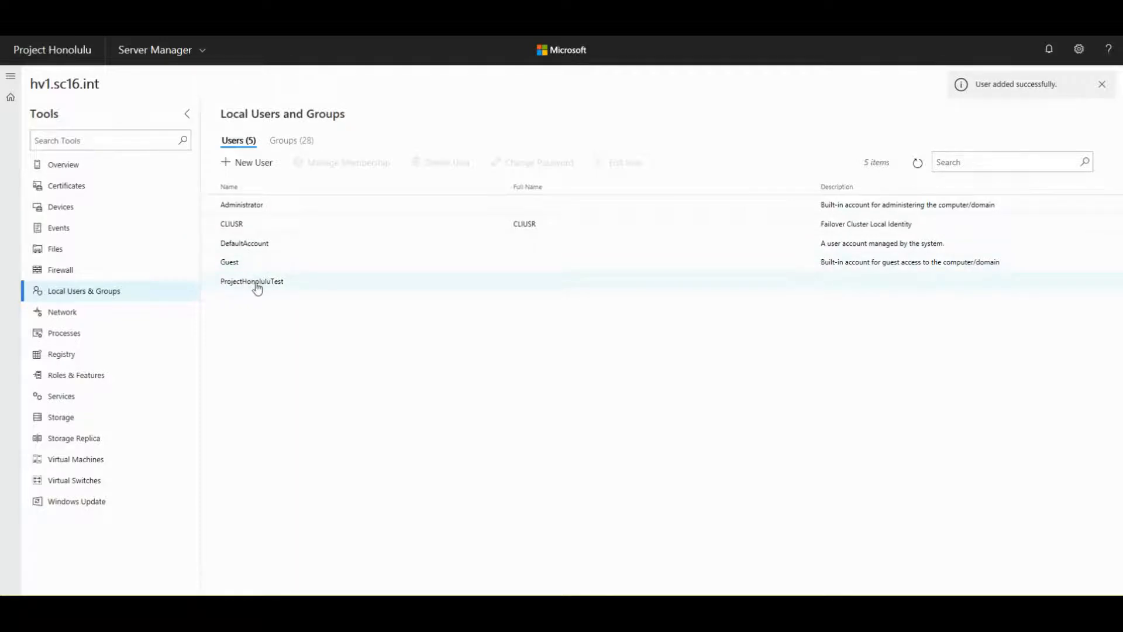
# - Add ProjectHonoluluTest to the Performance Log Users and Event Log Readers groups and save
pyautogui.click(213, 286)
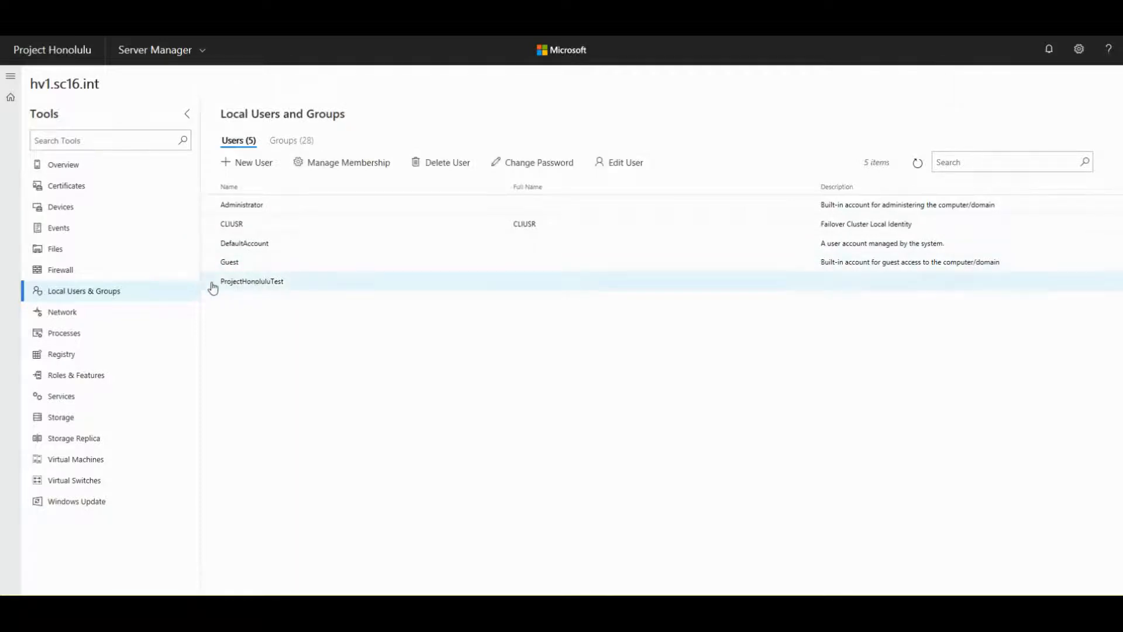
pyautogui.click(318, 171)
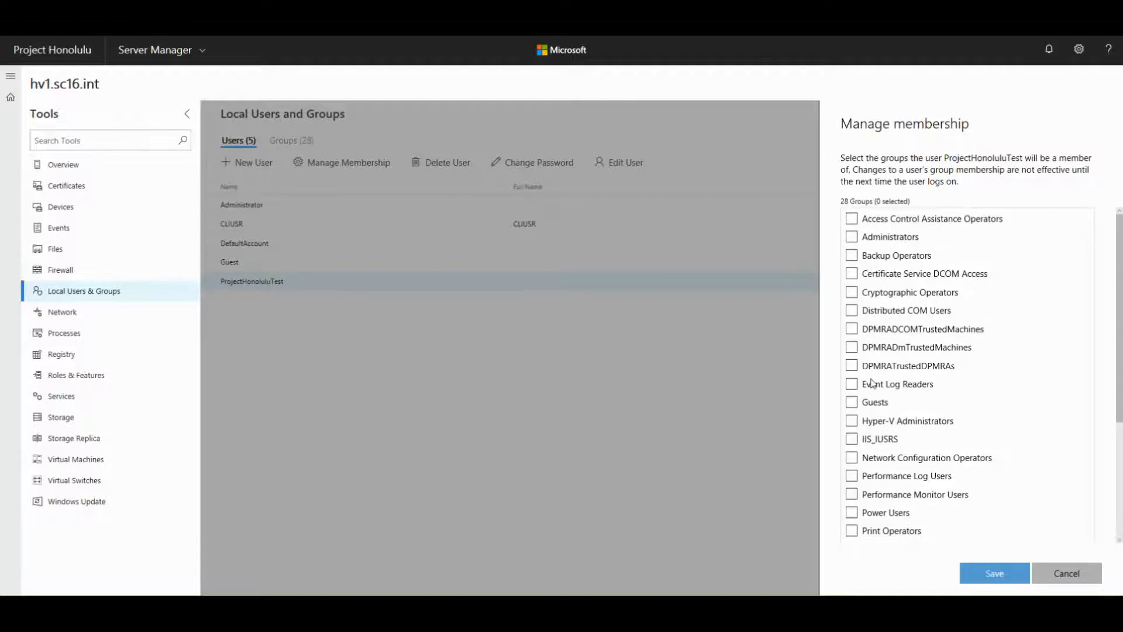
pyautogui.scroll(-3, 877, 313)
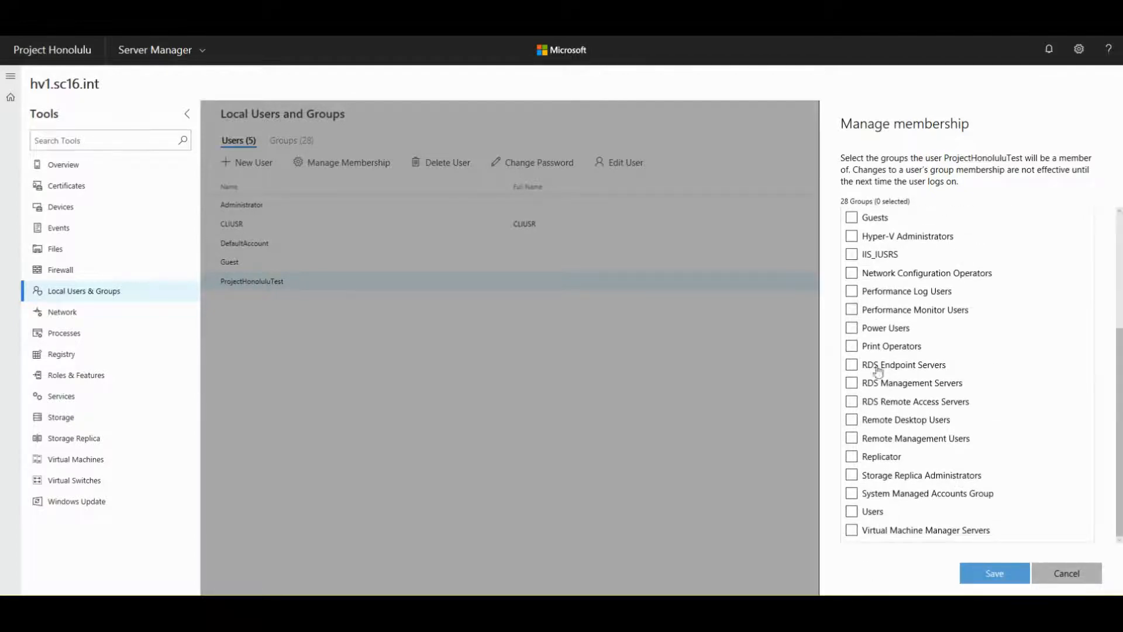
pyautogui.scroll(3, 854, 485)
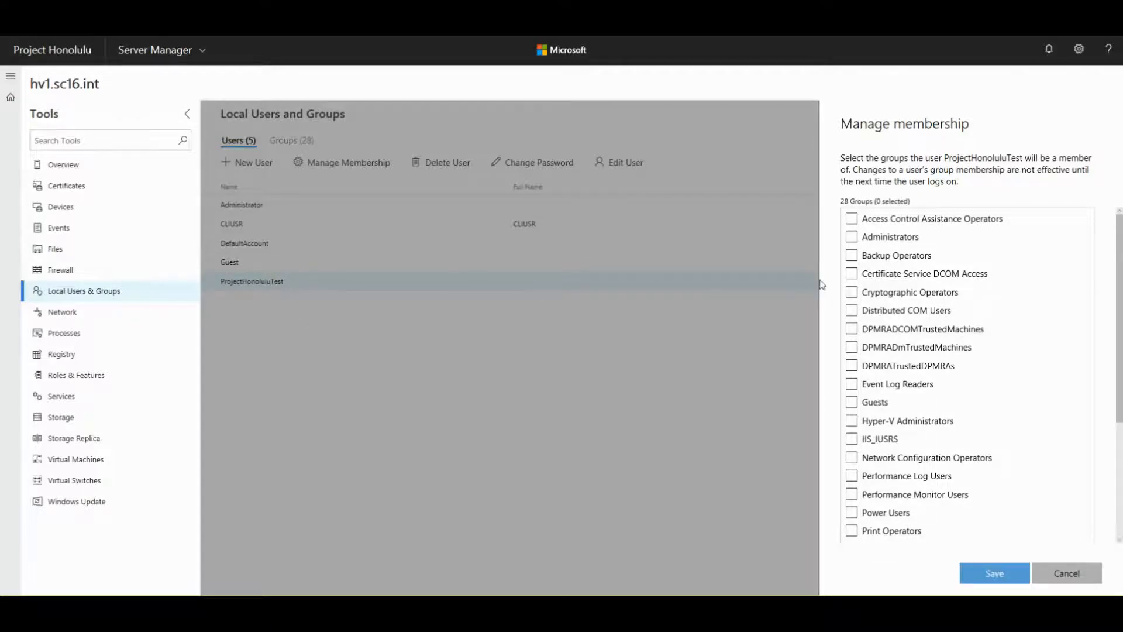
pyautogui.click(852, 385)
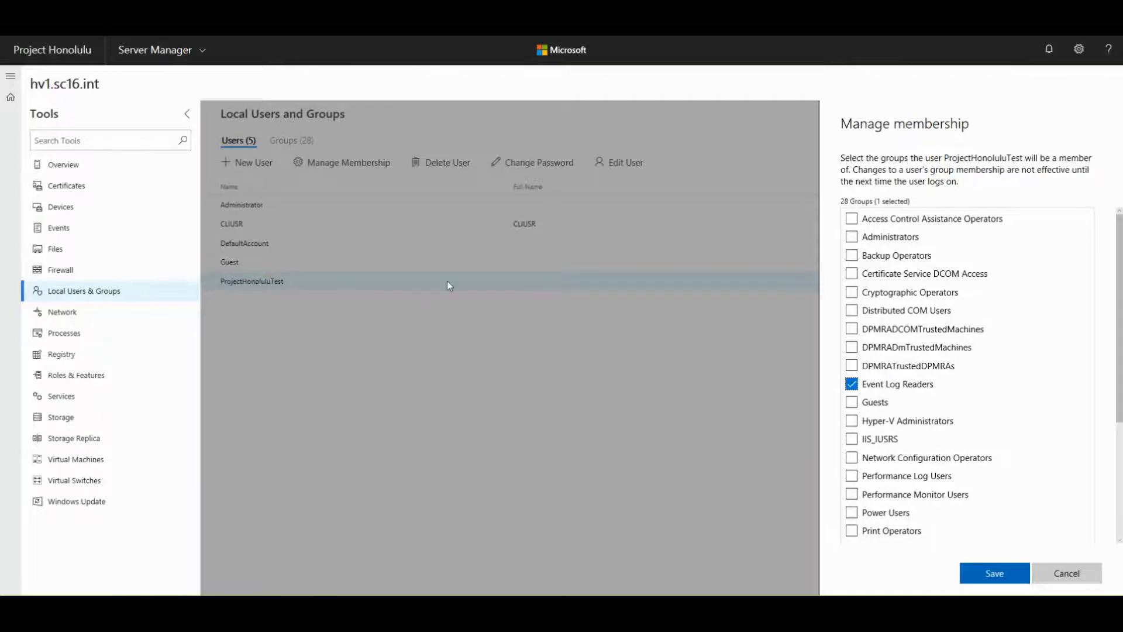
pyautogui.click(853, 385)
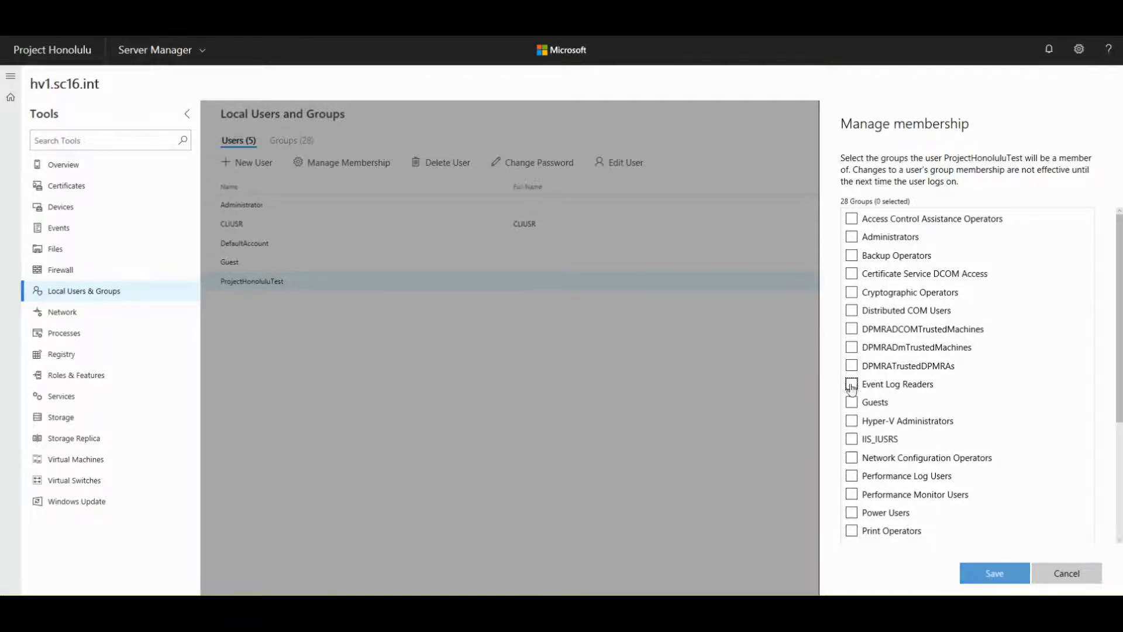
pyautogui.click(851, 532)
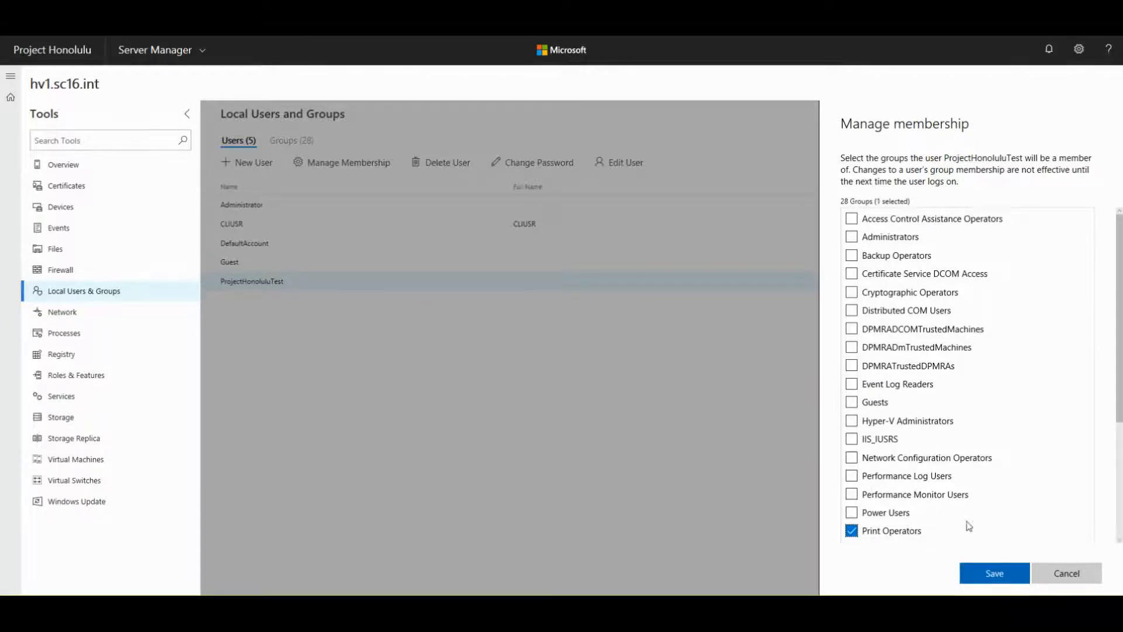
pyautogui.click(852, 533)
pyautogui.click(851, 475)
pyautogui.click(851, 385)
pyautogui.click(994, 573)
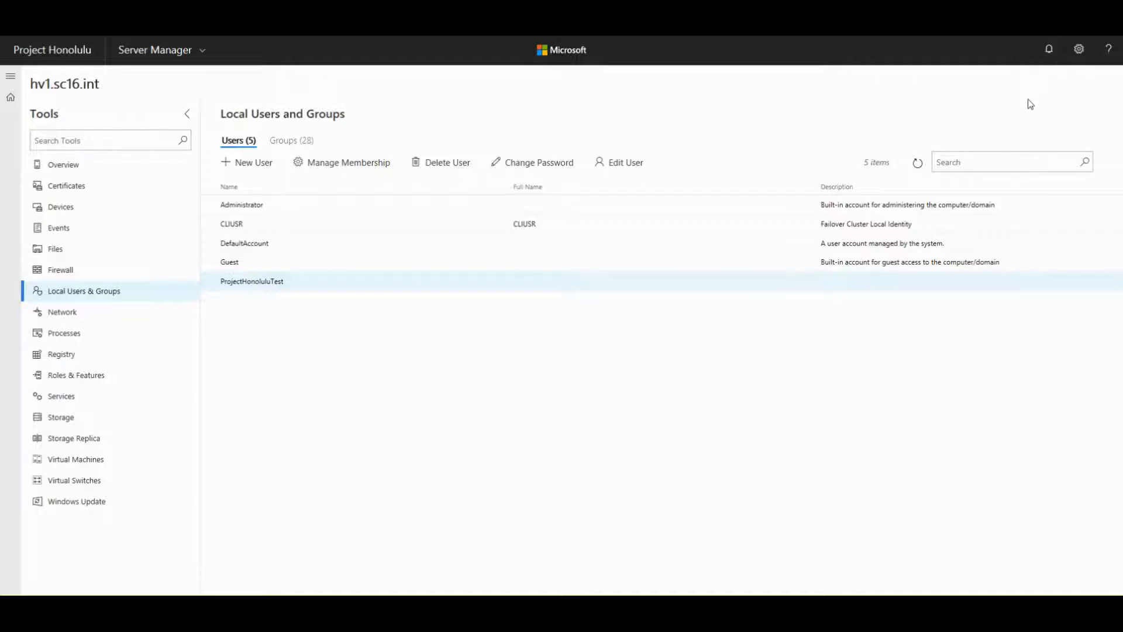
# - Check notifications and the Edit User form without changes, then list the 28 local groups
pyautogui.click(1050, 54)
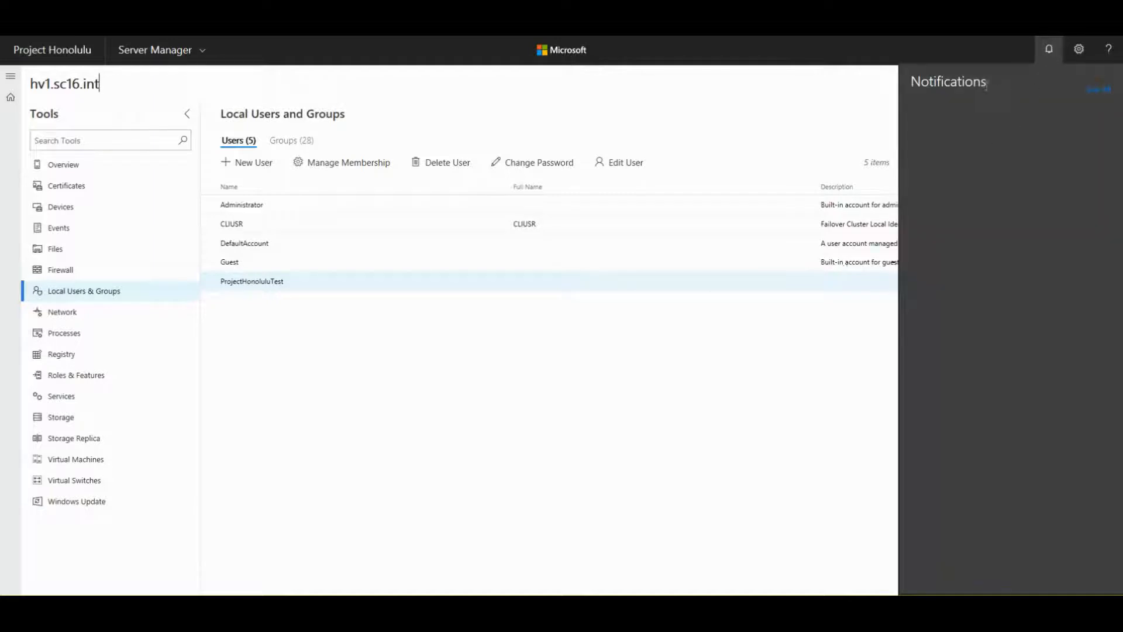
pyautogui.click(728, 101)
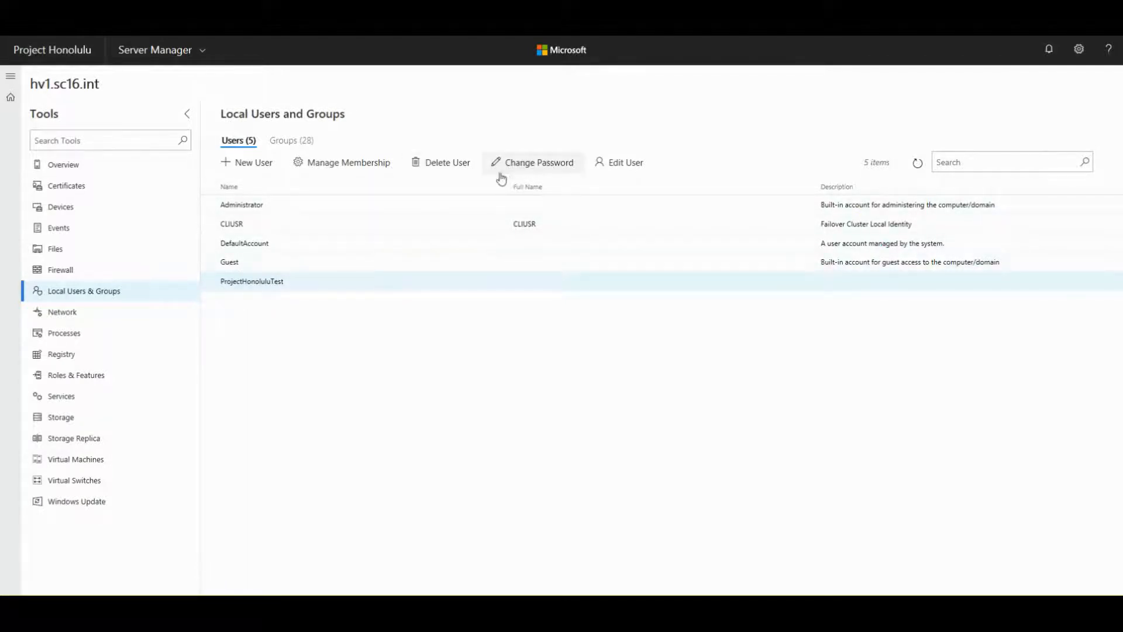
pyautogui.click(621, 167)
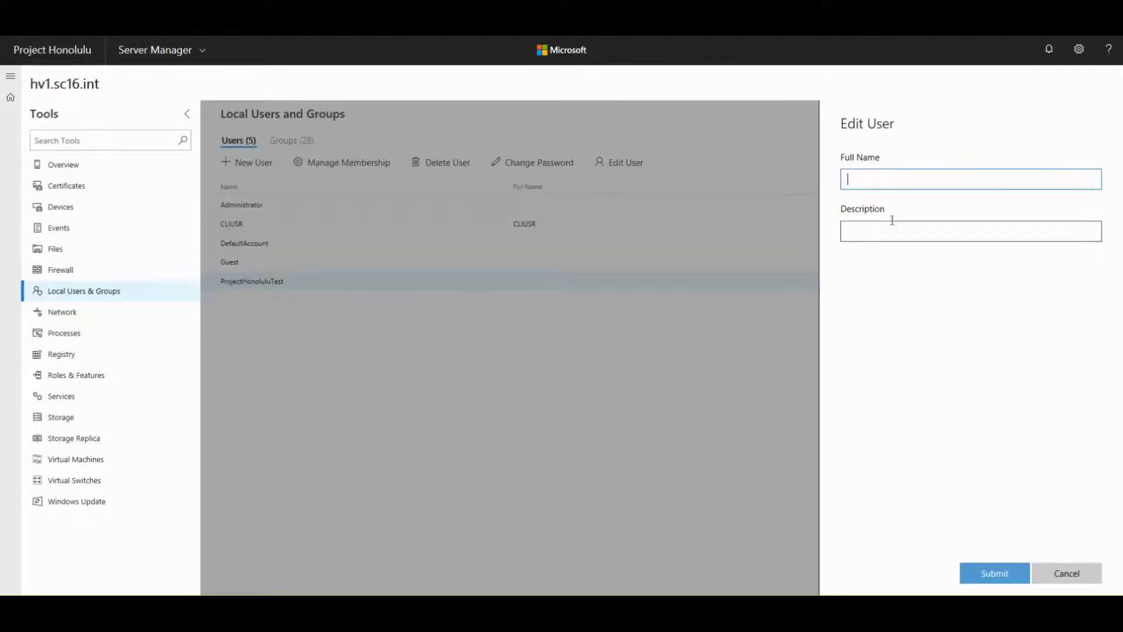
pyautogui.click(1065, 573)
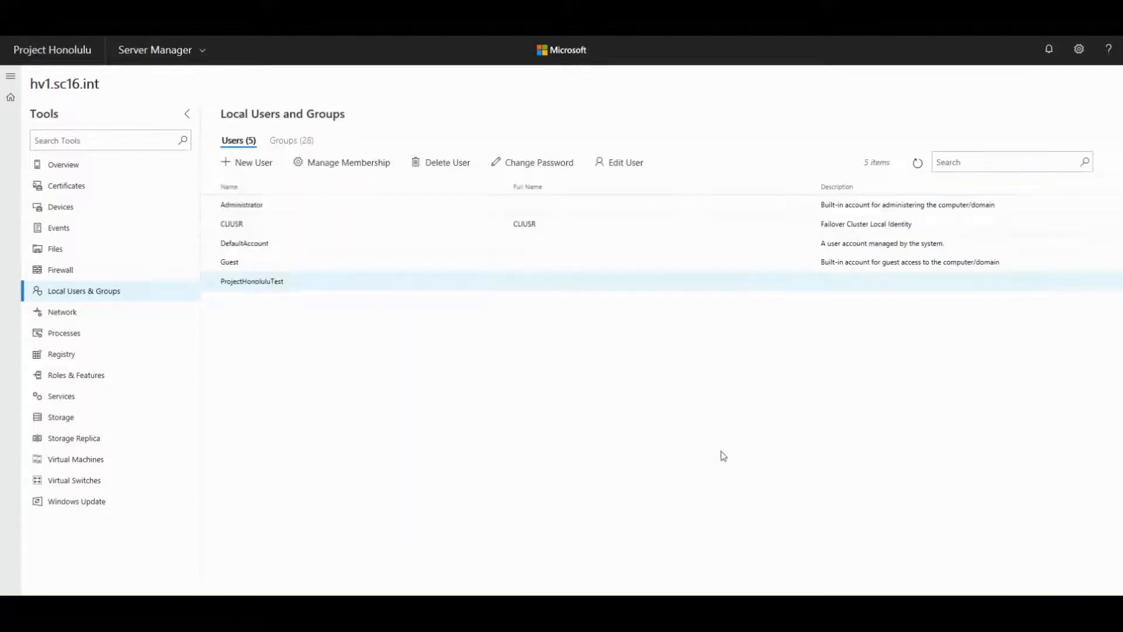
pyautogui.click(289, 142)
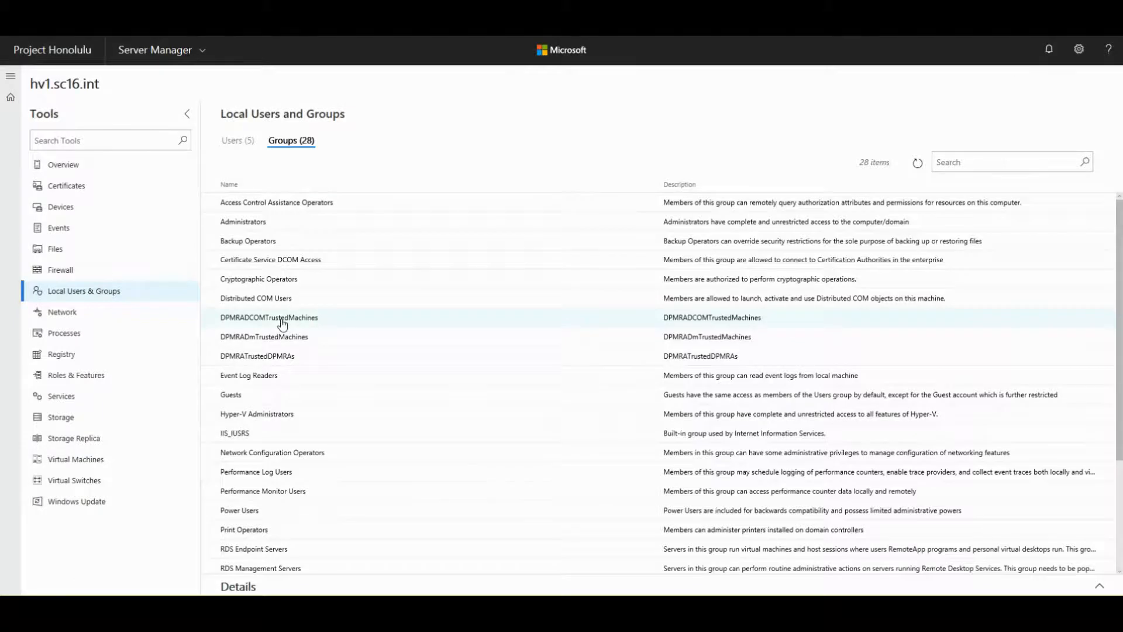
# - Browse group members from Administrators onward, ending on Event Log Readers with member ProjectHonoluluTest
pyautogui.scroll(-3, 282, 324)
pyautogui.scroll(3, 254, 237)
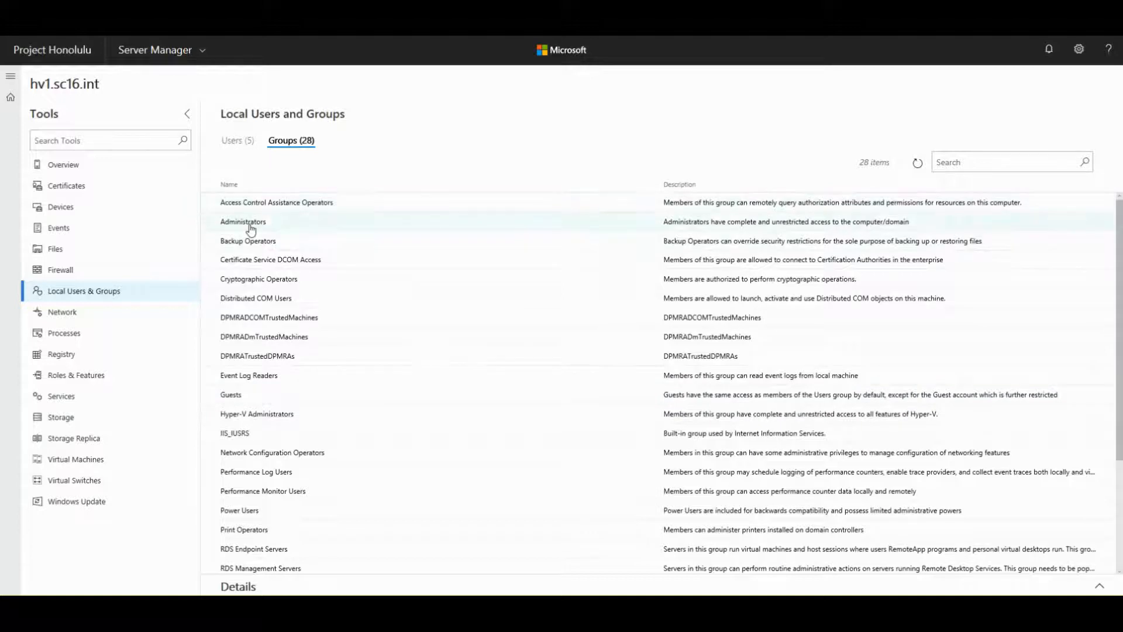
pyautogui.click(251, 229)
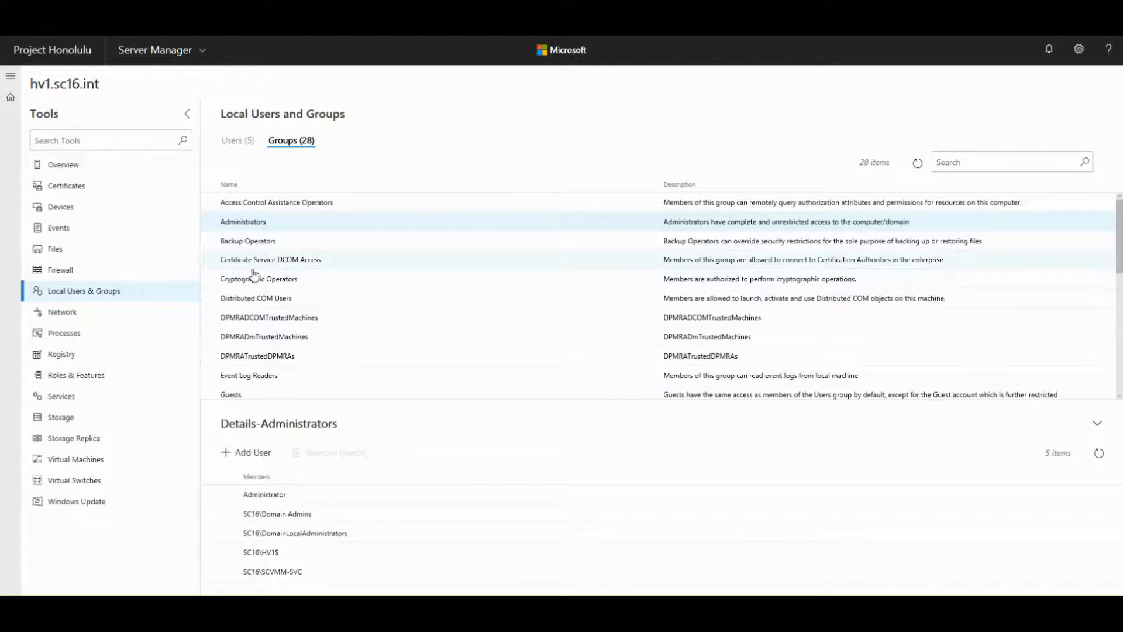
pyautogui.scroll(-5, 253, 274)
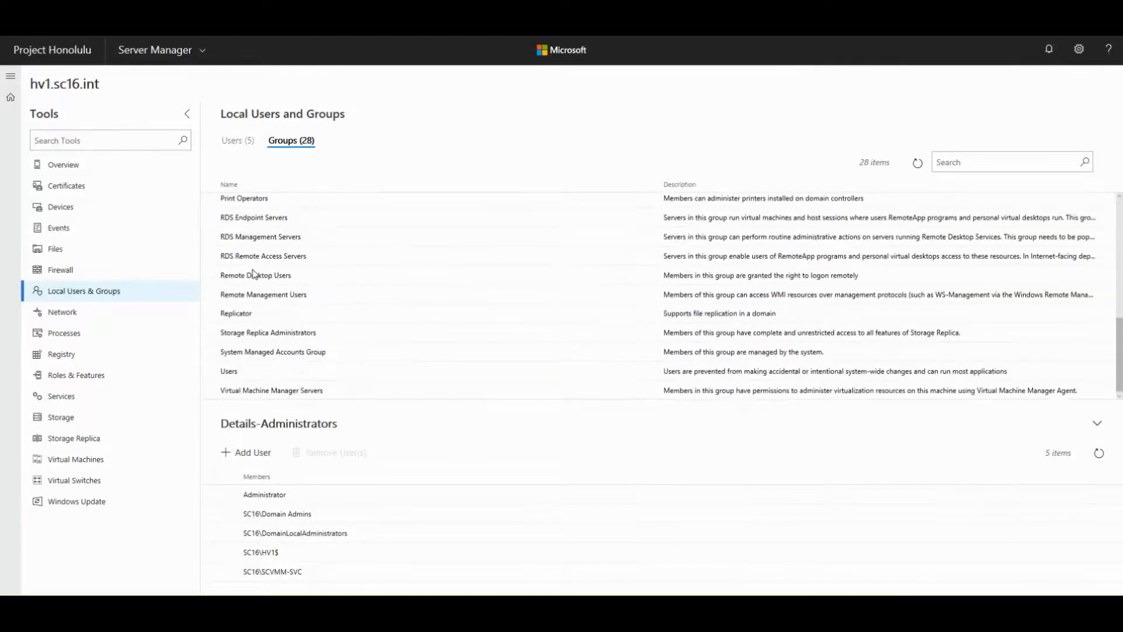
pyautogui.scroll(5, 253, 274)
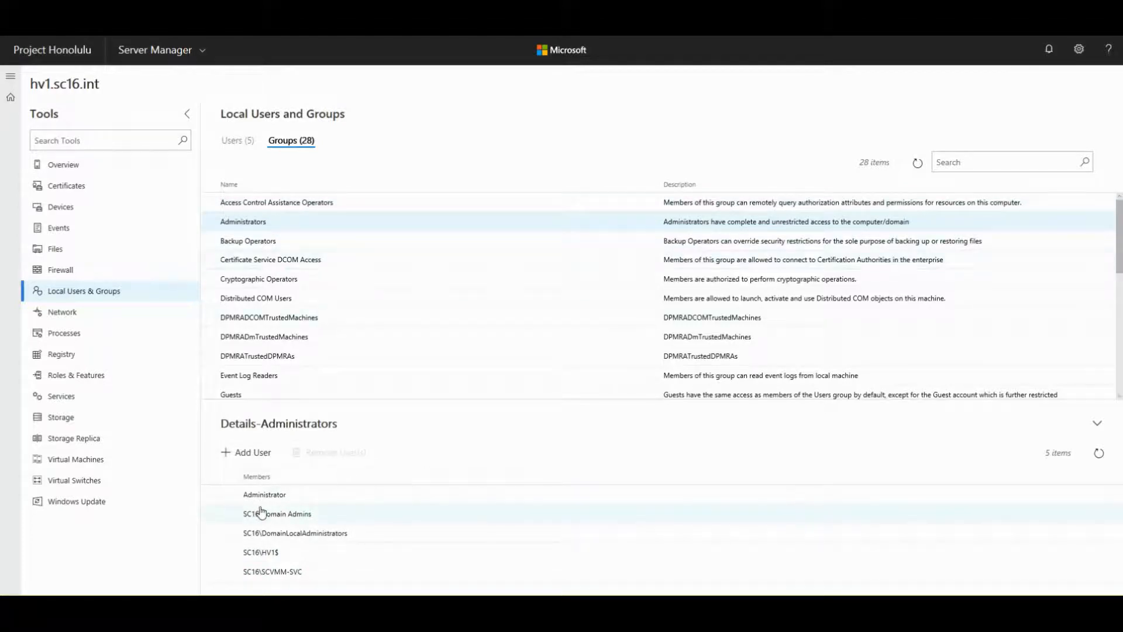
pyautogui.click(259, 245)
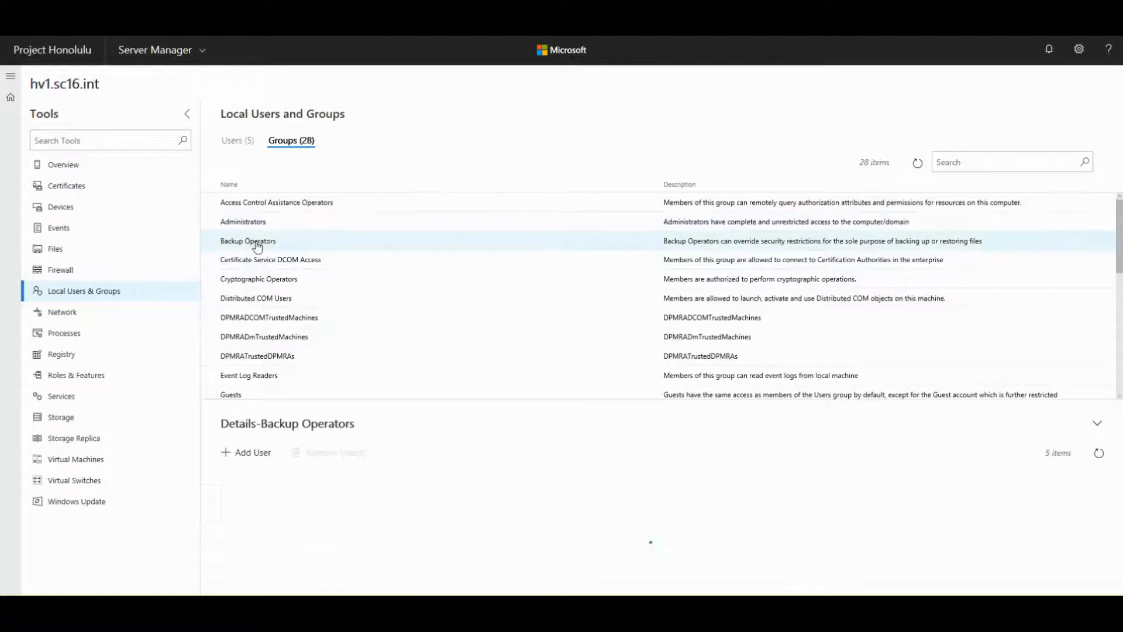
pyautogui.click(252, 263)
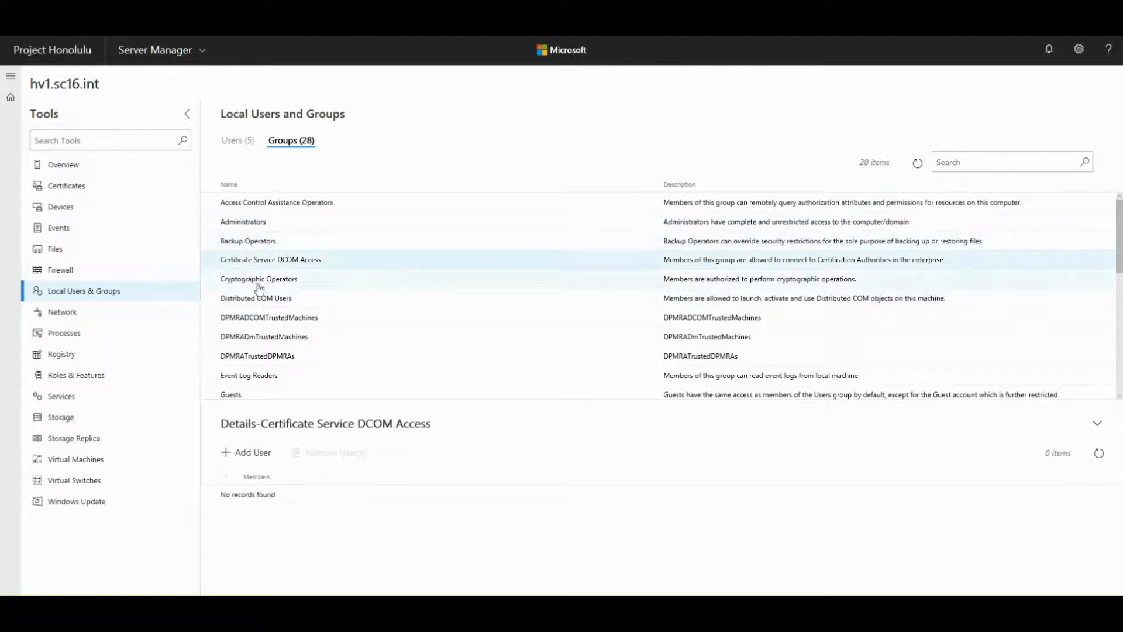
pyautogui.click(256, 282)
pyautogui.scroll(-3, 294, 333)
pyautogui.click(239, 284)
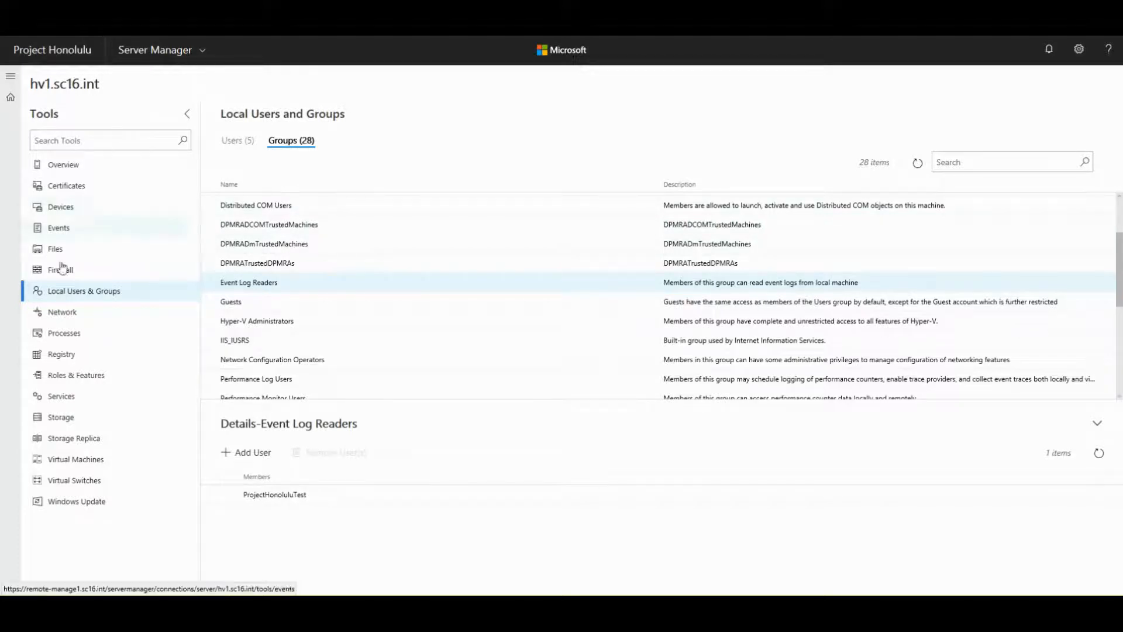
# - Review vEthernet (Public) adapter details, then show its IPv4 settings: static 192.168.20.10/24, gateway 192.168.20.1
pyautogui.click(52, 319)
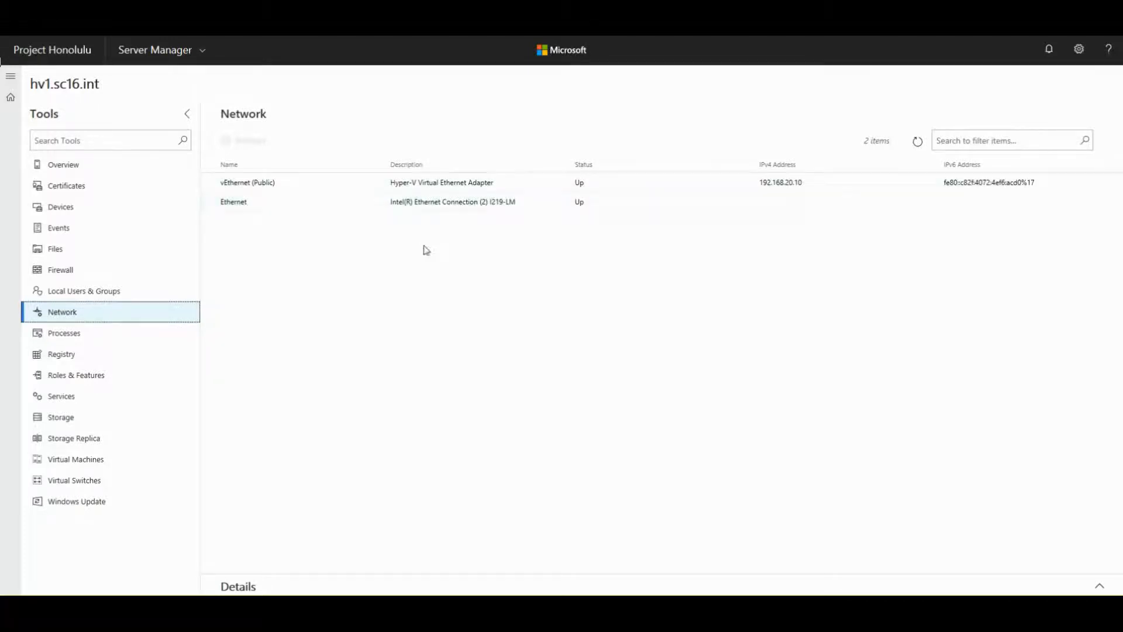
pyautogui.click(242, 186)
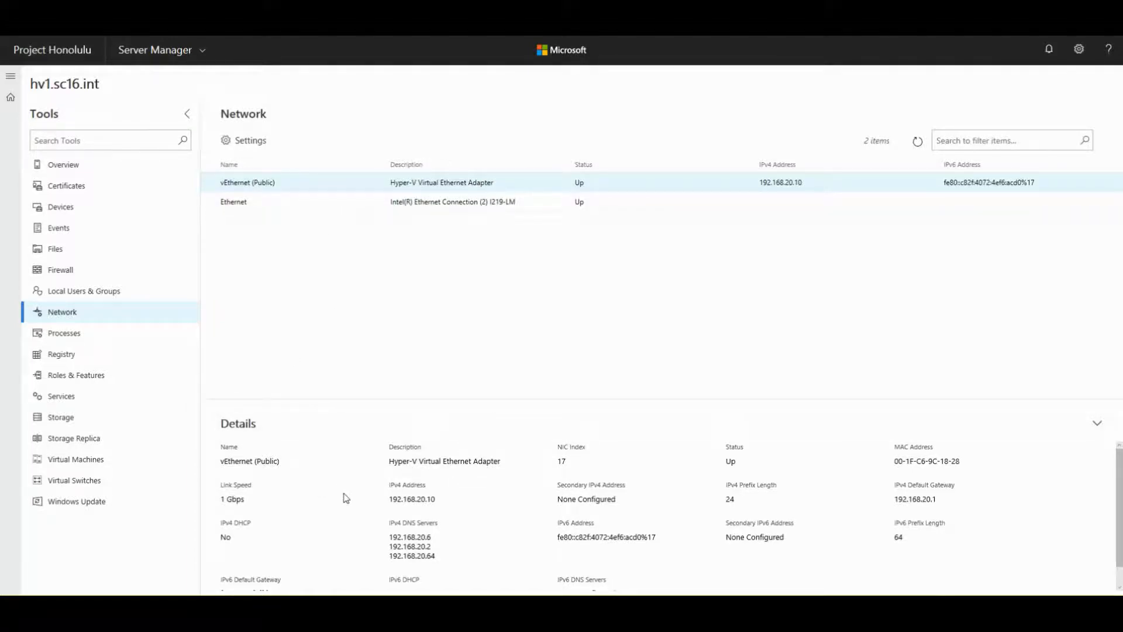
pyautogui.scroll(-1, 347, 498)
pyautogui.scroll(1, 351, 497)
pyautogui.scroll(-1, 357, 497)
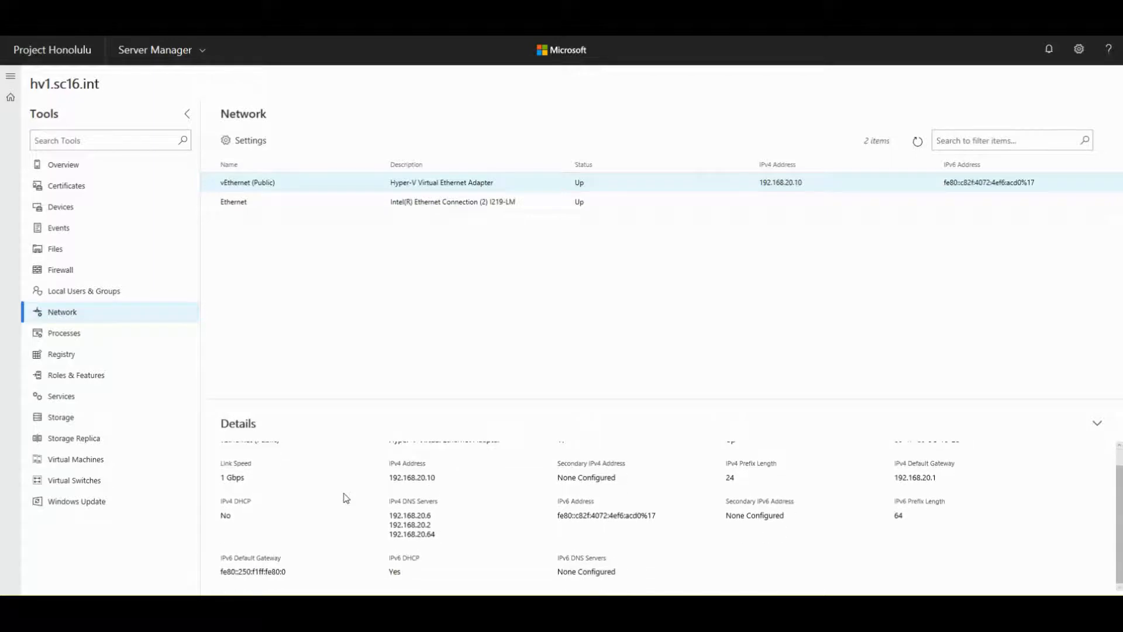
pyautogui.scroll(1, 231, 508)
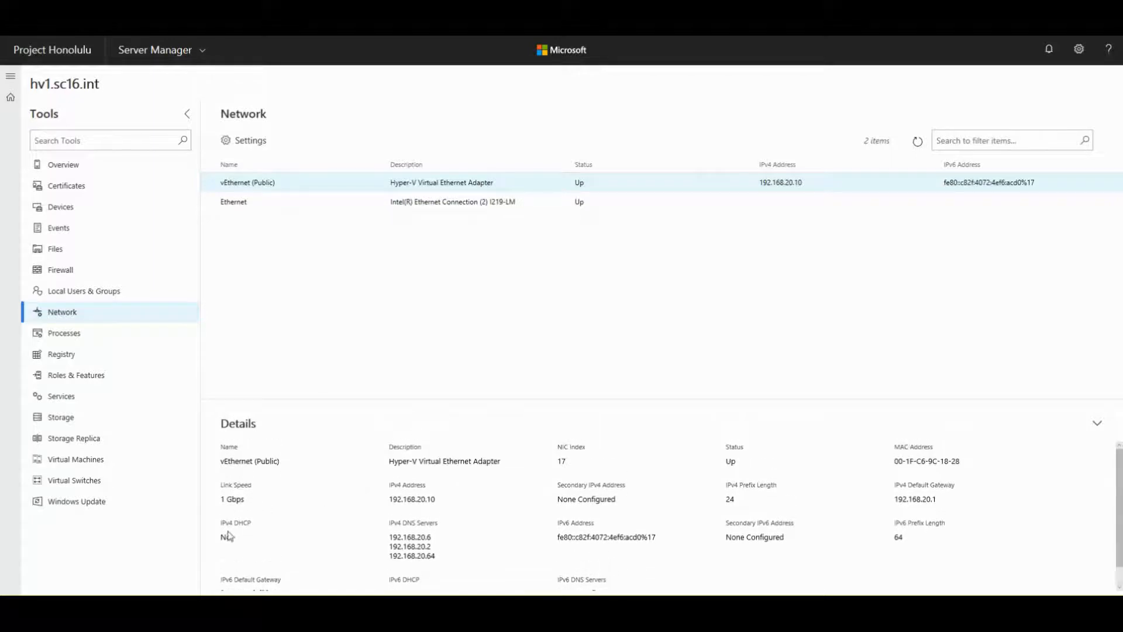
pyautogui.scroll(-1, 363, 505)
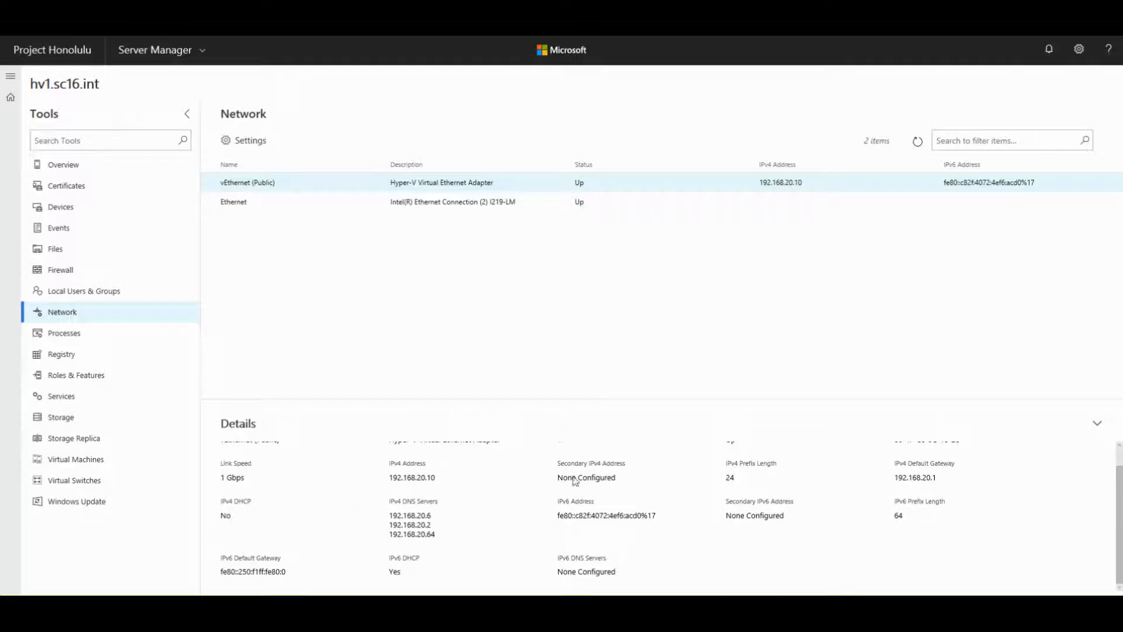
pyautogui.scroll(1, 284, 545)
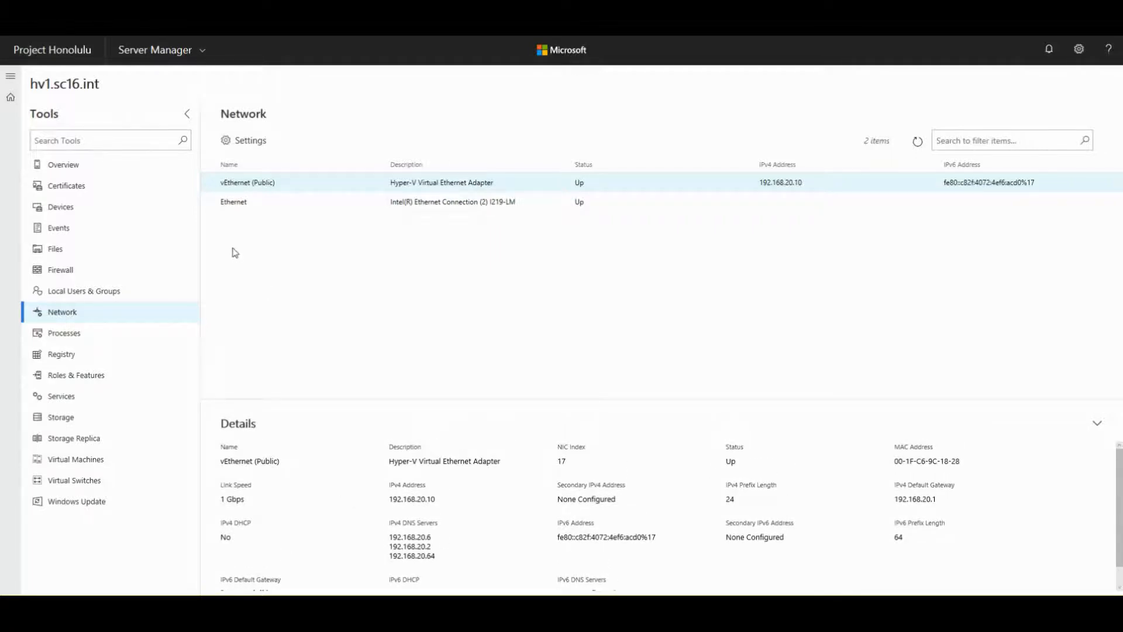
pyautogui.click(240, 150)
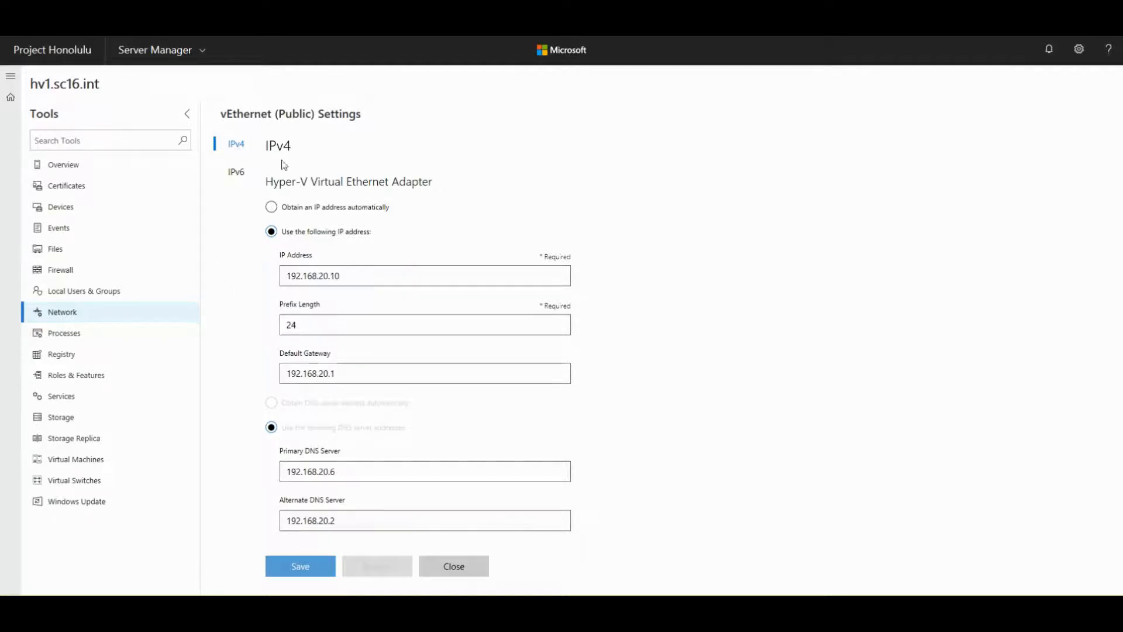
# - Check the vEthernet (Public) IPv6 settings, close them unchanged, and go to Processes
pyautogui.click(237, 171)
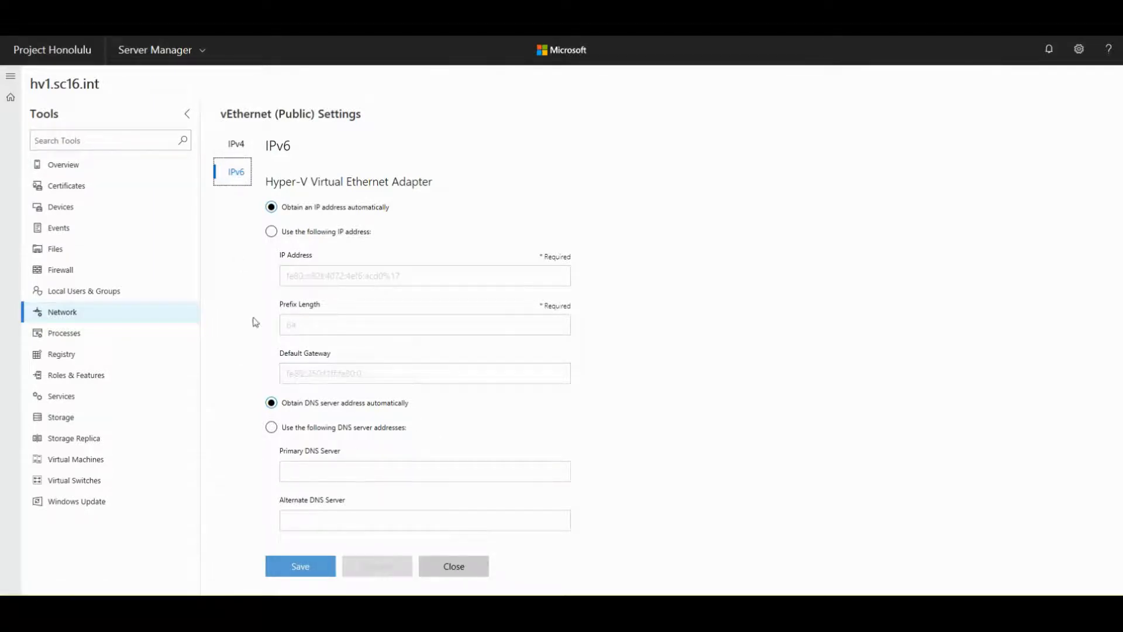
pyautogui.click(448, 569)
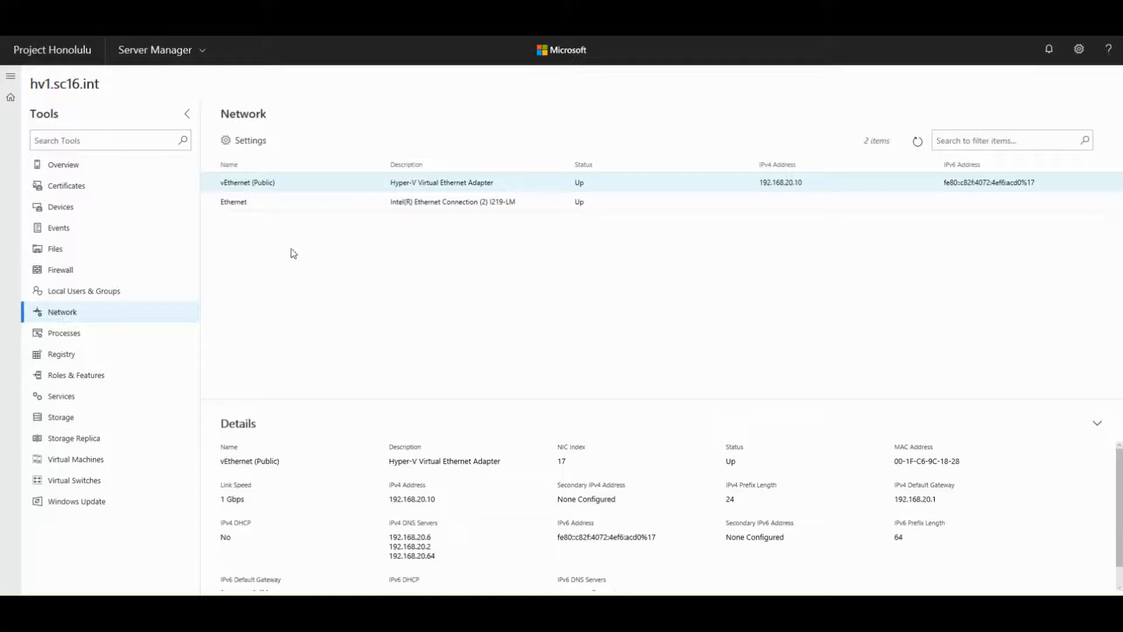
pyautogui.click(59, 335)
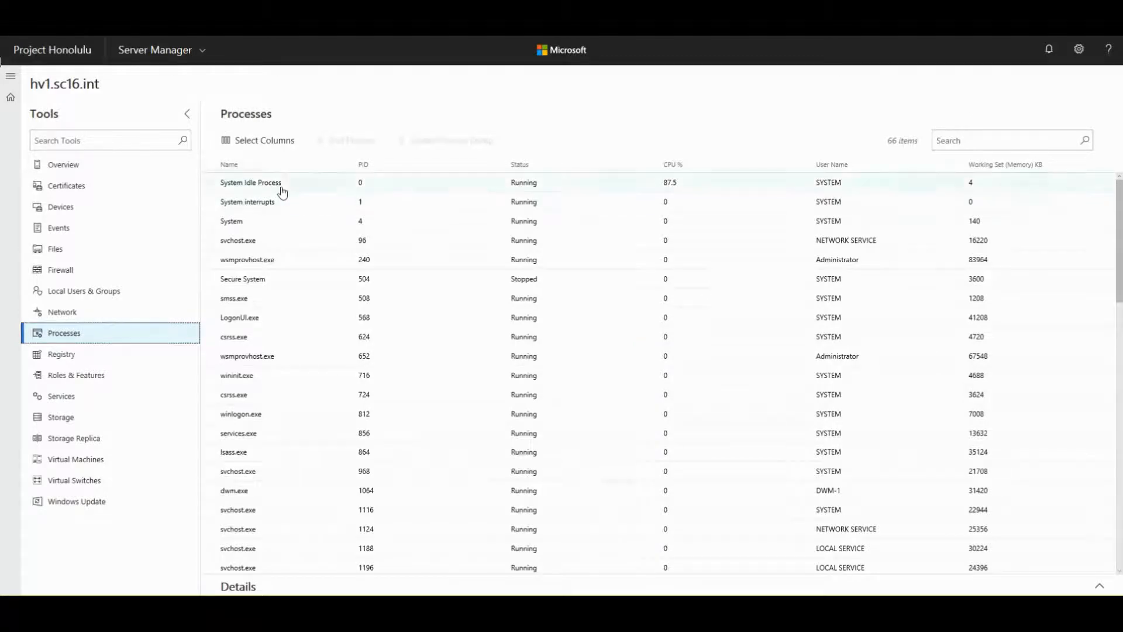
# - Look through the 66 processes, then bring up the Select Columns panel
pyautogui.scroll(-5, 290, 285)
pyautogui.scroll(-6, 289, 285)
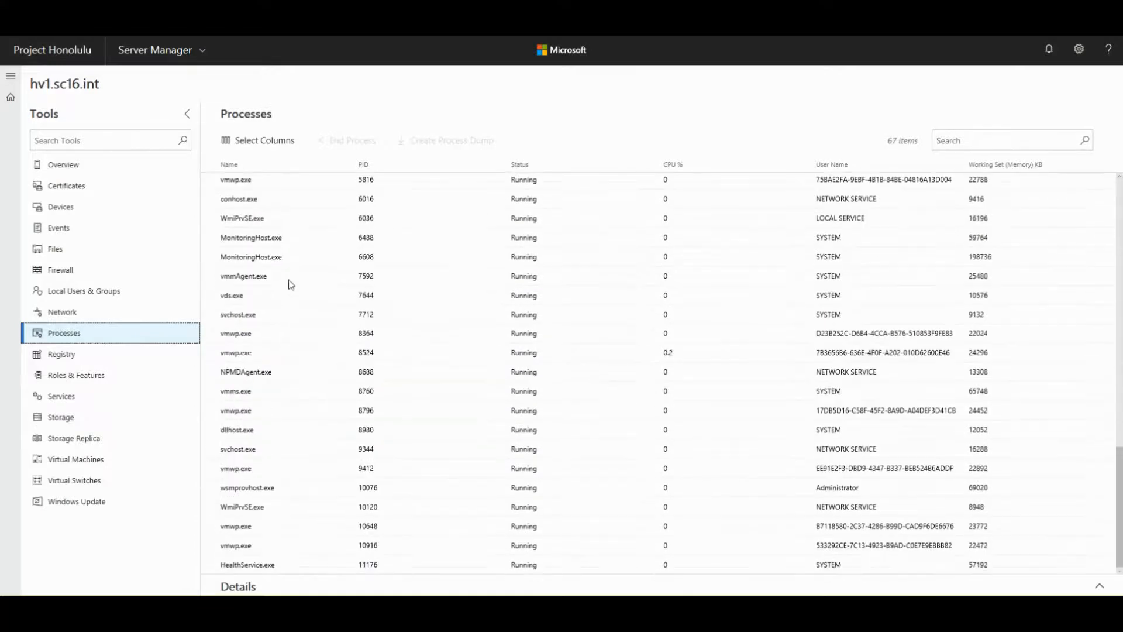
pyautogui.scroll(11, 290, 285)
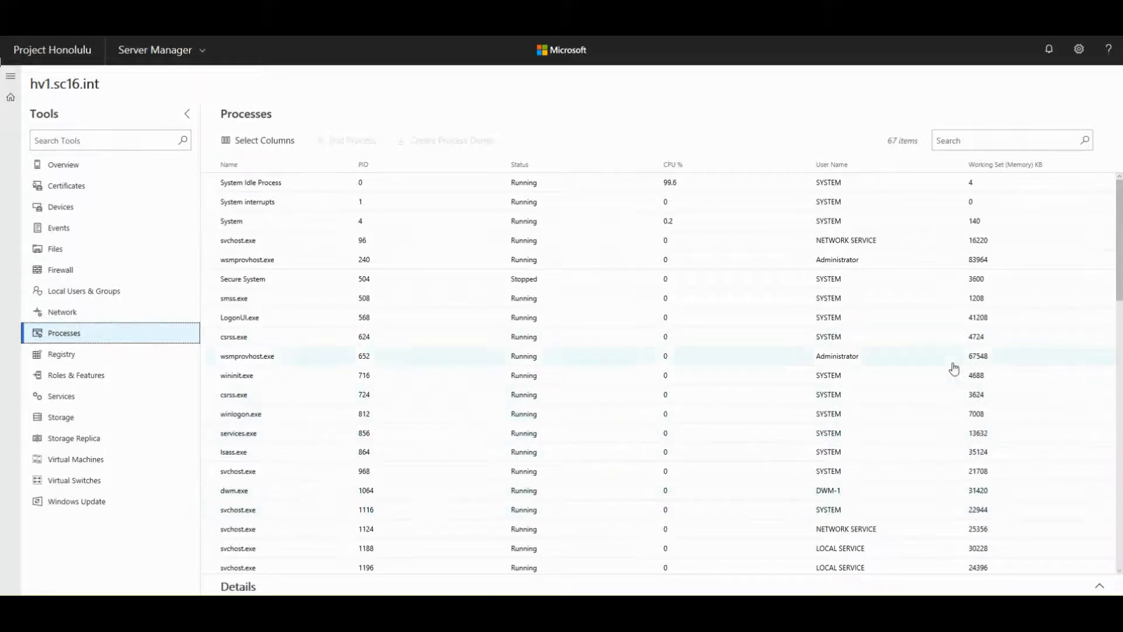
pyautogui.click(257, 146)
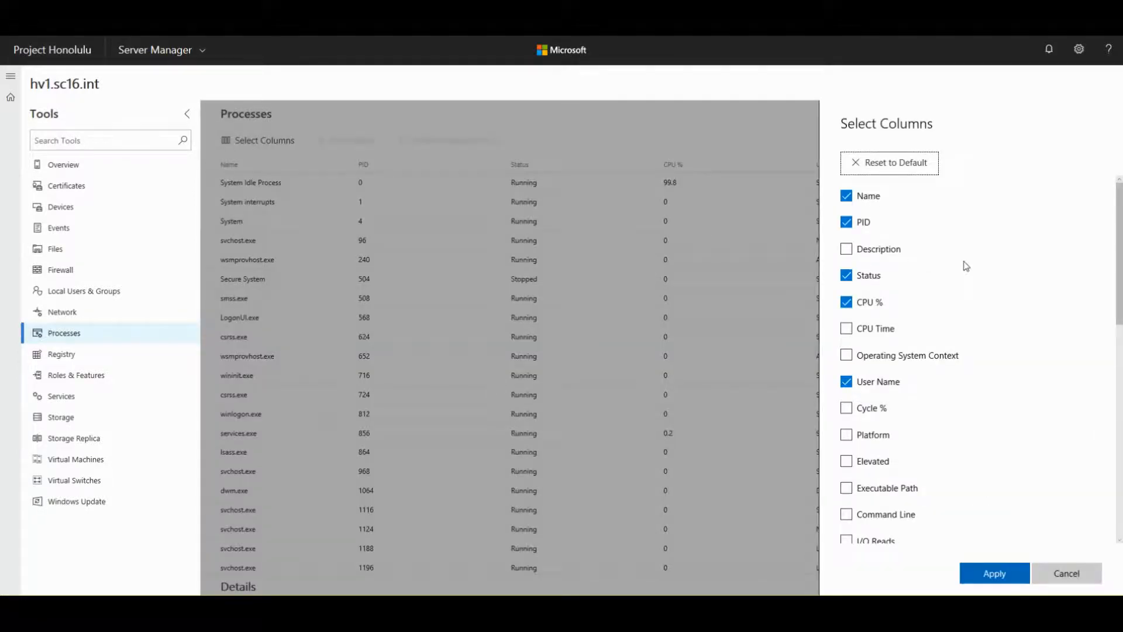
# - Add the Handles and Threads columns to the process list and apply
pyautogui.scroll(-2, 966, 266)
pyautogui.scroll(-3, 966, 266)
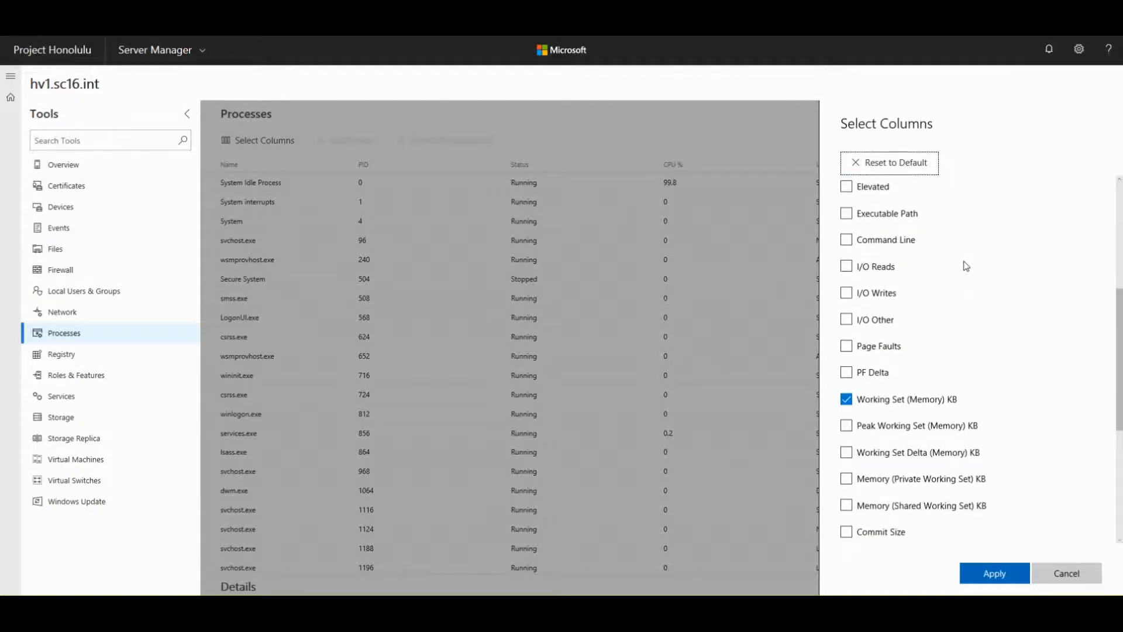
pyautogui.scroll(-3, 964, 265)
pyautogui.scroll(-2, 965, 266)
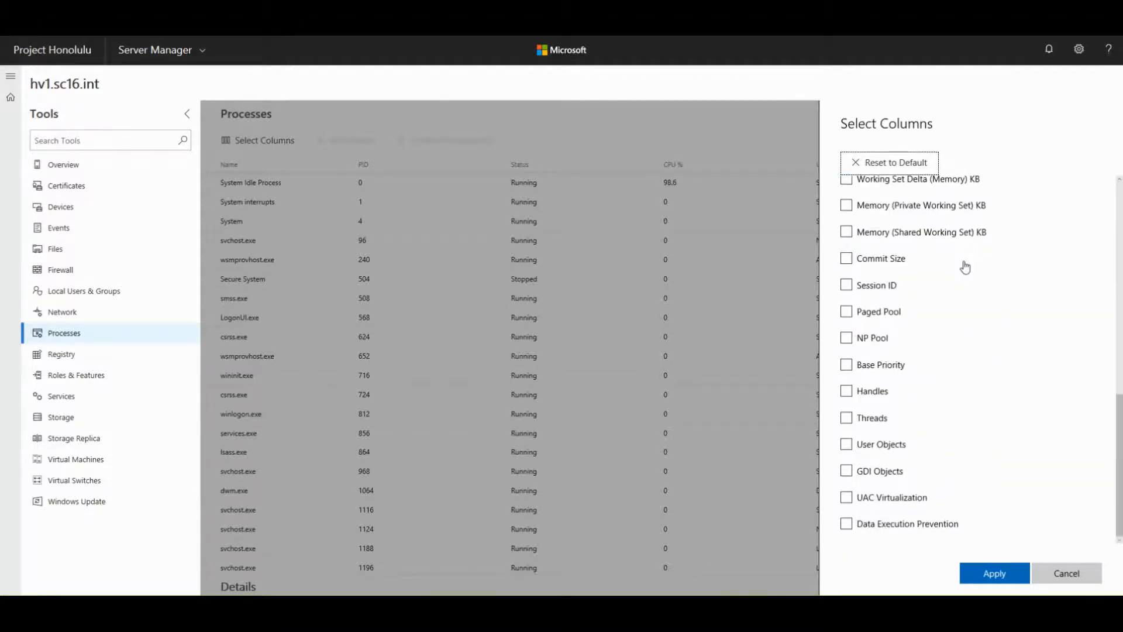
pyautogui.click(846, 391)
pyautogui.click(847, 418)
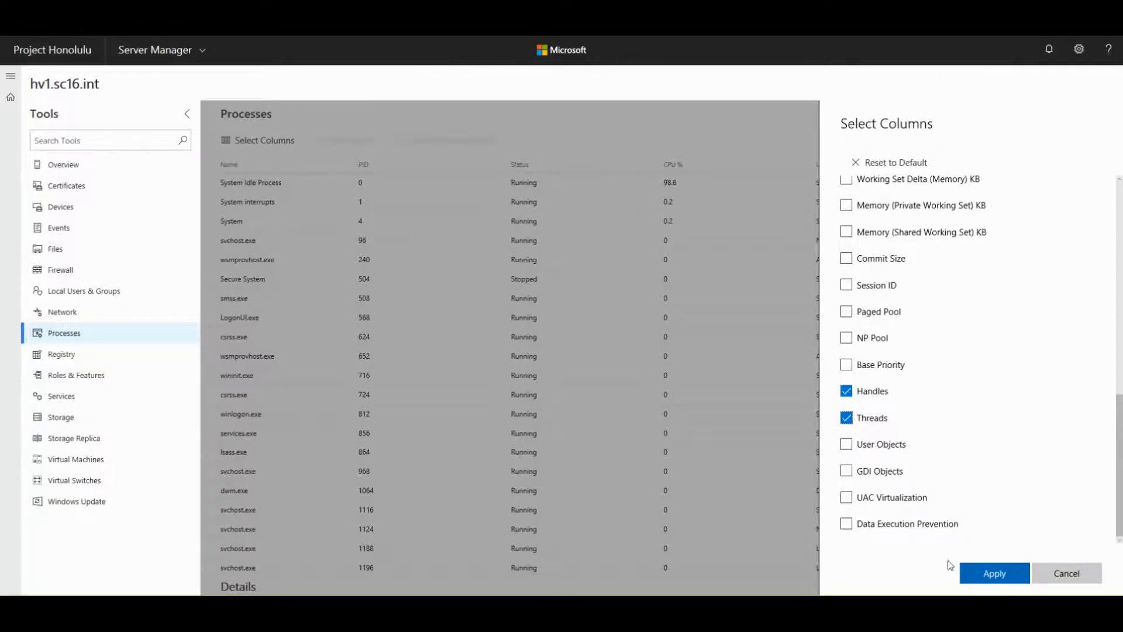
pyautogui.click(993, 572)
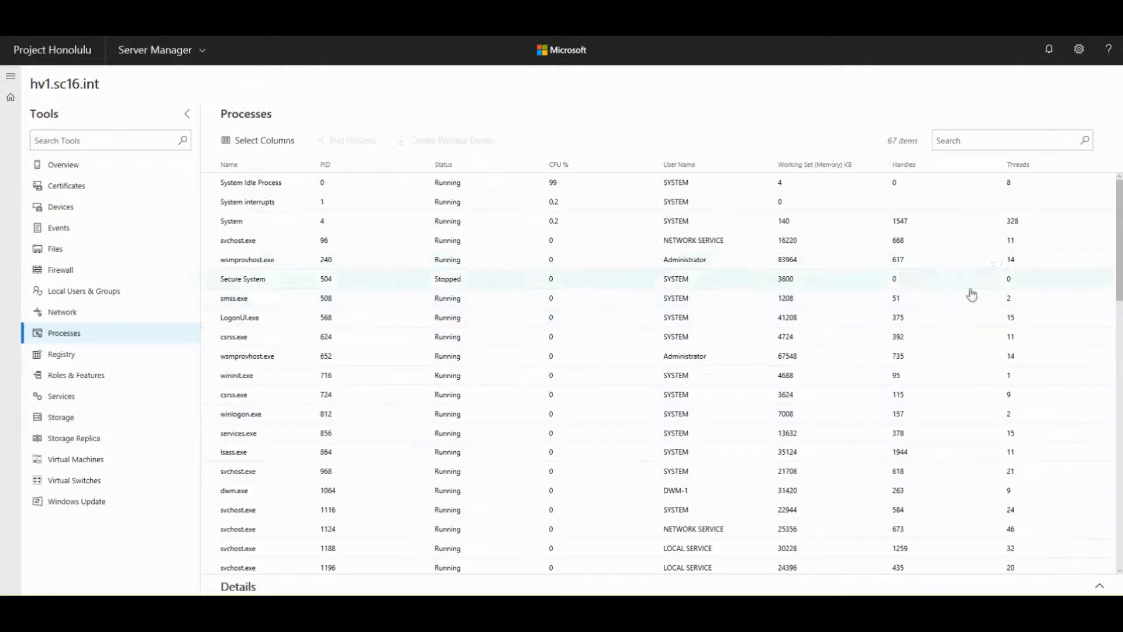
# - Scroll the process list and show details of wsmprovhost.exe
pyautogui.scroll(-6, 977, 464)
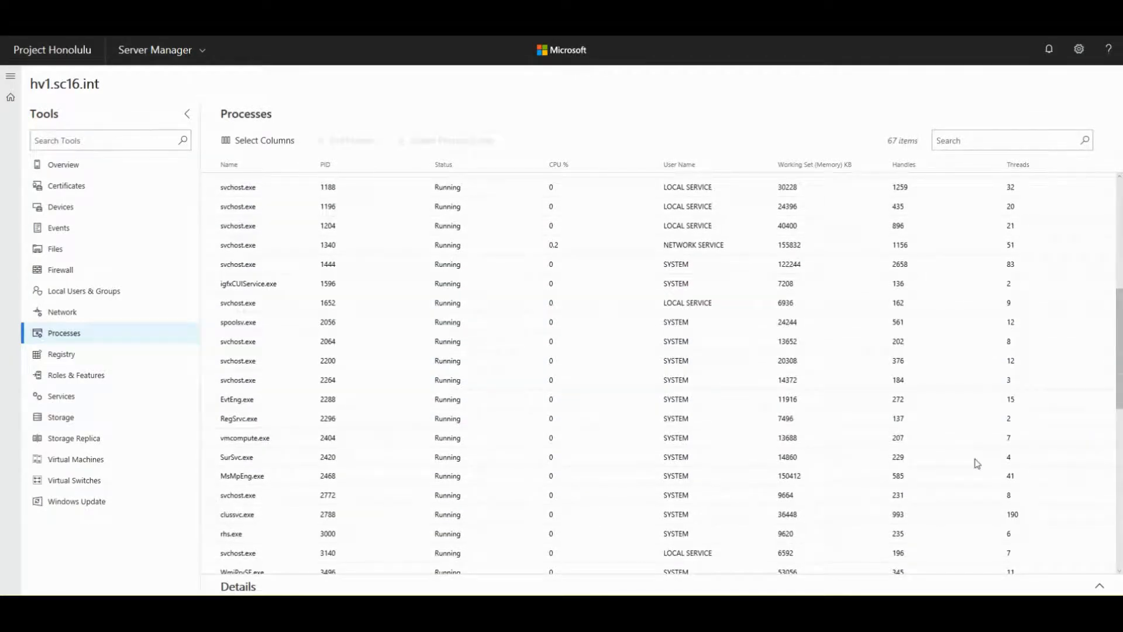
pyautogui.scroll(-2, 976, 463)
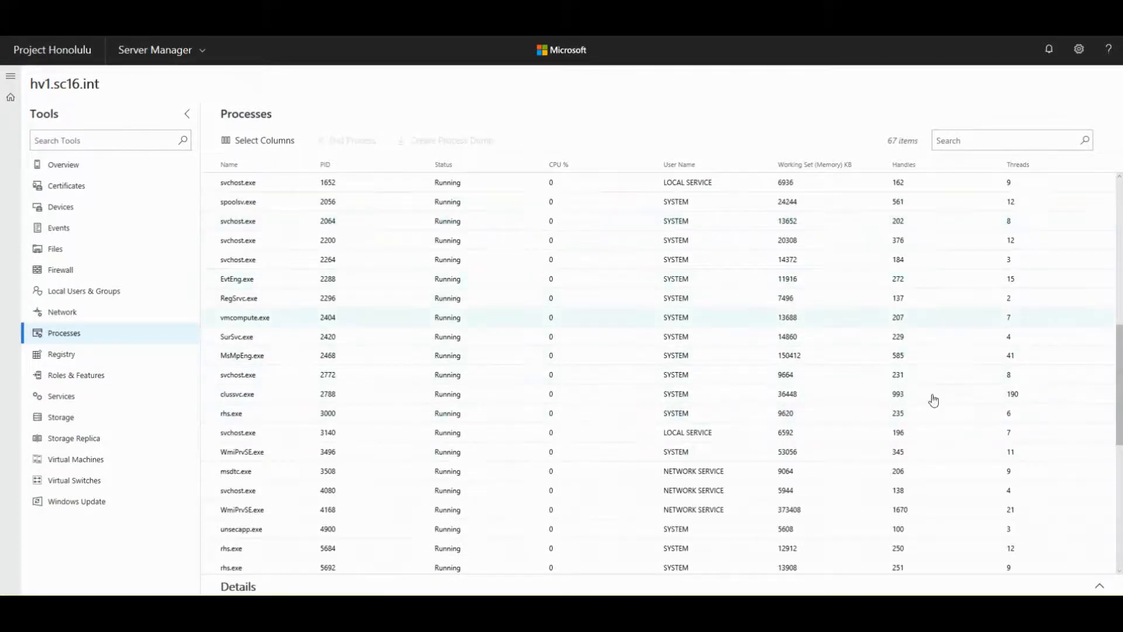
pyautogui.scroll(8, 527, 311)
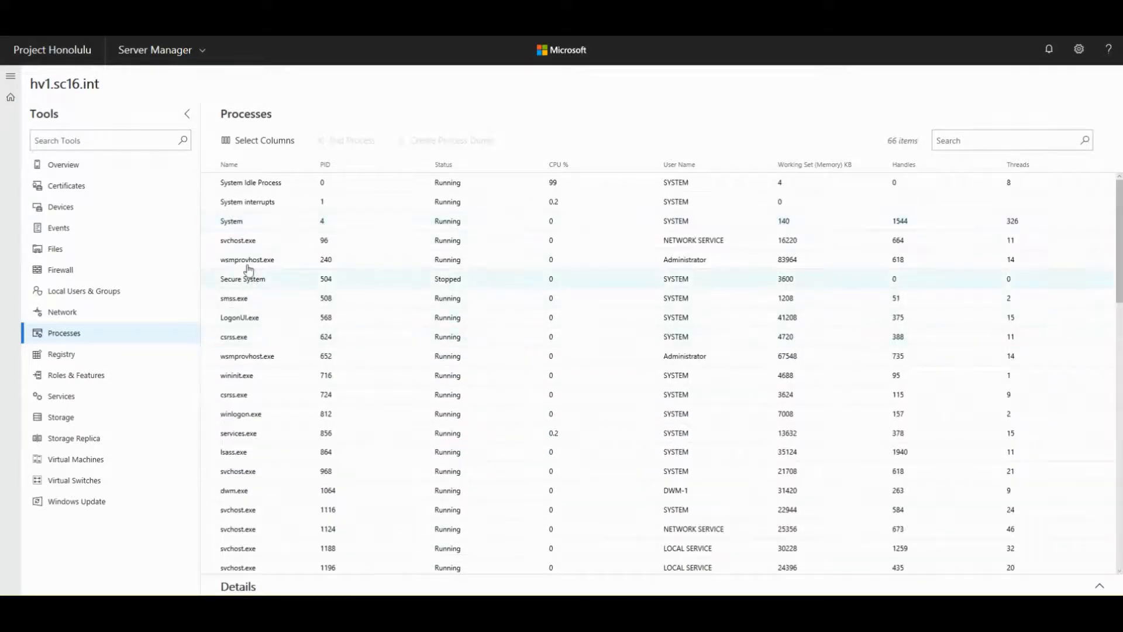
pyautogui.click(245, 260)
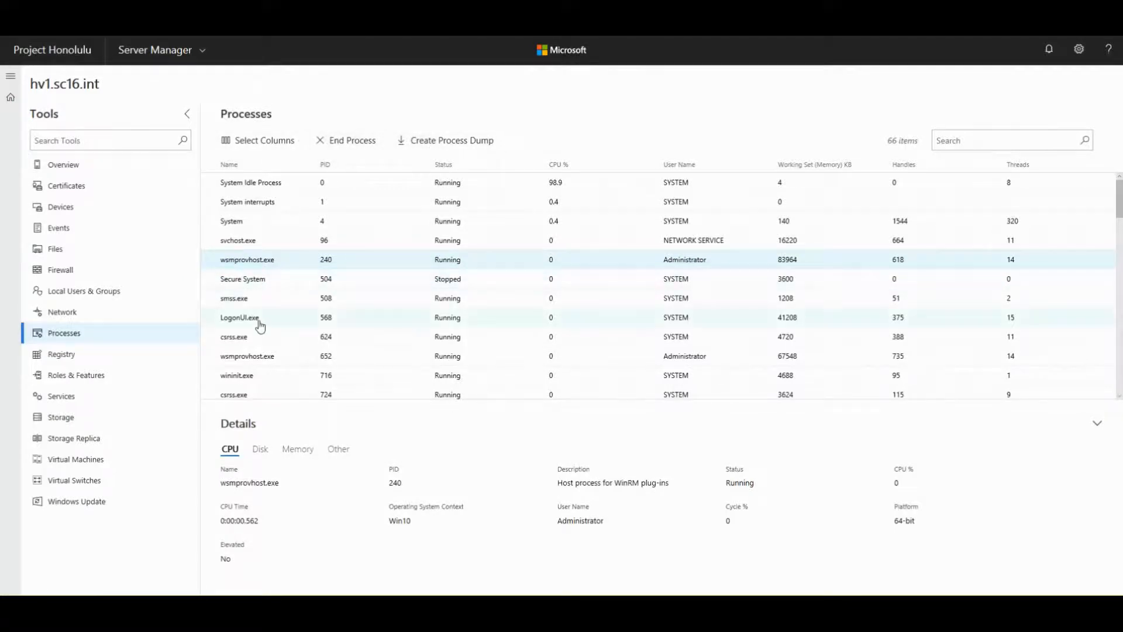
# - Sort processes by Name and show details of MonitoringHost.exe
pyautogui.click(228, 167)
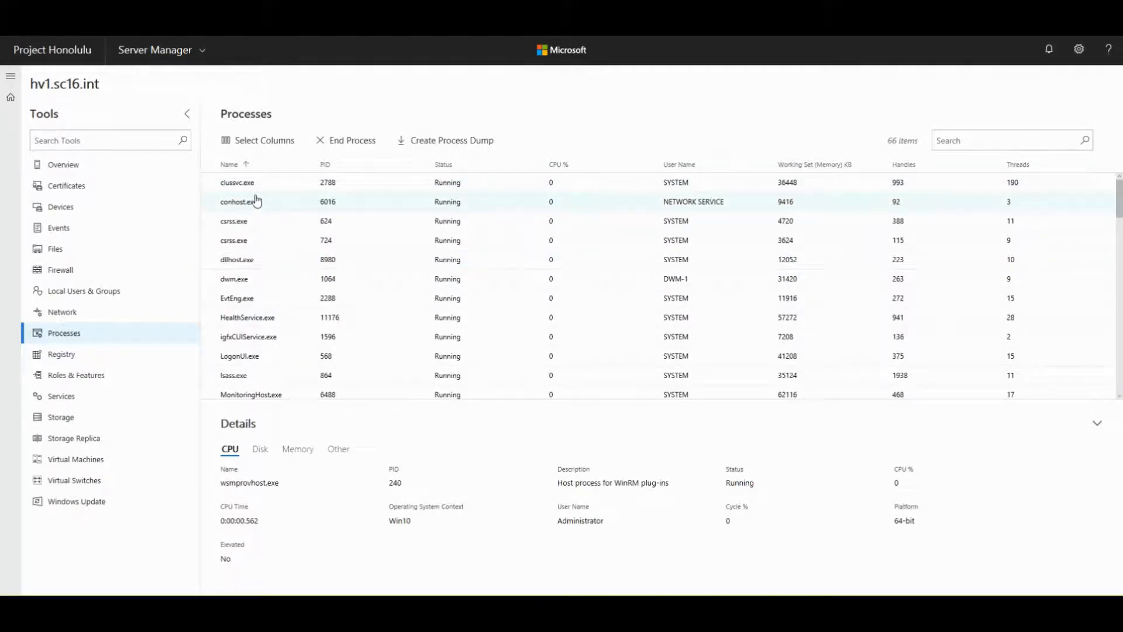
pyautogui.scroll(-3, 257, 202)
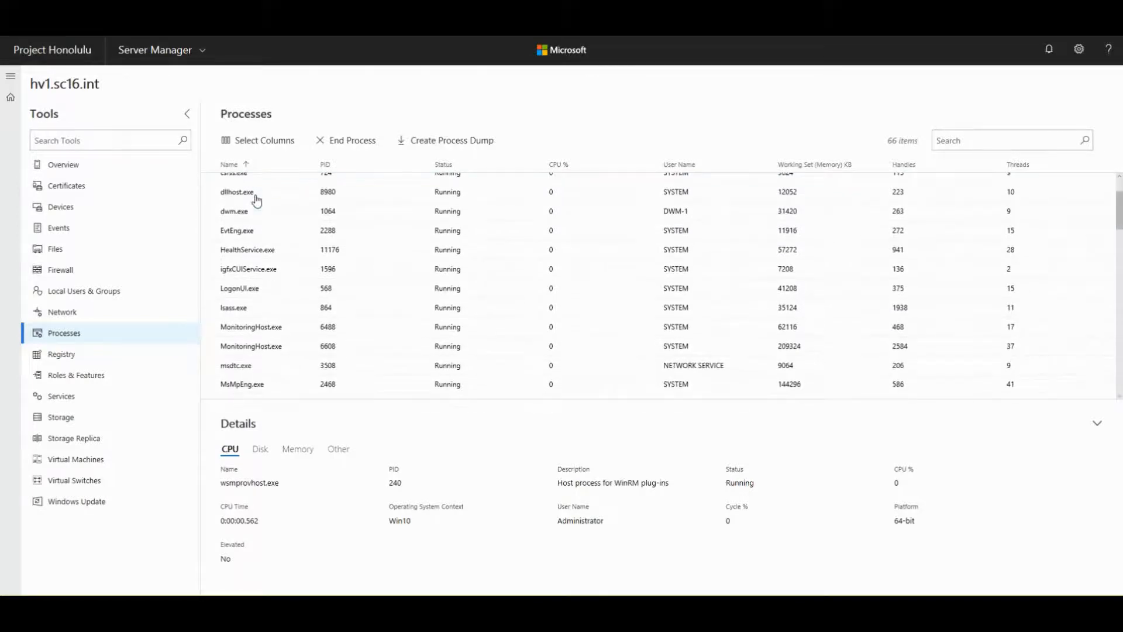
pyautogui.scroll(-1, 266, 332)
pyautogui.click(265, 332)
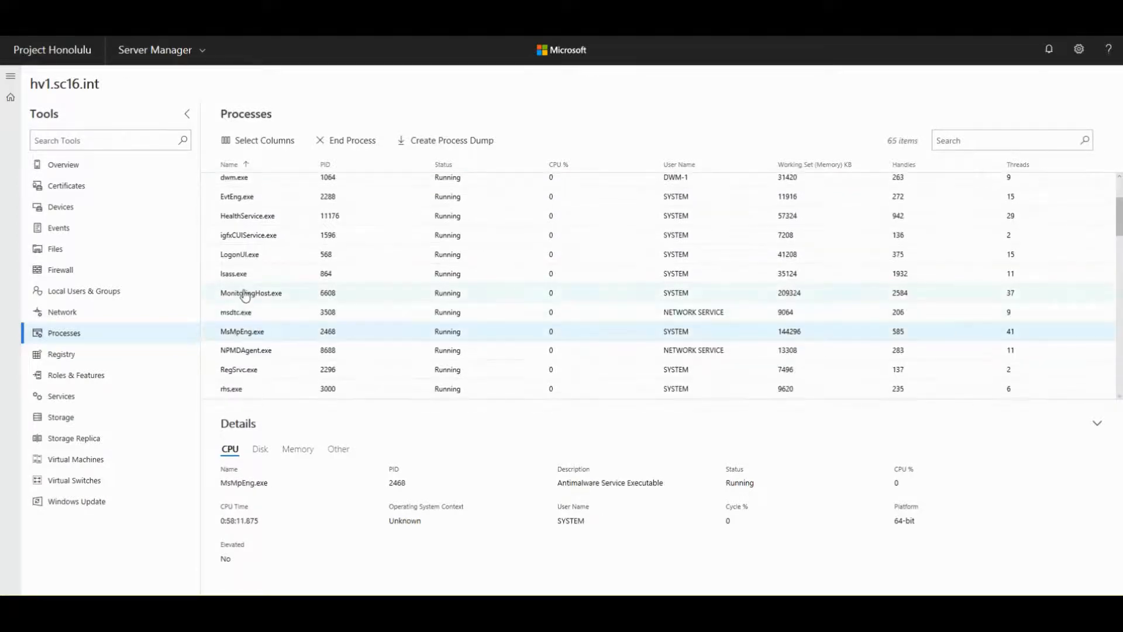
pyautogui.click(245, 295)
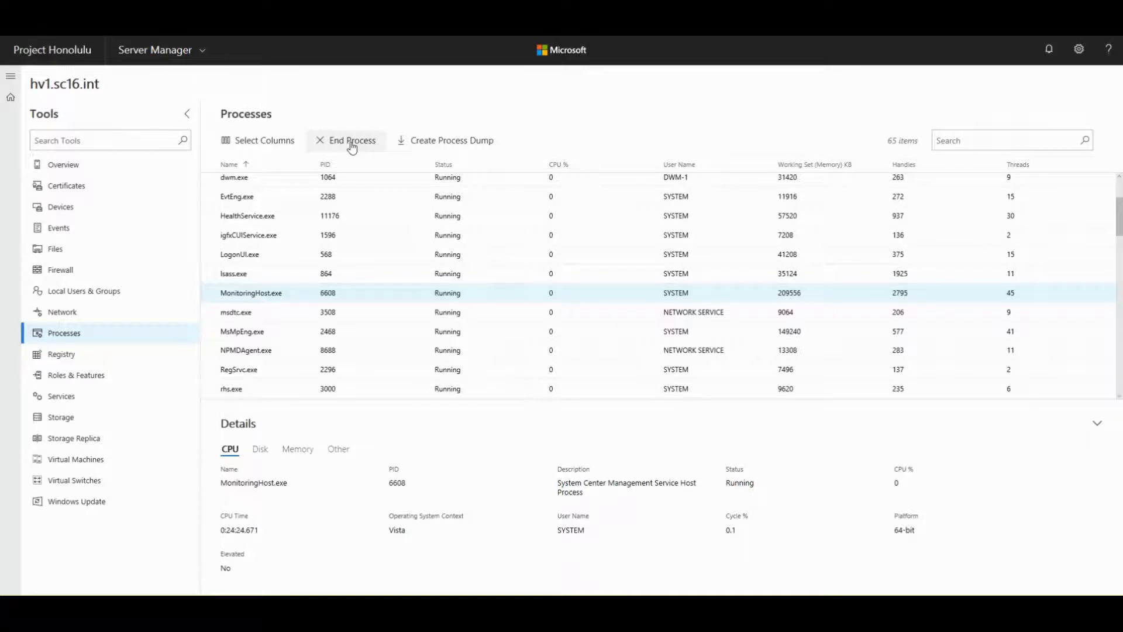
# - End the MonitoringHost.exe process and confirm it
pyautogui.click(351, 144)
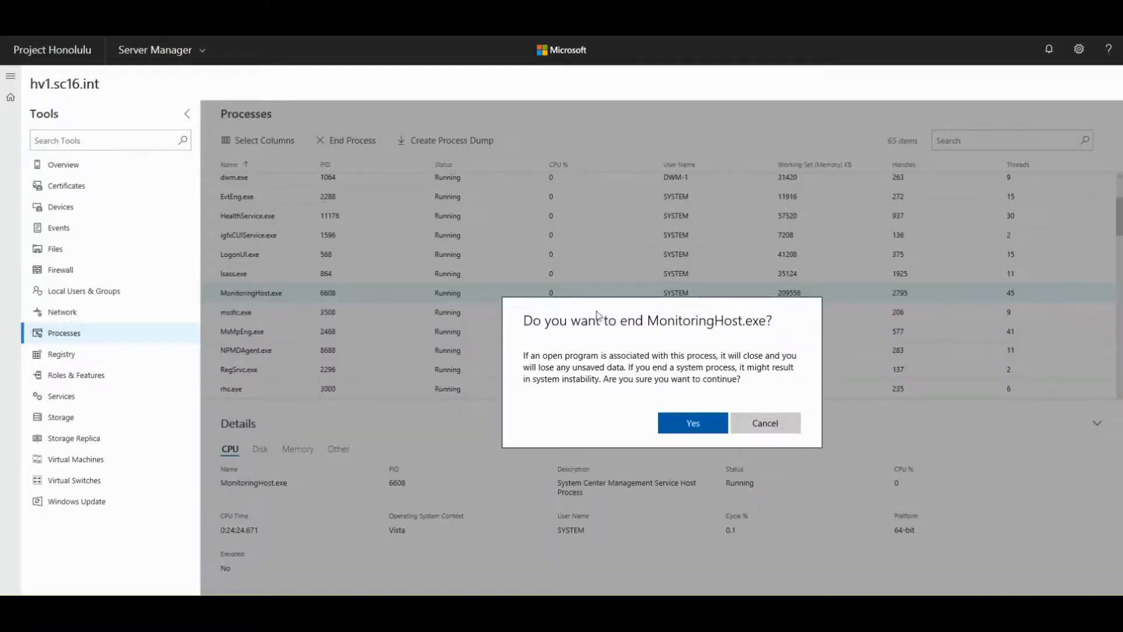
pyautogui.click(693, 429)
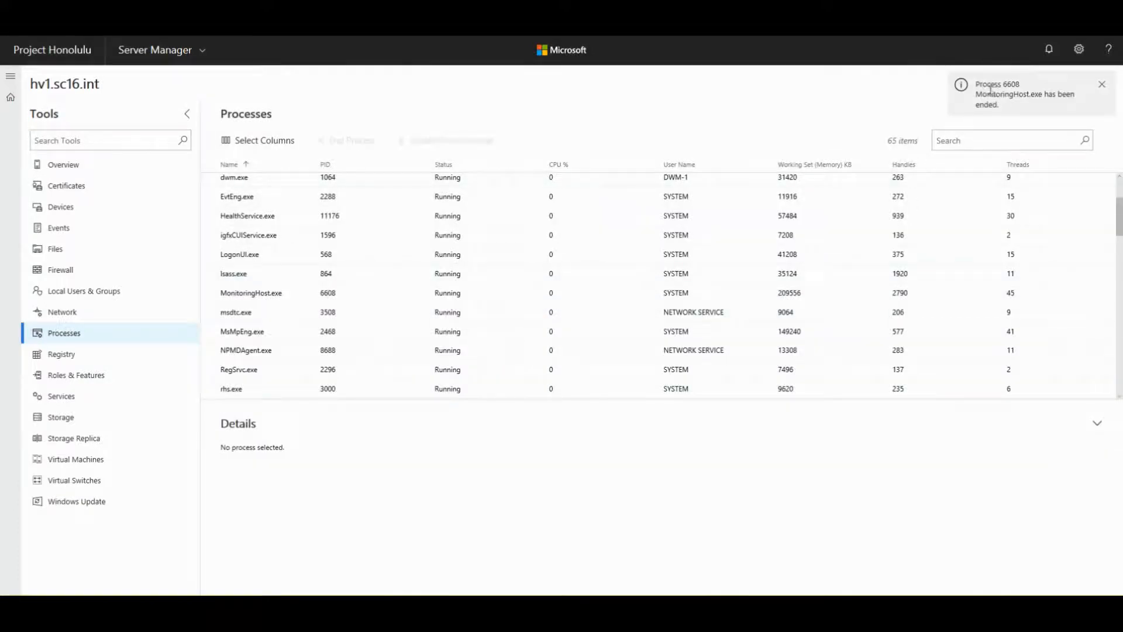
pyautogui.moveTo(978, 85); pyautogui.dragTo(1022, 107)
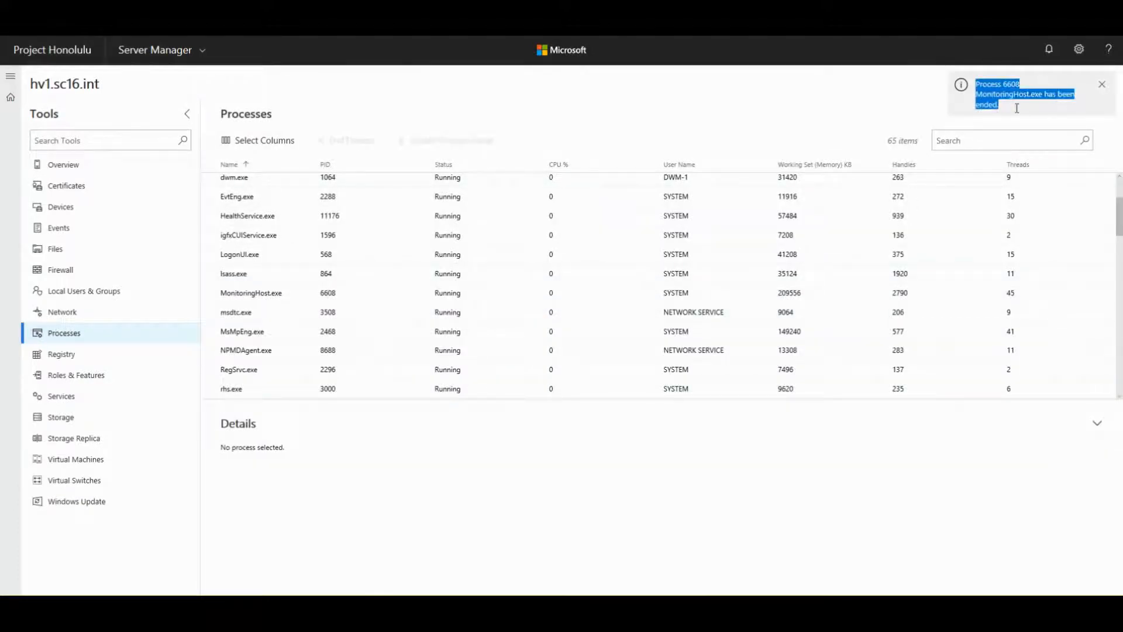
pyautogui.click(833, 156)
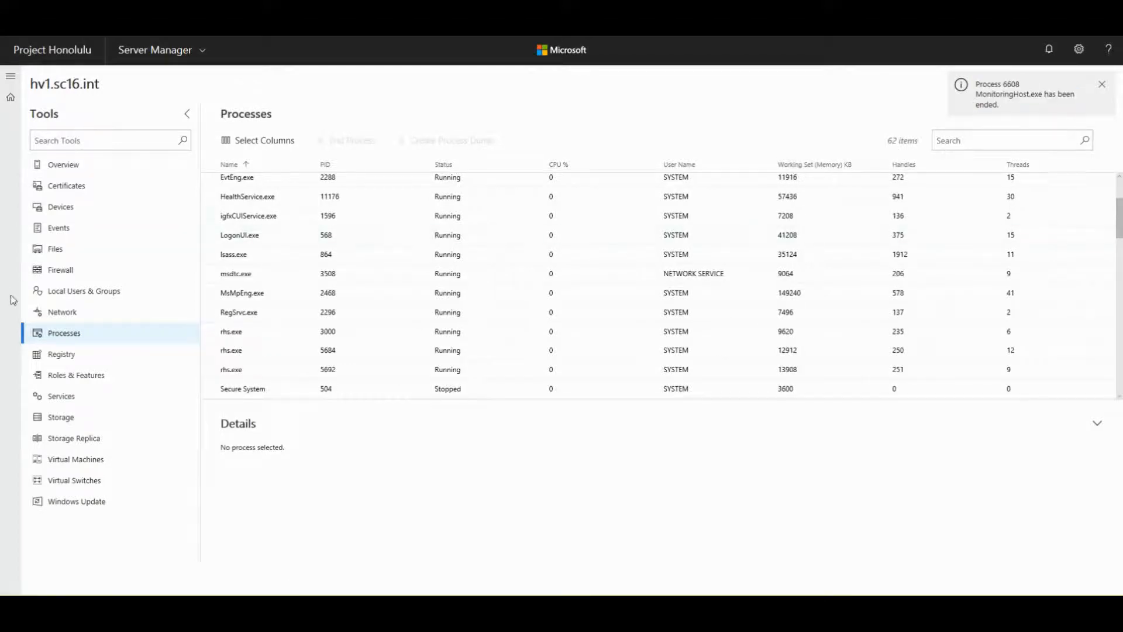
# - Re-sort by Name ascending and show CPU details for EvtEng.exe (PID 2288)
pyautogui.click(230, 165)
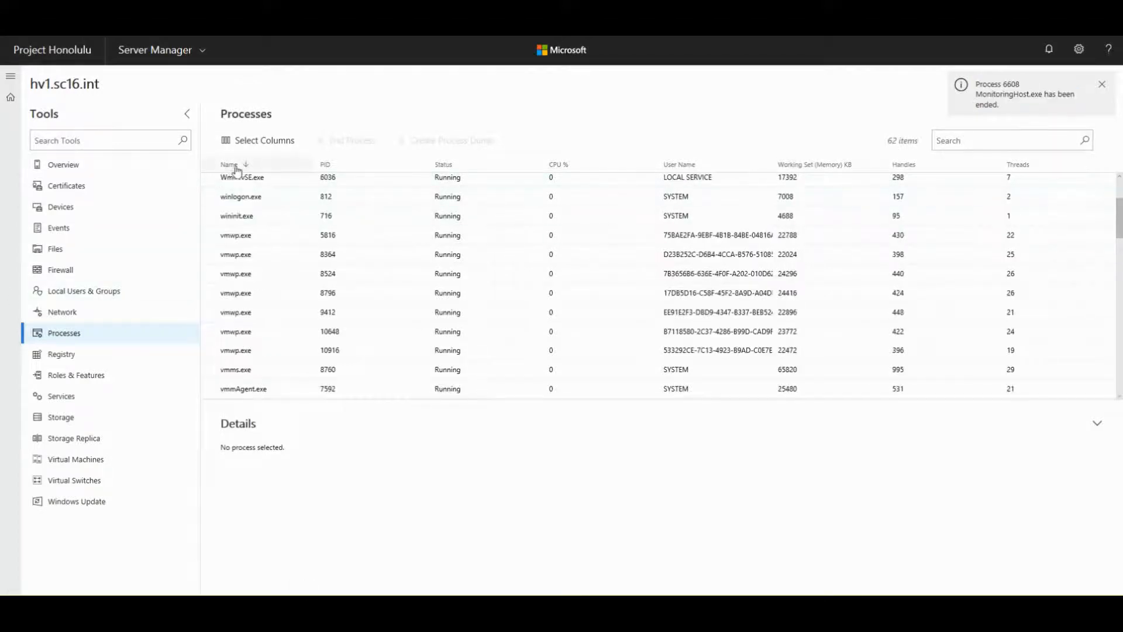
pyautogui.click(232, 167)
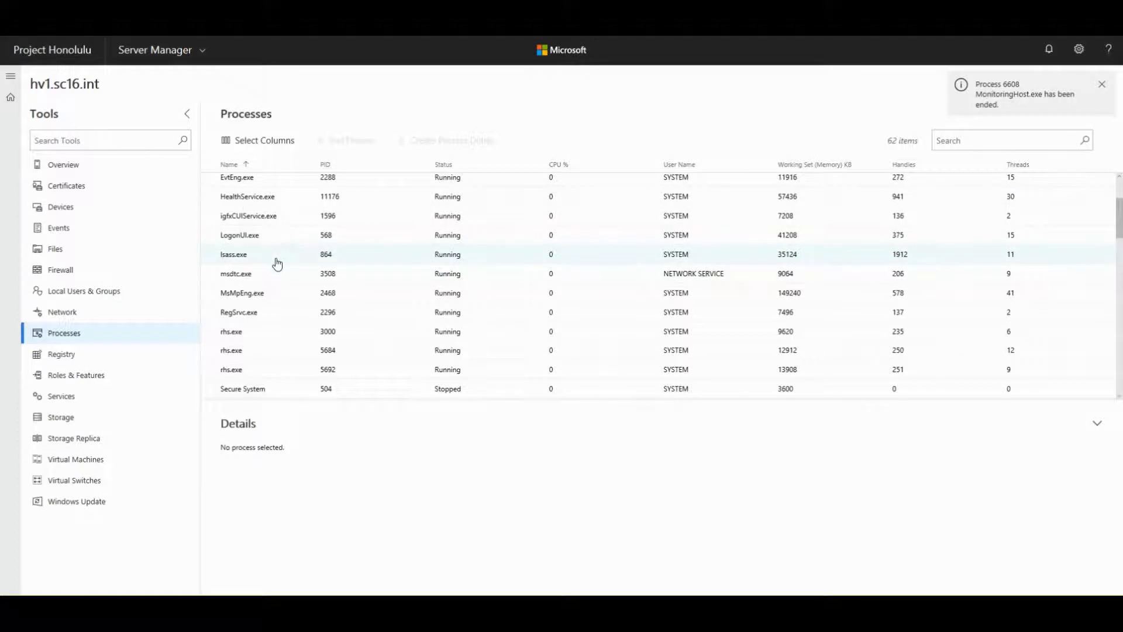
pyautogui.scroll(-2, 279, 371)
pyautogui.scroll(3, 279, 371)
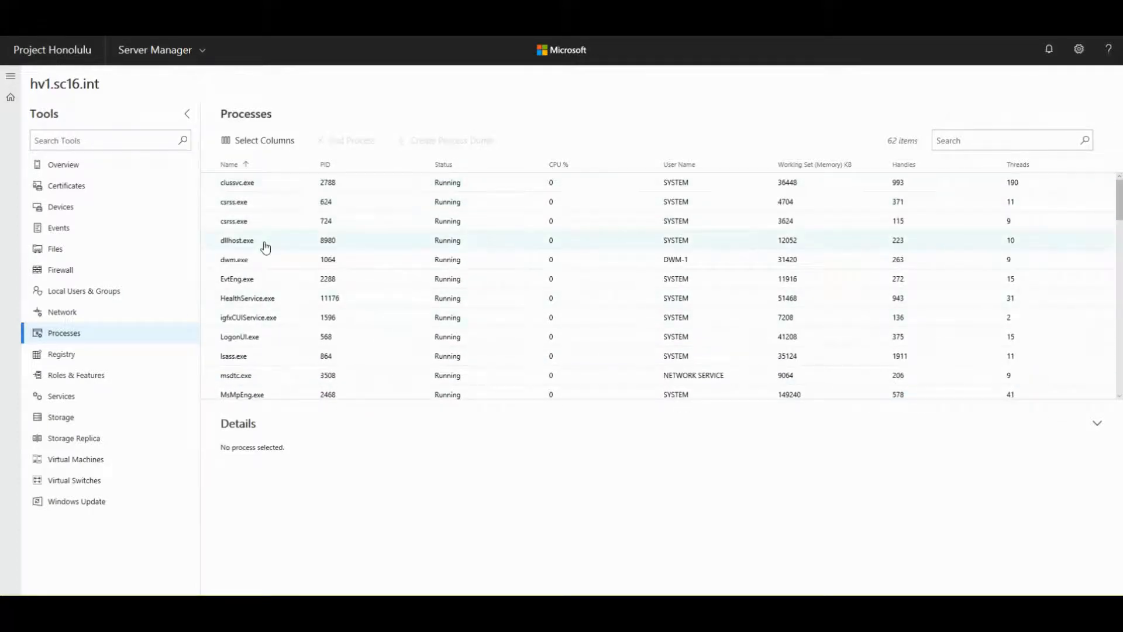
pyautogui.scroll(-1, 265, 247)
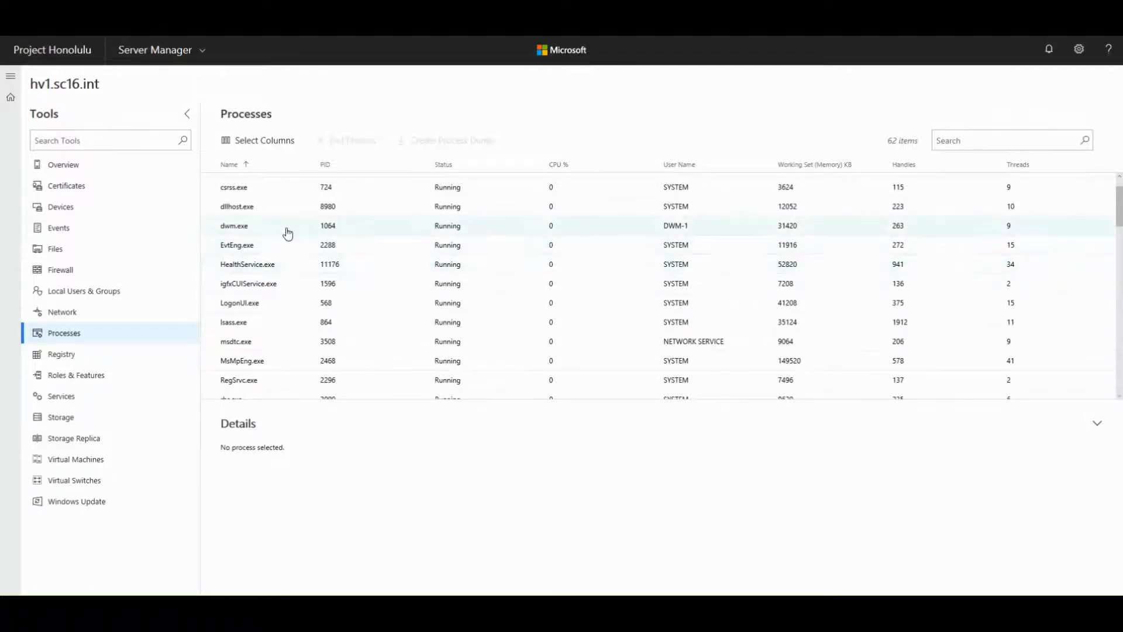
pyautogui.scroll(-3, 287, 233)
pyautogui.scroll(-10, 286, 233)
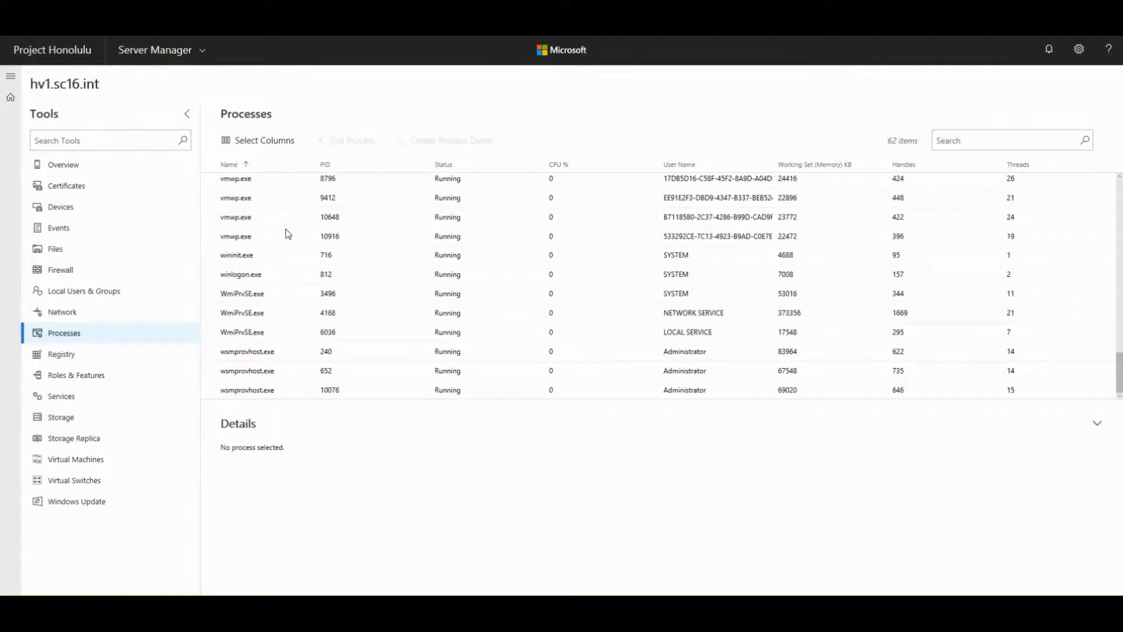
pyautogui.scroll(15, 269, 251)
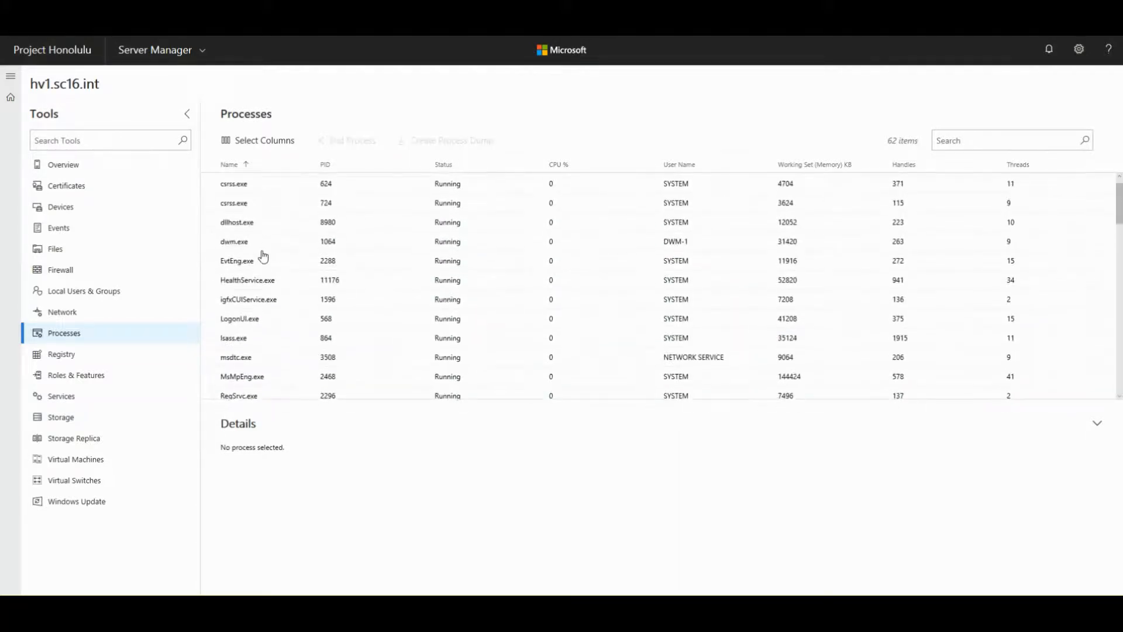
pyautogui.scroll(-1, 263, 255)
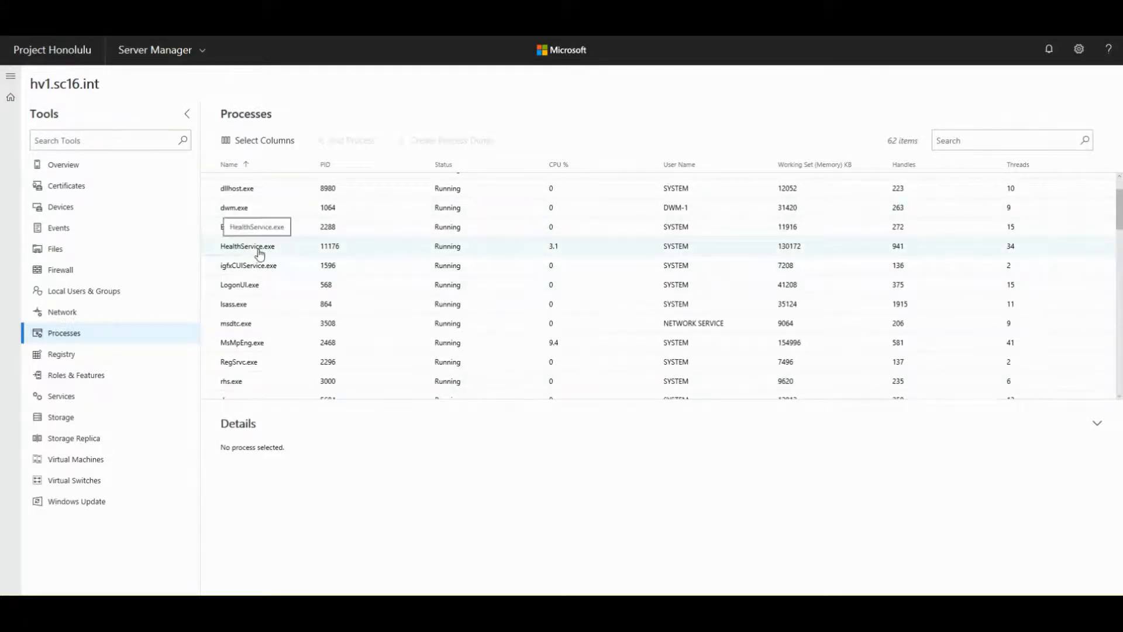
pyautogui.click(234, 228)
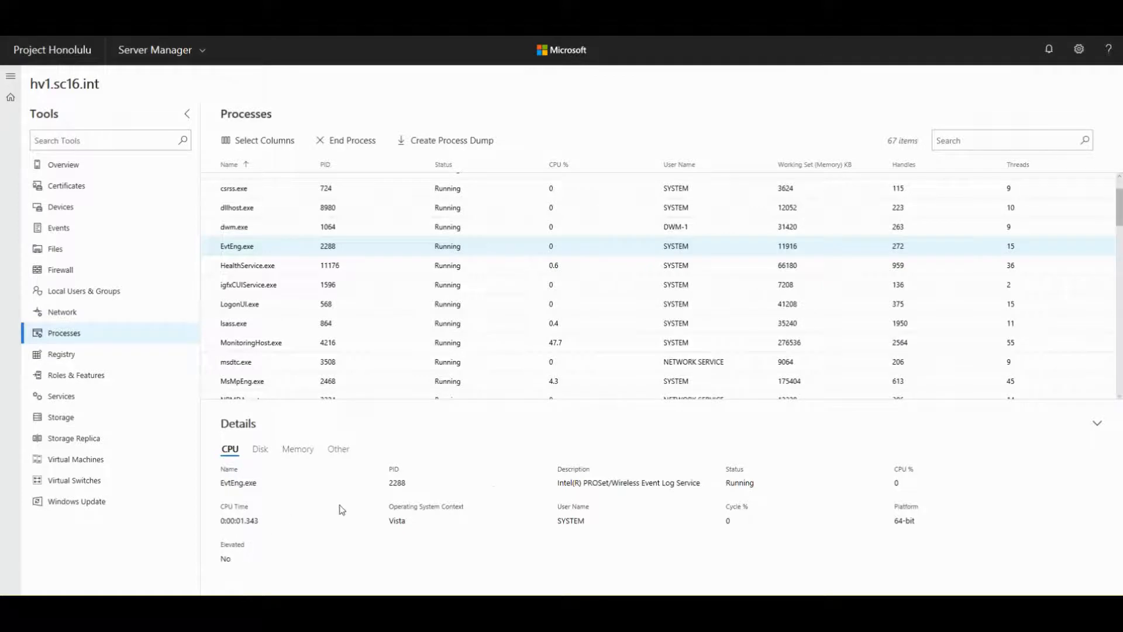
# - Check EvtEng.exe's Disk, Memory and Other details: Handles 272, Threads 15
pyautogui.click(261, 455)
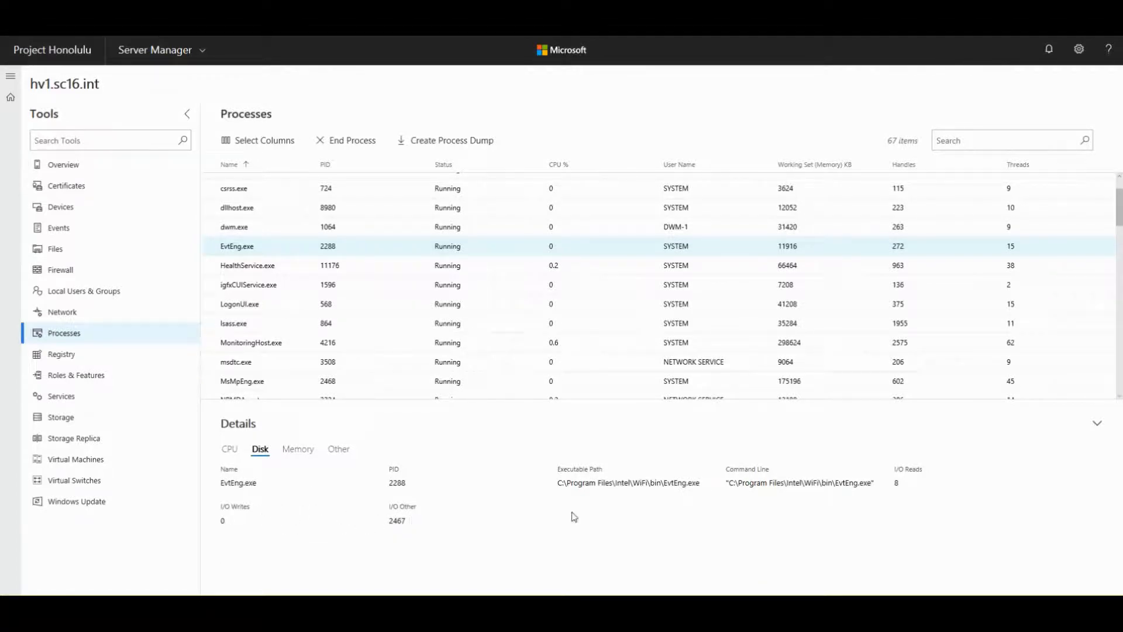
pyautogui.click(293, 454)
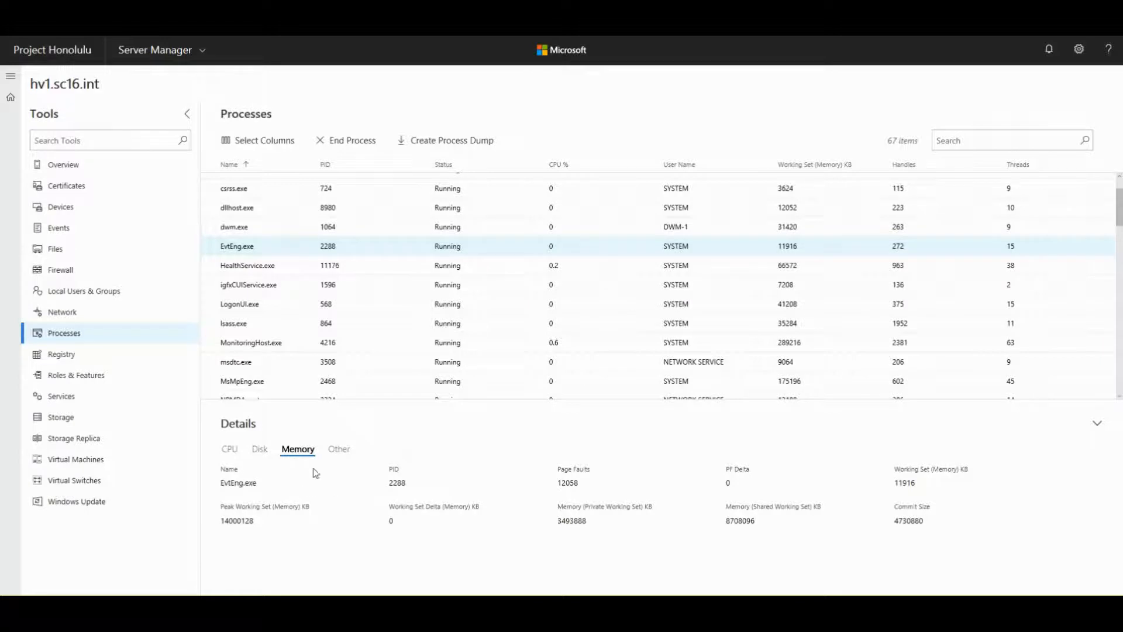
pyautogui.click(331, 458)
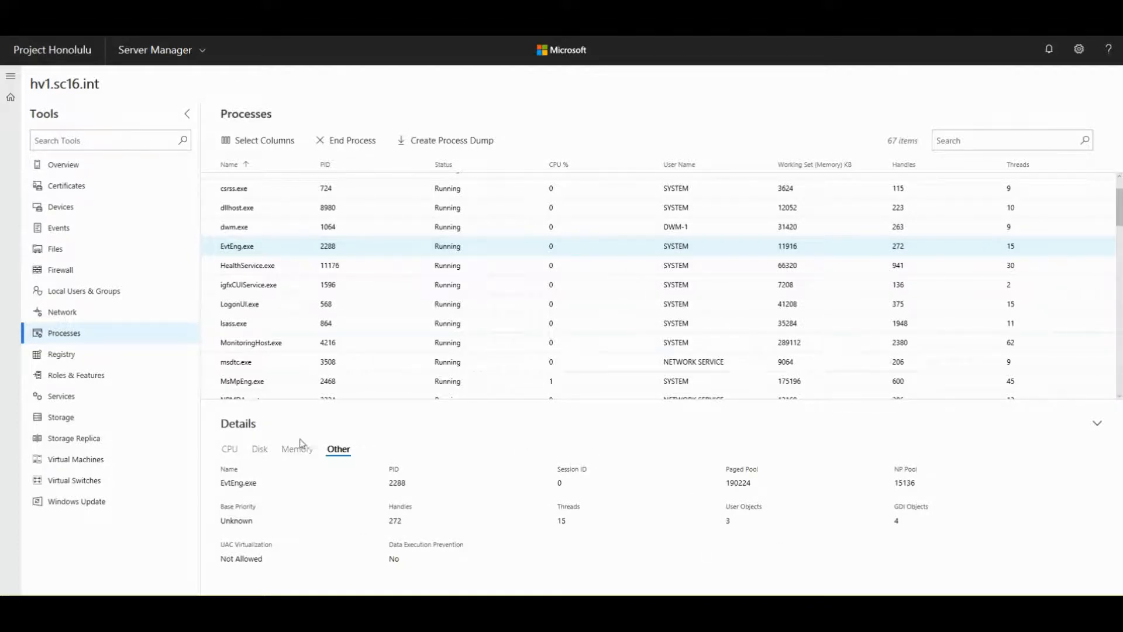
# - Open the Registry and expand HKEY_LOCAL_MACHINE > SOFTWARE > Microsoft
pyautogui.click(61, 355)
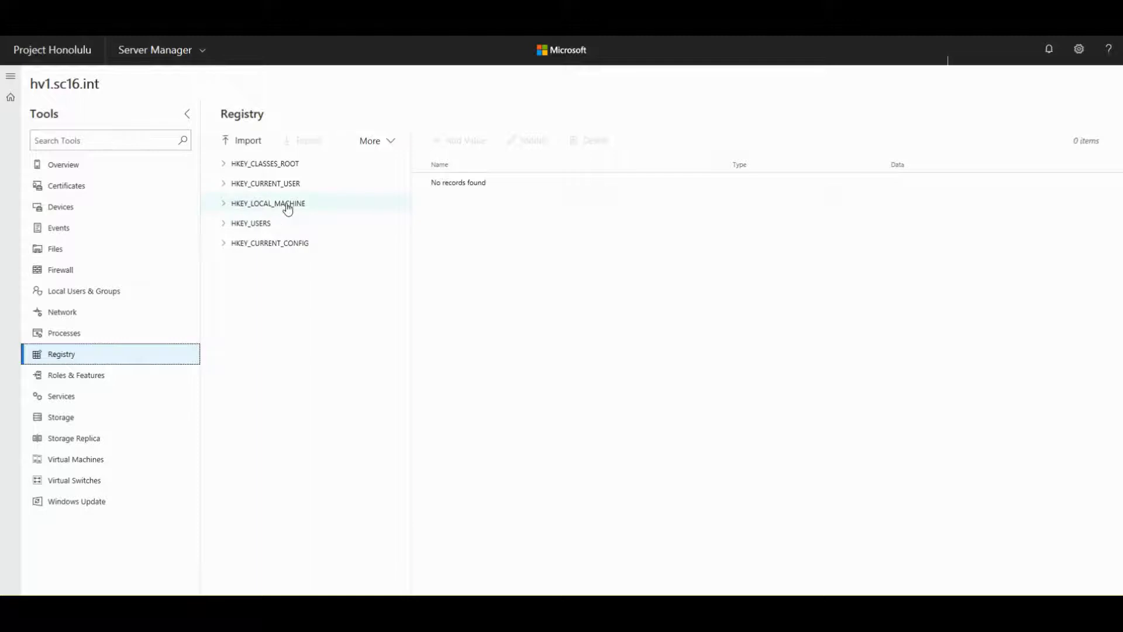
pyautogui.doubleClick(266, 206)
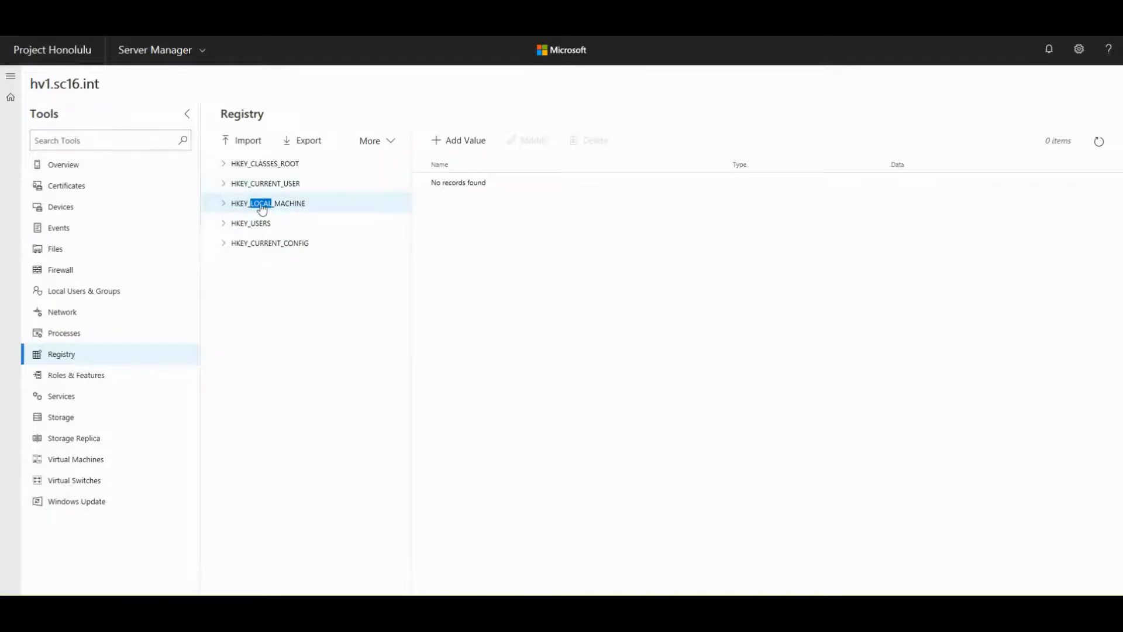
pyautogui.doubleClick(239, 206)
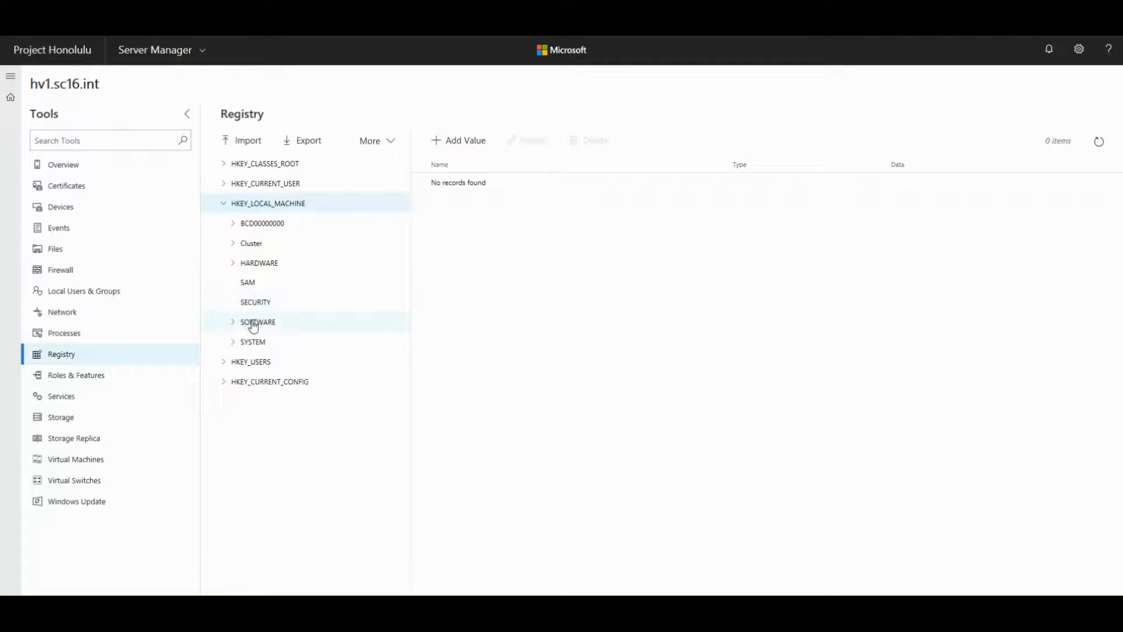
pyautogui.click(252, 323)
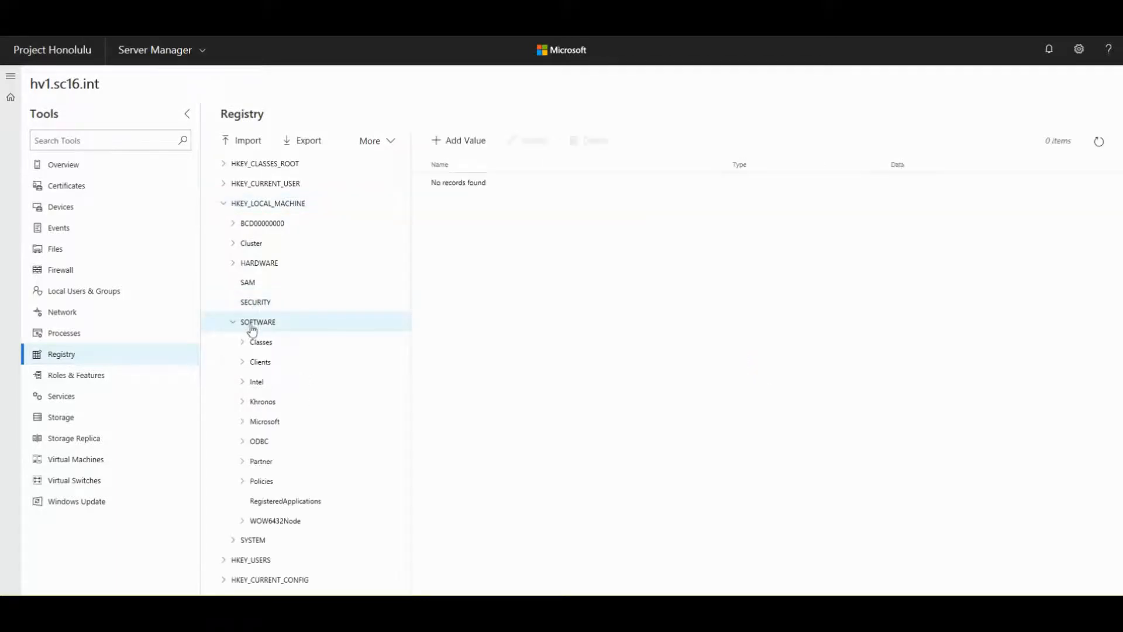
pyautogui.click(264, 423)
# - Expand the Microsoft Data Protection Manager key to reveal its Agent and Setup subkeys
pyautogui.scroll(-20, 265, 427)
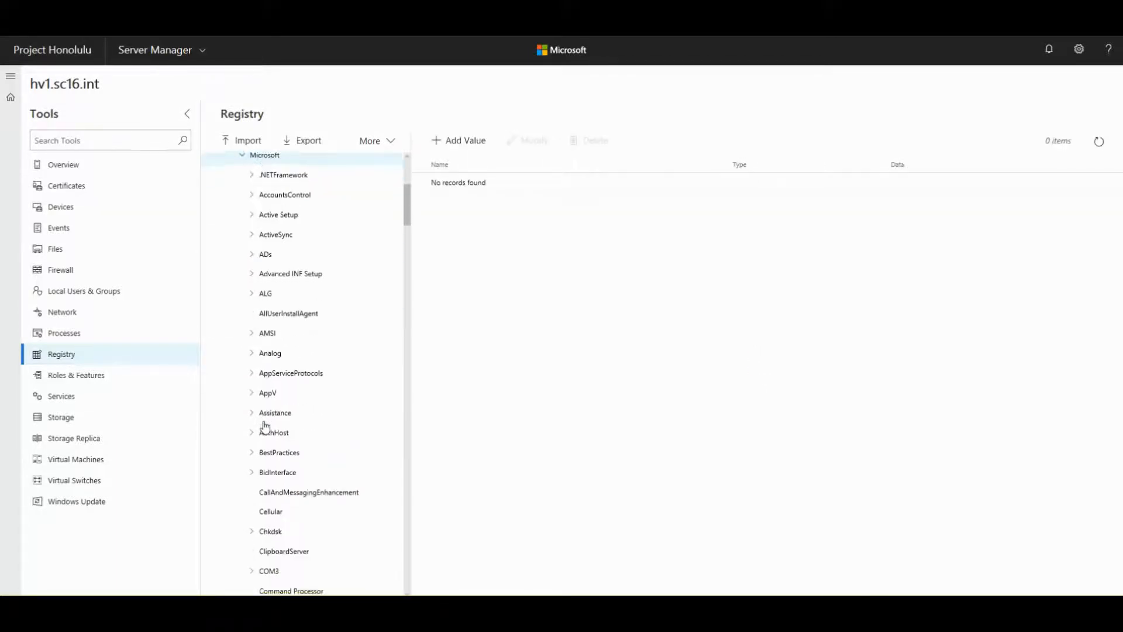
pyautogui.scroll(-5, 283, 296)
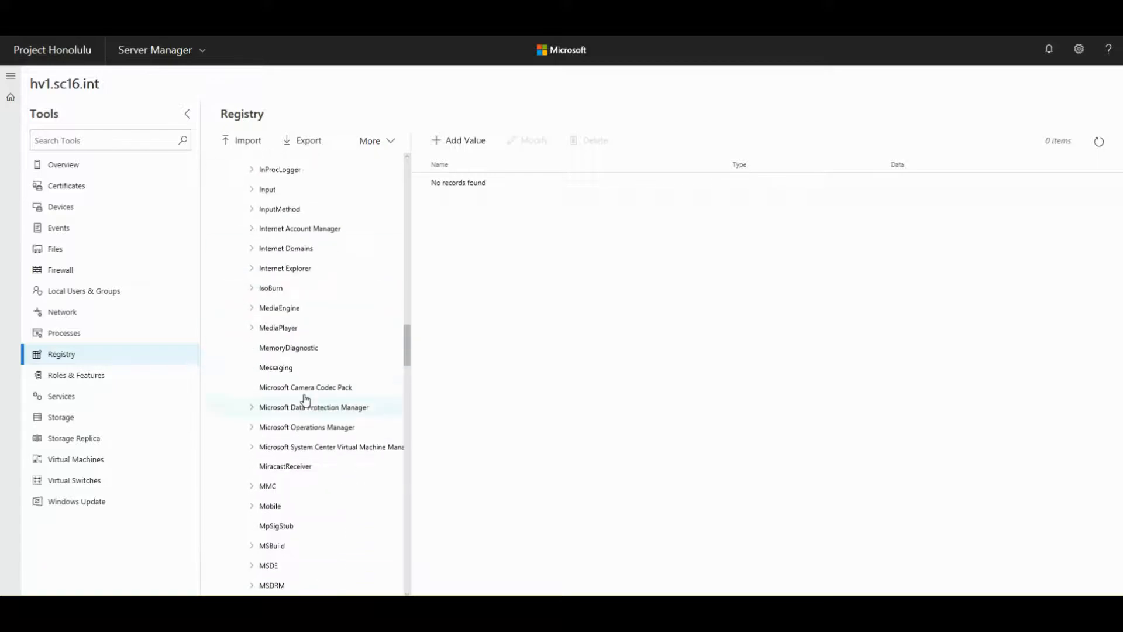
pyautogui.scroll(-2, 272, 451)
pyautogui.scroll(4, 269, 454)
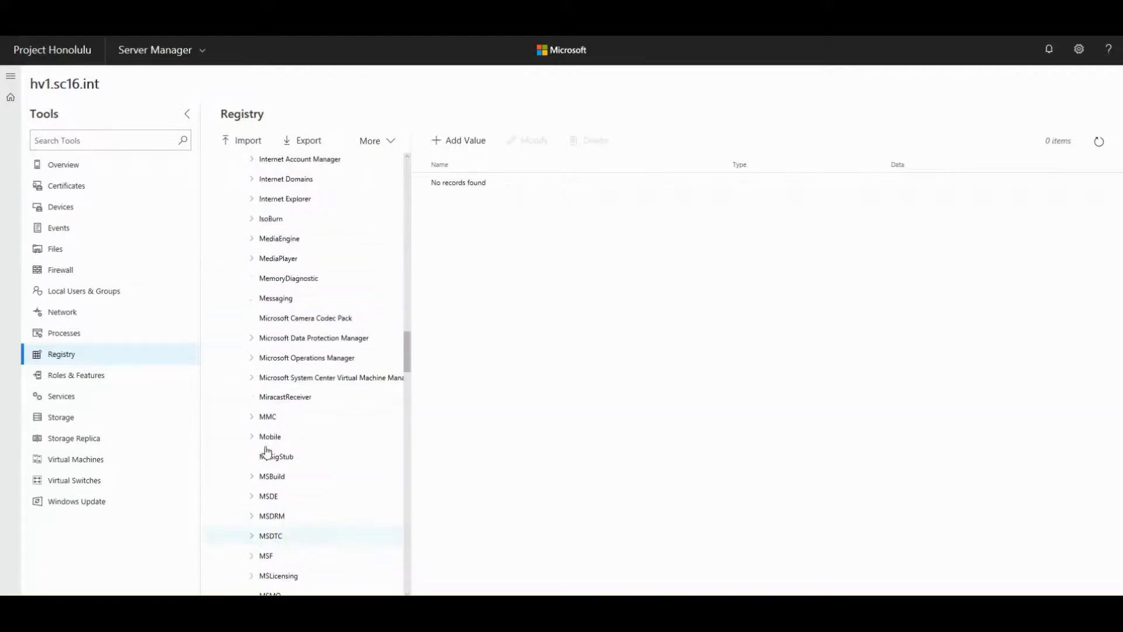
pyautogui.doubleClick(303, 340)
pyautogui.click(304, 340)
pyautogui.click(305, 341)
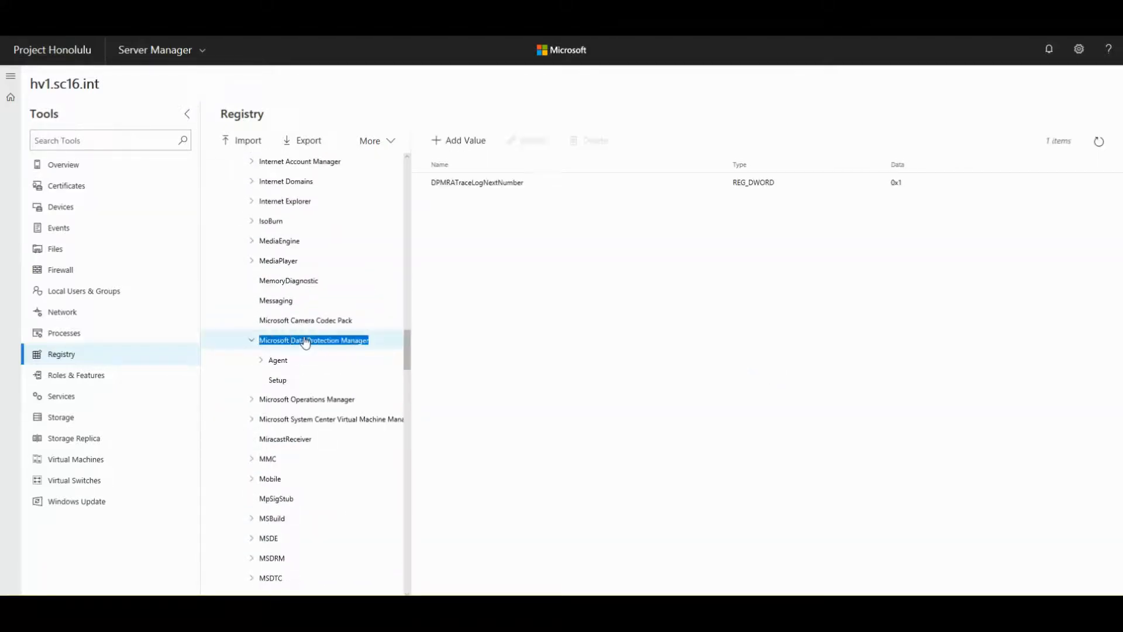
pyautogui.click(305, 340)
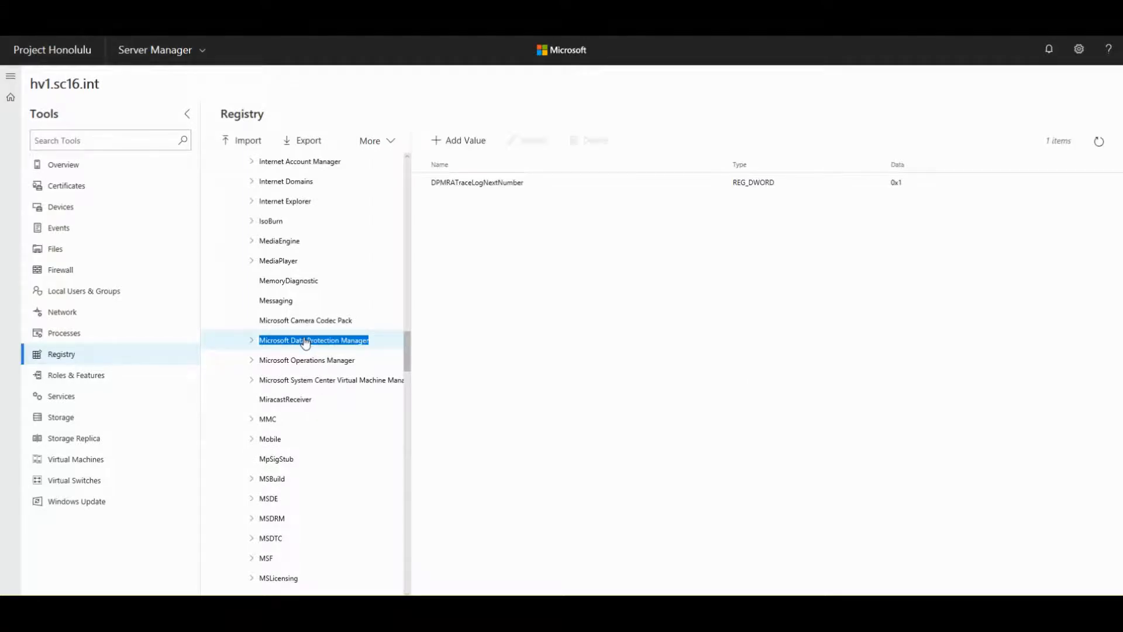
pyautogui.click(251, 340)
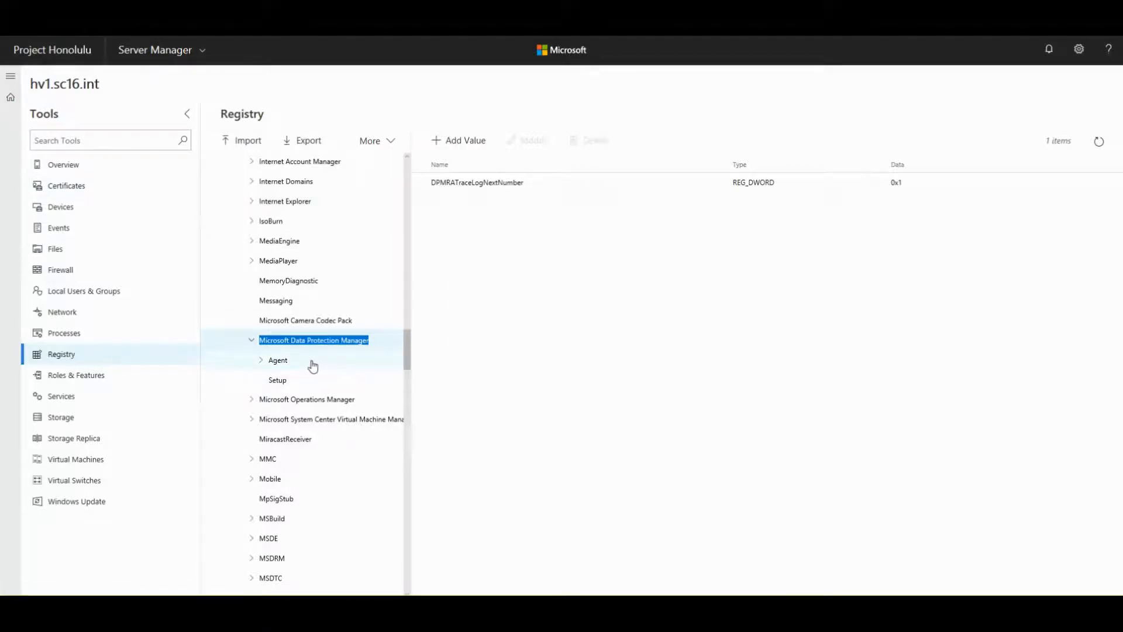
# - Expand Microsoft Operations Manager > 3.0 > Agent Management Groups and show SC16-001's values
pyautogui.doubleClick(300, 399)
pyautogui.doubleClick(277, 405)
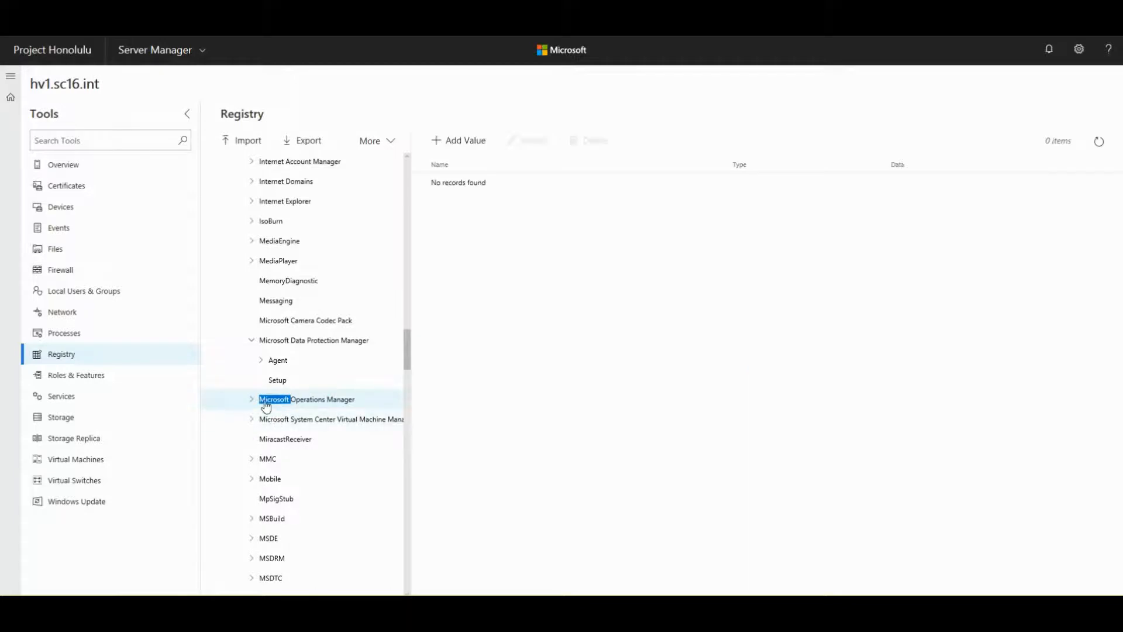
pyautogui.click(265, 402)
pyautogui.doubleClick(274, 420)
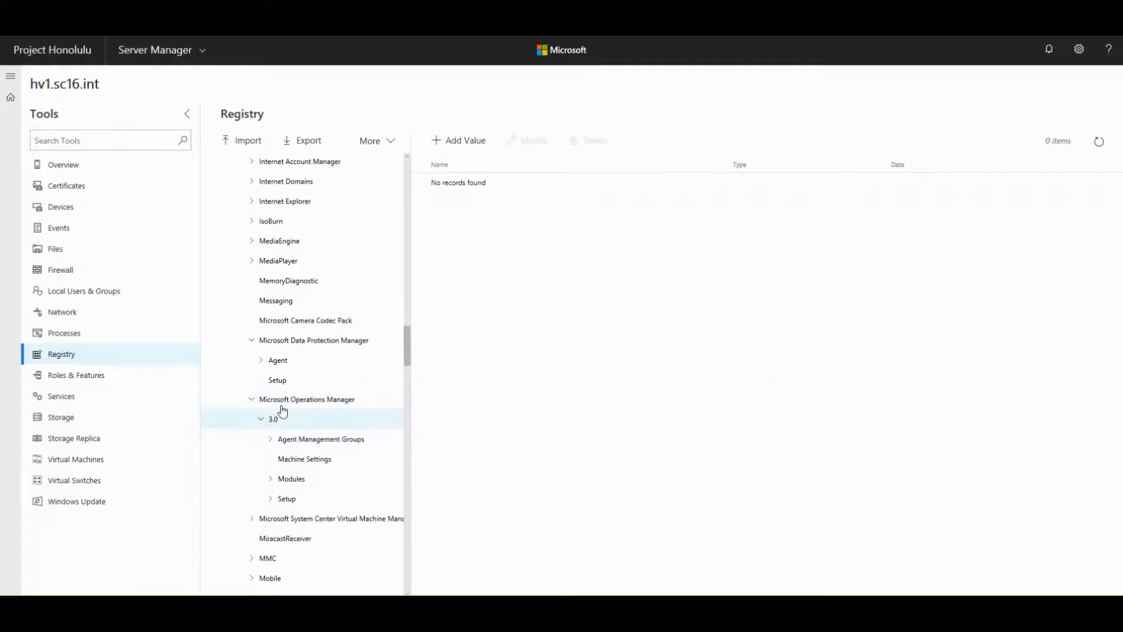
pyautogui.doubleClick(288, 439)
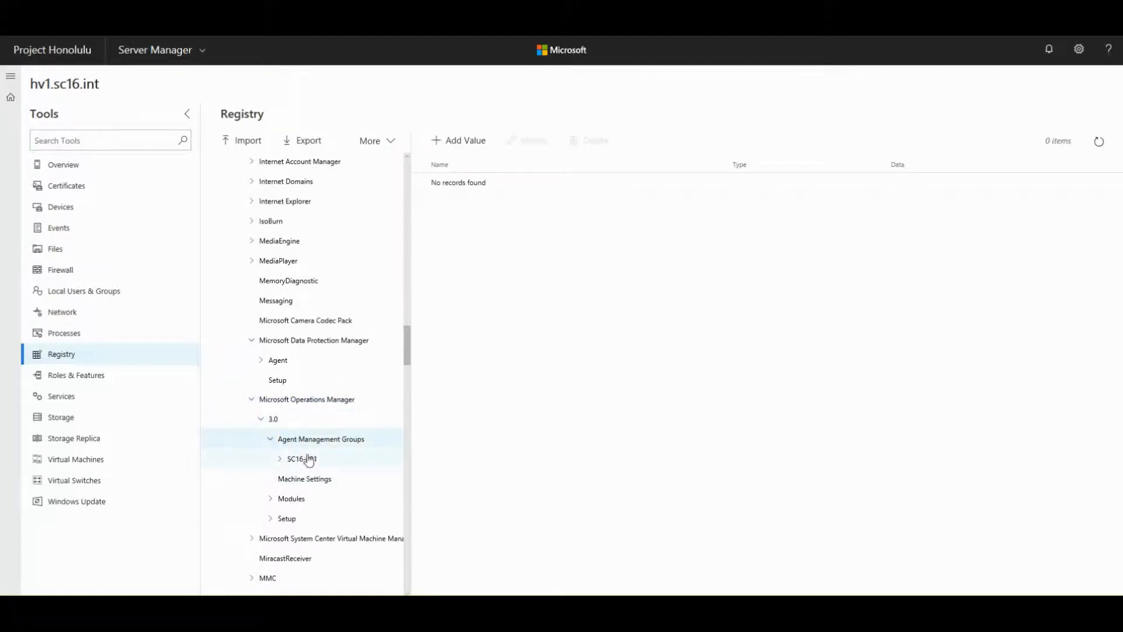
pyautogui.doubleClick(301, 461)
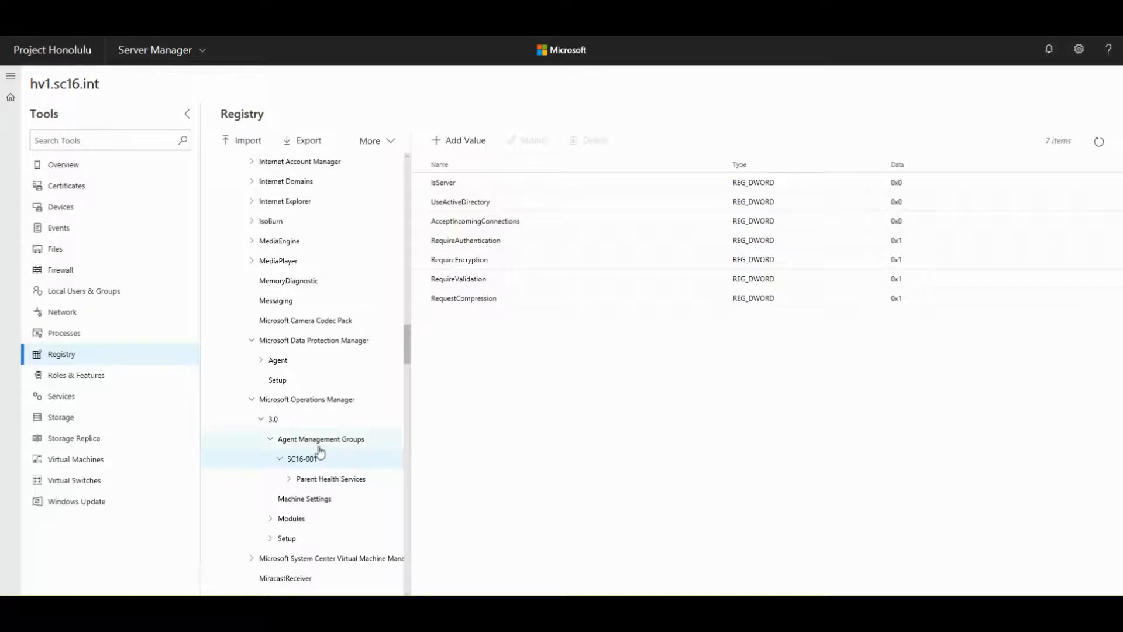
# - Browse the Virtual Machine Manager Setup and EventSystem keys, then collapse them
pyautogui.click(251, 401)
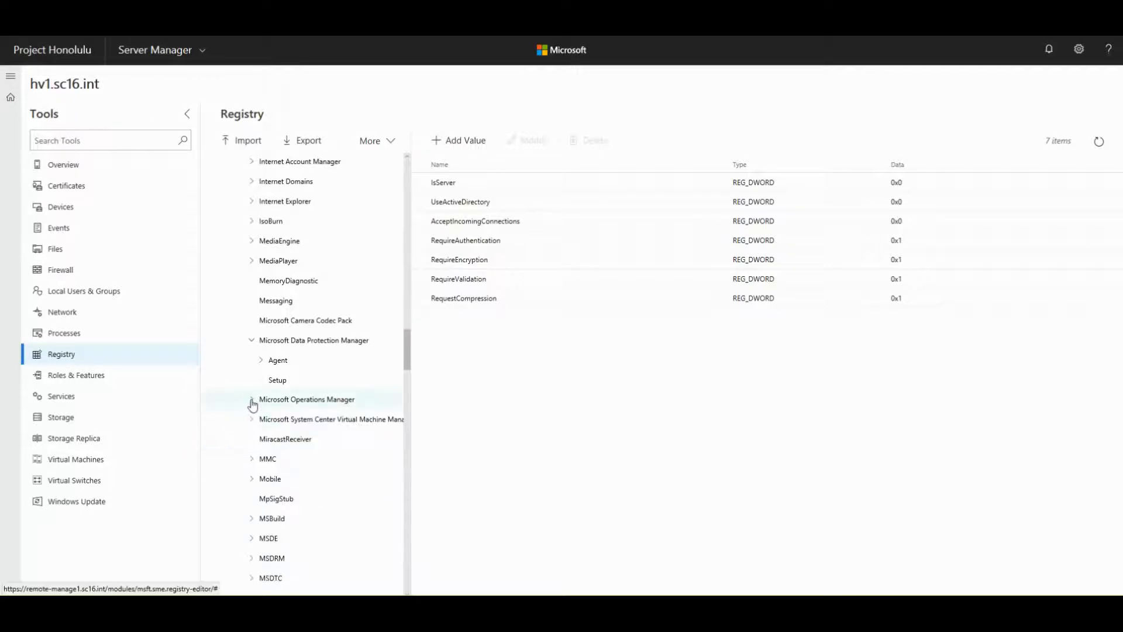
pyautogui.click(303, 420)
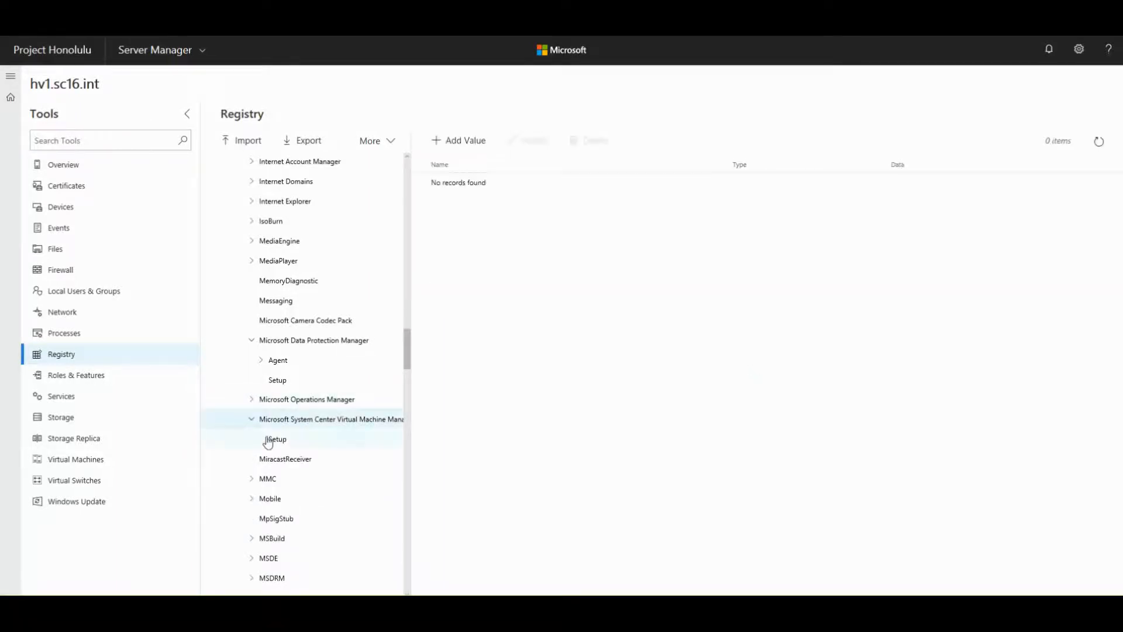
pyautogui.click(285, 440)
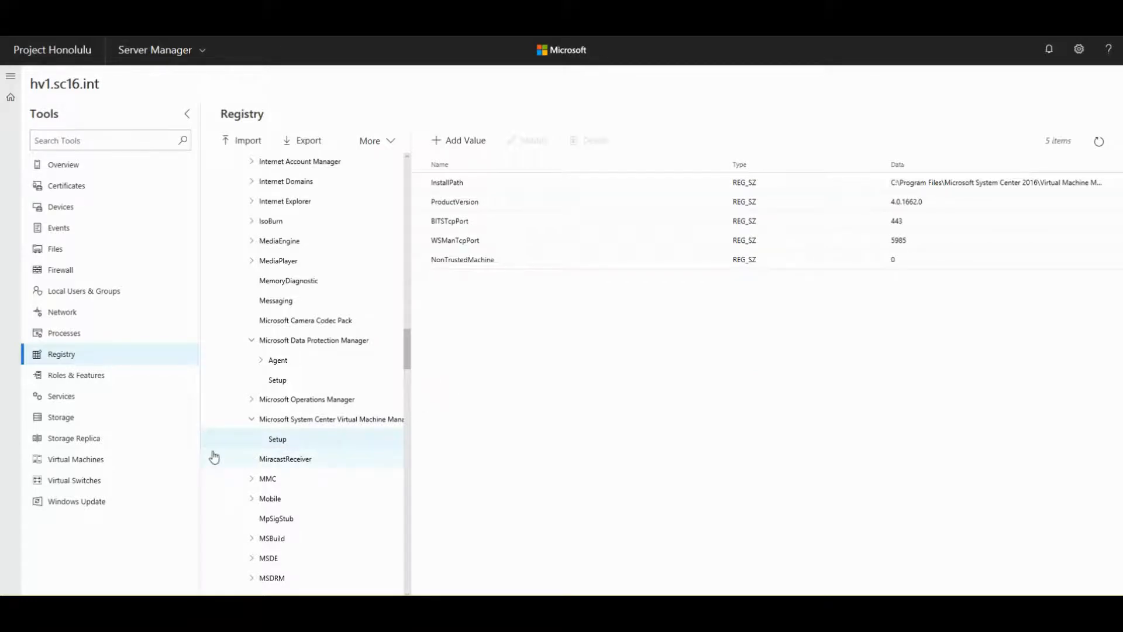
pyautogui.click(252, 419)
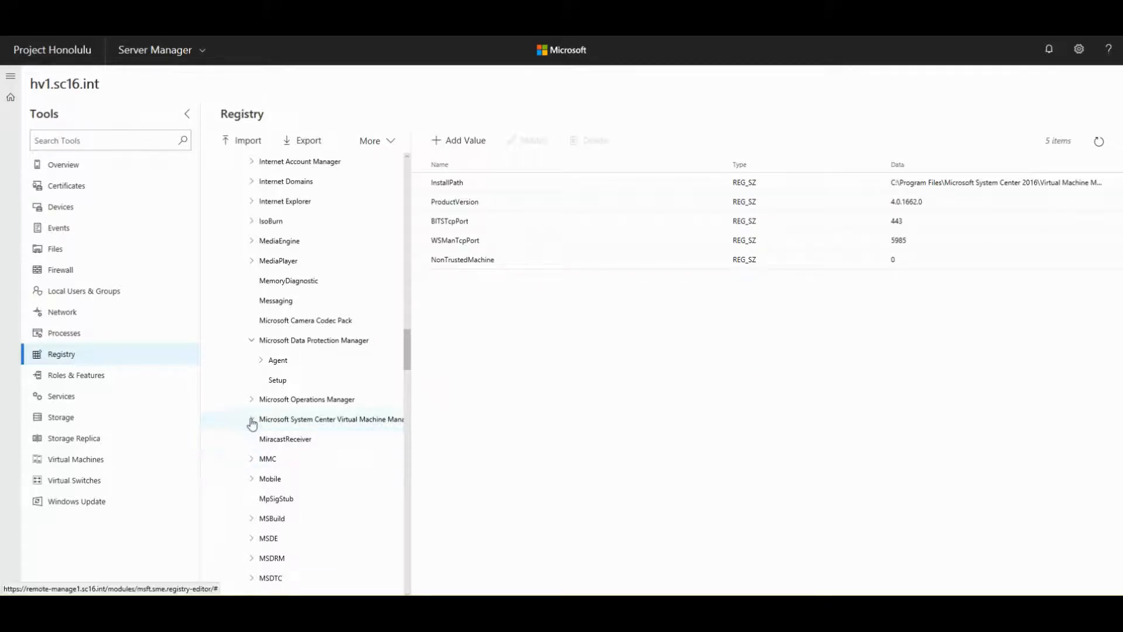
pyautogui.scroll(-10, 281, 426)
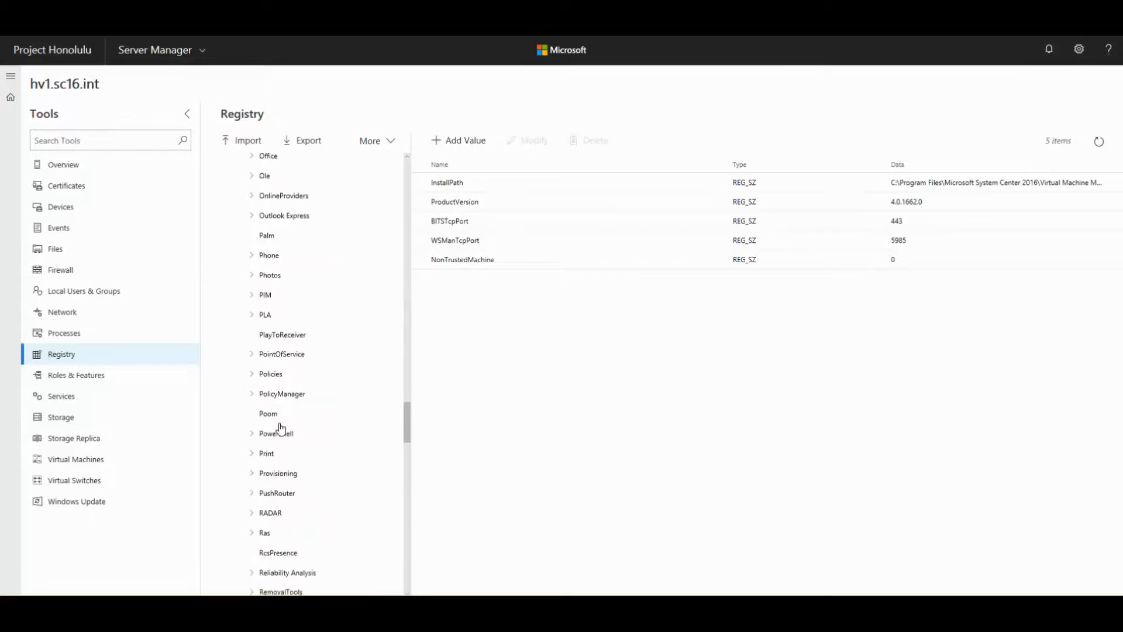
pyautogui.scroll(15, 281, 426)
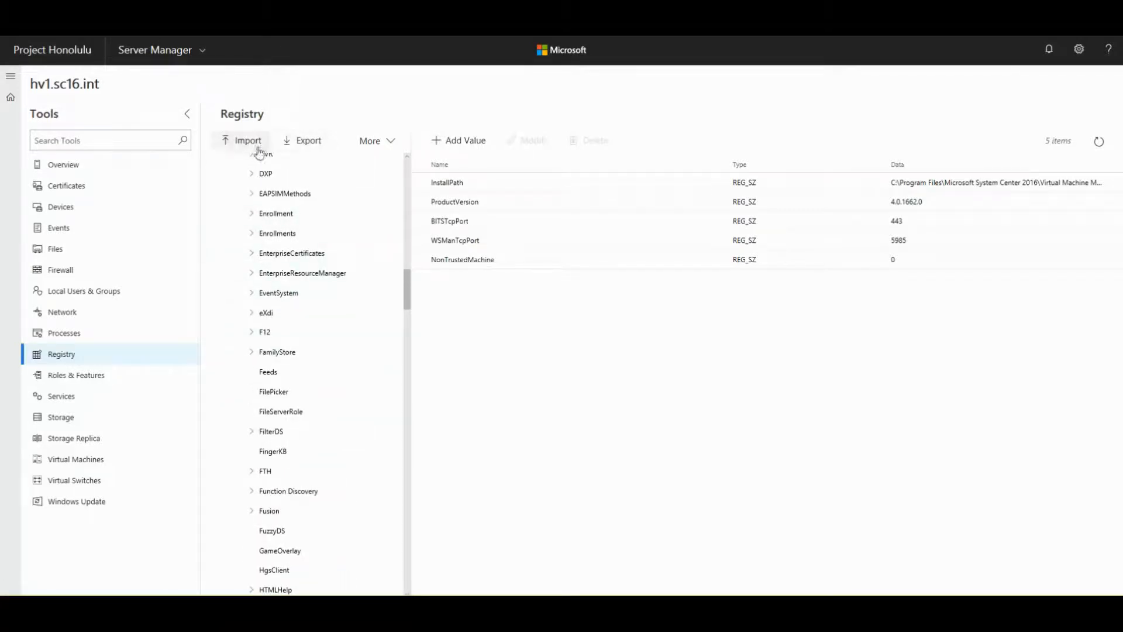
pyautogui.click(265, 293)
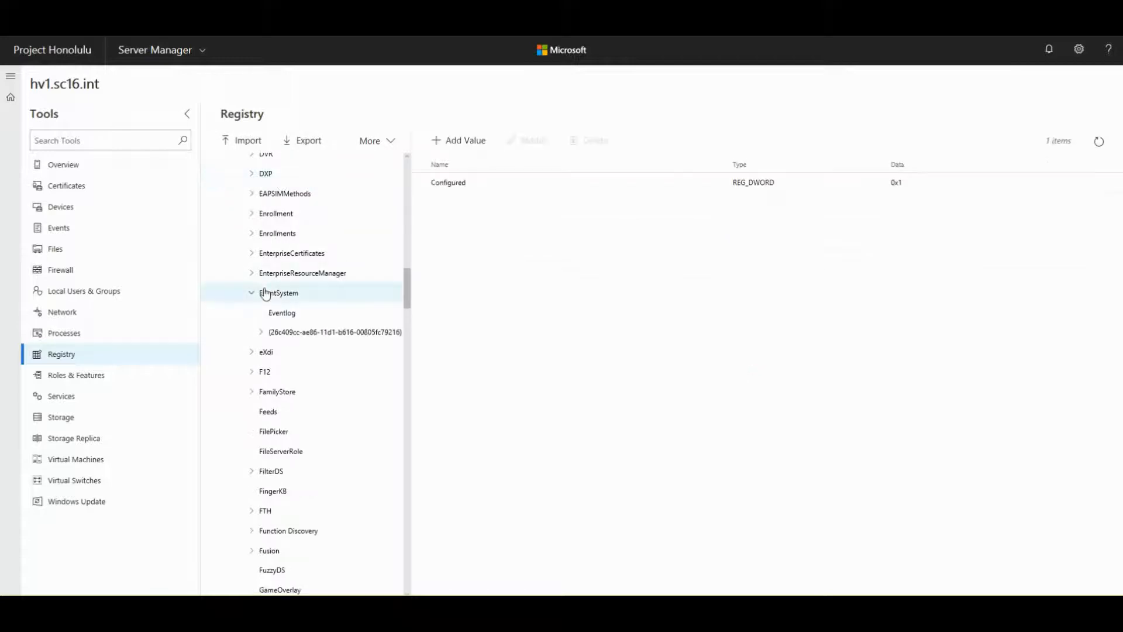
pyautogui.click(265, 292)
pyautogui.scroll(-15, 307, 383)
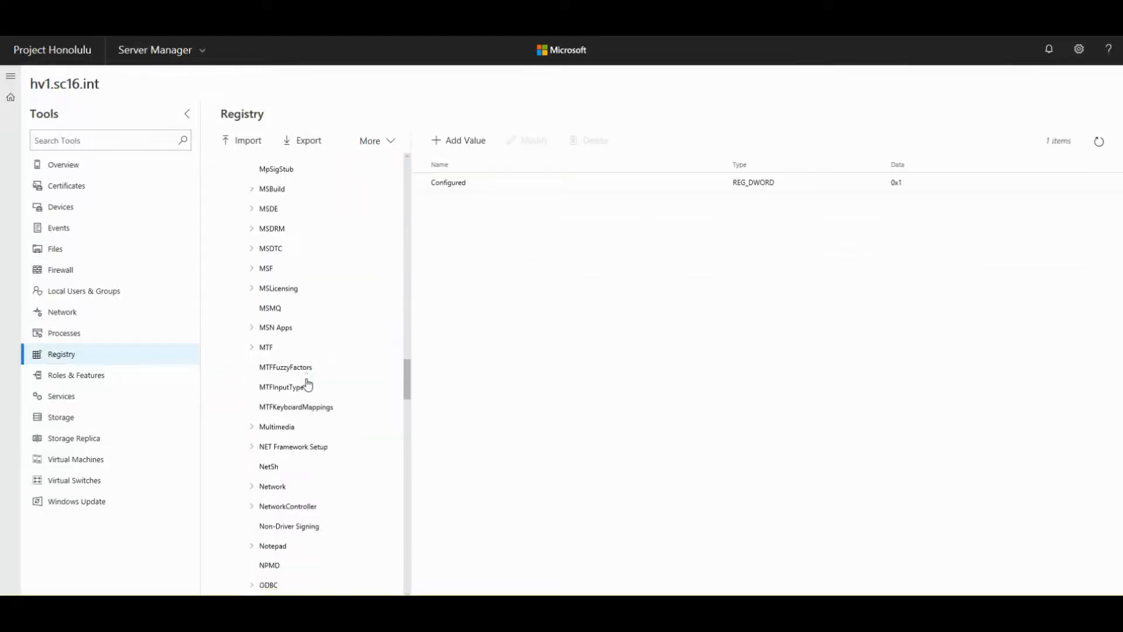
pyautogui.scroll(7, 307, 385)
# - Expand Microsoft Operations Manager > 3.0 and open Agent Management Groups
pyautogui.click(288, 465)
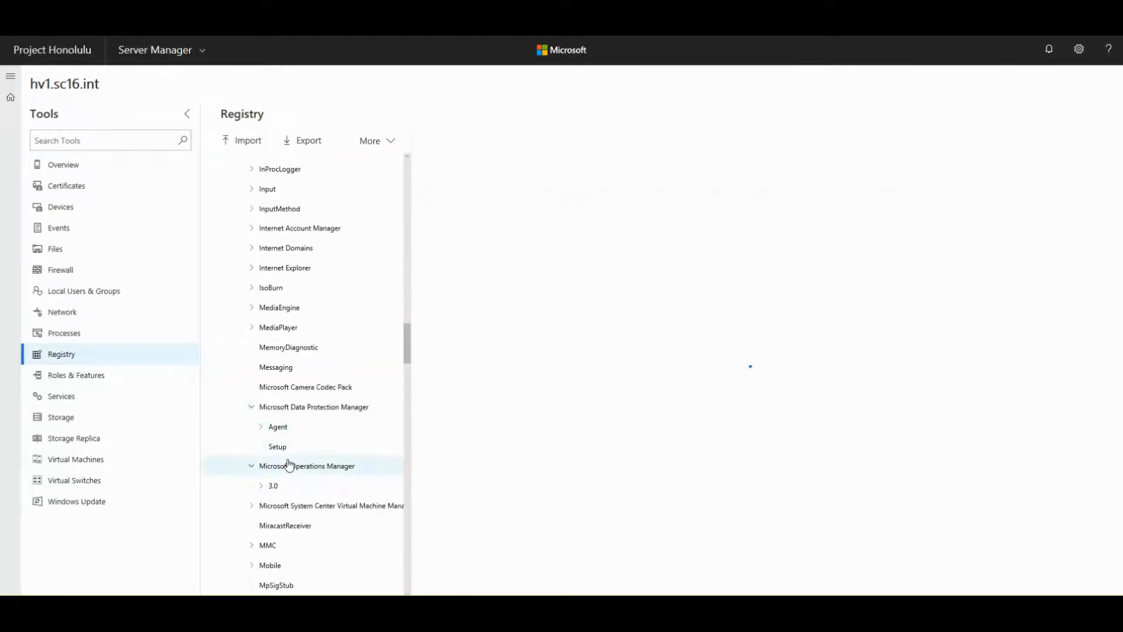
pyautogui.click(274, 486)
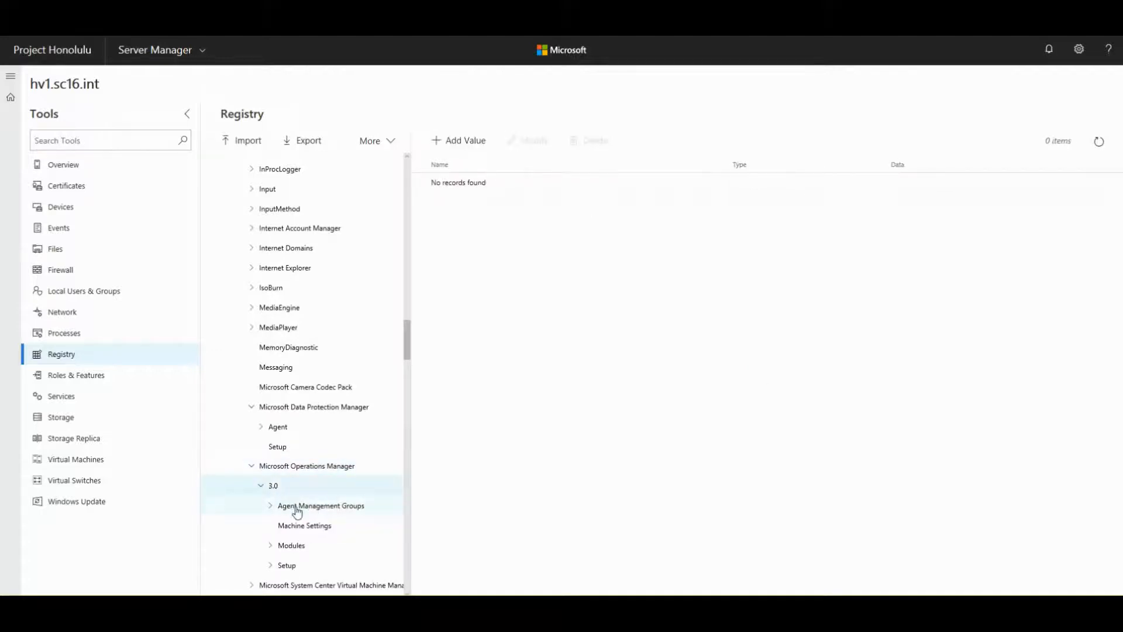
pyautogui.click(298, 509)
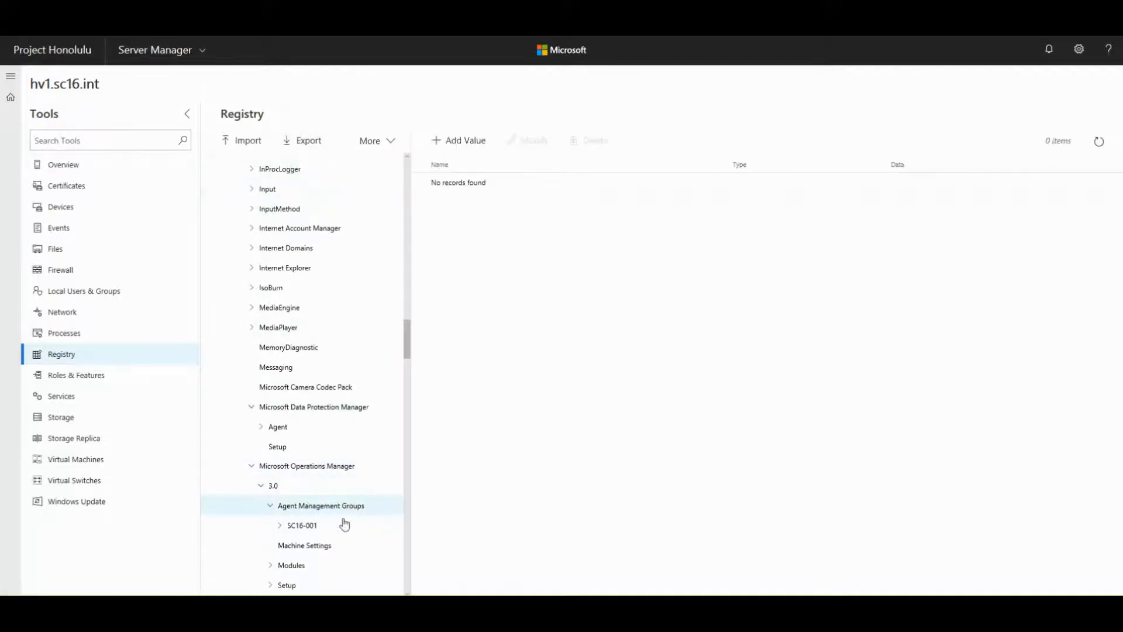
pyautogui.click(292, 507)
pyautogui.click(293, 507)
# - Export Agent Management Groups, discard the .reg download, and cancel the Import panel
pyautogui.click(291, 142)
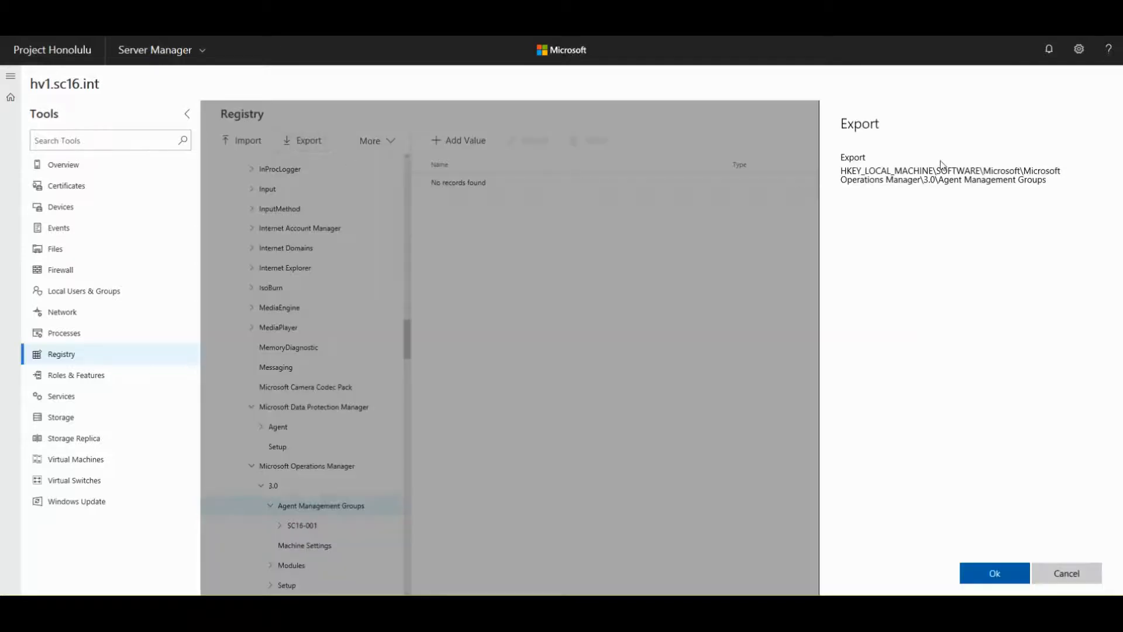
pyautogui.click(994, 578)
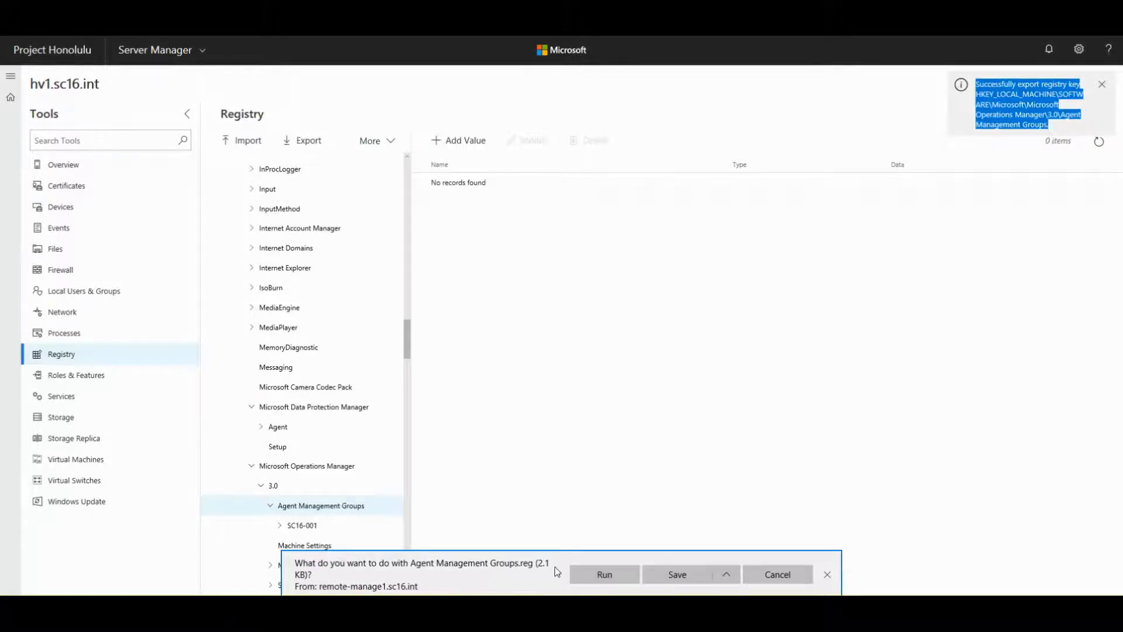
pyautogui.click(778, 578)
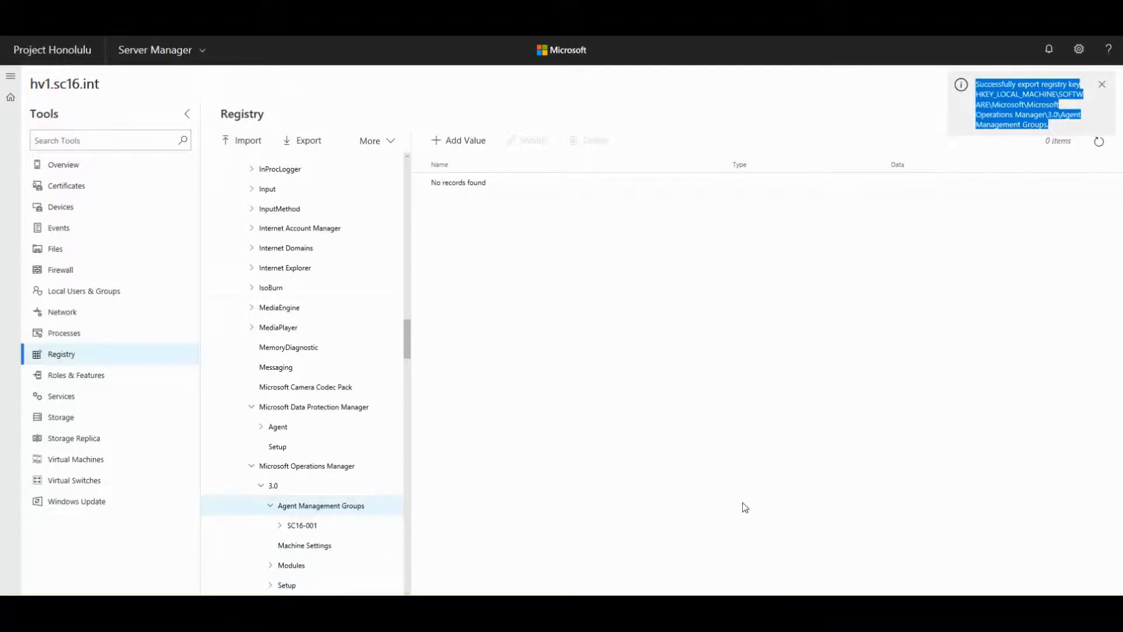
pyautogui.click(237, 148)
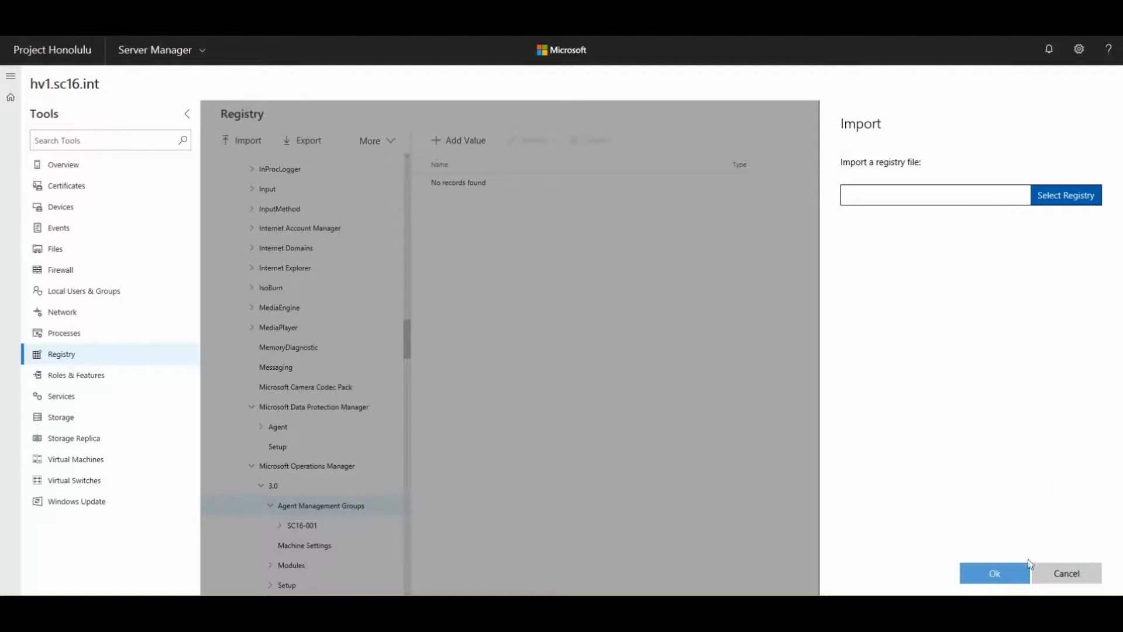
pyautogui.click(1052, 578)
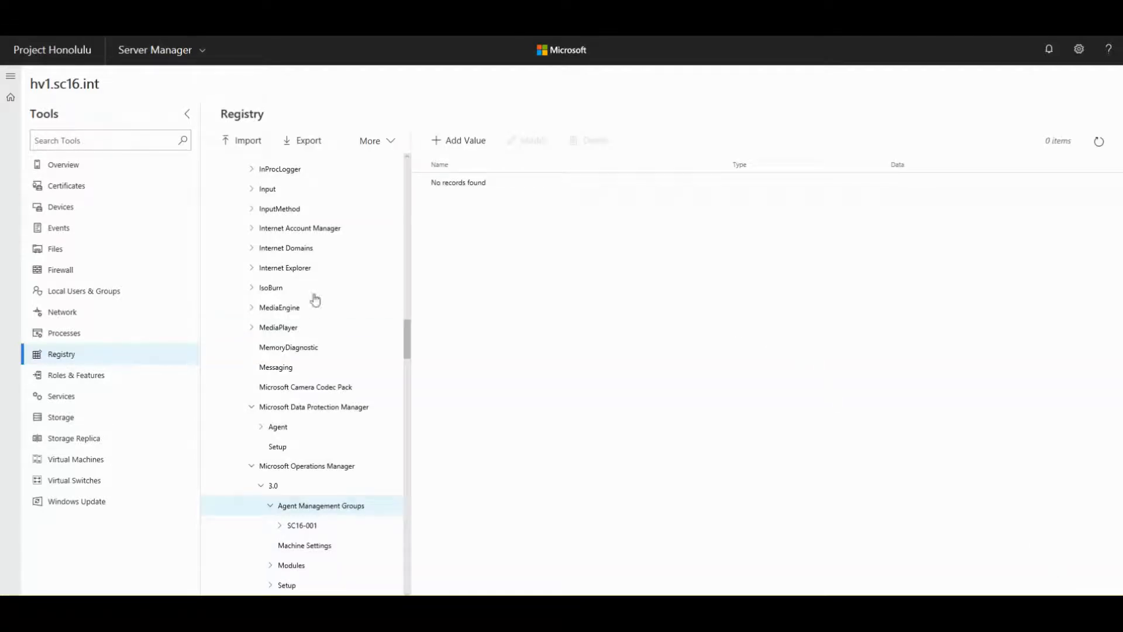
# - Dismiss the More menu, collapse HKEY_LOCAL_MACHINE to the root hives, and go to Roles & Features
pyautogui.click(373, 143)
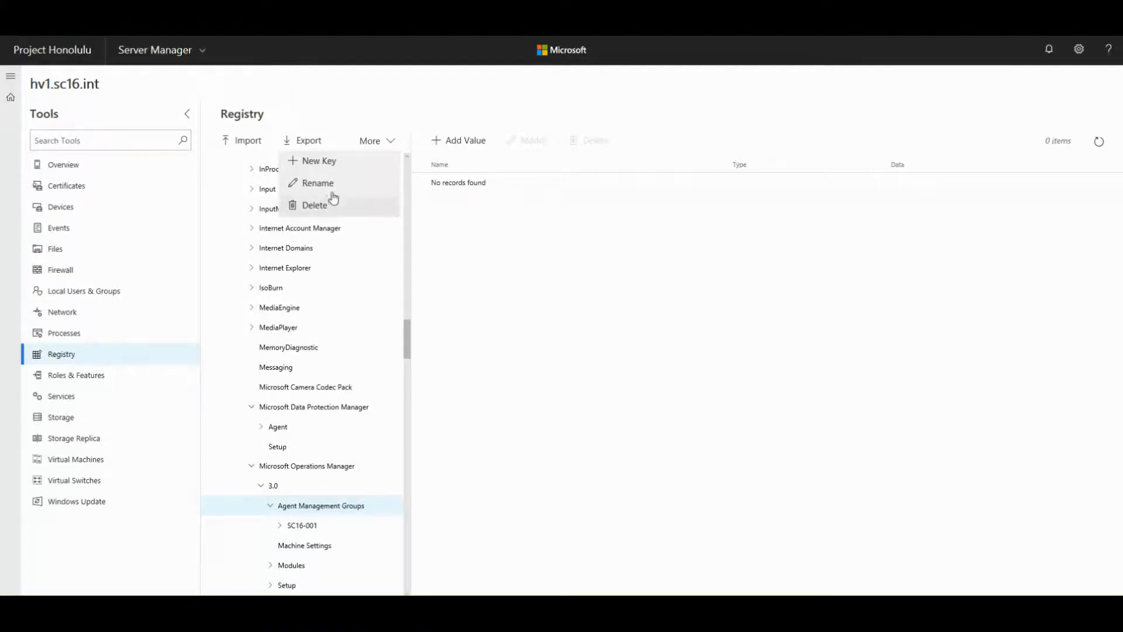
pyautogui.click(488, 260)
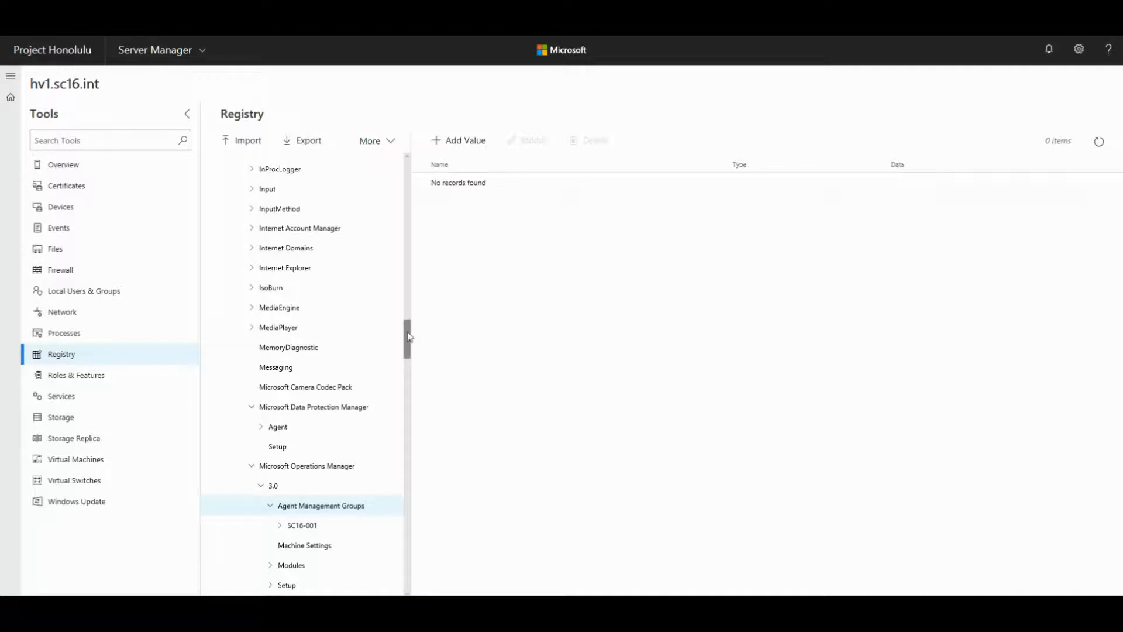
pyautogui.moveTo(408, 336); pyautogui.dragTo(405, 164)
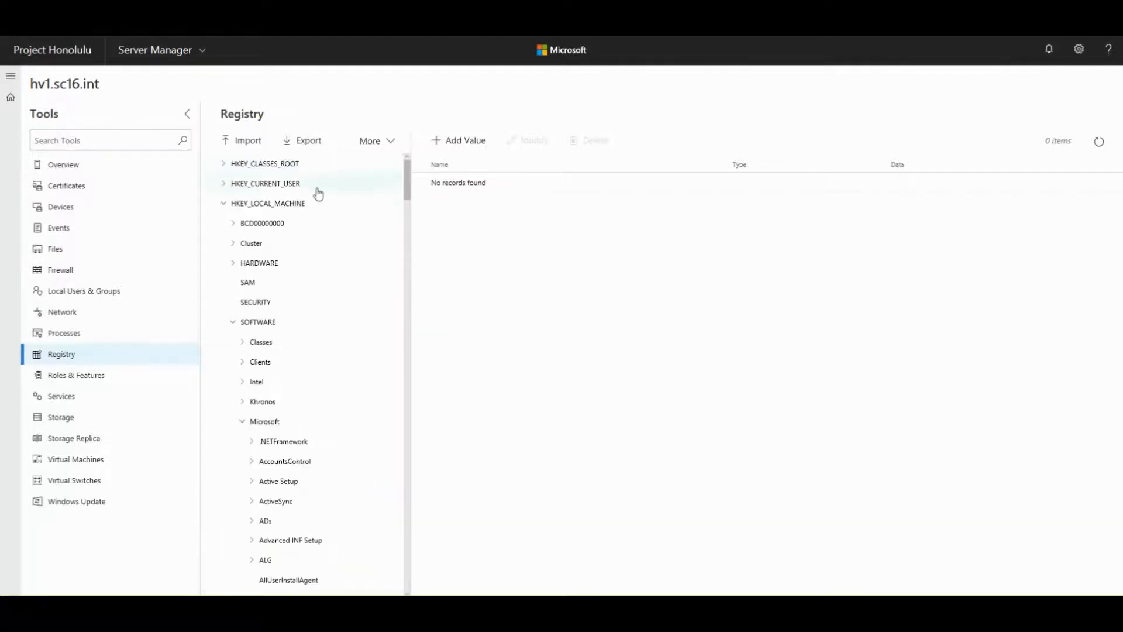
pyautogui.click(223, 204)
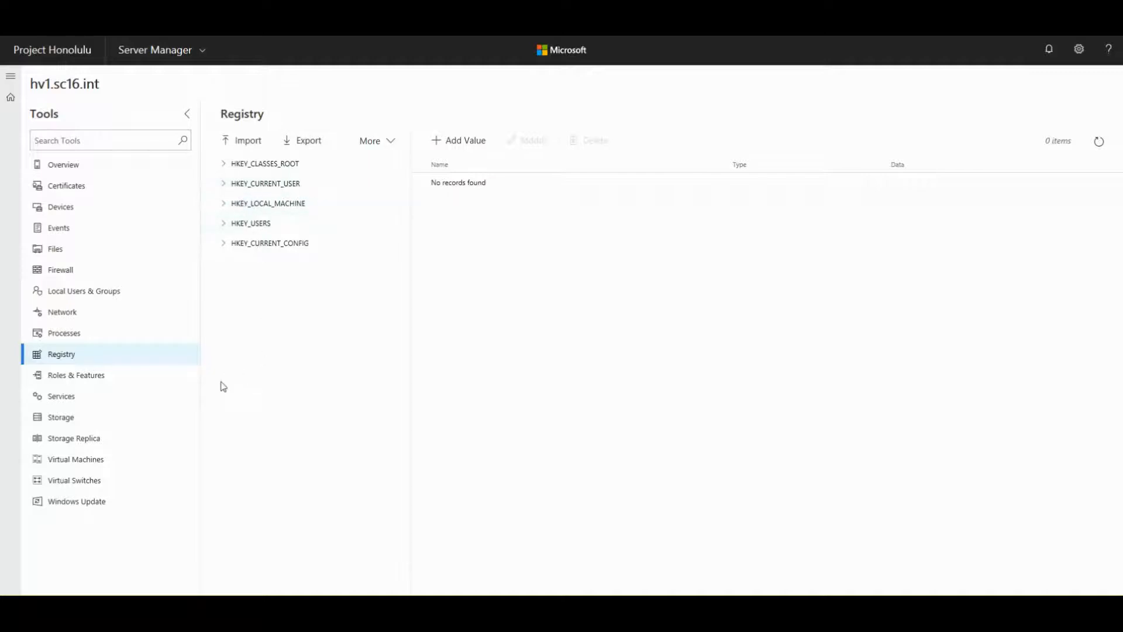
pyautogui.click(84, 383)
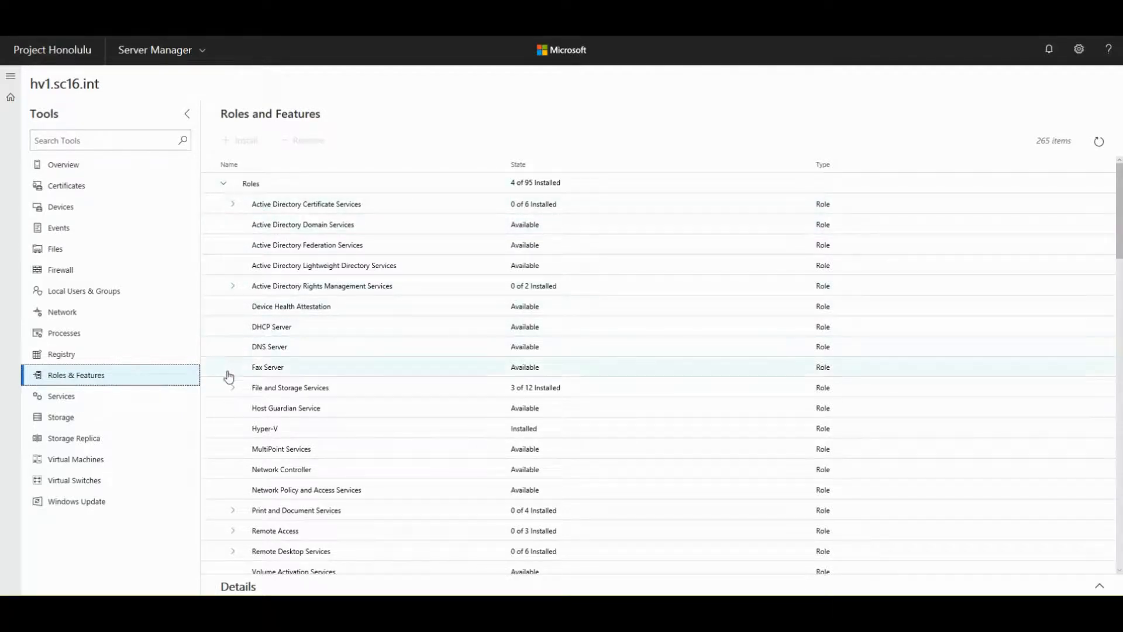
# - Check Volume Activation Services in the Roles list
pyautogui.scroll(-1, 219, 275)
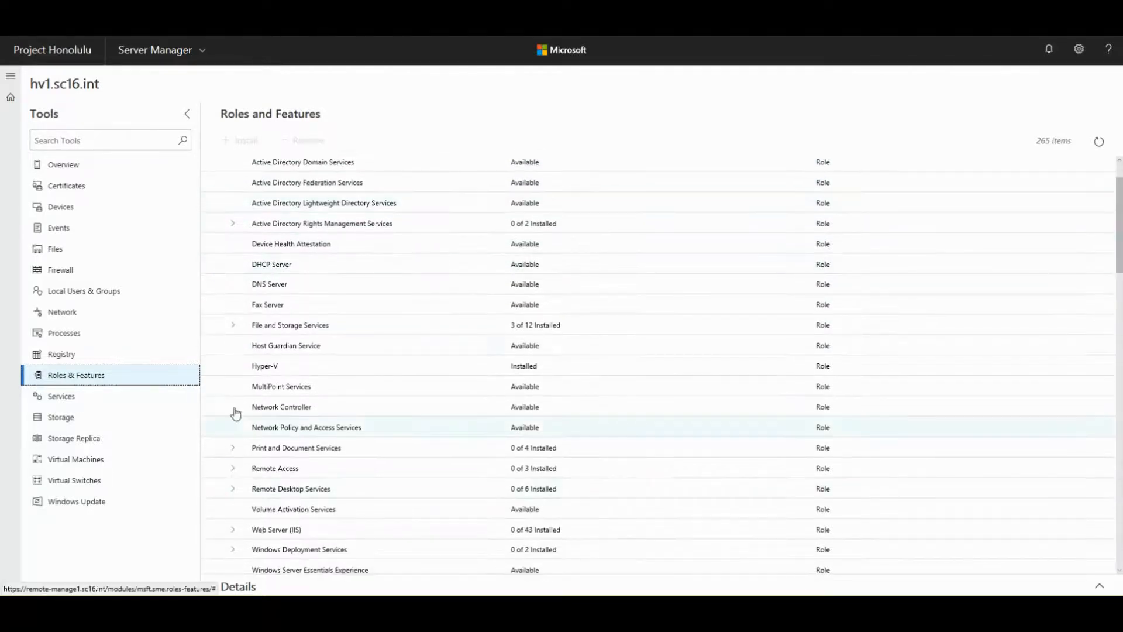
pyautogui.scroll(-1, 242, 394)
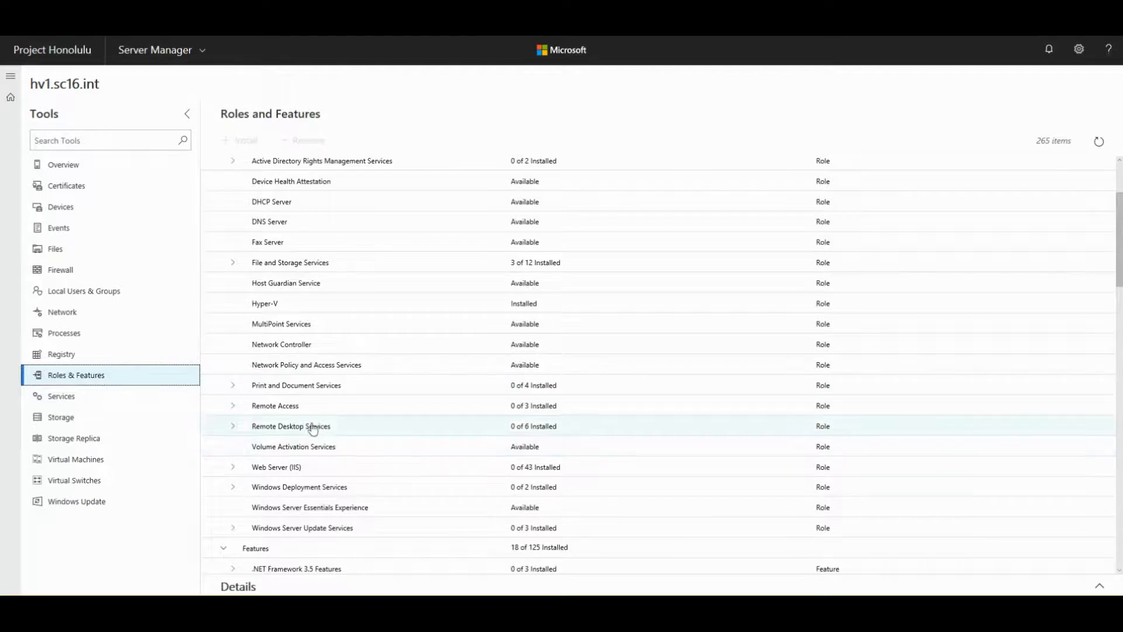
pyautogui.click(291, 447)
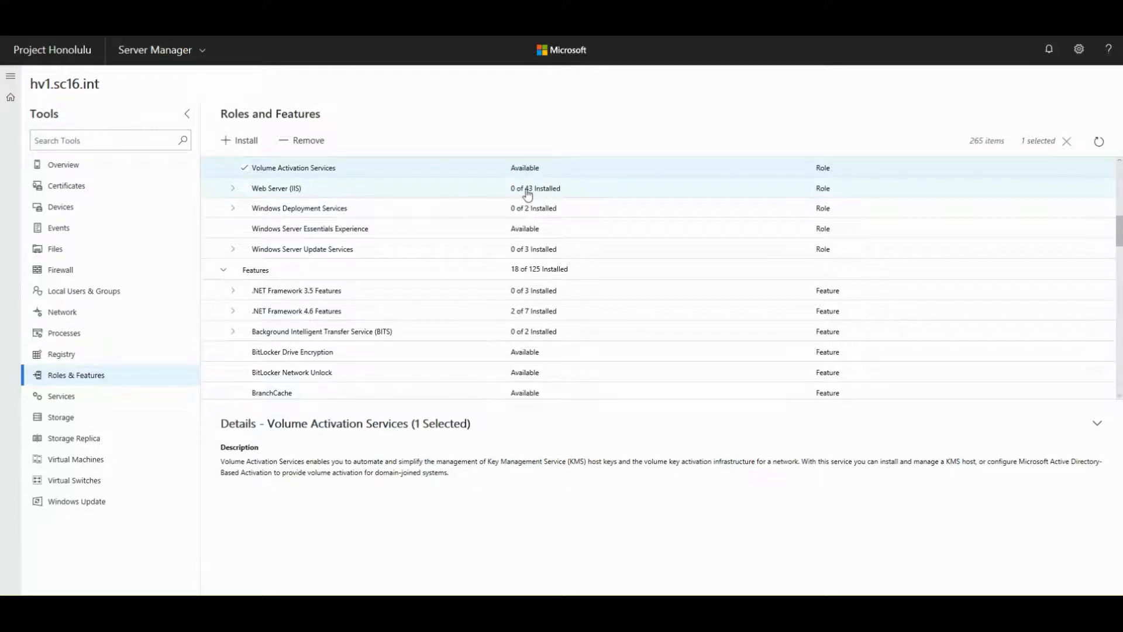
# - Browse Web Server (IIS) role services down to Application Development, collapse it, and read the Volume Activation Services description
pyautogui.click(233, 190)
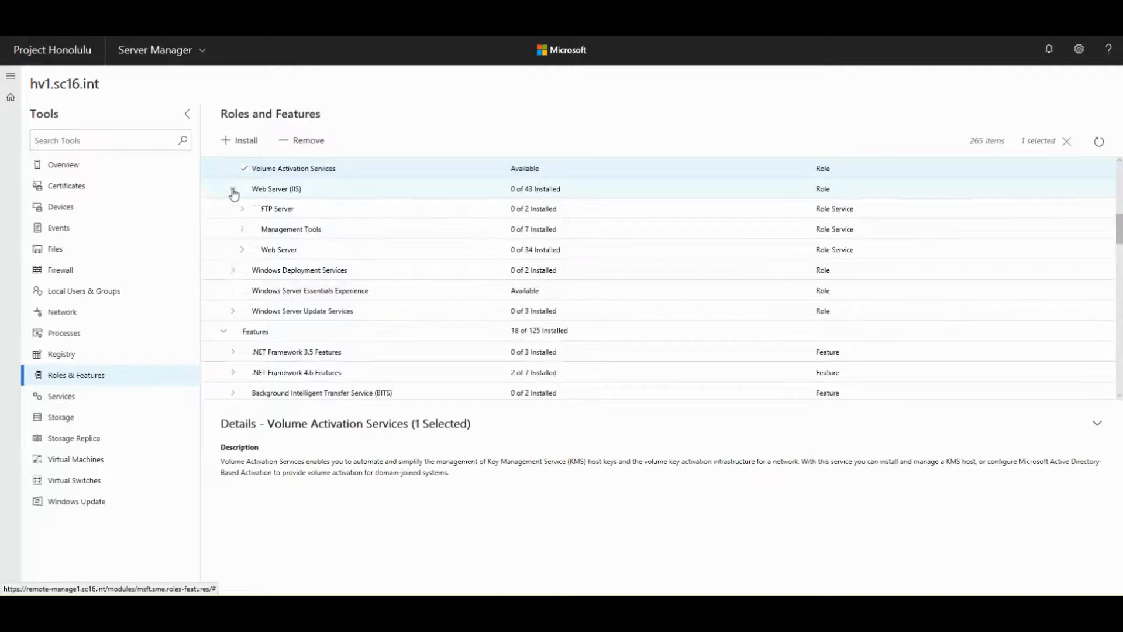
pyautogui.click(242, 250)
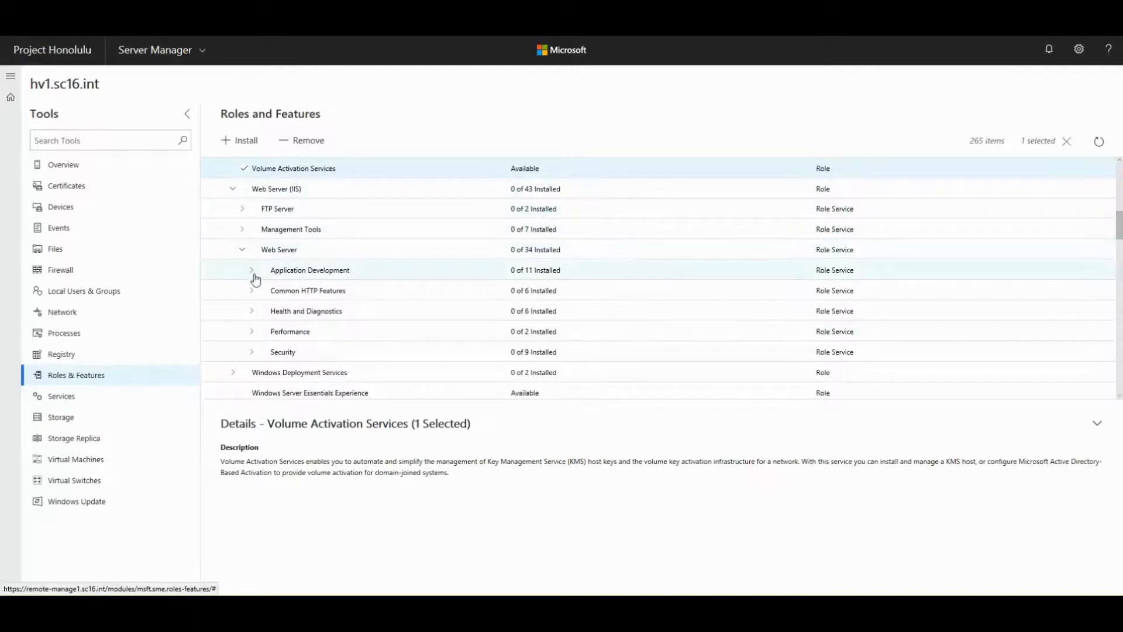
pyautogui.click(252, 271)
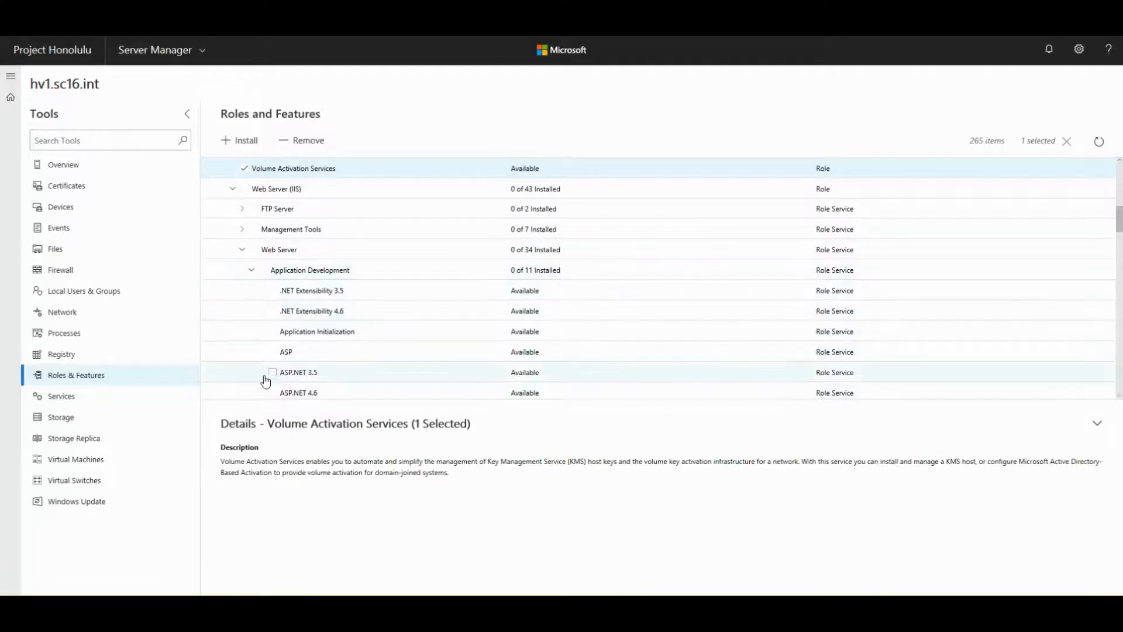
pyautogui.scroll(-2, 269, 263)
pyautogui.scroll(3, 263, 295)
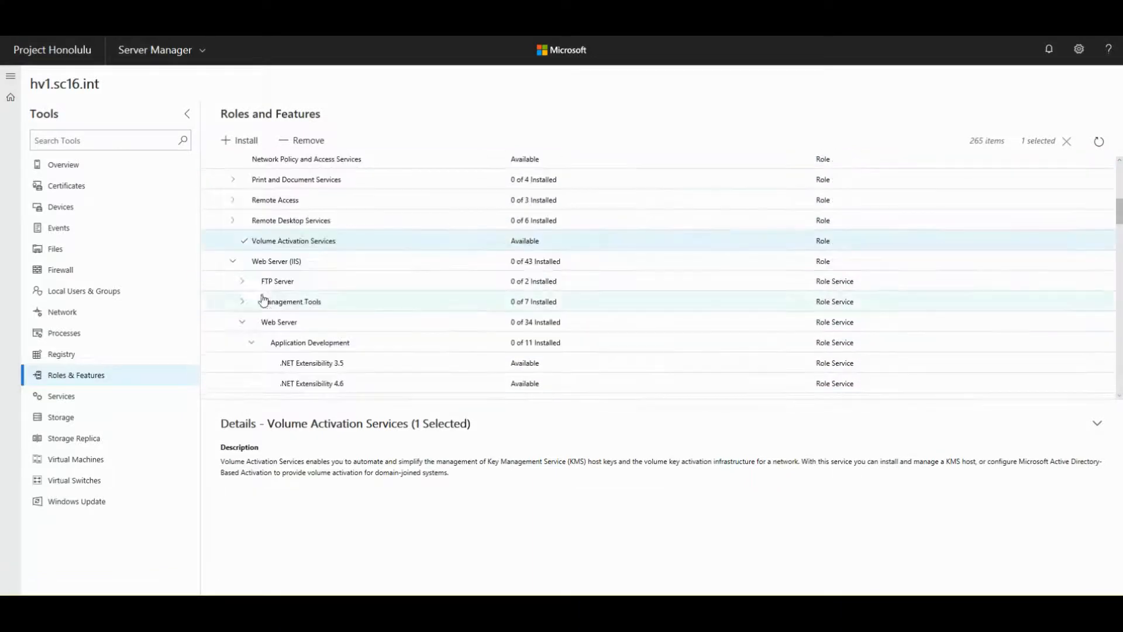
pyautogui.click(232, 261)
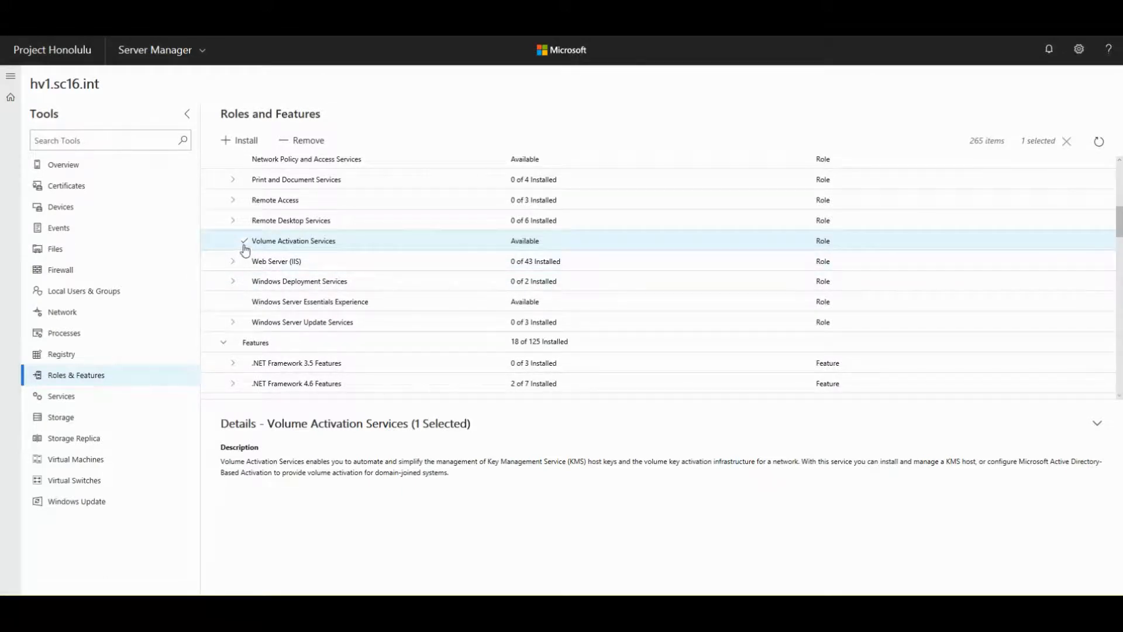
pyautogui.moveTo(222, 462); pyautogui.dragTo(501, 484)
pyautogui.click(396, 465)
# - Install Volume Activation Services, confirming it in the Install Roles and Features summary with Yes
pyautogui.click(239, 143)
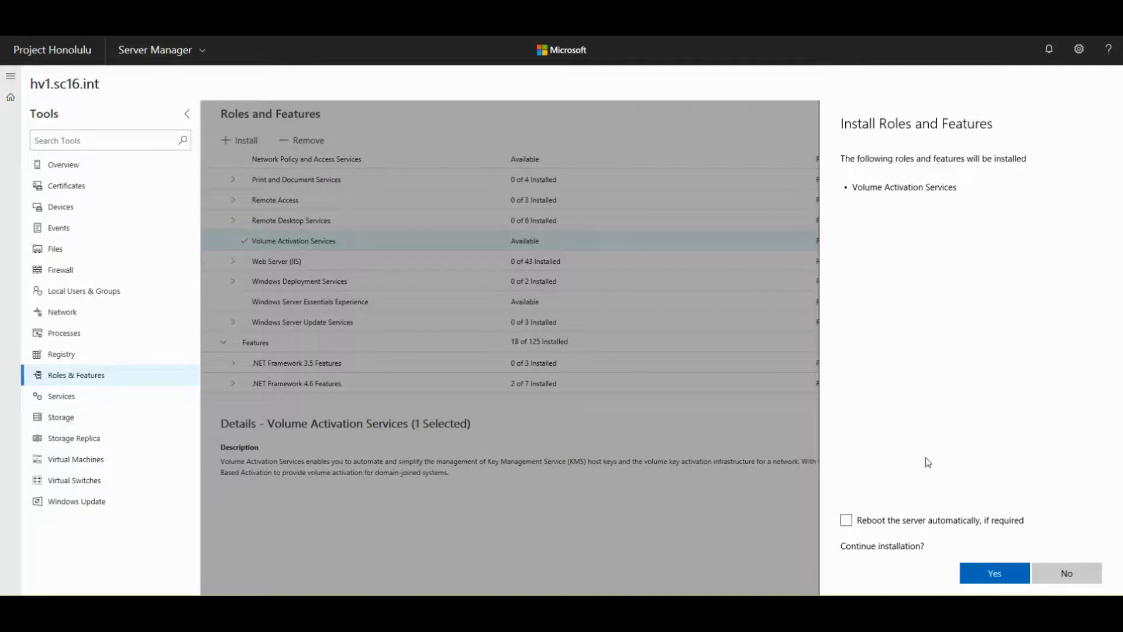
pyautogui.moveTo(856, 186); pyautogui.dragTo(967, 196)
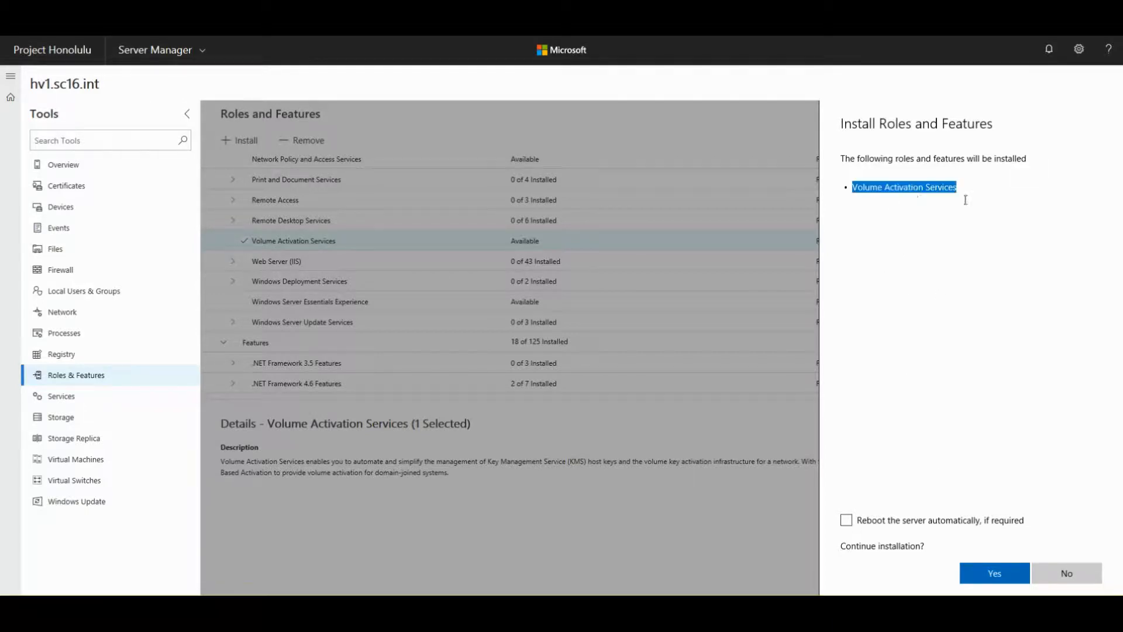
pyautogui.click(913, 194)
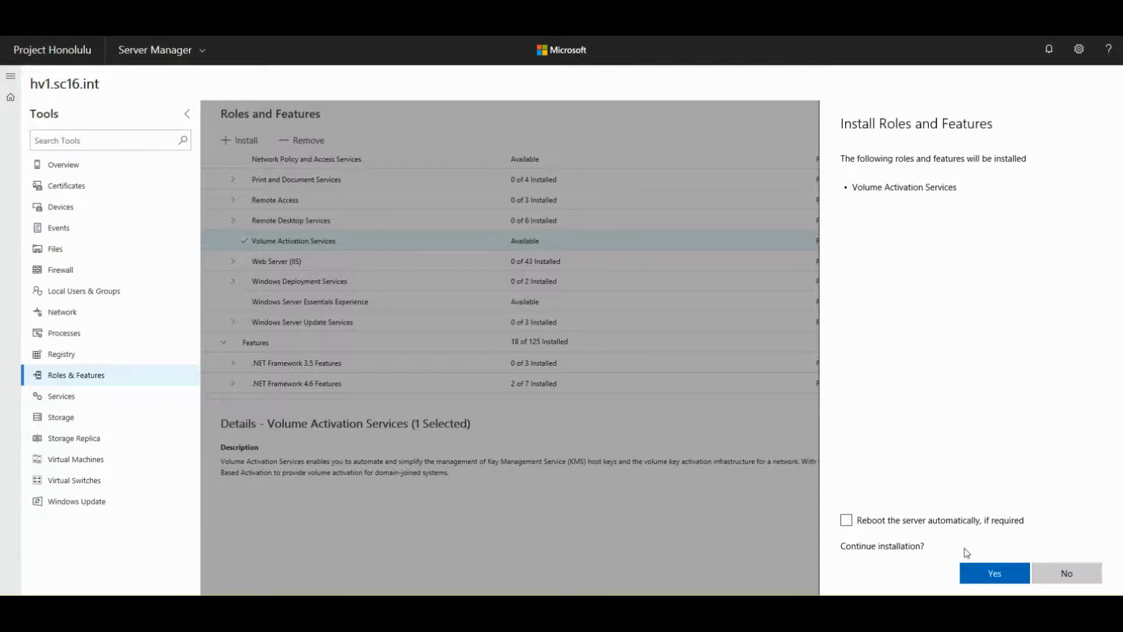
pyautogui.click(993, 575)
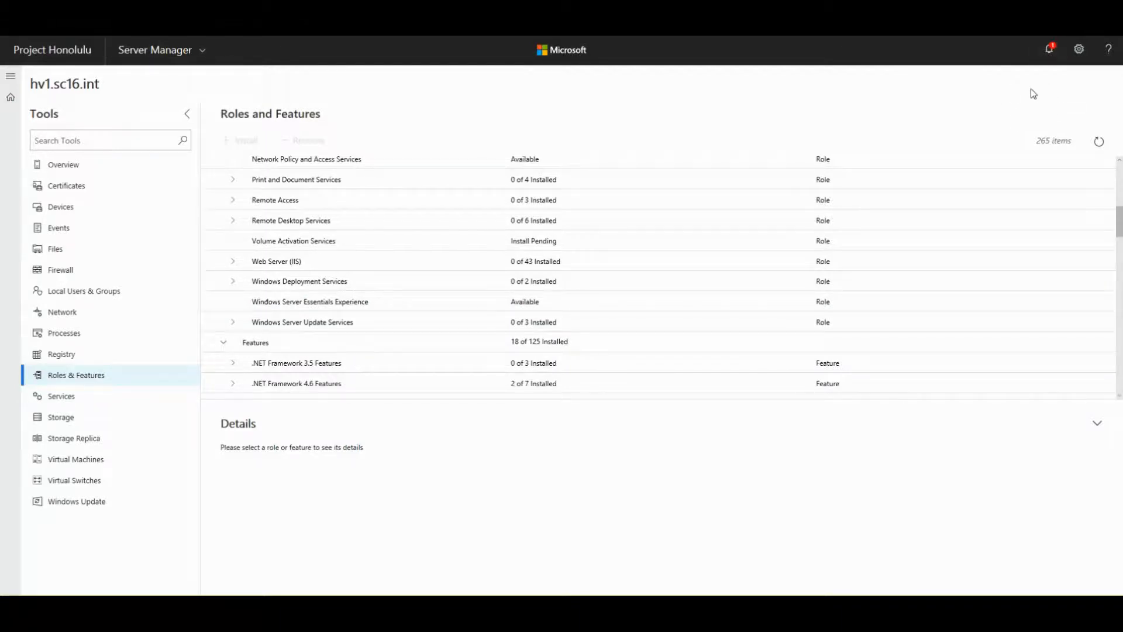
# - Check the notifications for the role install result, then close the Notifications pane
pyautogui.click(1048, 53)
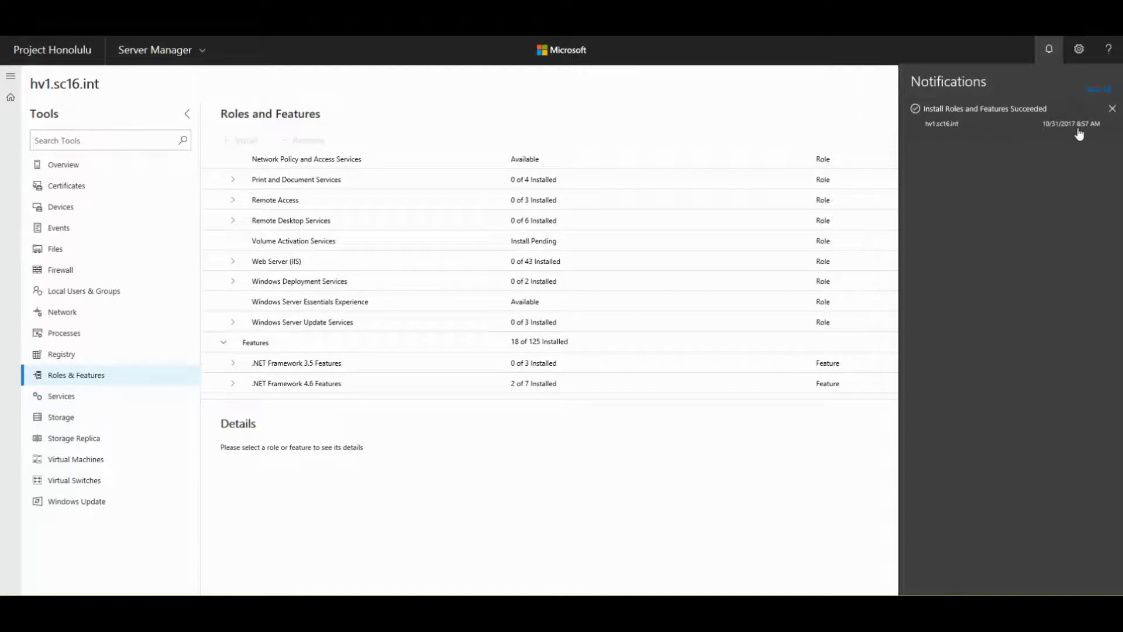
pyautogui.click(858, 133)
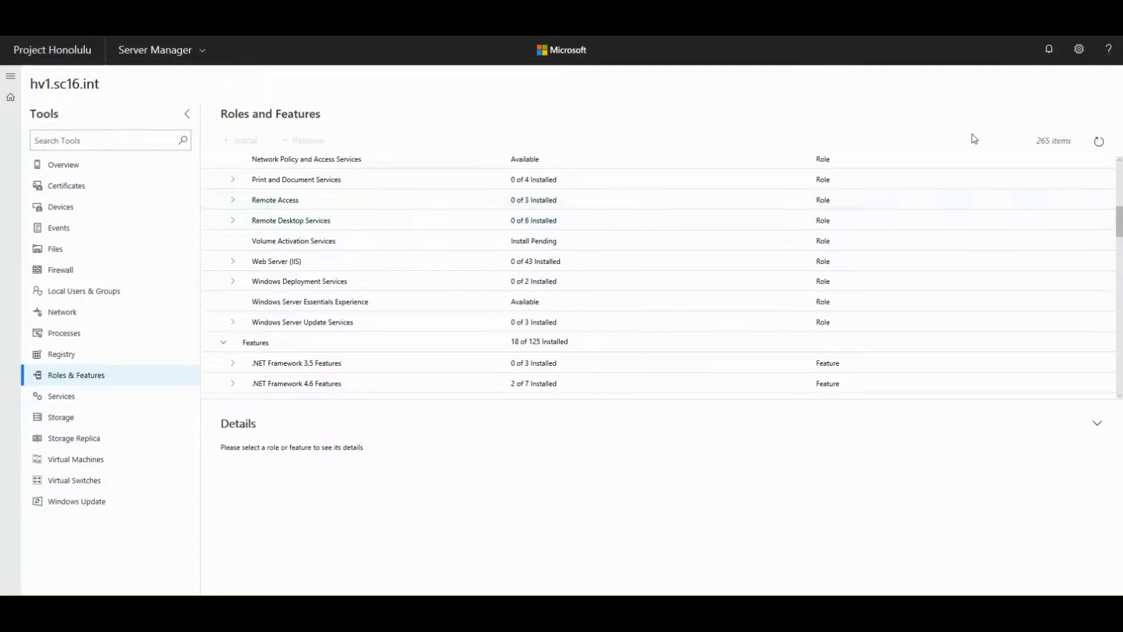
# - Refresh and reopen Roles & Features, reselecting Volume Activation Services
pyautogui.click(292, 245)
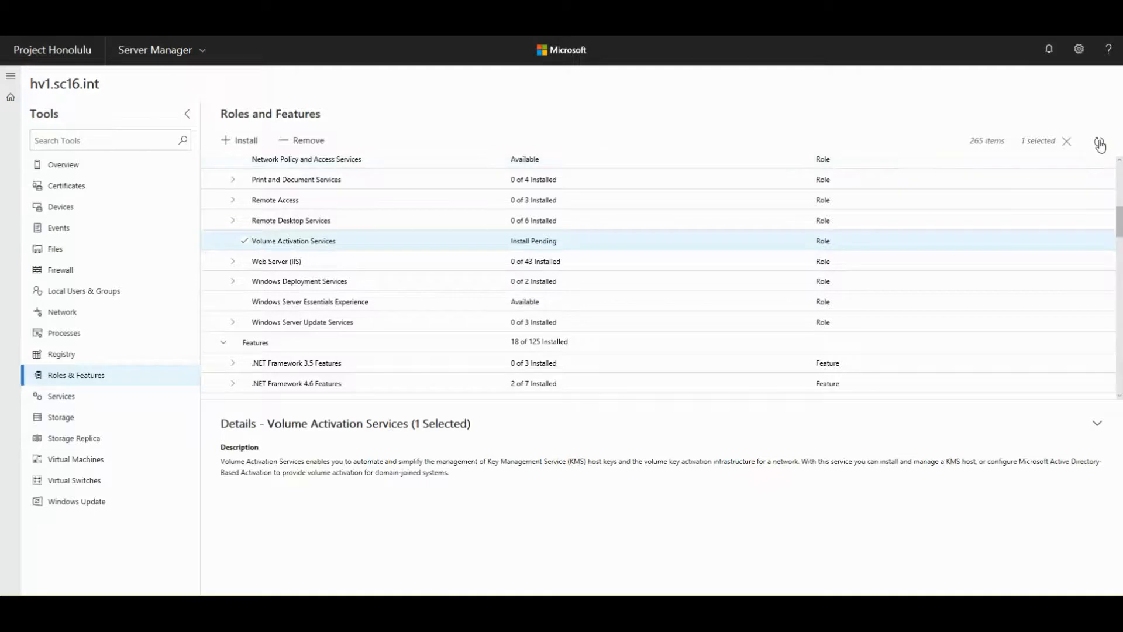
pyautogui.click(1098, 143)
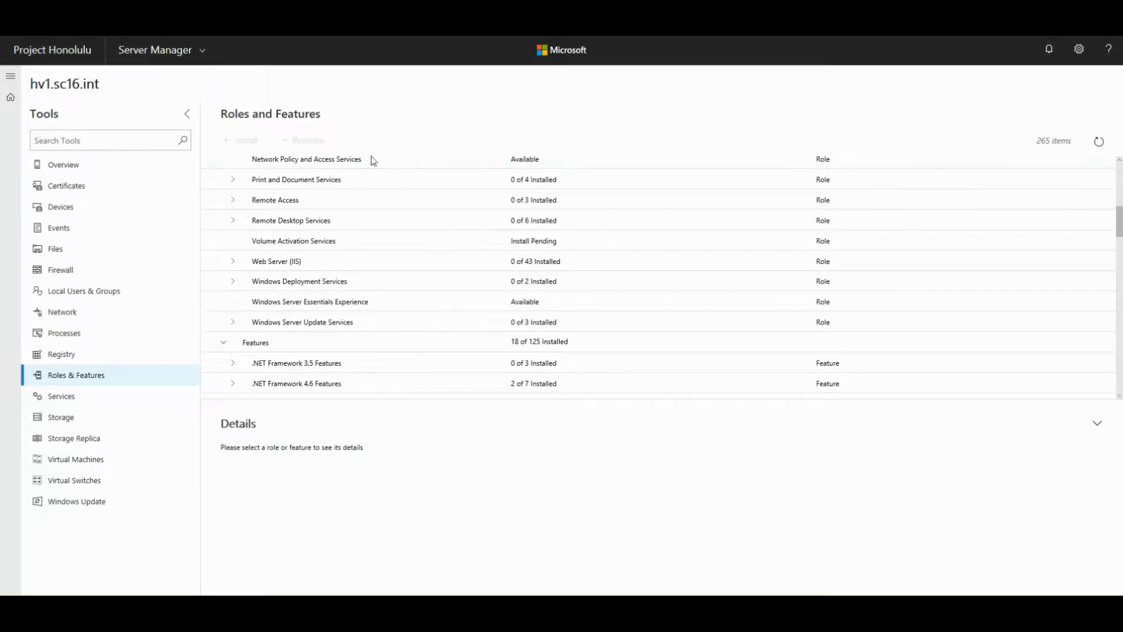
pyautogui.click(85, 377)
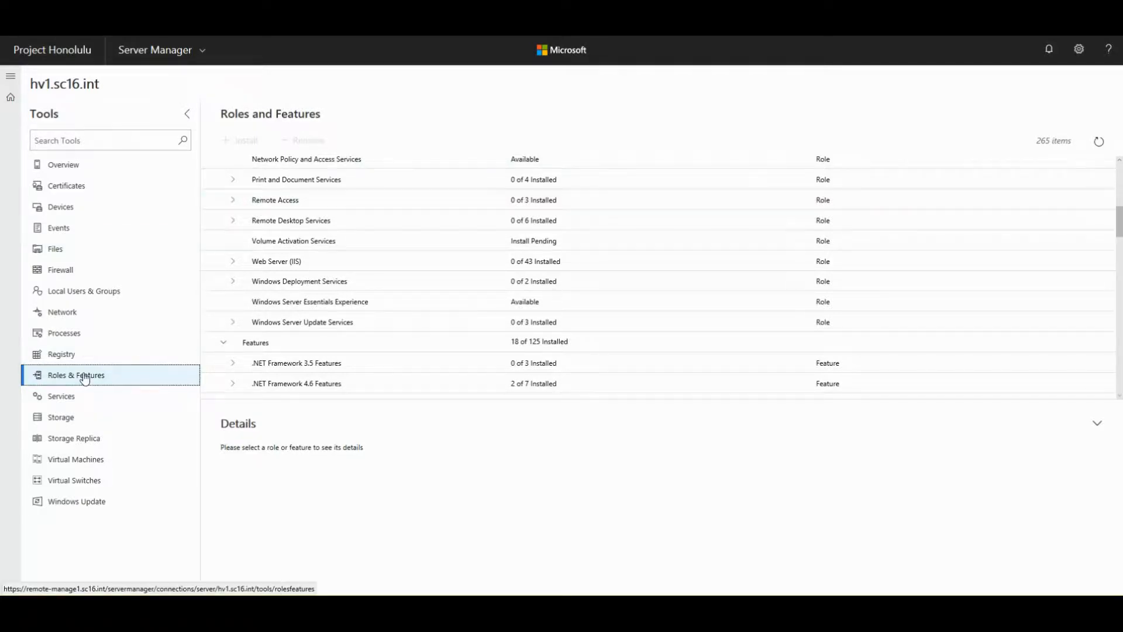
pyautogui.click(1098, 147)
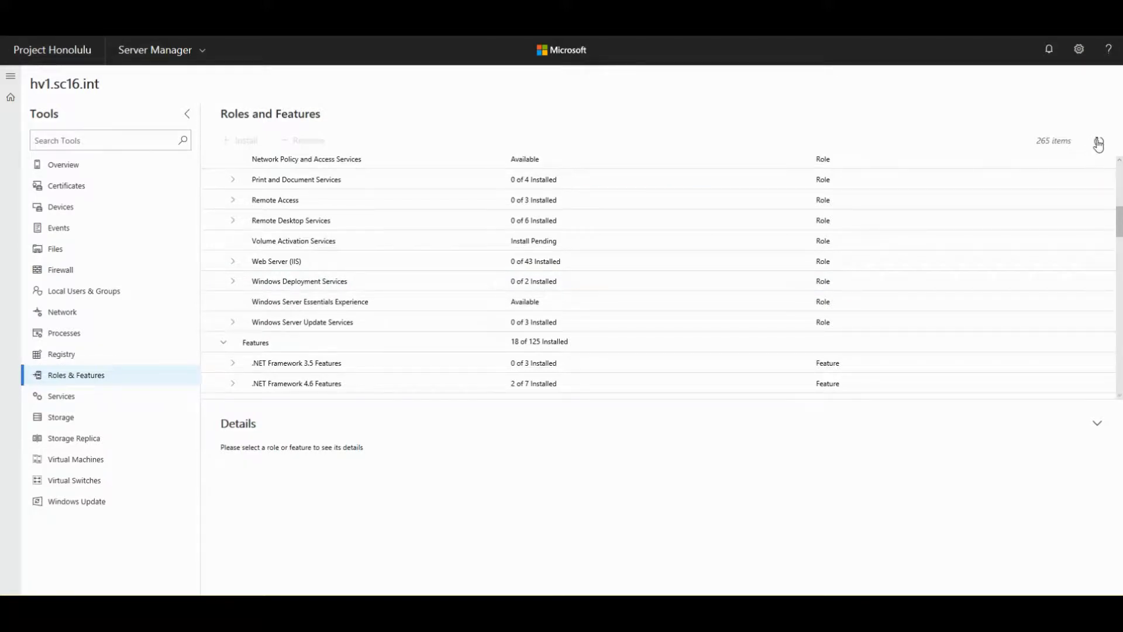
pyautogui.click(296, 222)
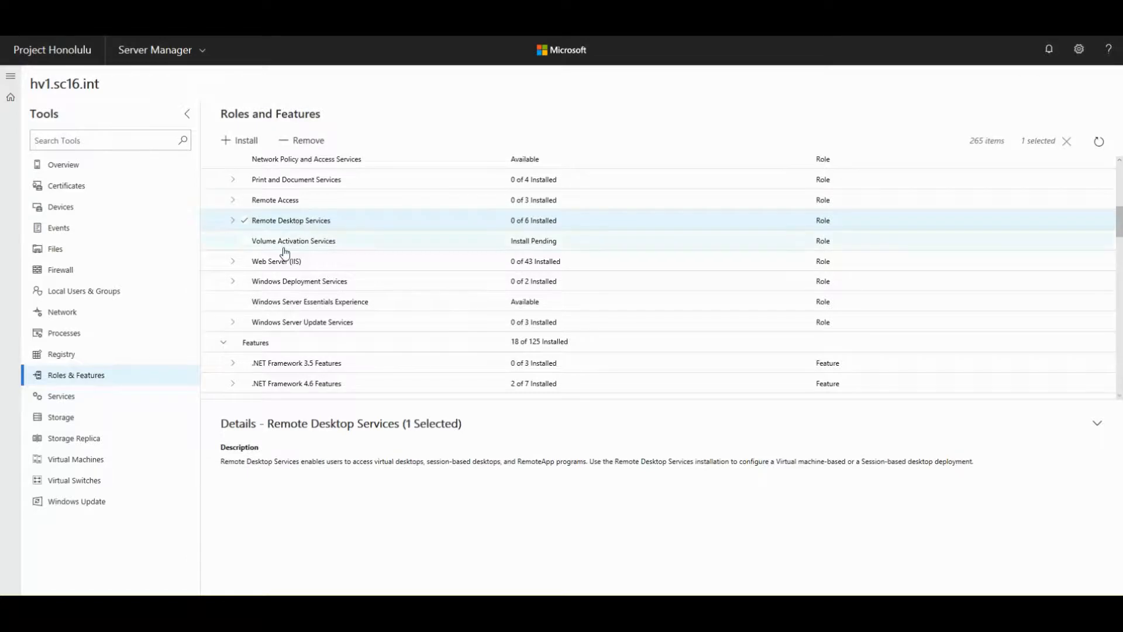
pyautogui.click(285, 247)
# - Return from Registry to Roles & Features, select Volume Activation Services, and check notifications for the install result
pyautogui.click(63, 355)
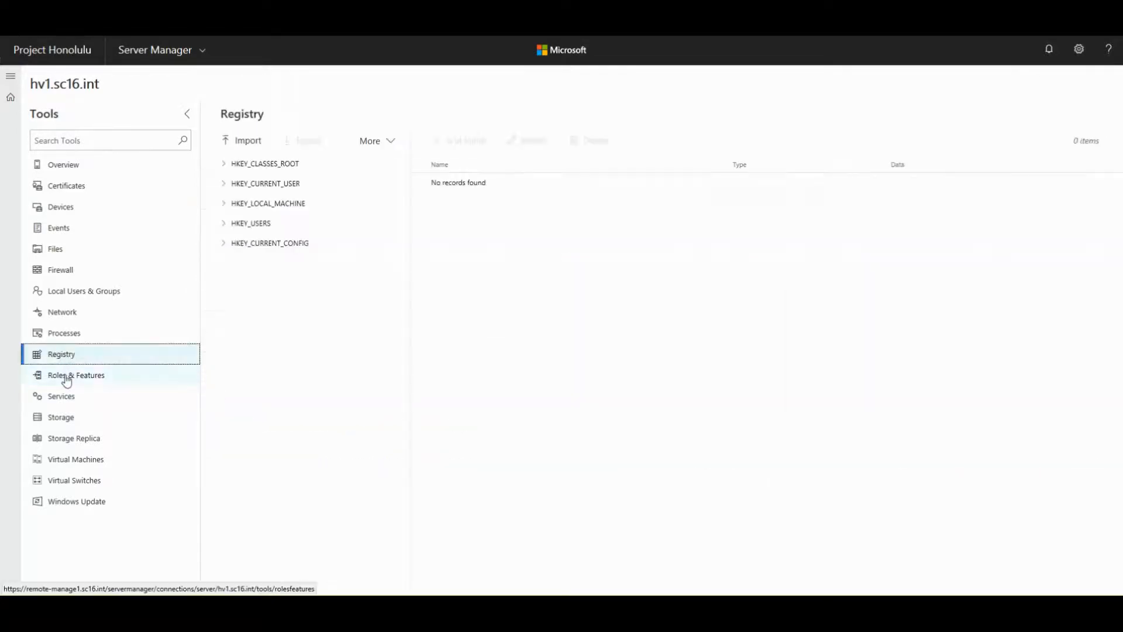
pyautogui.click(67, 380)
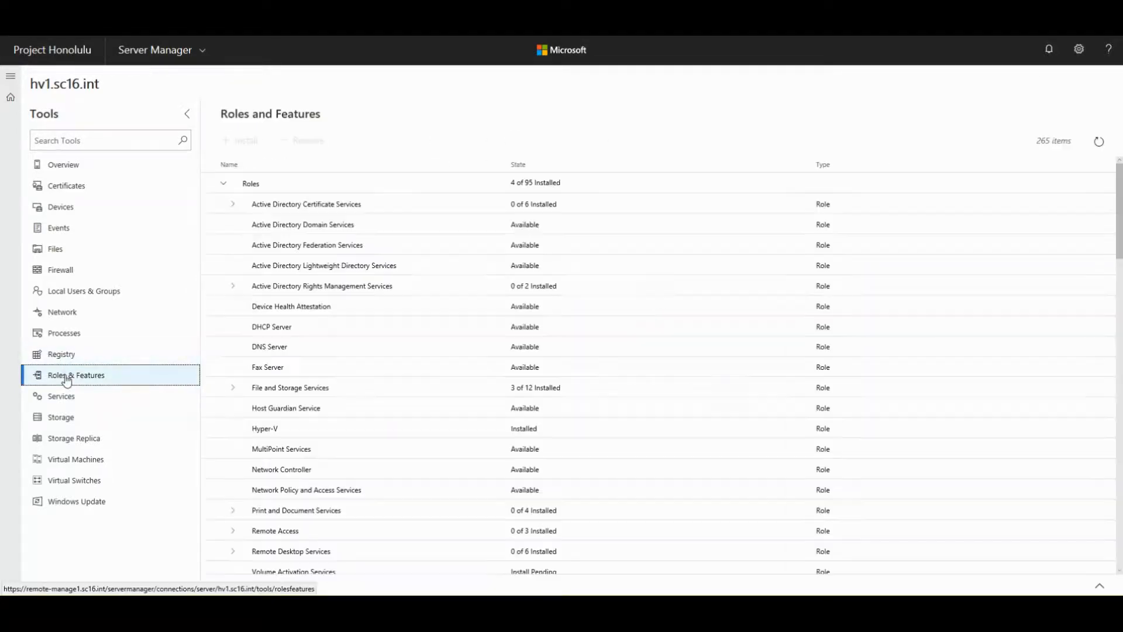
pyautogui.scroll(-4, 398, 314)
pyautogui.scroll(-2, 400, 316)
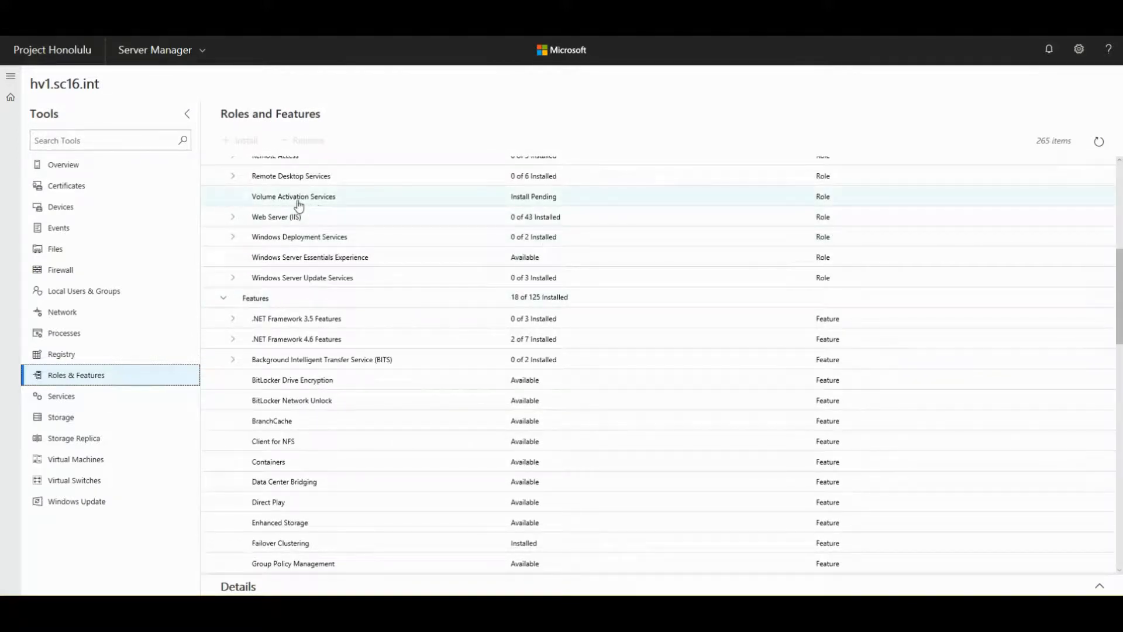
pyautogui.click(279, 203)
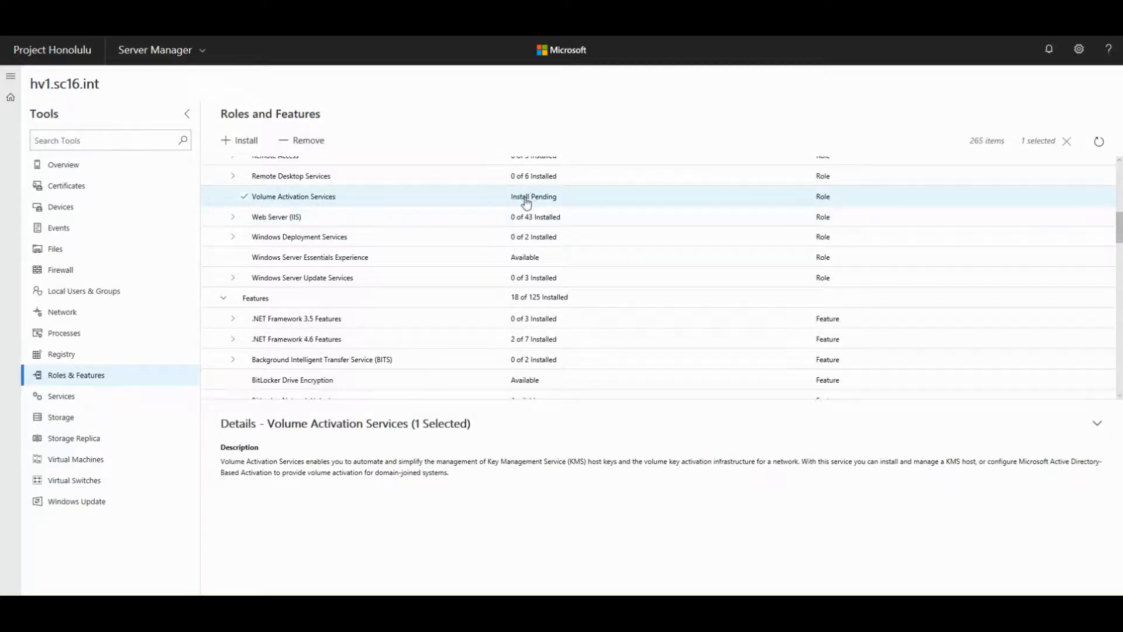
pyautogui.click(1050, 52)
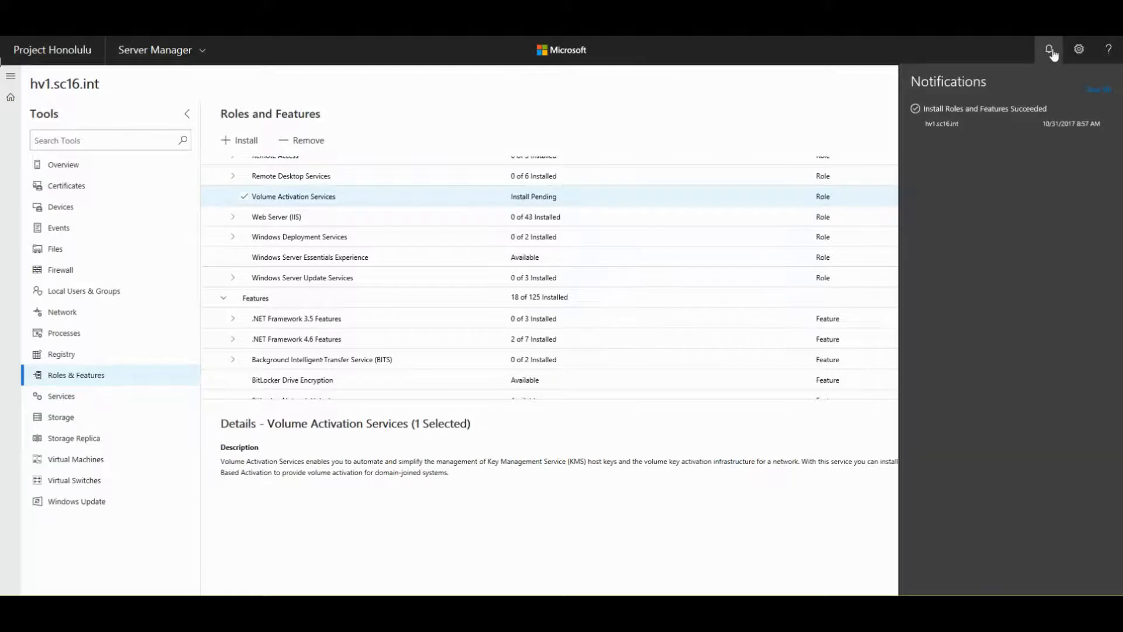
pyautogui.click(1048, 52)
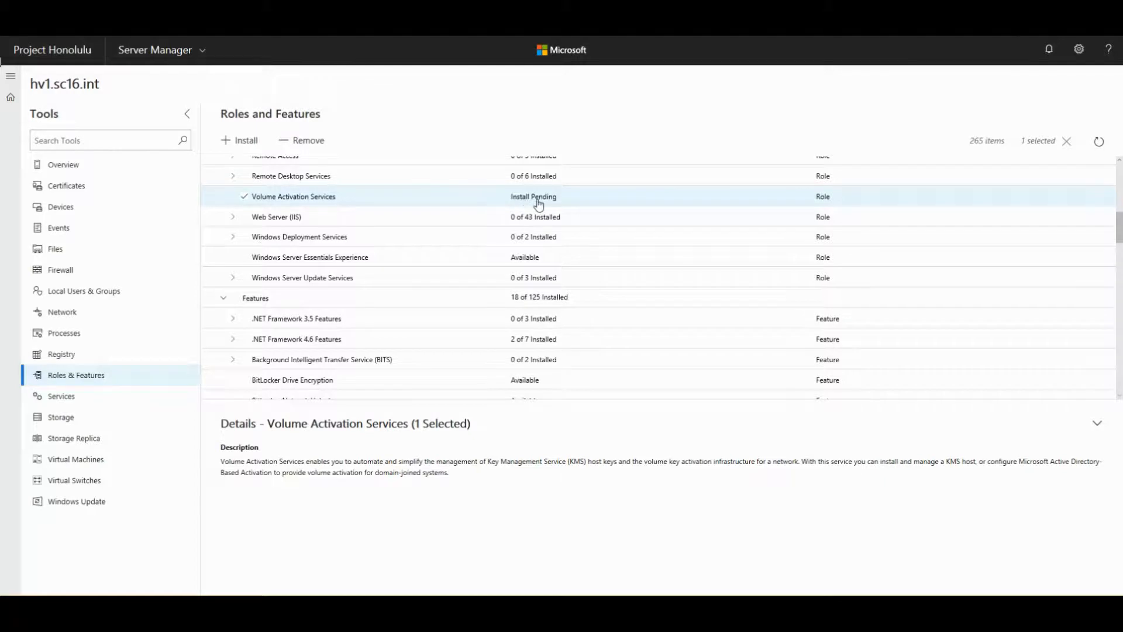
pyautogui.click(1068, 144)
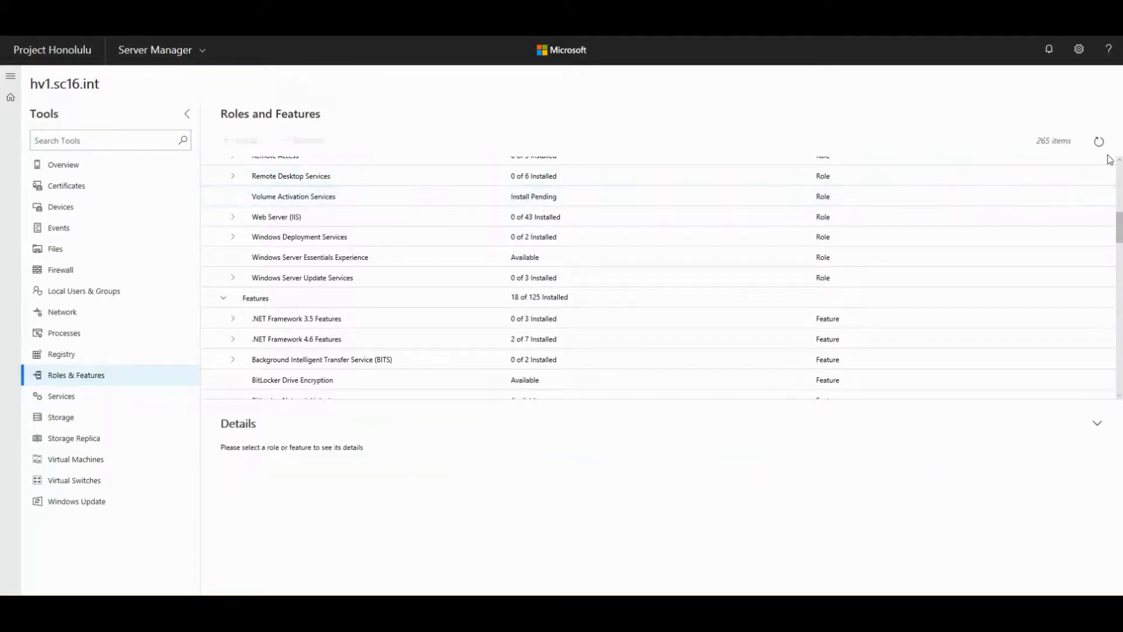
pyautogui.click(50, 336)
pyautogui.click(57, 380)
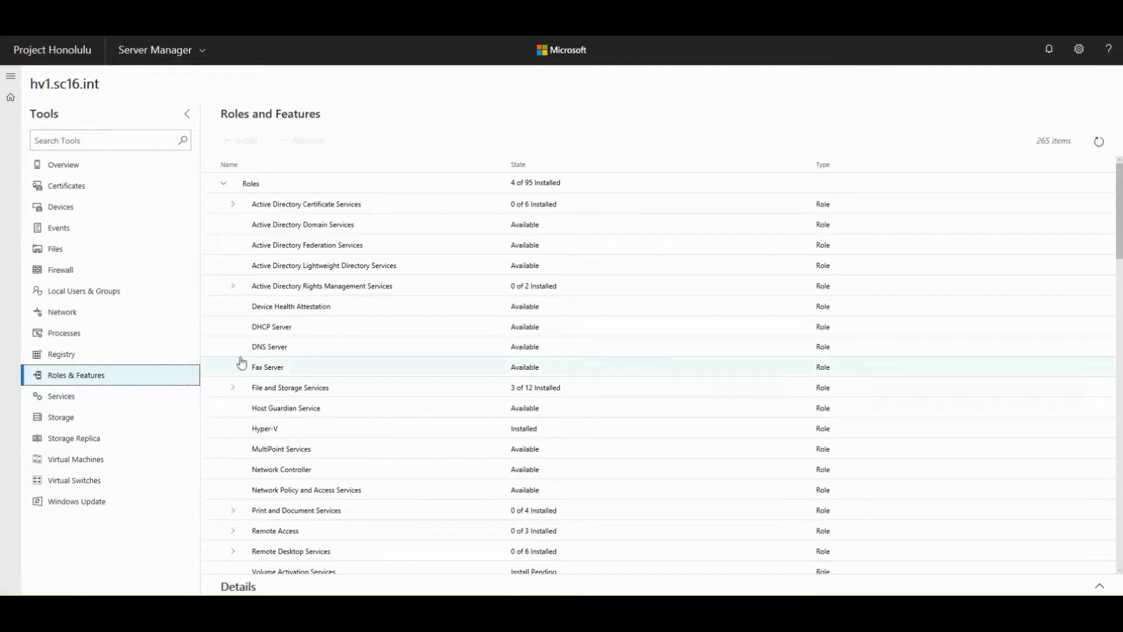
pyautogui.scroll(-8, 240, 364)
pyautogui.scroll(-15, 241, 363)
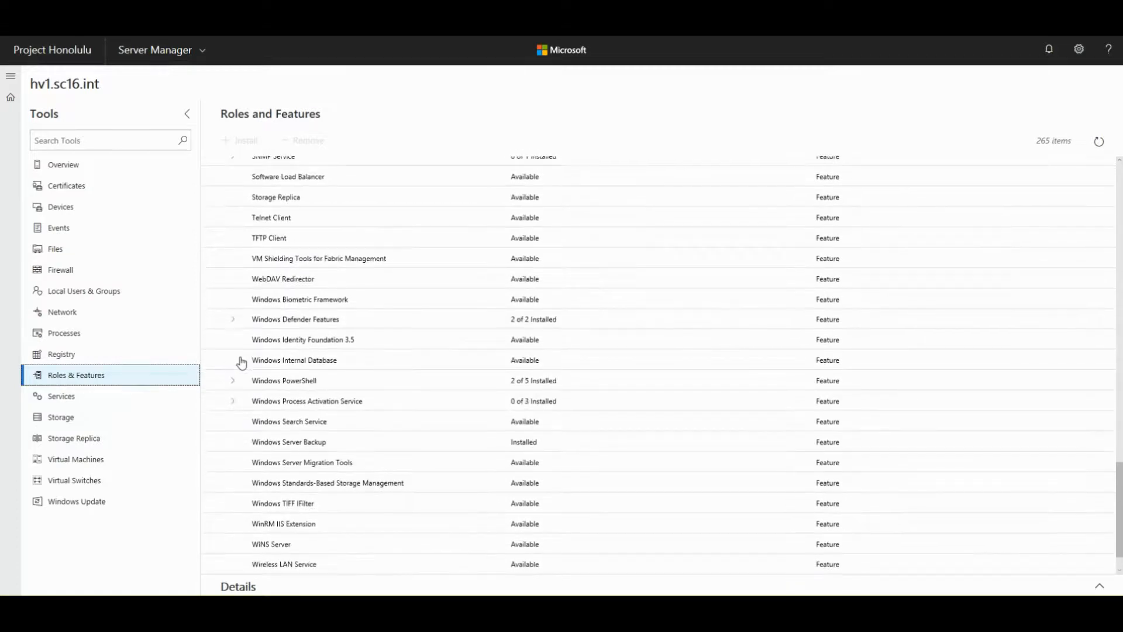
pyautogui.scroll(-1, 240, 363)
pyautogui.scroll(5, 240, 363)
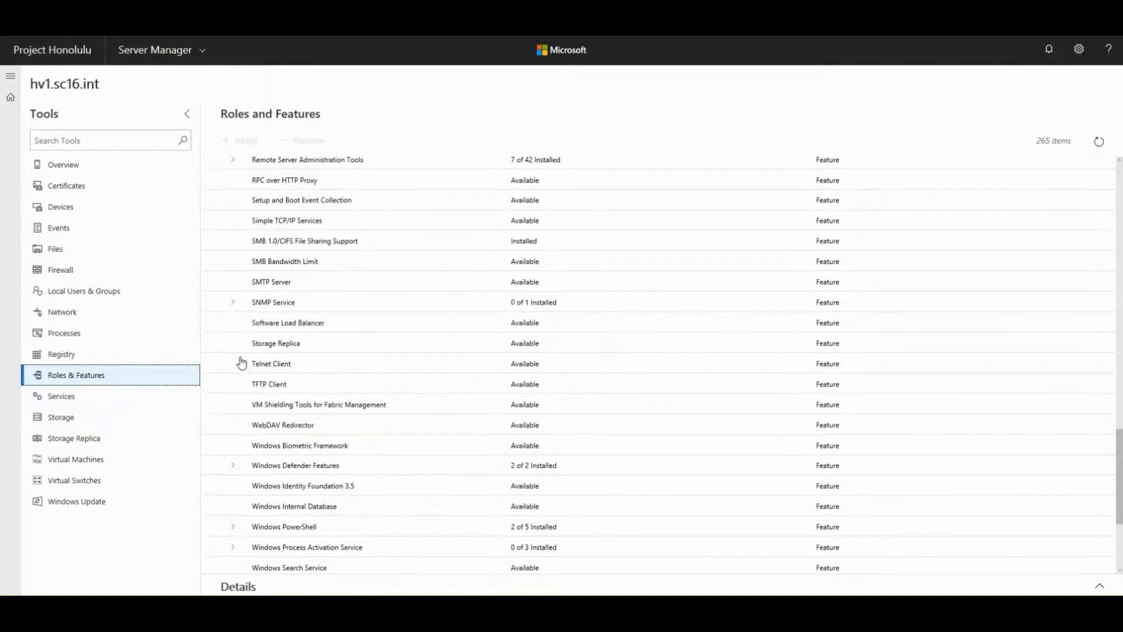
pyautogui.scroll(20, 240, 364)
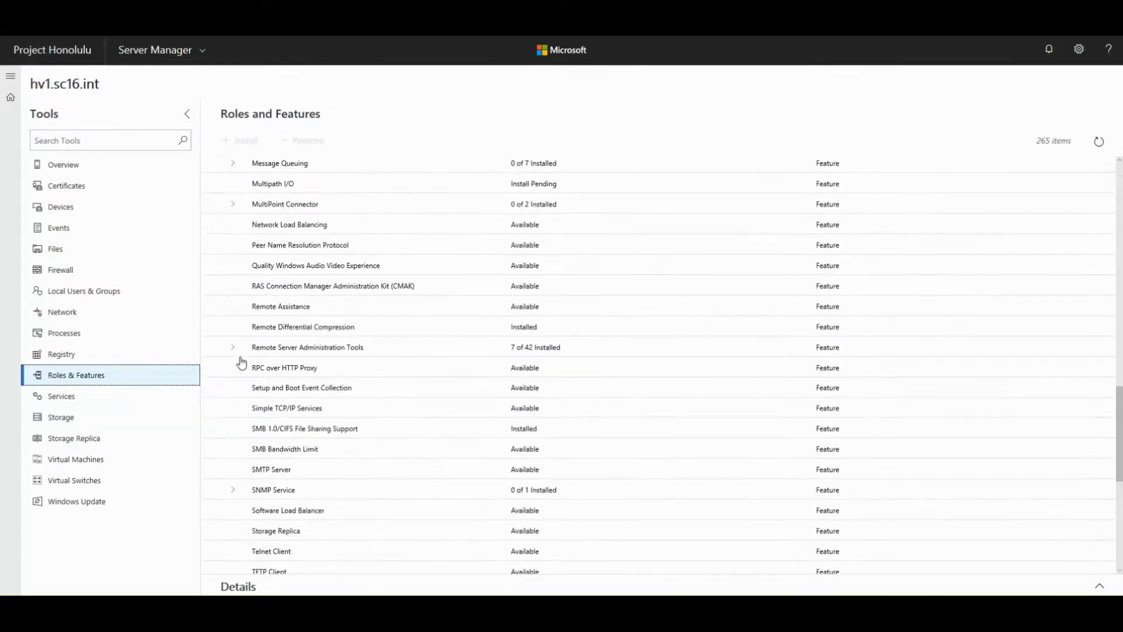
pyautogui.scroll(15, 240, 363)
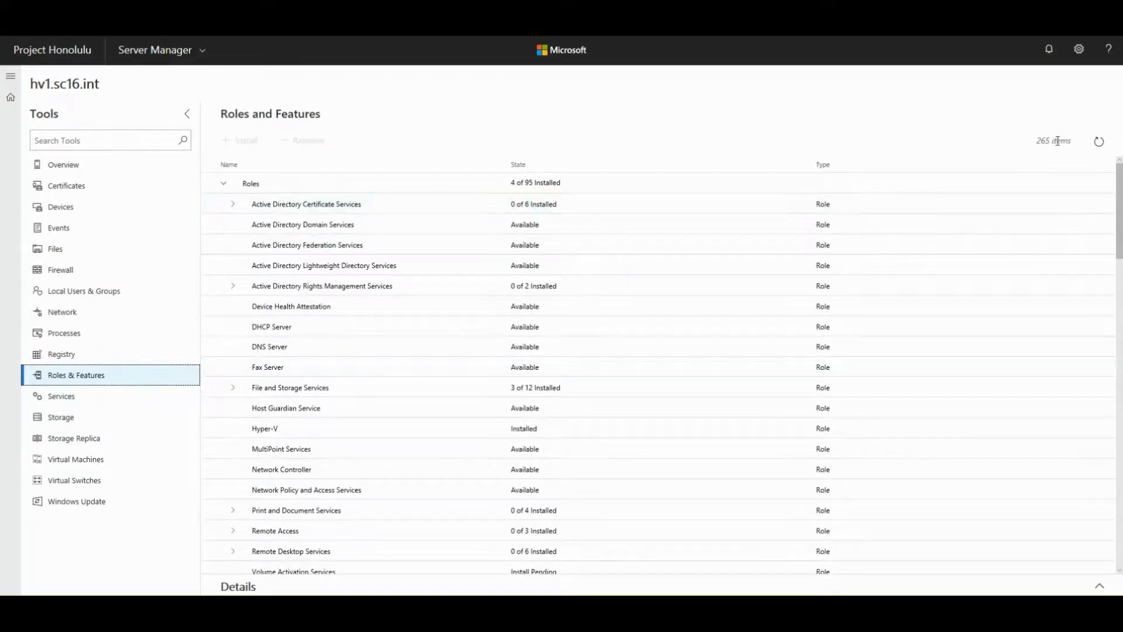
pyautogui.click(257, 205)
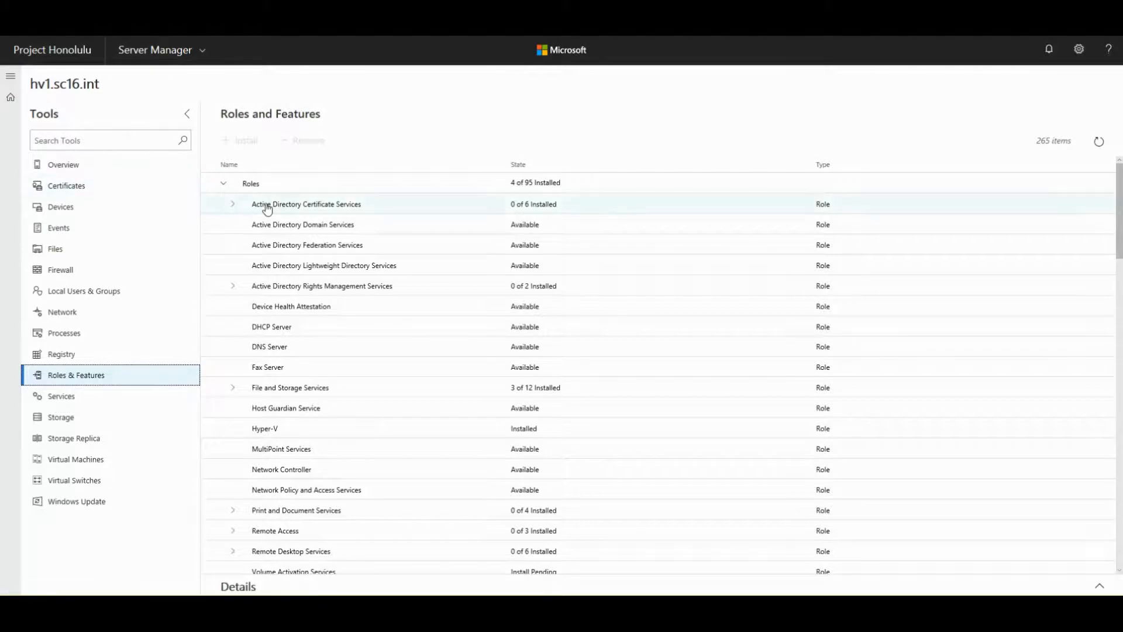
pyautogui.click(254, 188)
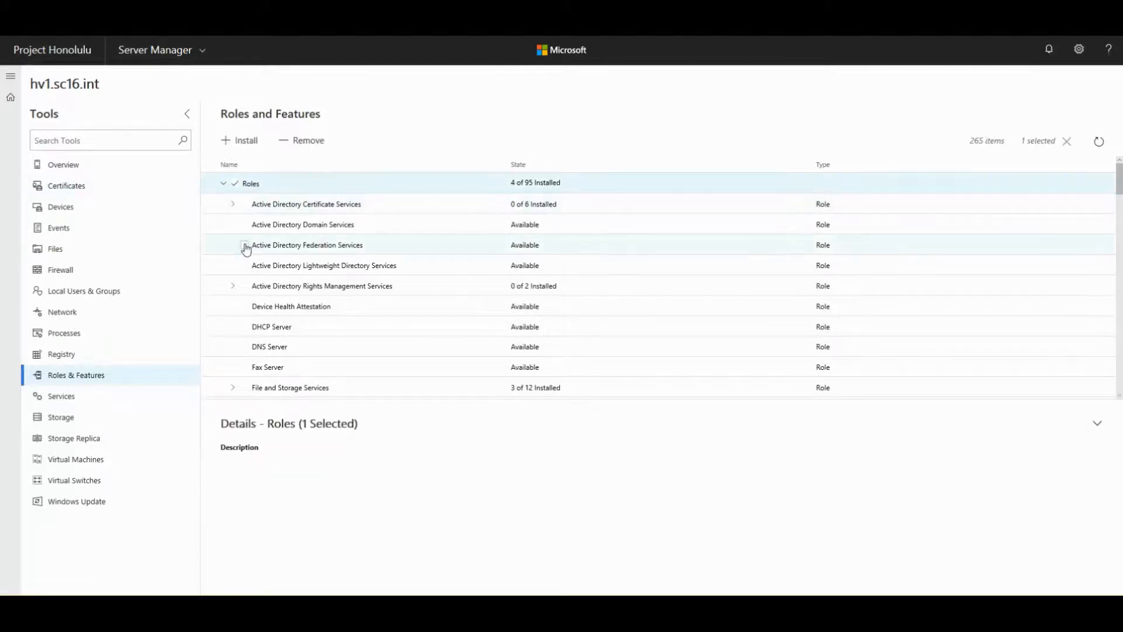
pyautogui.scroll(-5, 244, 245)
pyautogui.scroll(3, 245, 248)
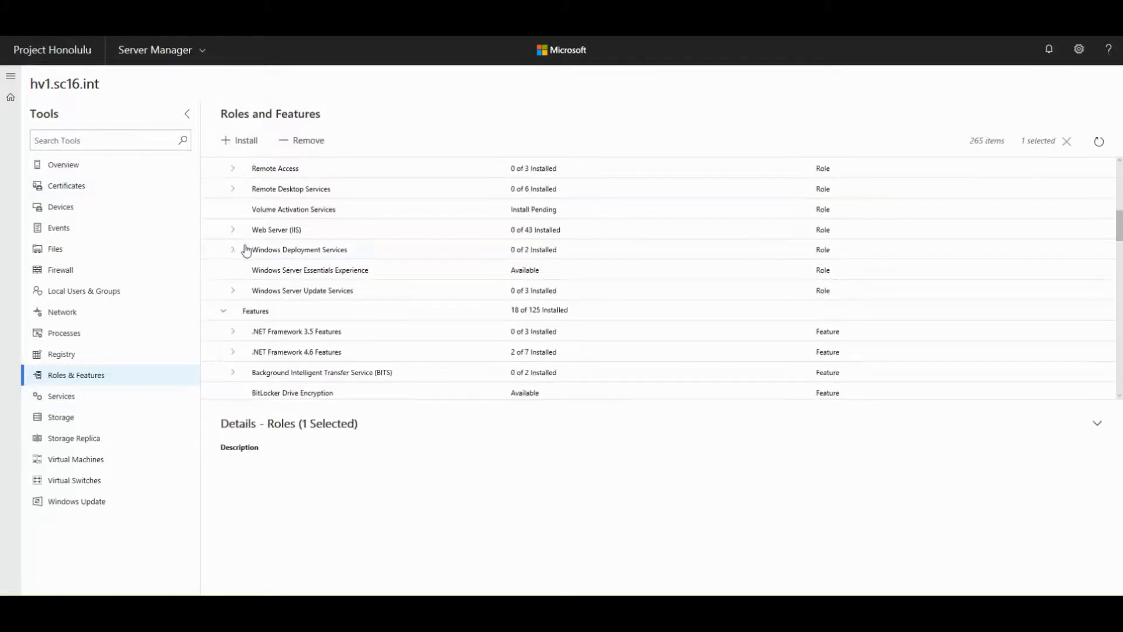
pyautogui.click(284, 213)
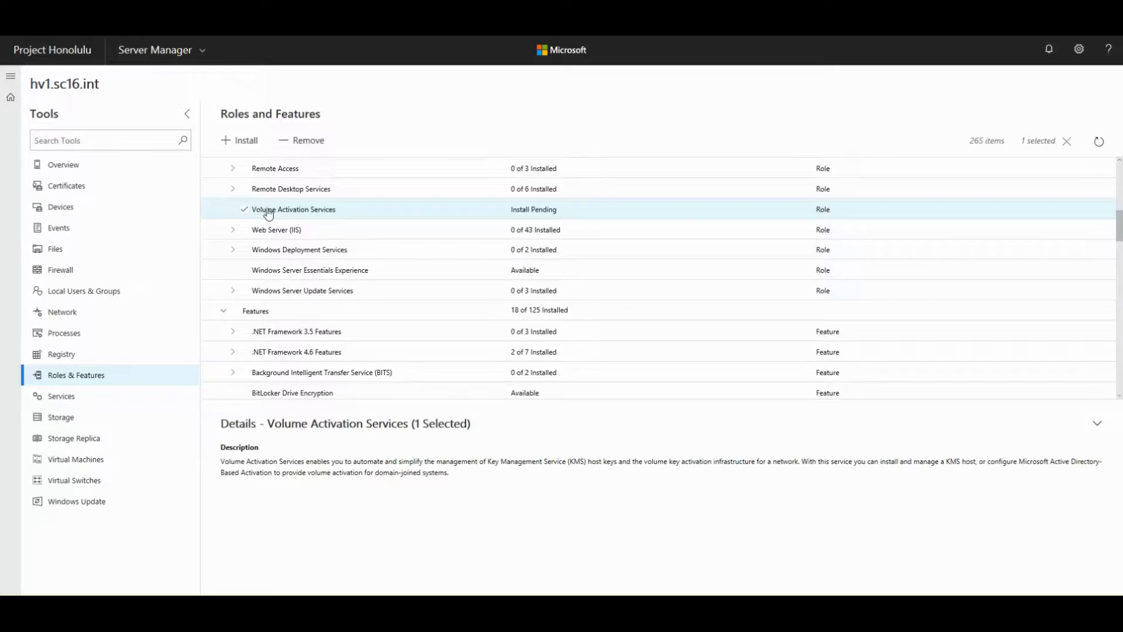
pyautogui.click(305, 141)
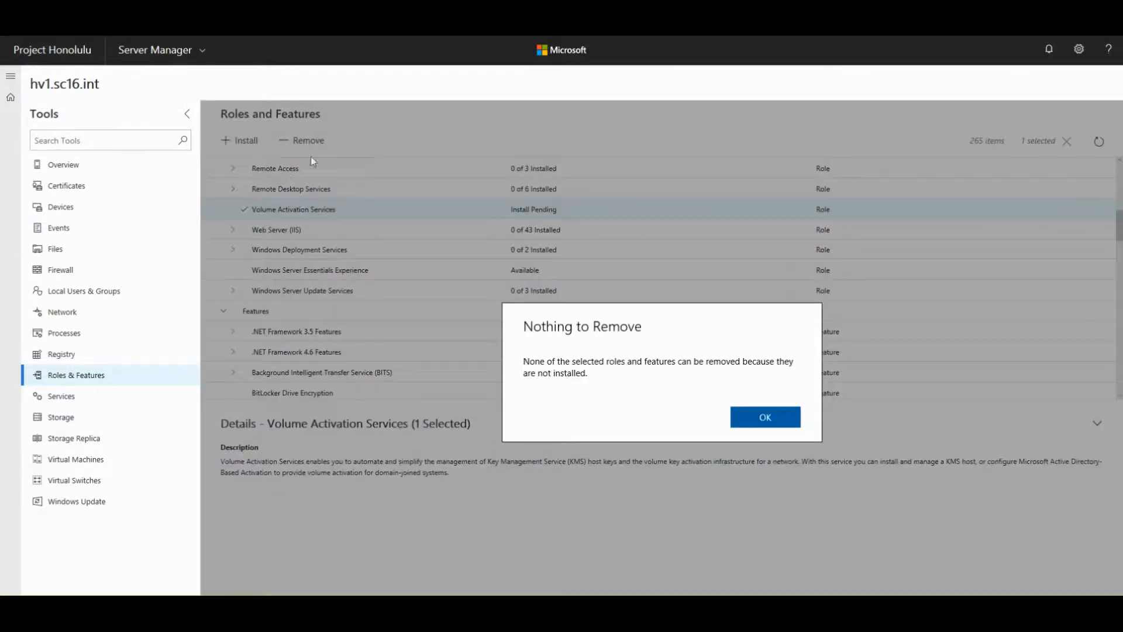
pyautogui.moveTo(535, 357); pyautogui.dragTo(596, 377)
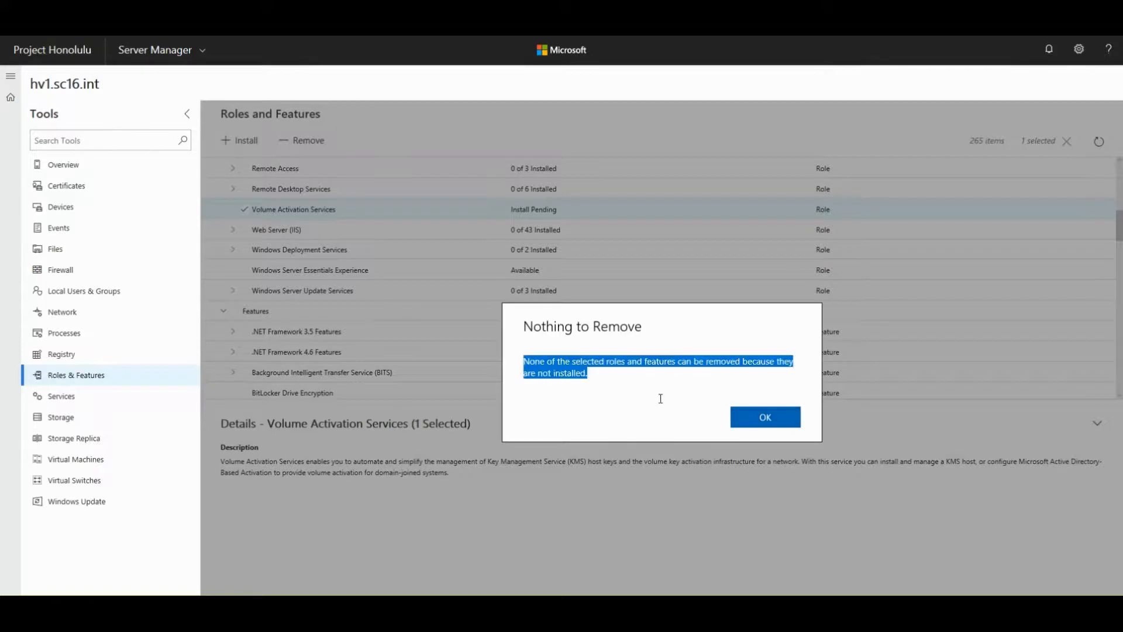
pyautogui.click(578, 371)
pyautogui.click(755, 424)
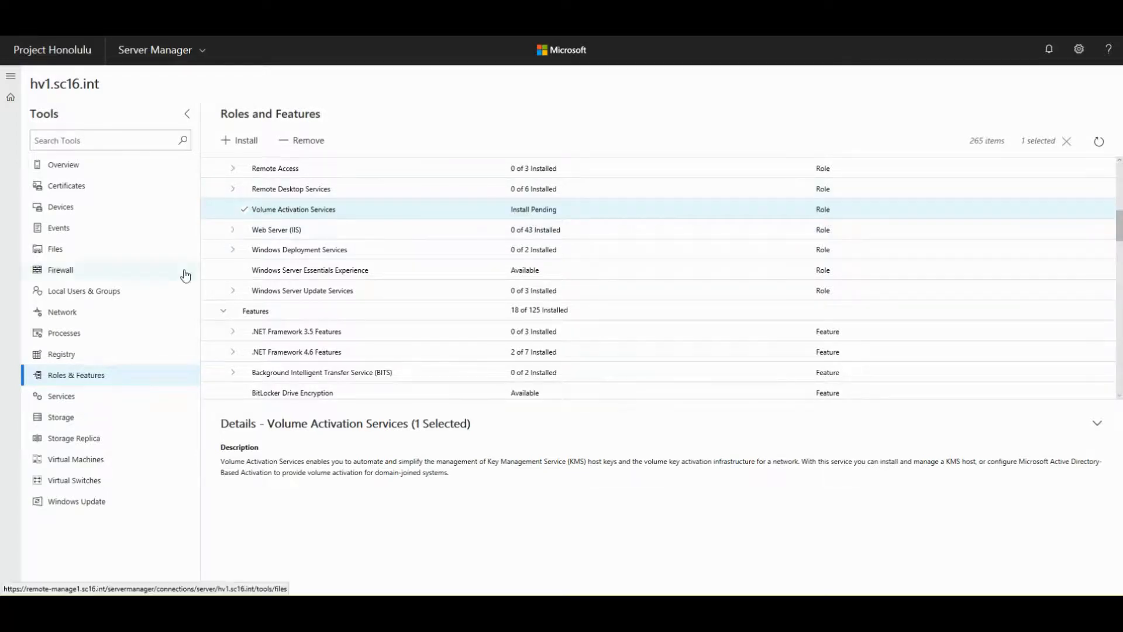
# - Open the Services tool and select the AllJoyn Router Service
pyautogui.click(60, 398)
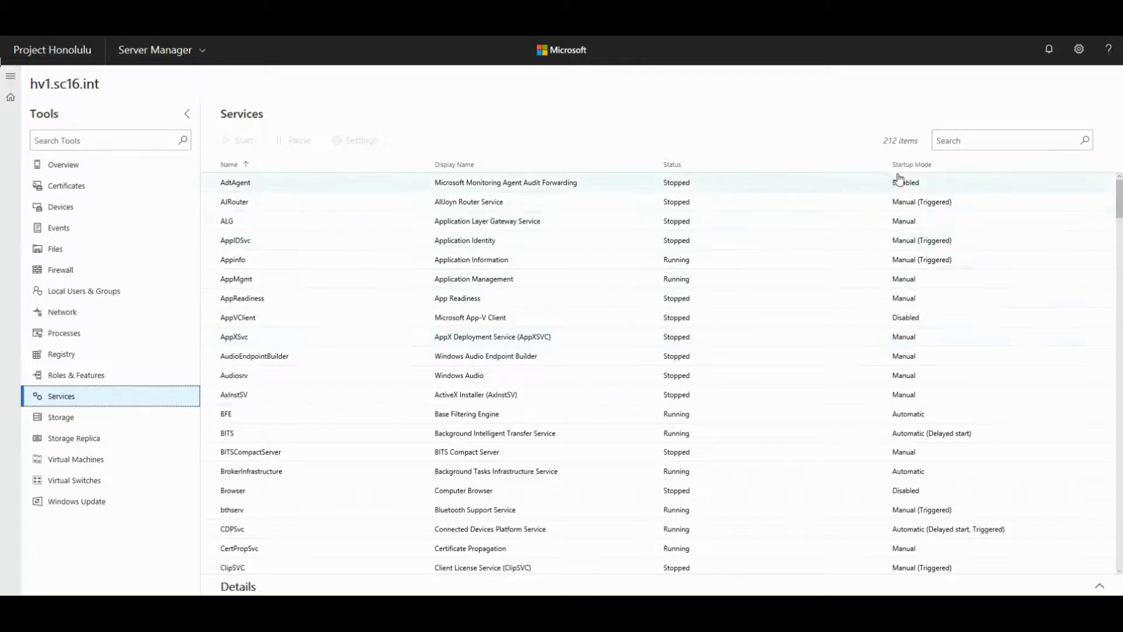
pyautogui.click(236, 183)
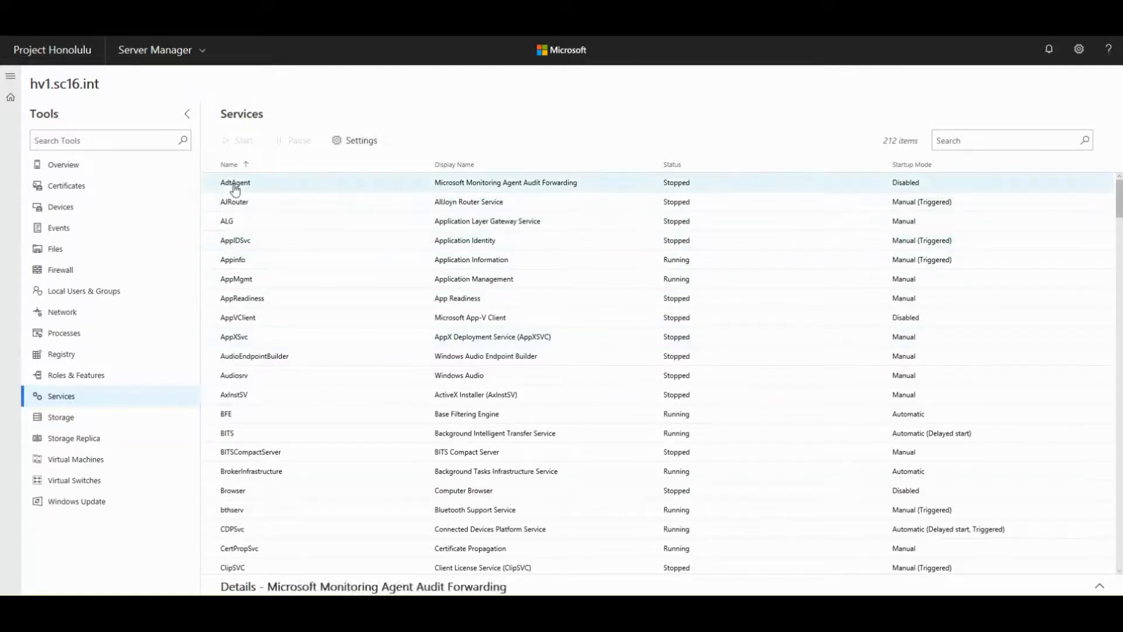
pyautogui.click(234, 205)
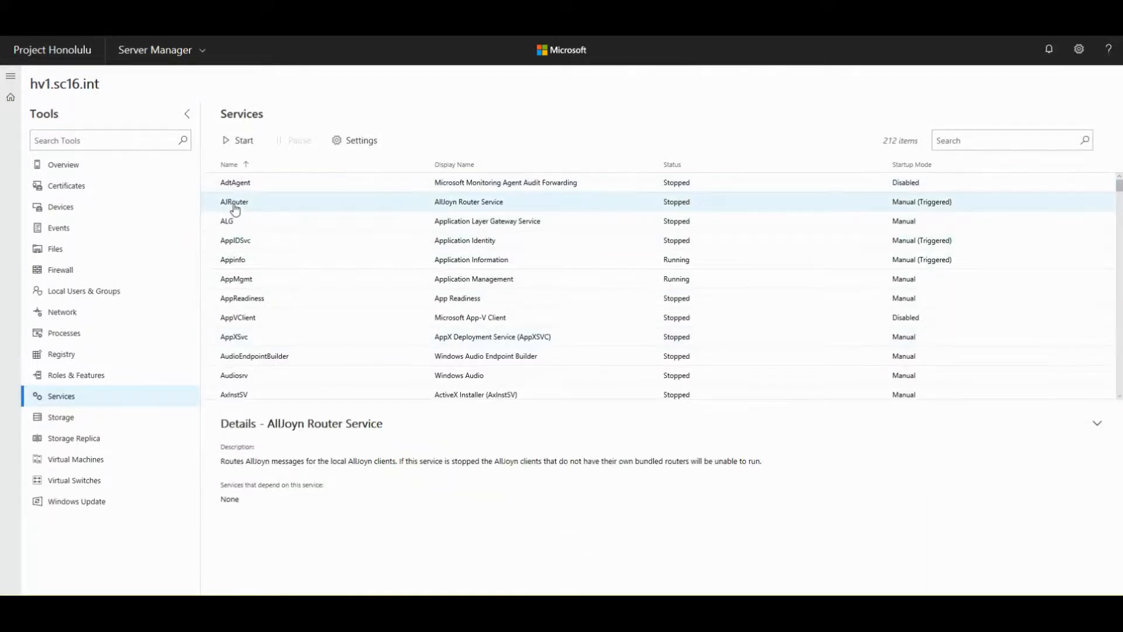
# - Review AllJoyn Router settings keeping startup mode Manual, then view Application Information details
pyautogui.click(348, 143)
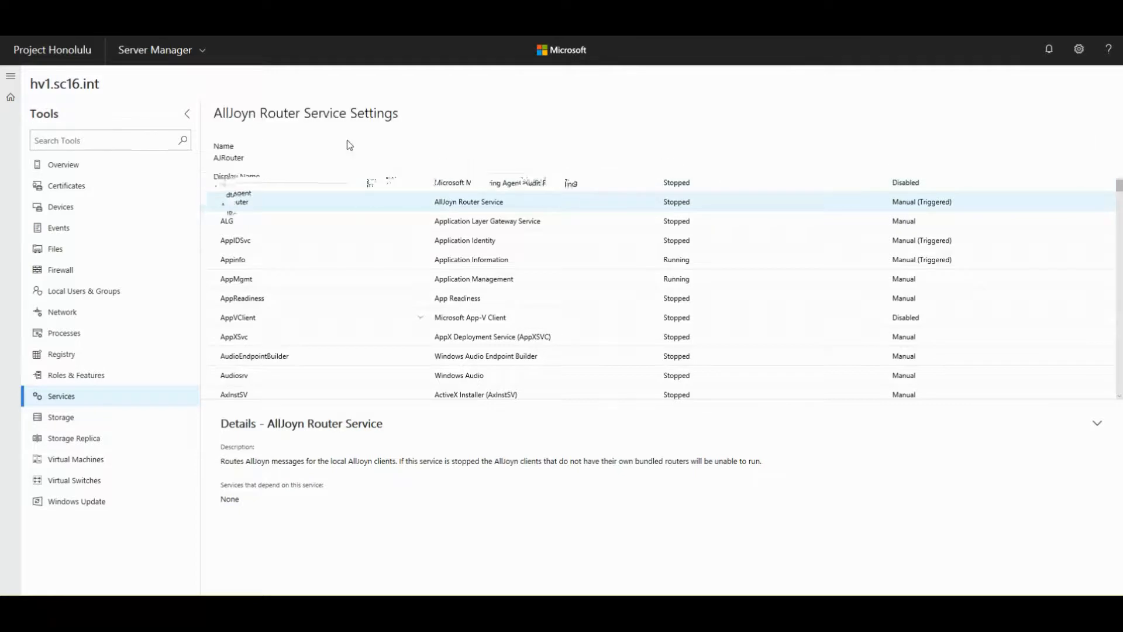
pyautogui.click(258, 318)
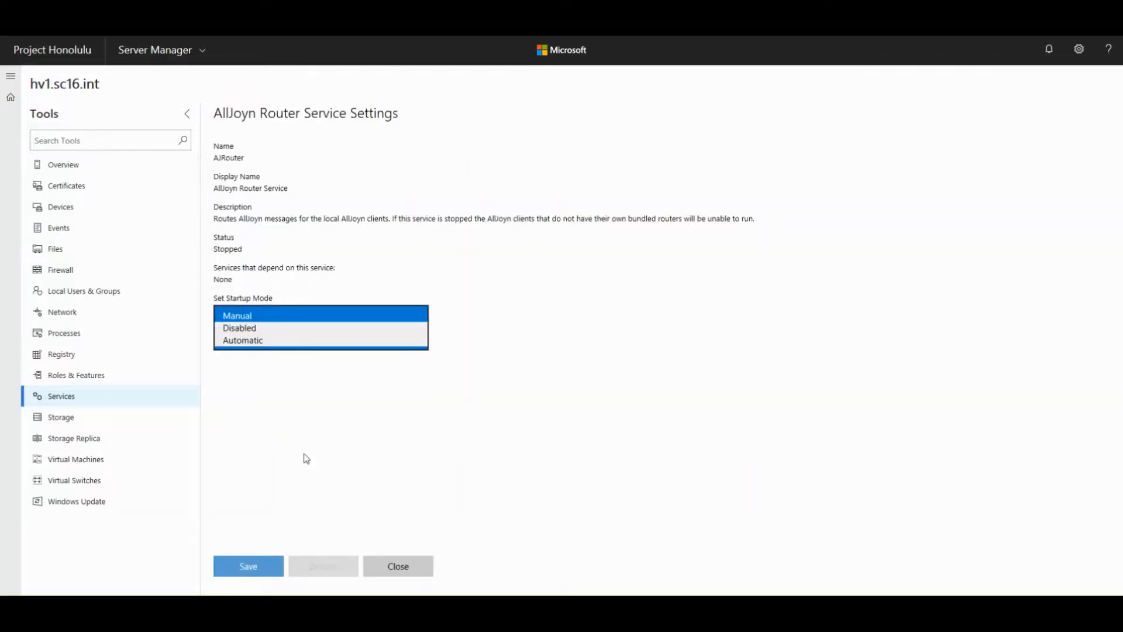
pyautogui.click(316, 444)
pyautogui.click(379, 560)
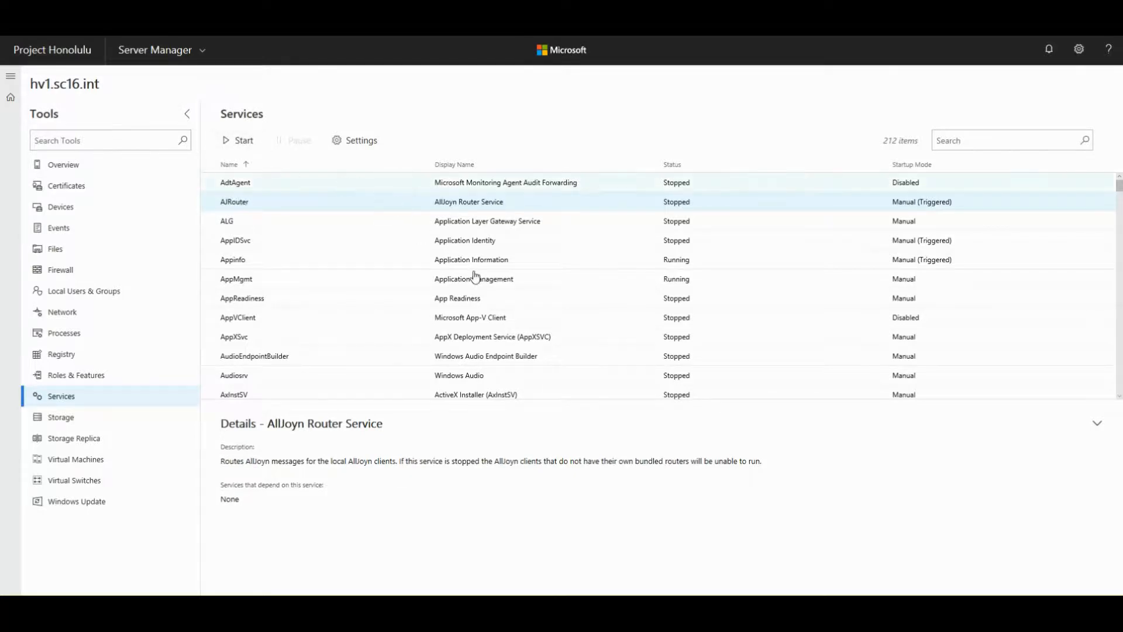
pyautogui.click(452, 263)
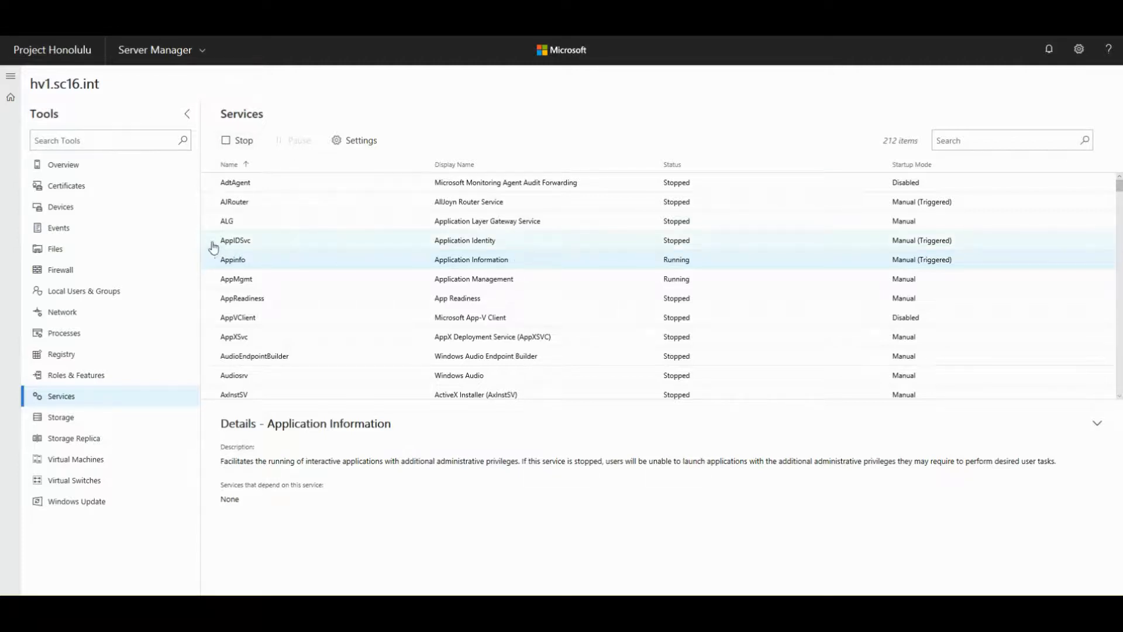
# - View Application Identity details, then filter the Services list by 'router'
pyautogui.click(470, 244)
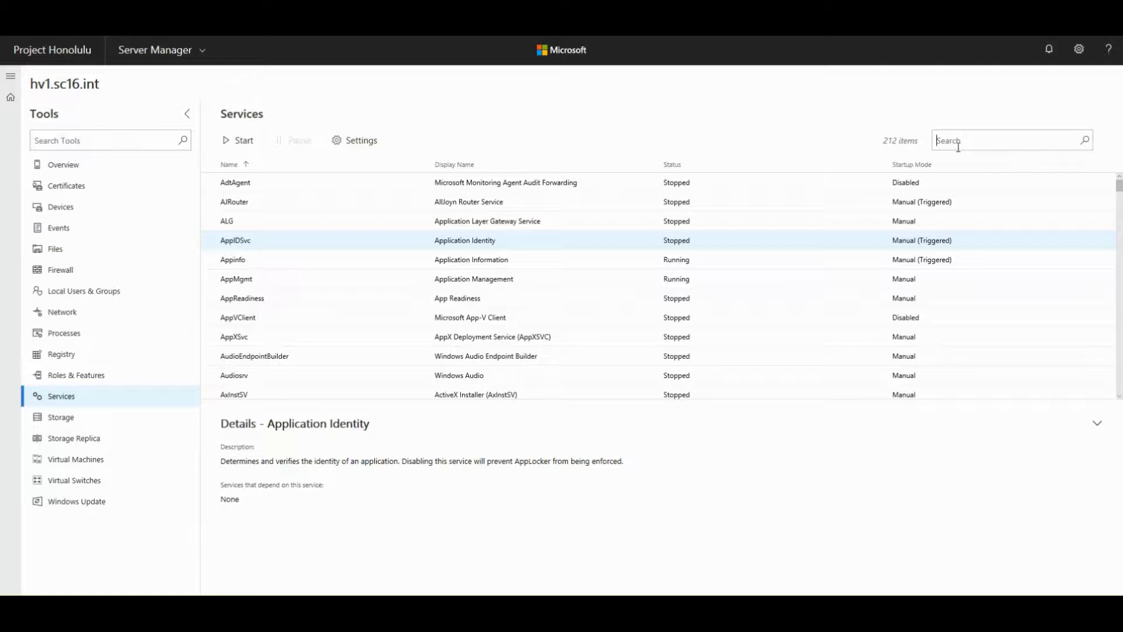
pyautogui.write('router')
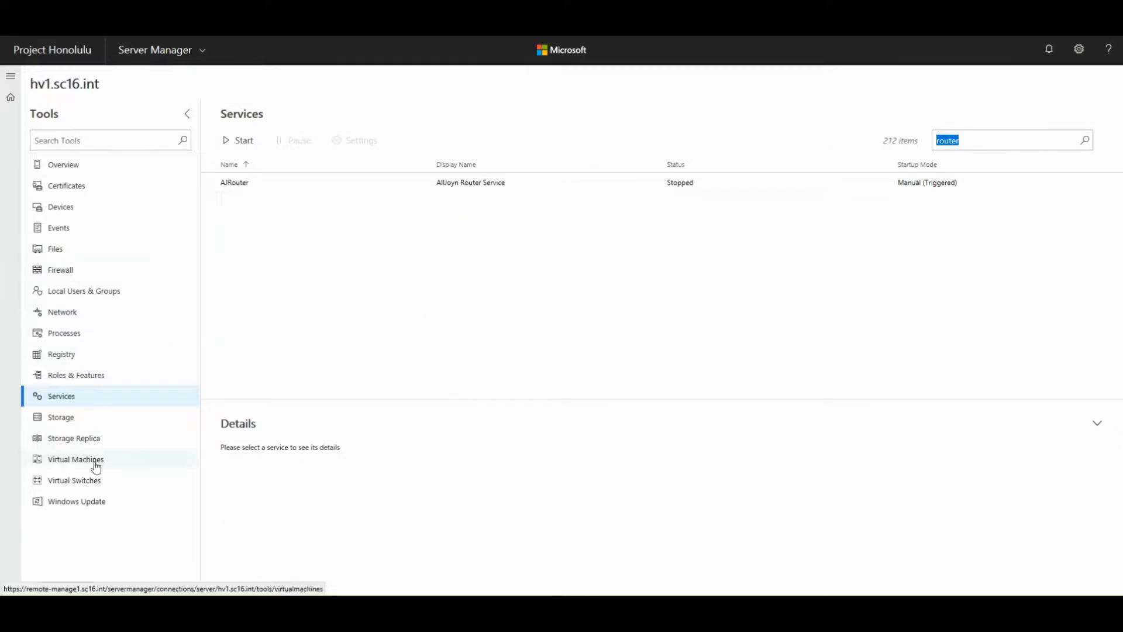
# - Open Storage for hv1.sc16.int, select Disk 0, and pick its (C:) volume
pyautogui.click(62, 419)
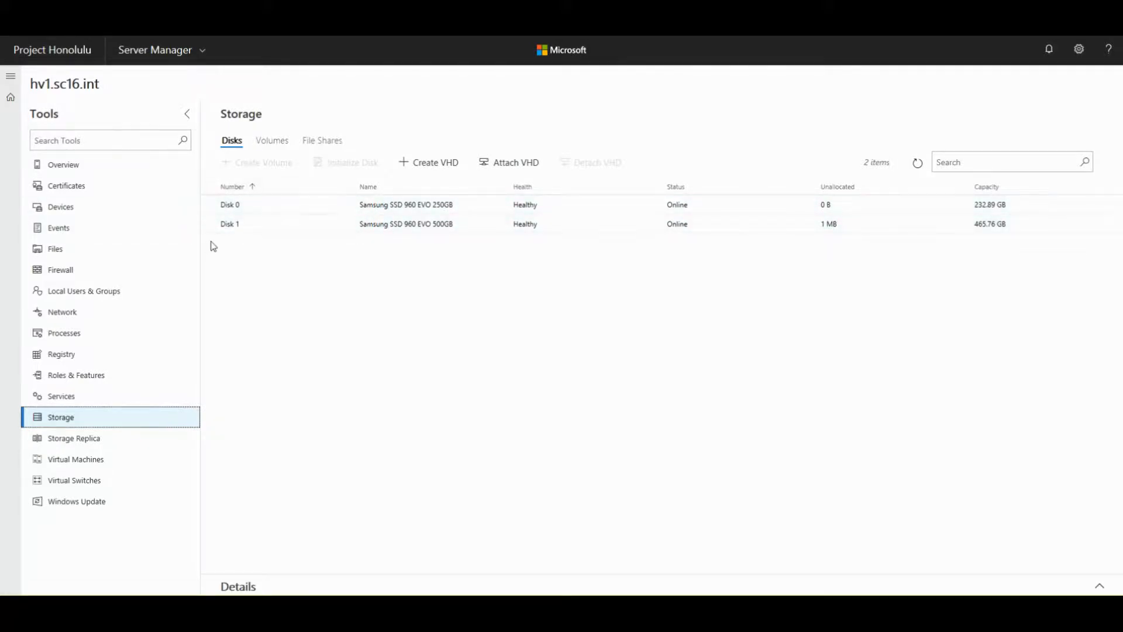
pyautogui.click(245, 209)
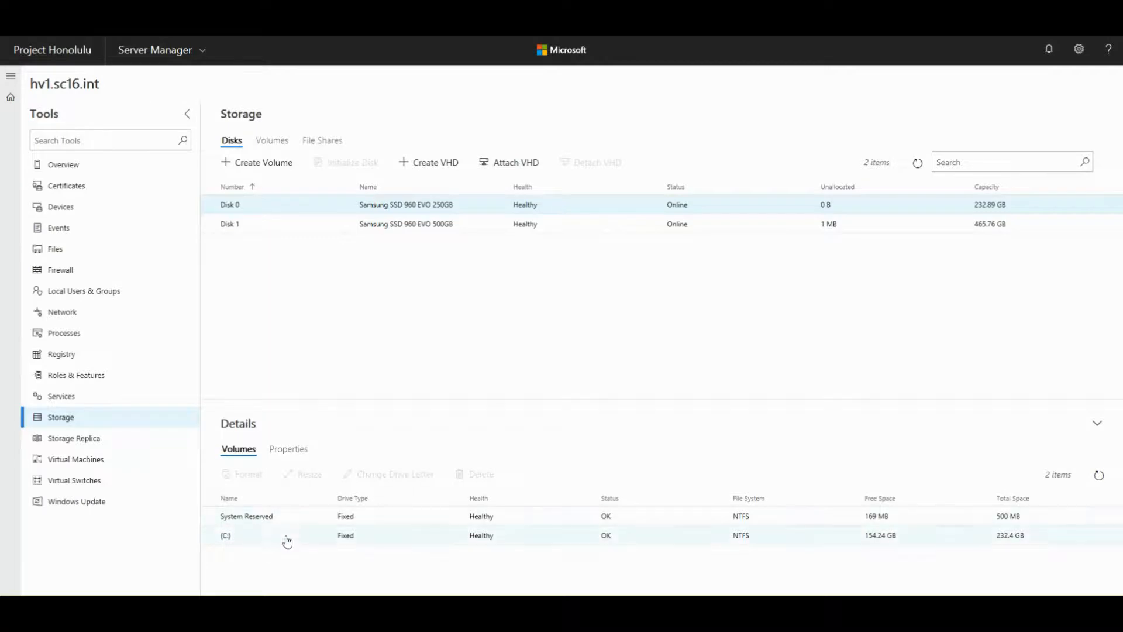
pyautogui.click(246, 537)
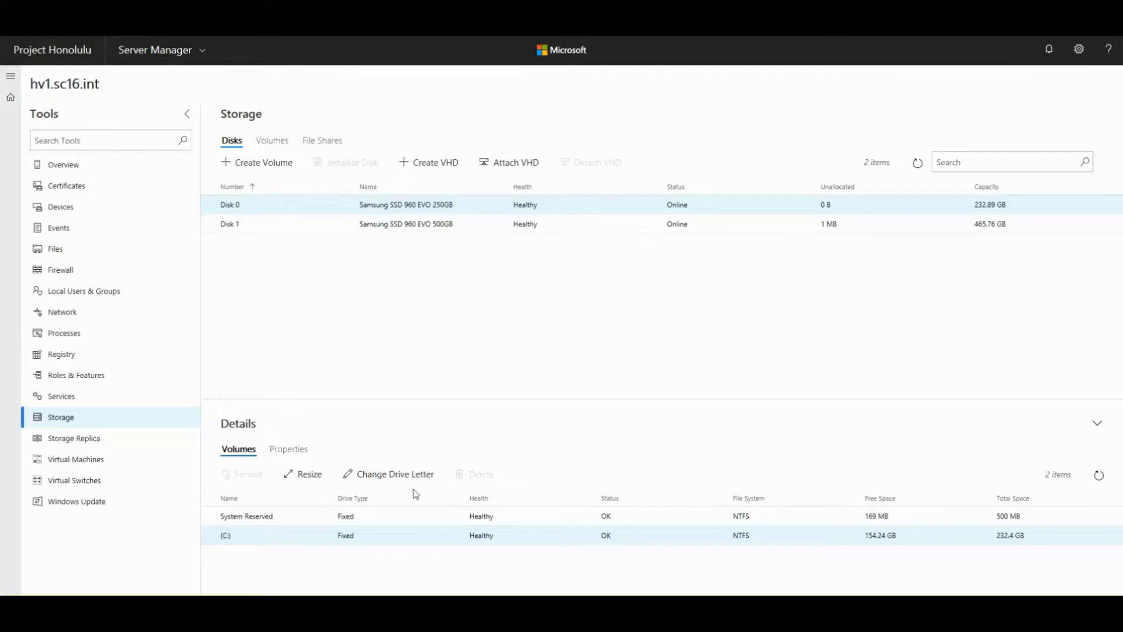
# - Show Disk 0's Properties and highlight its Firmware Version 2B7QCXE7
pyautogui.click(288, 450)
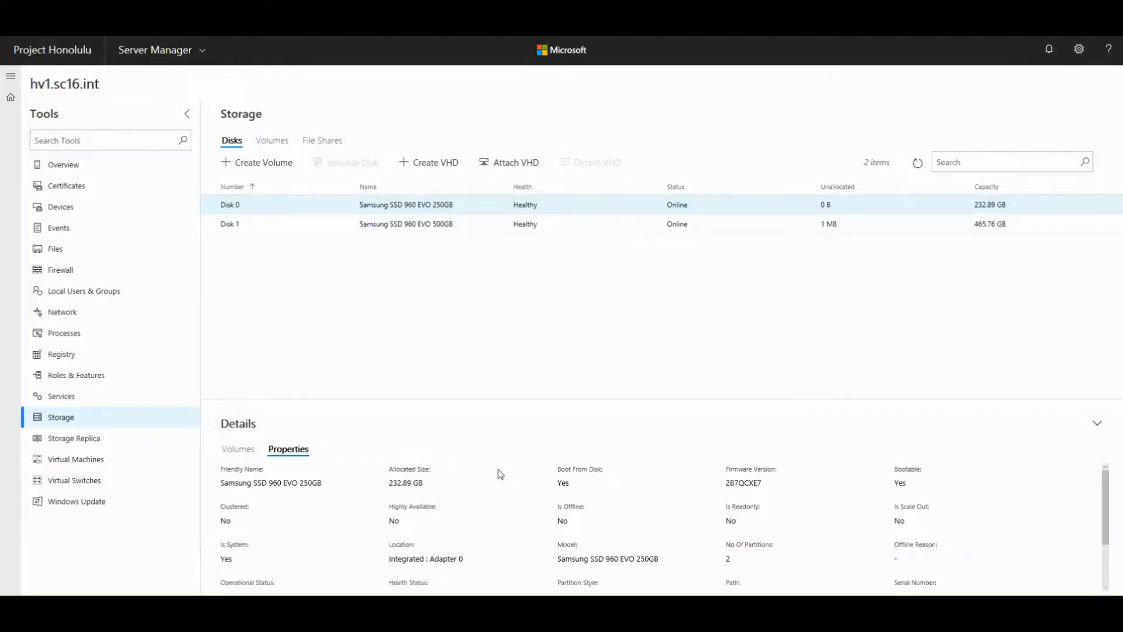
pyautogui.scroll(-1, 606, 501)
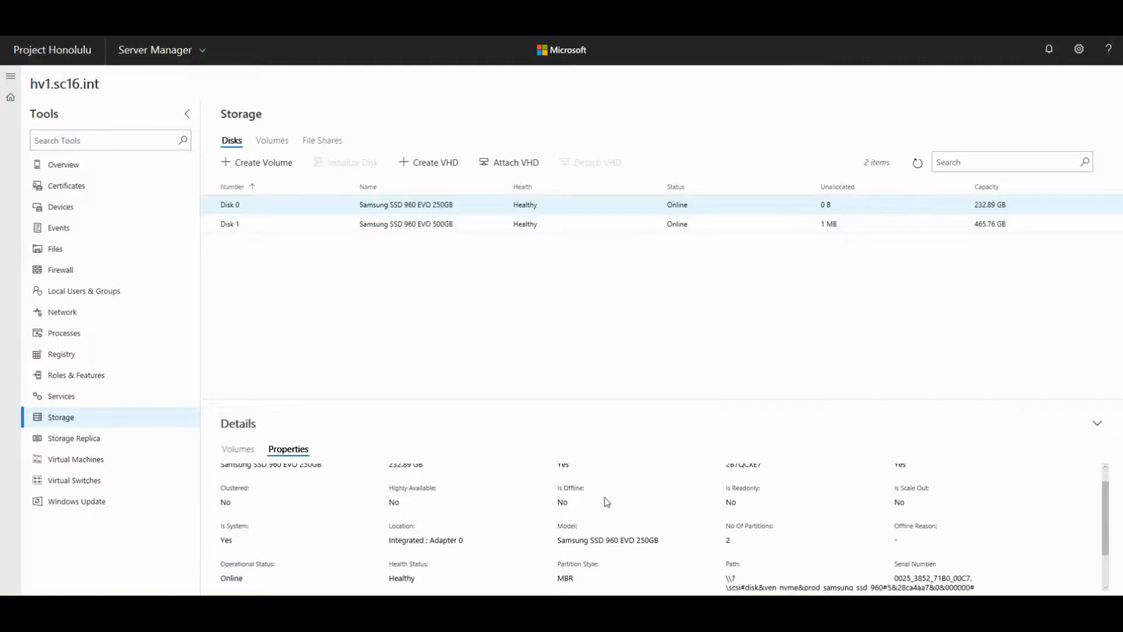
pyautogui.scroll(-1, 606, 501)
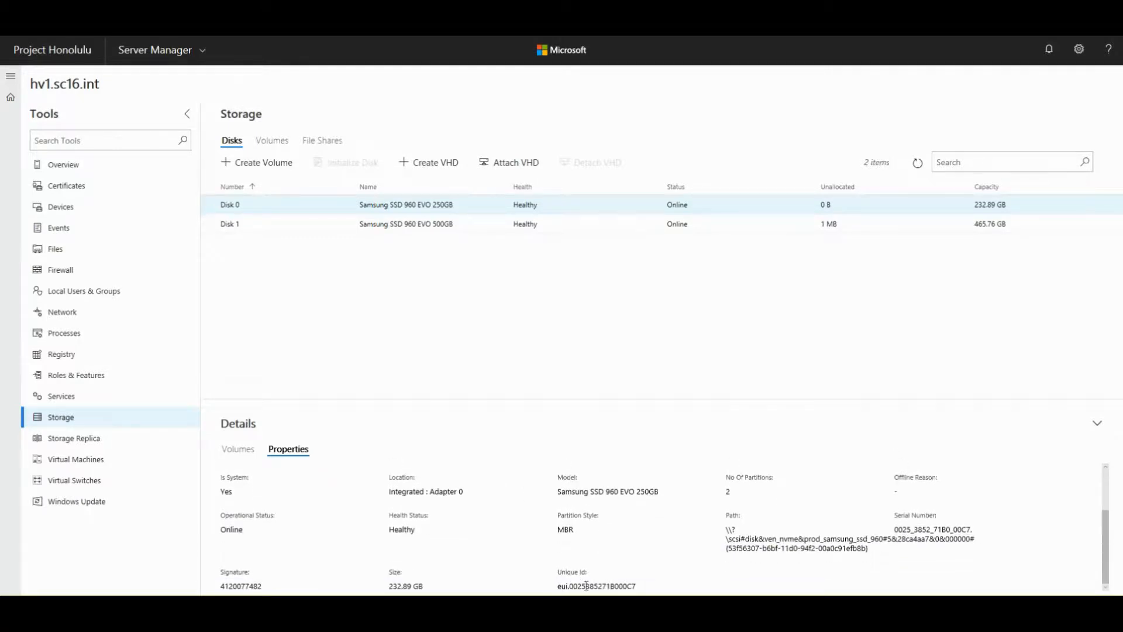
pyautogui.scroll(2, 671, 581)
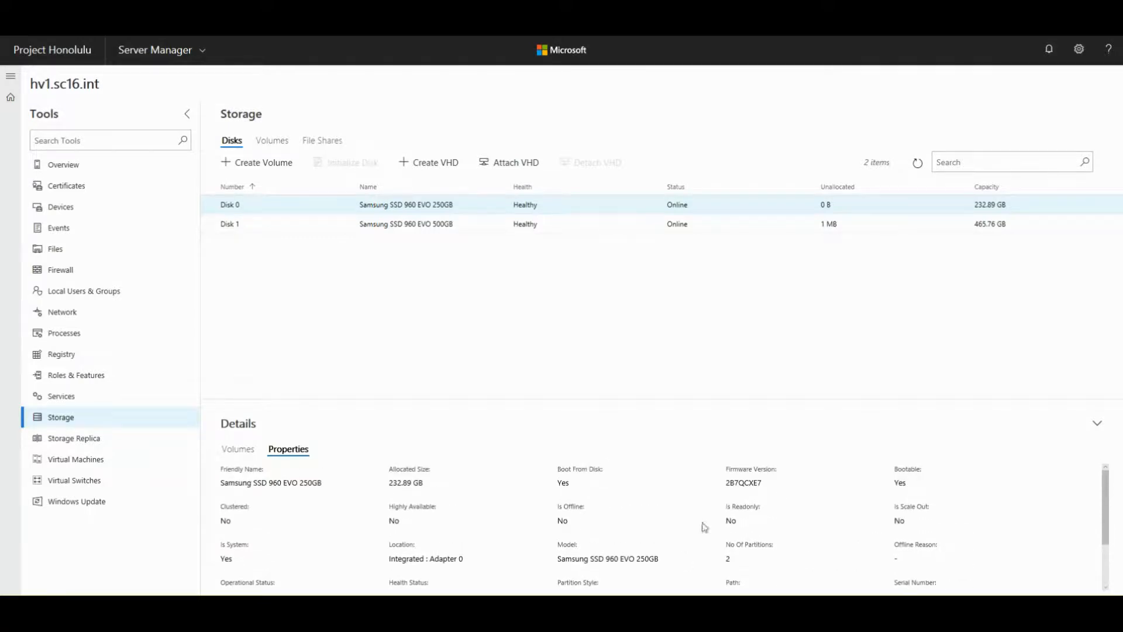
pyautogui.tripleClick(726, 486)
pyautogui.click(762, 490)
# - Scroll through the remaining Disk 0 properties, highlighting the firmware version and the disk's friendly name
pyautogui.scroll(-1, 785, 501)
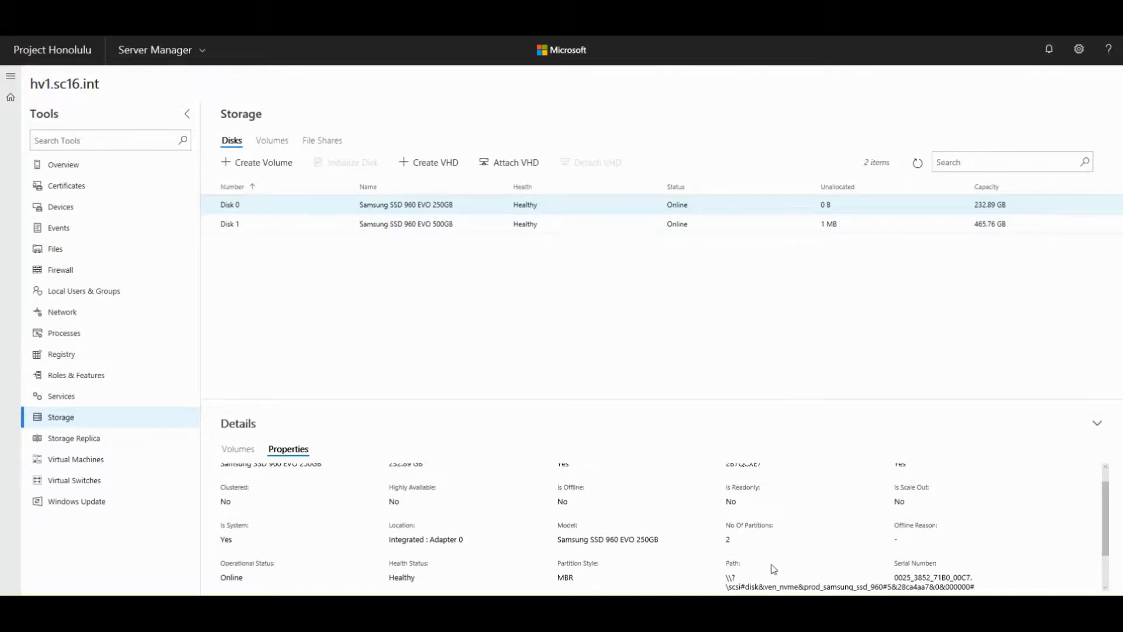
pyautogui.scroll(-1, 772, 568)
pyautogui.scroll(1, 773, 569)
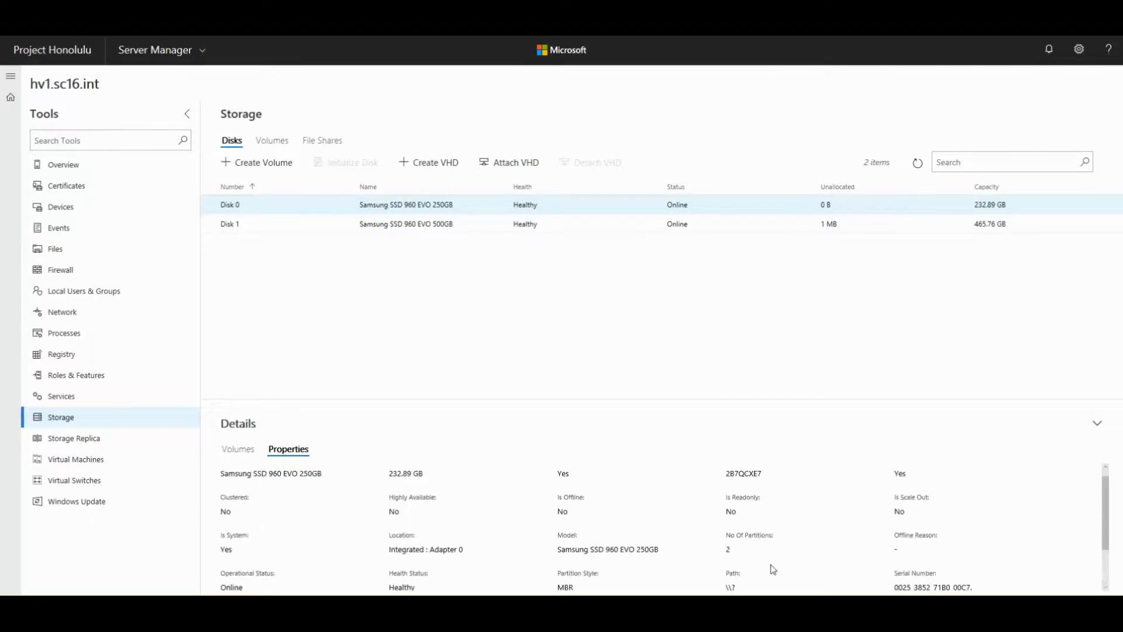
pyautogui.scroll(1, 773, 569)
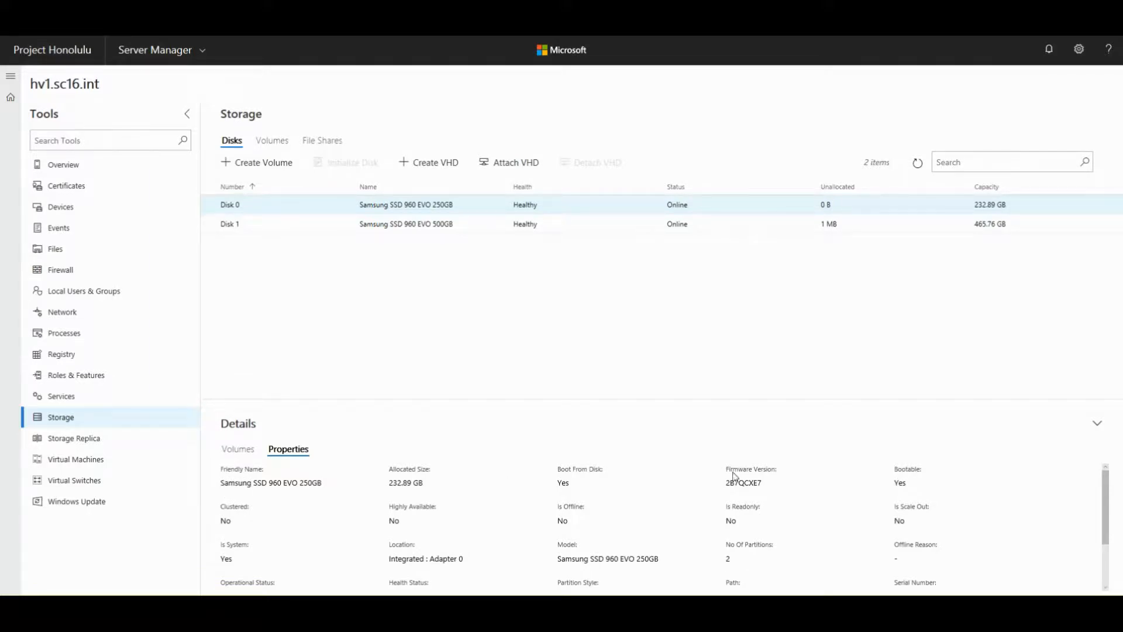
pyautogui.moveTo(725, 468); pyautogui.dragTo(773, 489)
pyautogui.moveTo(223, 484); pyautogui.dragTo(362, 483)
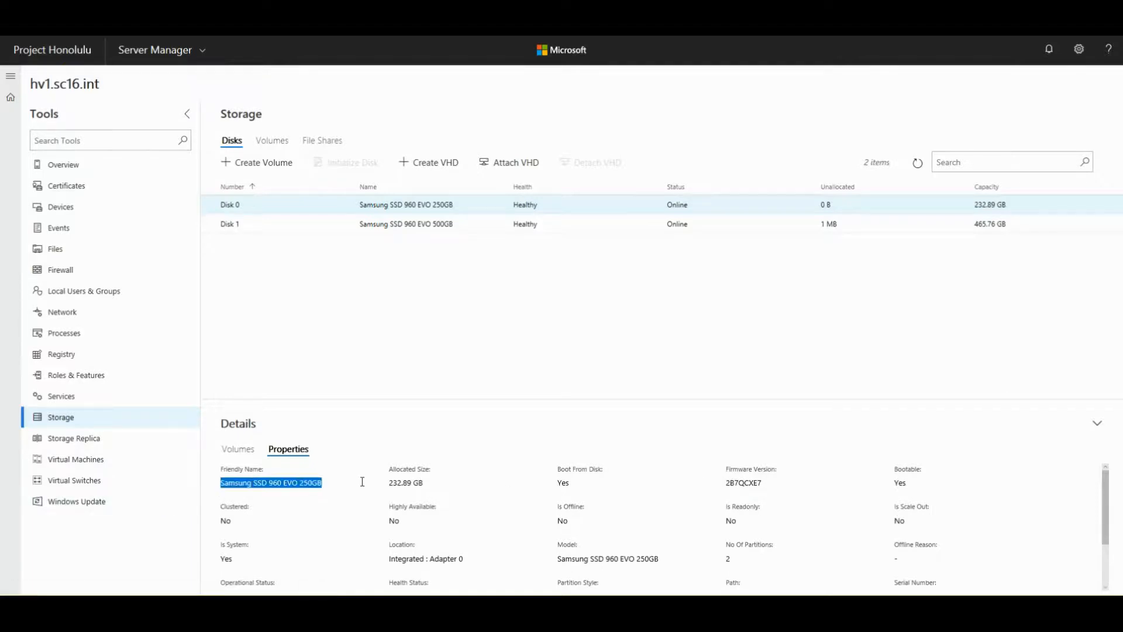
pyautogui.click(263, 487)
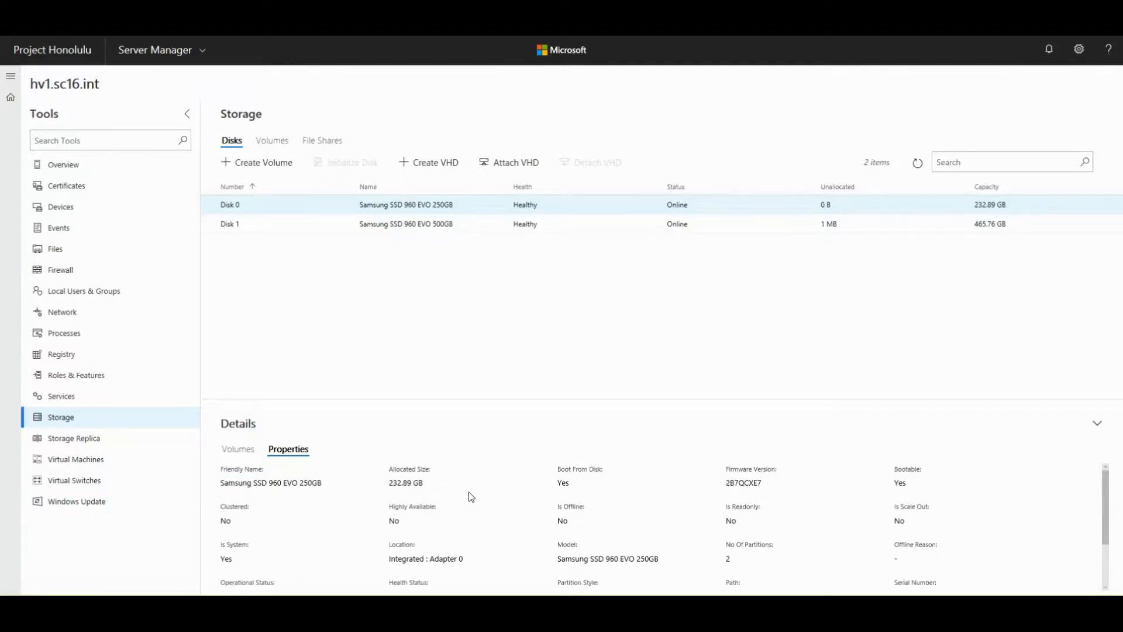
pyautogui.scroll(-1, 472, 497)
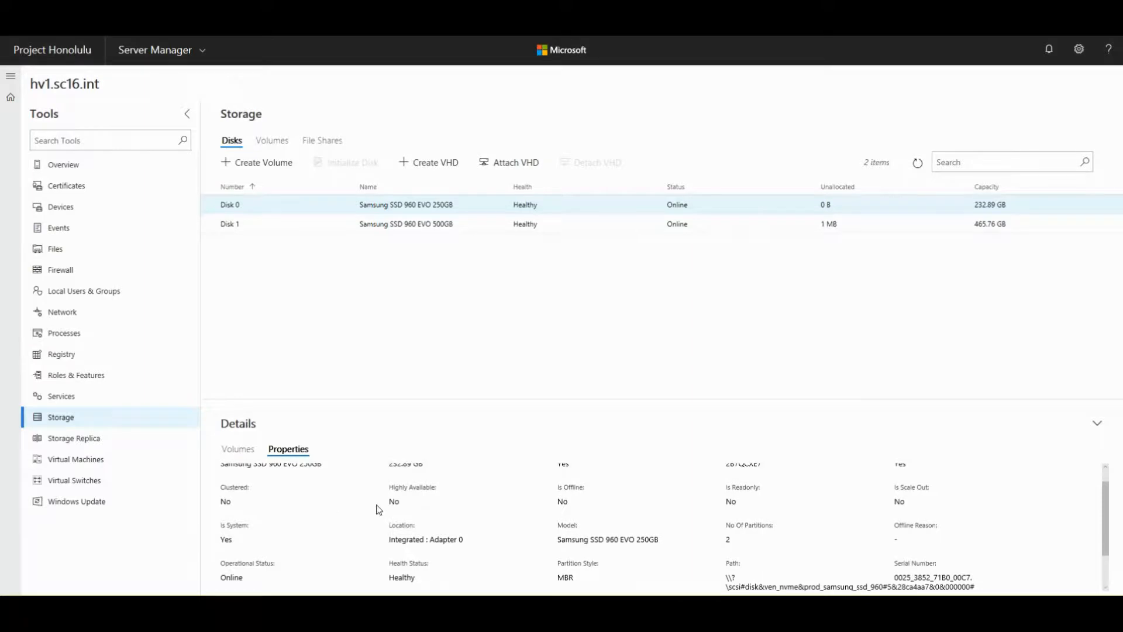
pyautogui.scroll(-2, 898, 513)
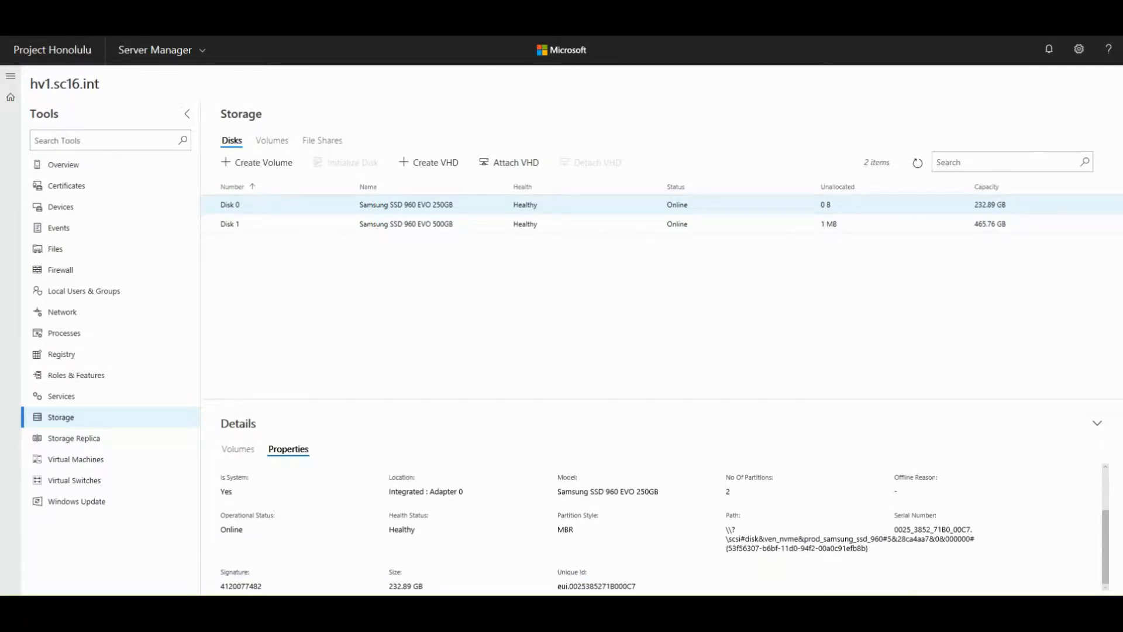
pyautogui.scroll(3, 276, 562)
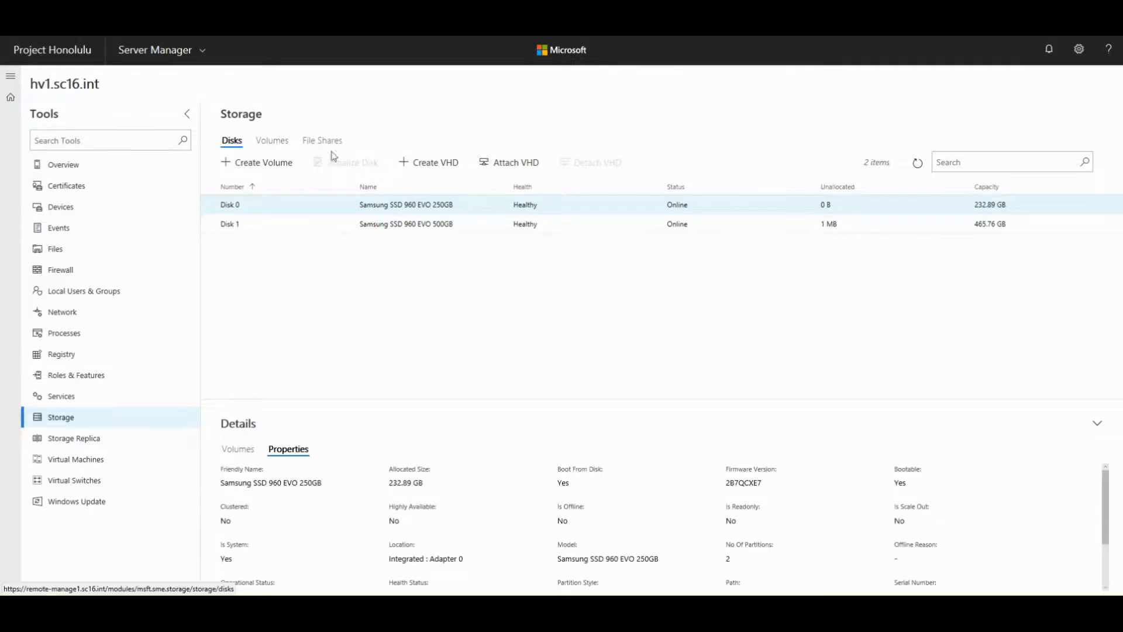
# - List the volumes, view New Volume (D:), then check File Shares showing 0 items
pyautogui.click(263, 145)
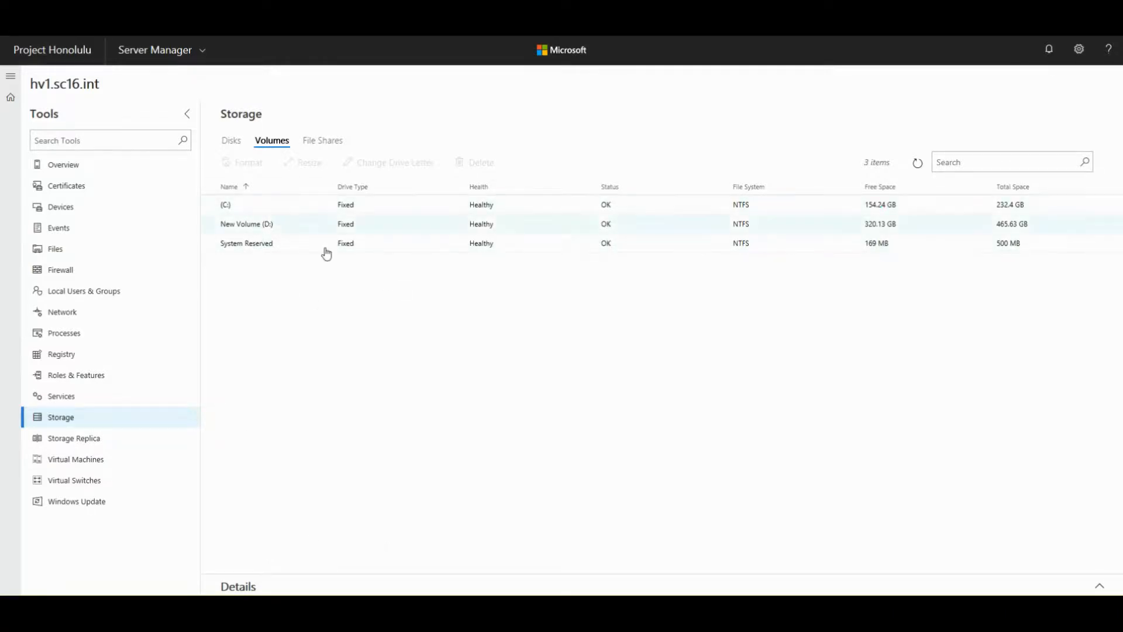
pyautogui.click(241, 225)
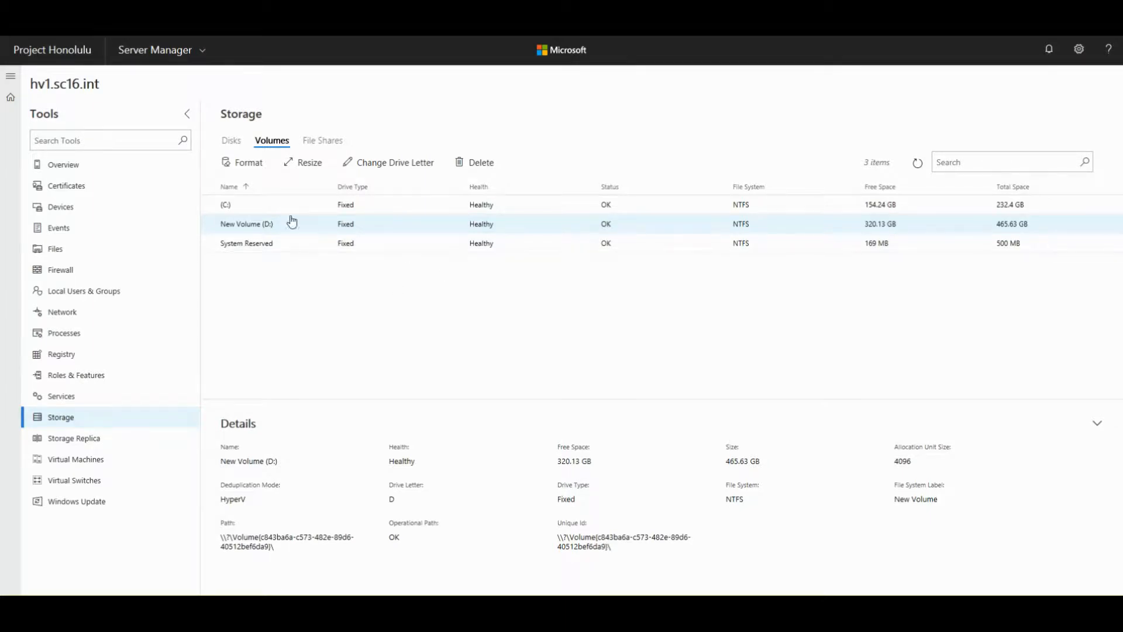
pyautogui.click(308, 149)
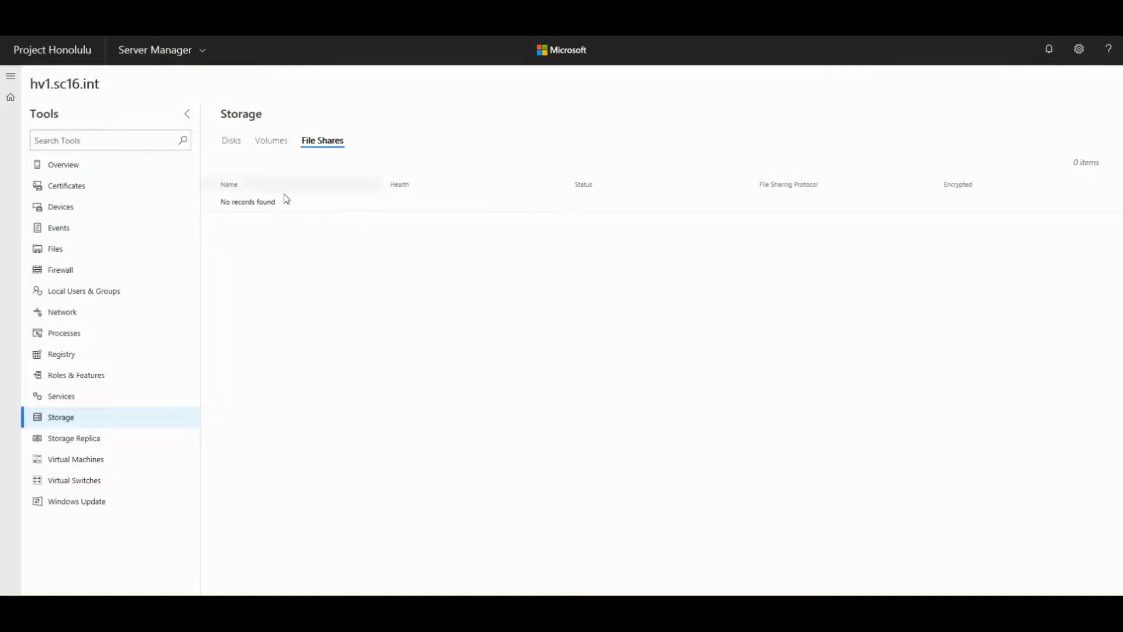
# - Open the Storage Replica tool for hv1.sc16.int
pyautogui.click(79, 446)
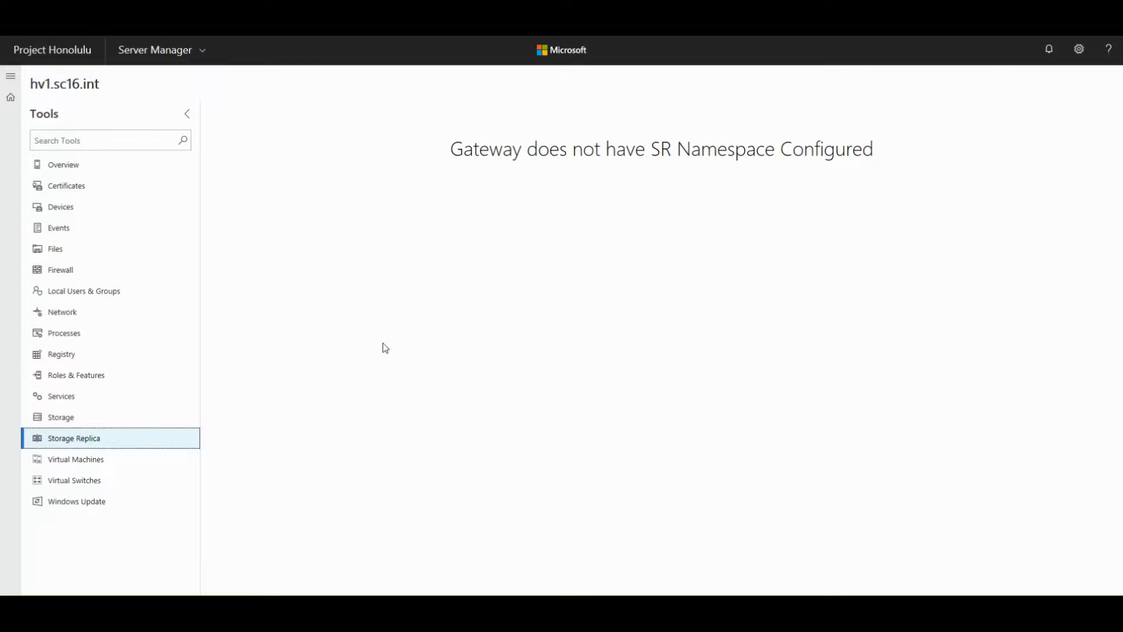
# - Show the Virtual Machines summary for hv1.sc16.int: 7 running, 35% CPU, 60.6% memory
pyautogui.click(69, 460)
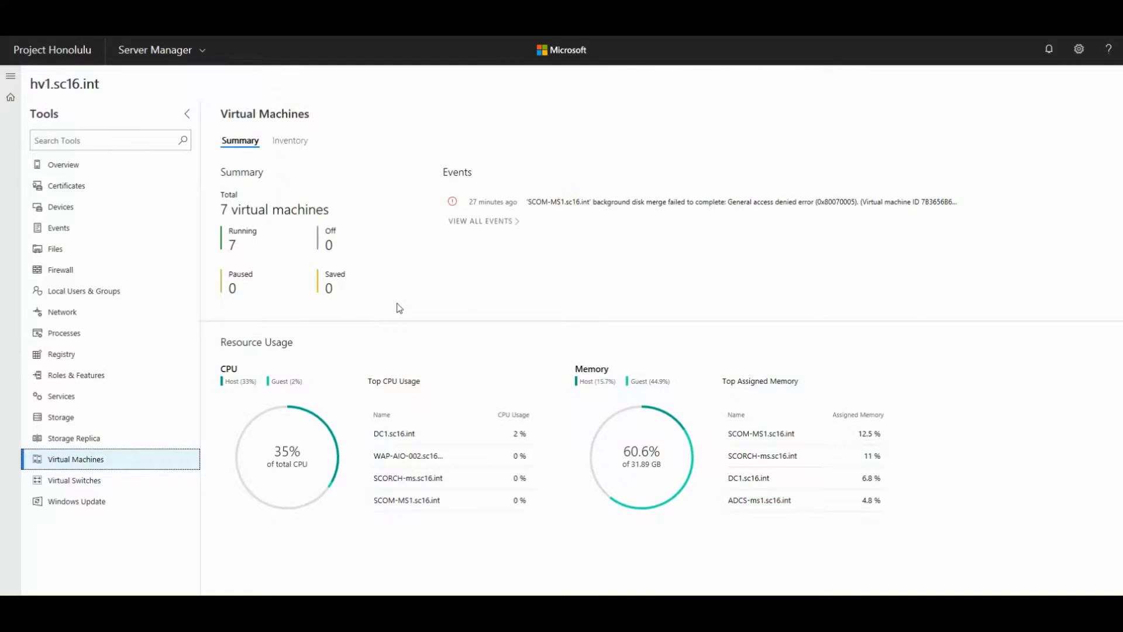
pyautogui.moveTo(223, 210); pyautogui.dragTo(331, 223)
pyautogui.click(230, 208)
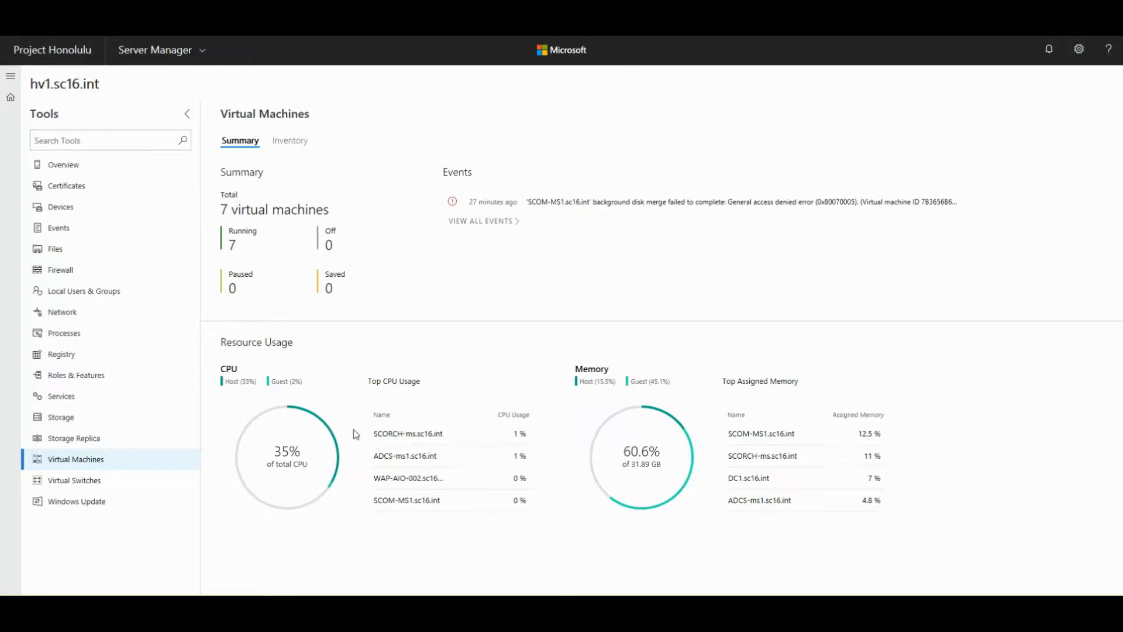
pyautogui.moveTo(257, 380); pyautogui.dragTo(221, 382)
pyautogui.click(243, 381)
pyautogui.moveTo(633, 385); pyautogui.dragTo(668, 383)
pyautogui.click(670, 382)
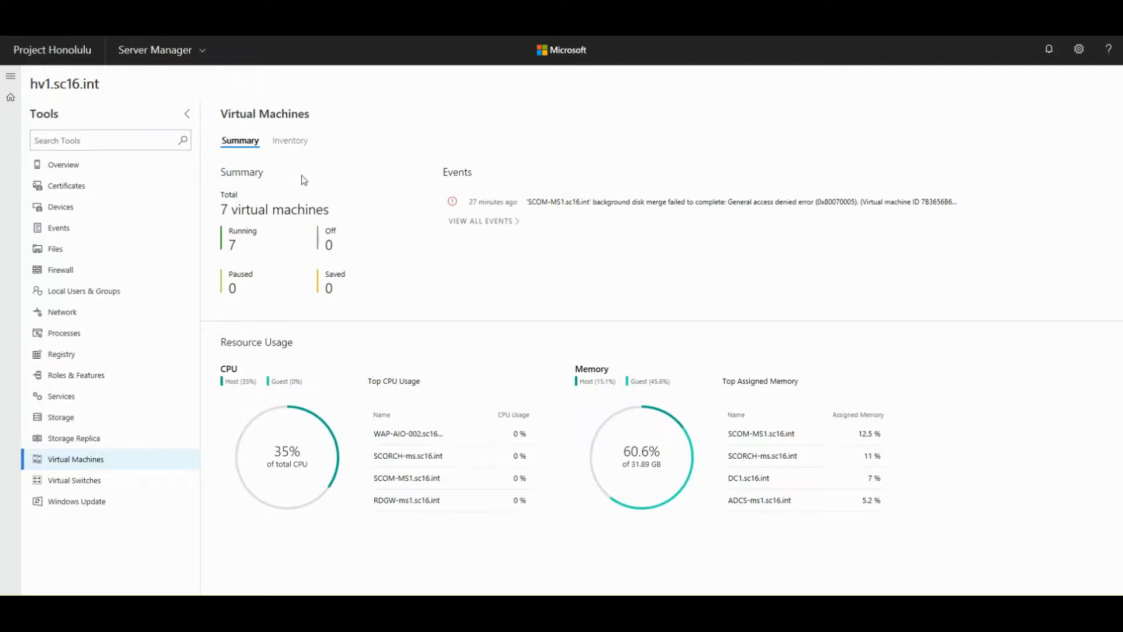
# - Switch to the Inventory list and select the ADCS-ms1.sc16.int row, dismissing its context menu
pyautogui.click(290, 141)
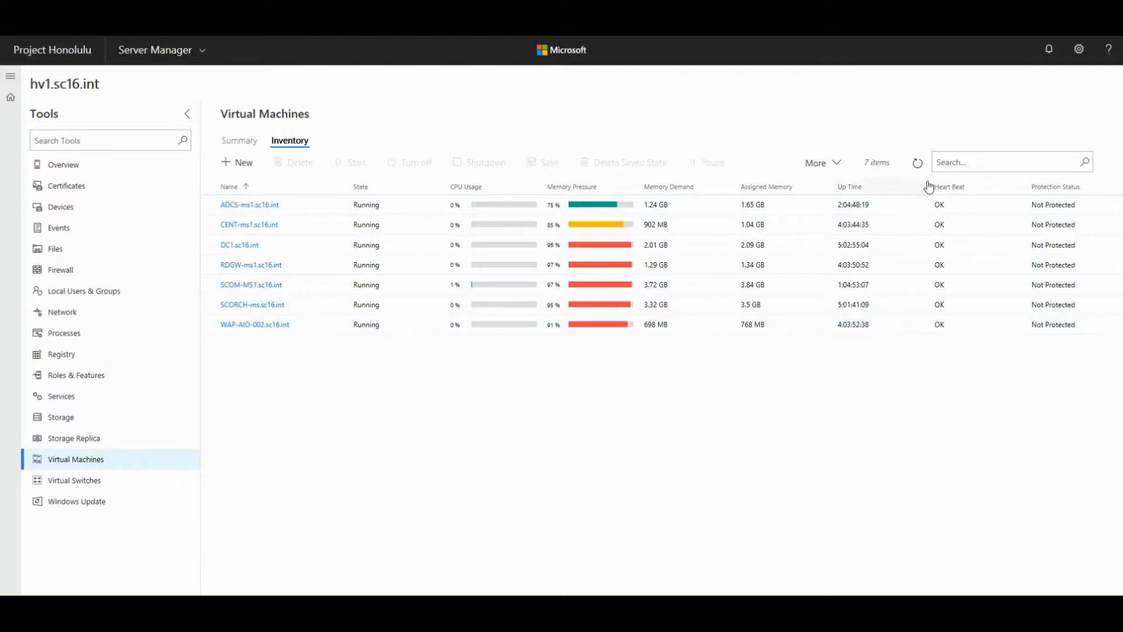
pyautogui.click(1051, 209)
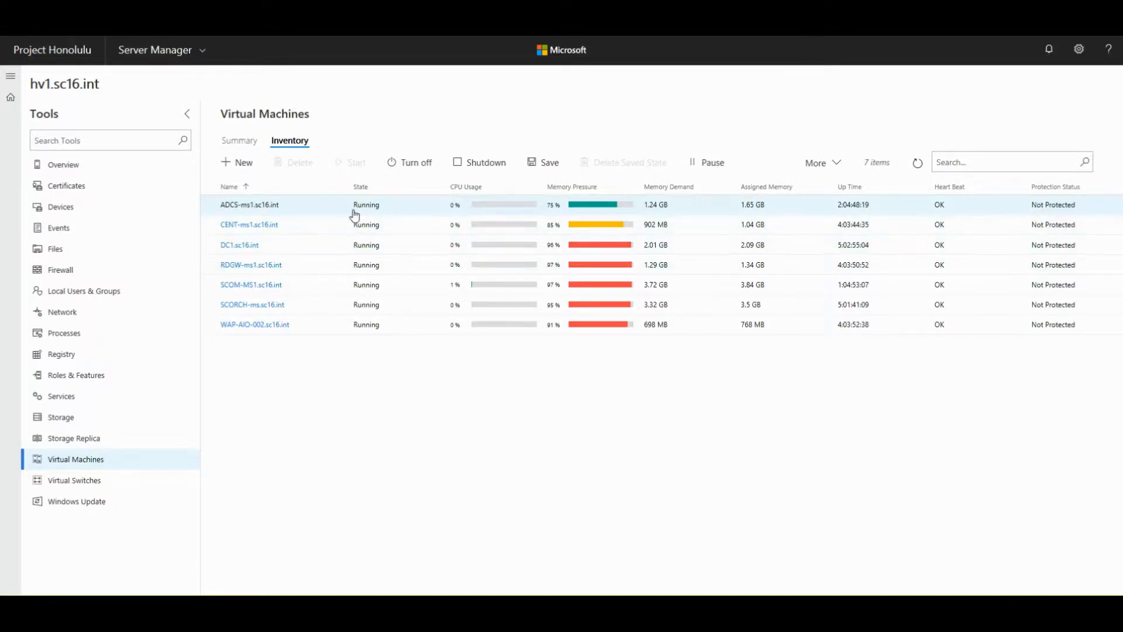
pyautogui.rightClick(266, 204)
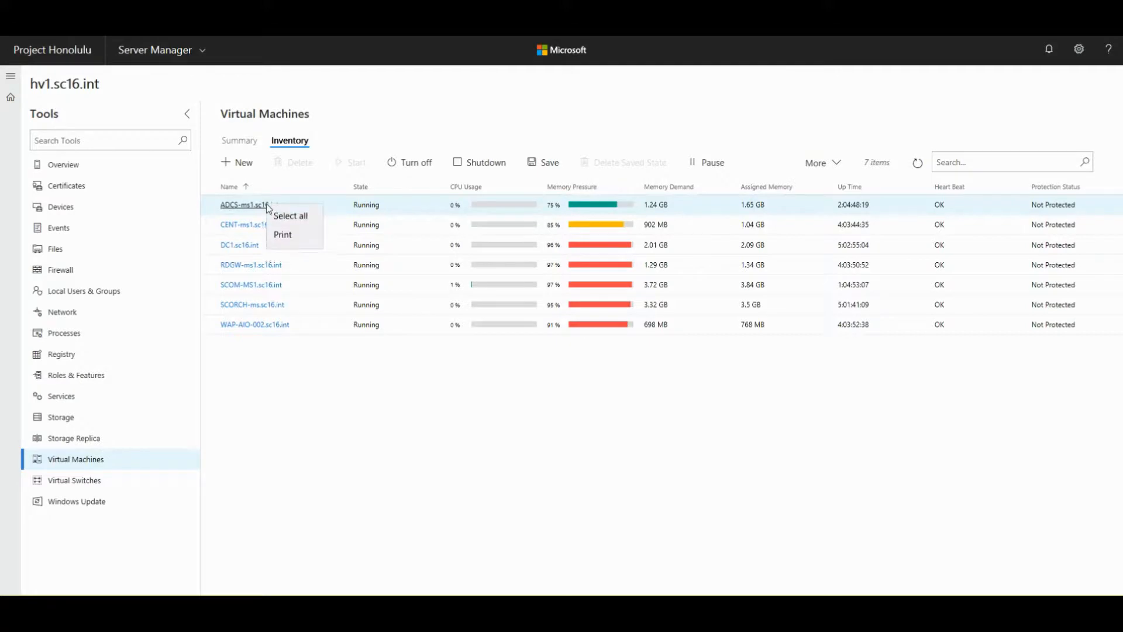
pyautogui.click(357, 203)
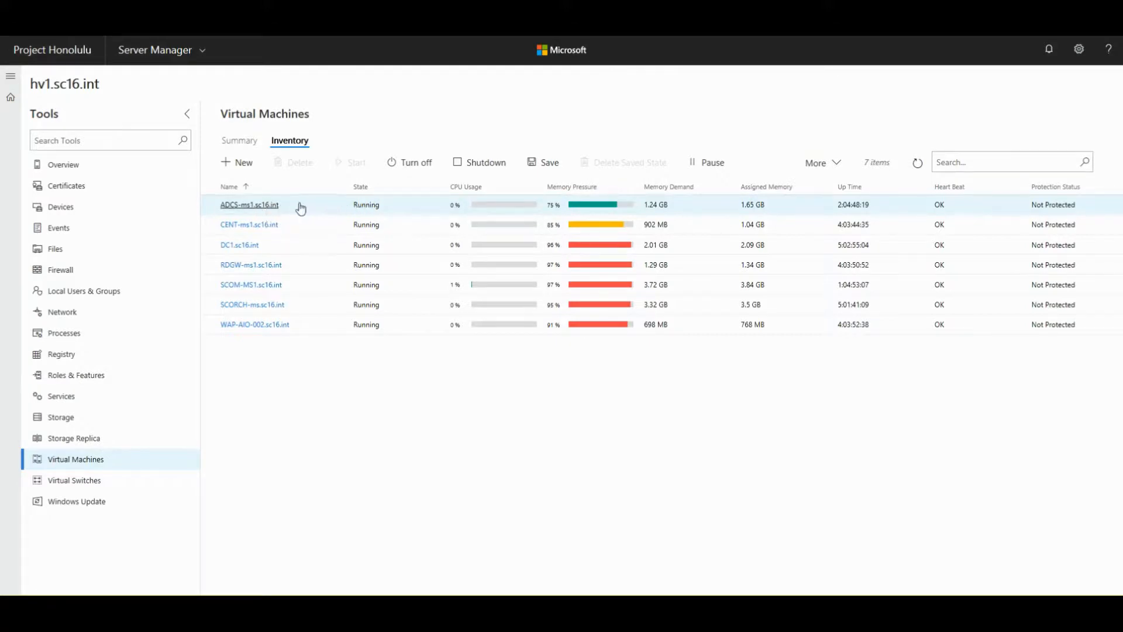
# - Open ADCS-ms1.sc16.int's details and review the Set up VM Protection (Azure Site Recovery) dialog
pyautogui.click(267, 206)
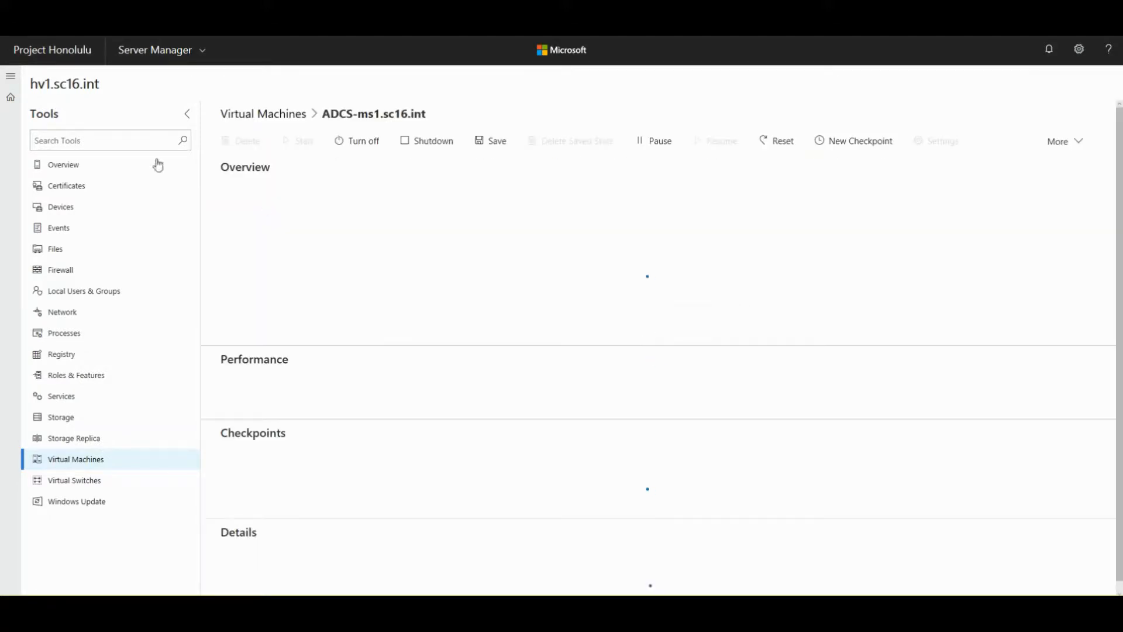
pyautogui.click(1057, 144)
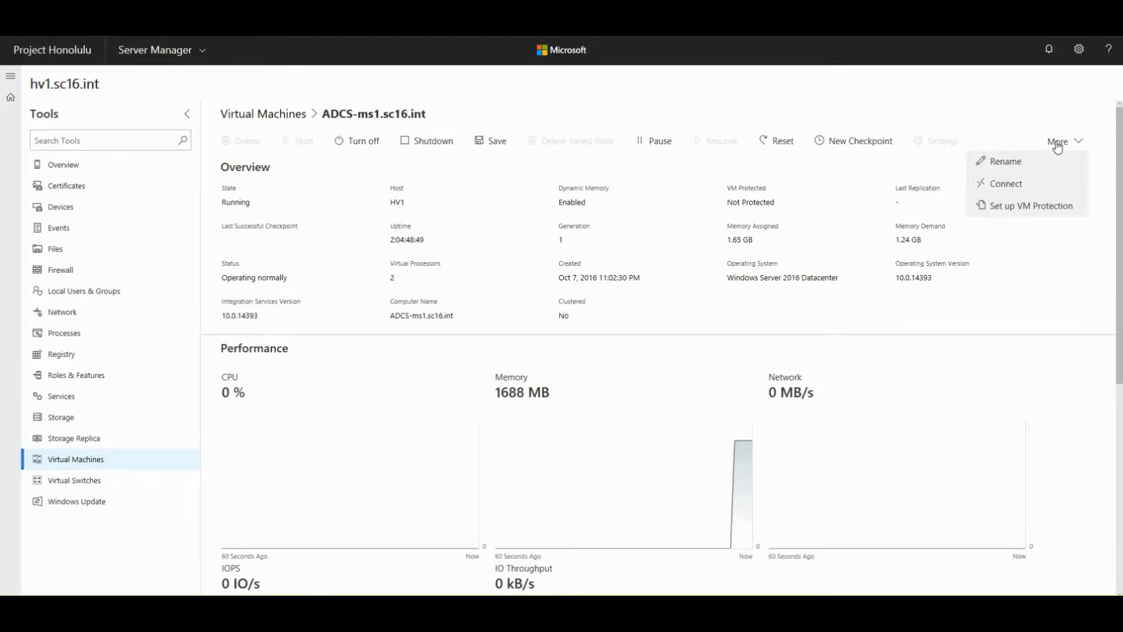
pyautogui.click(1007, 208)
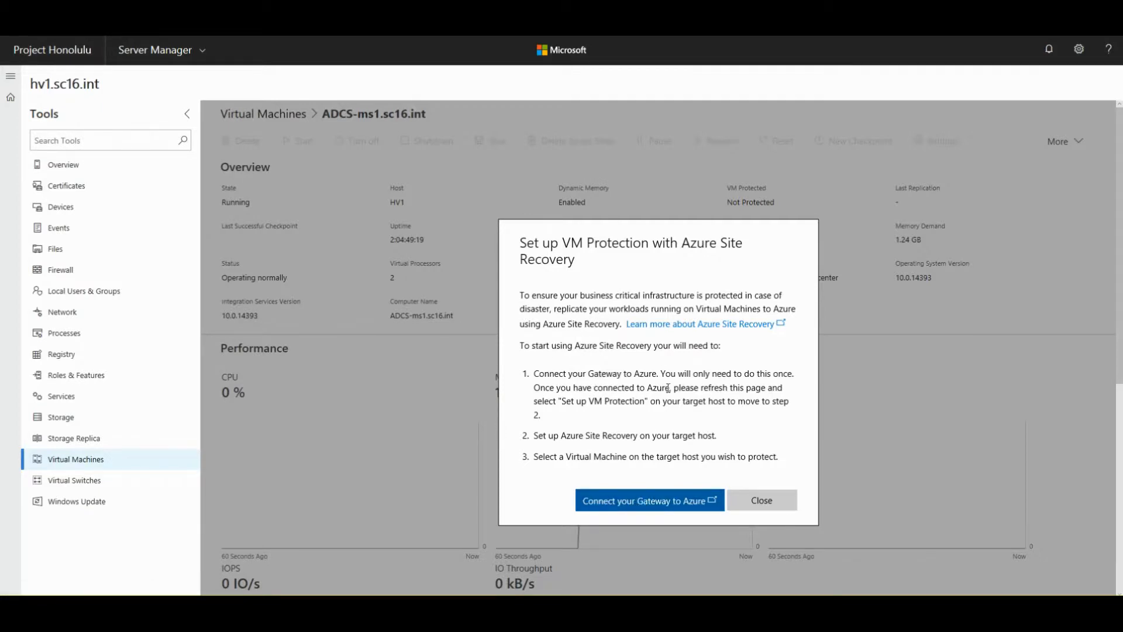
pyautogui.click(748, 505)
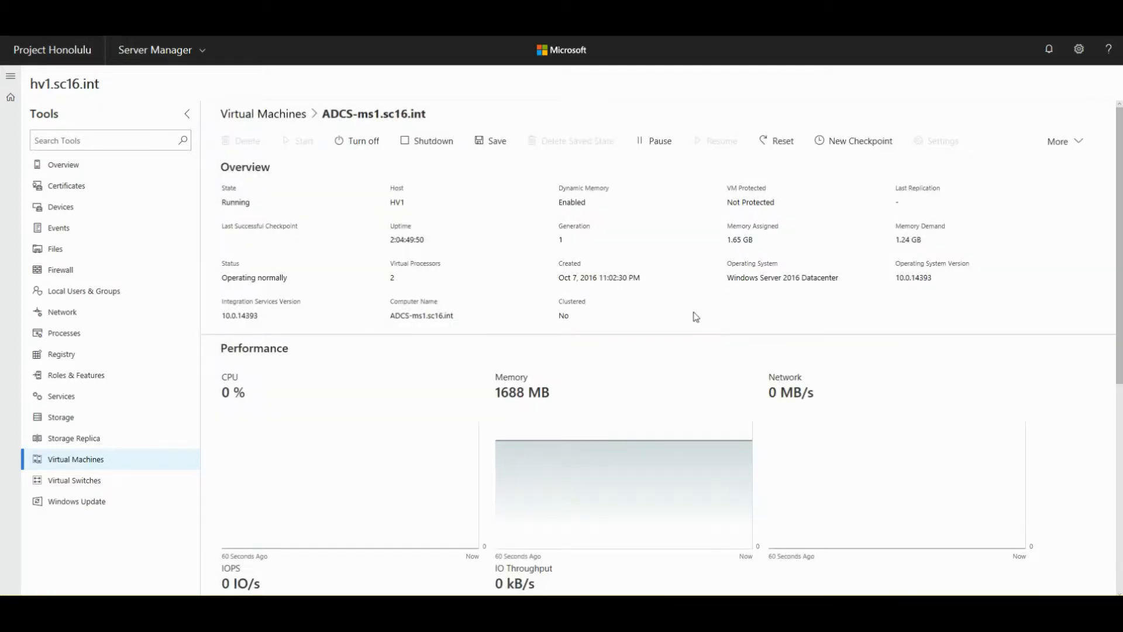
pyautogui.click(78, 460)
# - Select ADCS-ms1.sc16.int in the Inventory list and show its More actions dropdown
pyautogui.click(291, 144)
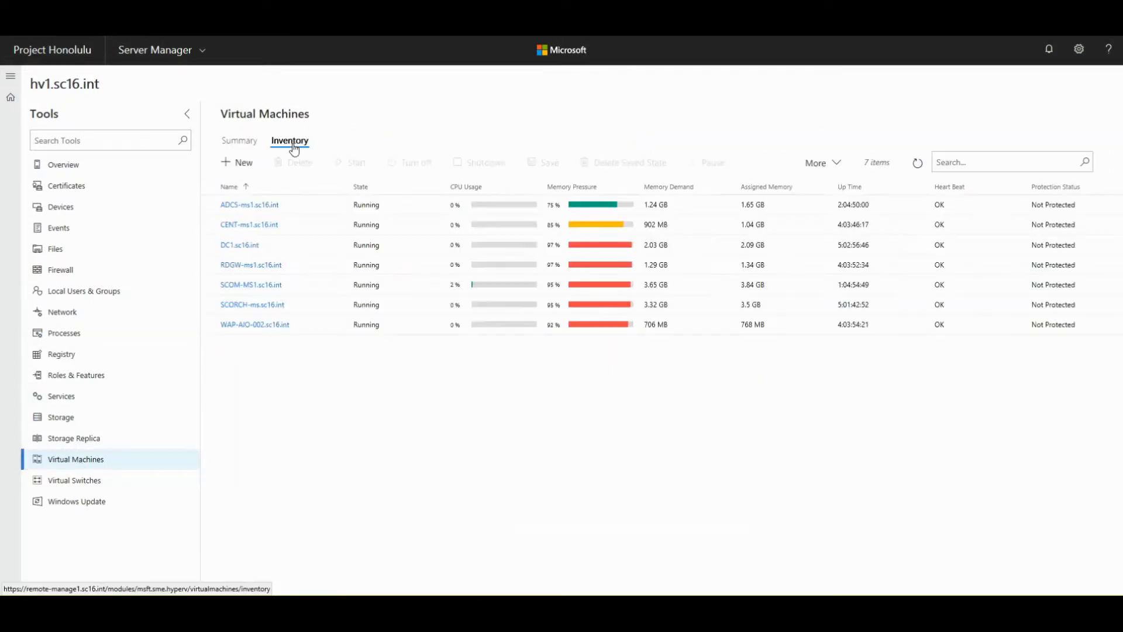
pyautogui.click(206, 212)
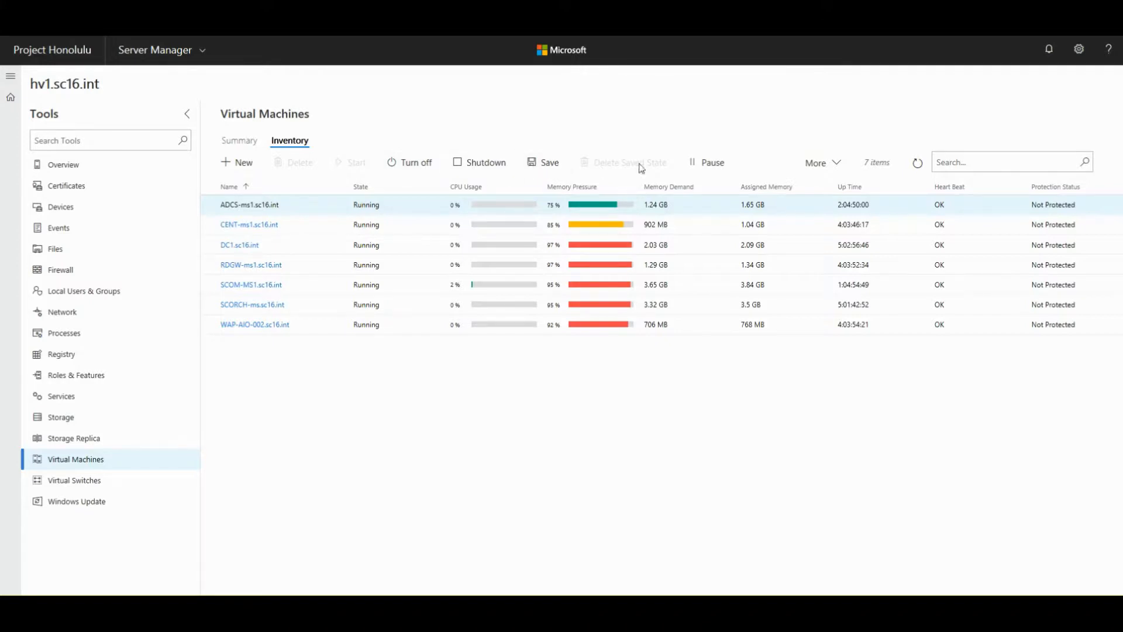
pyautogui.click(838, 169)
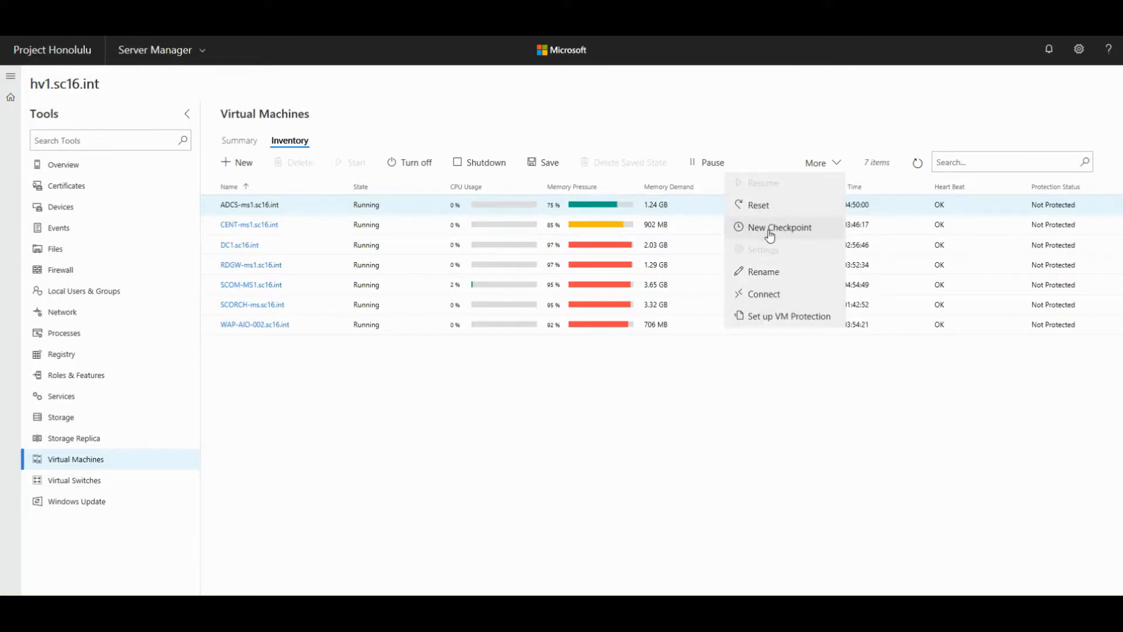
# - Connect to the VM over Remote Desktop via the downloaded .rdp file, then disconnect
pyautogui.click(754, 299)
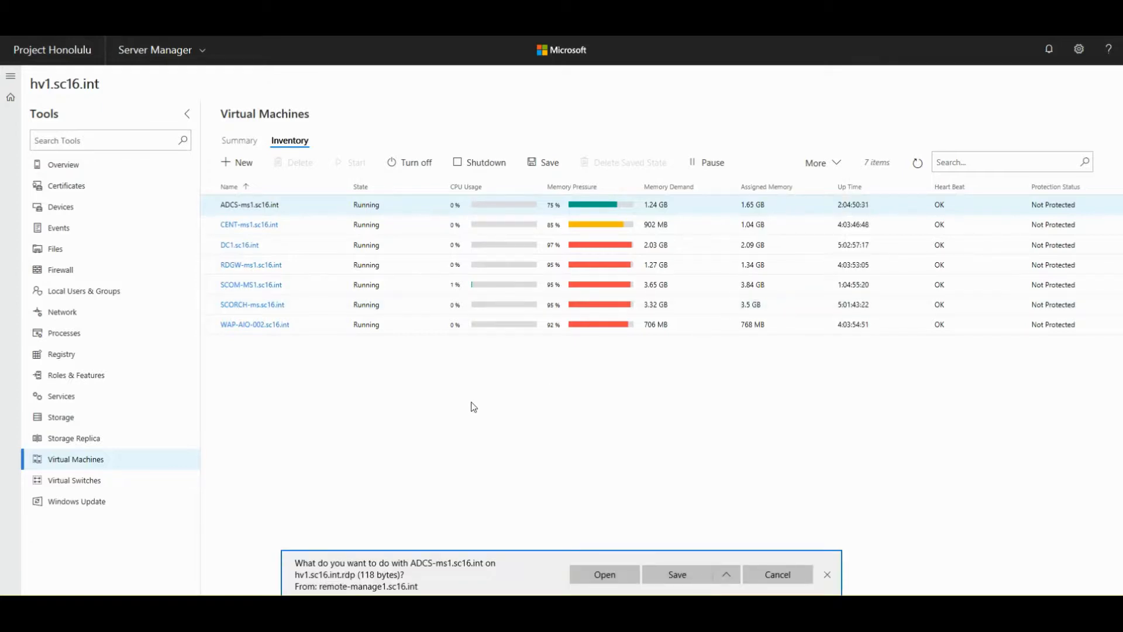
pyautogui.click(582, 575)
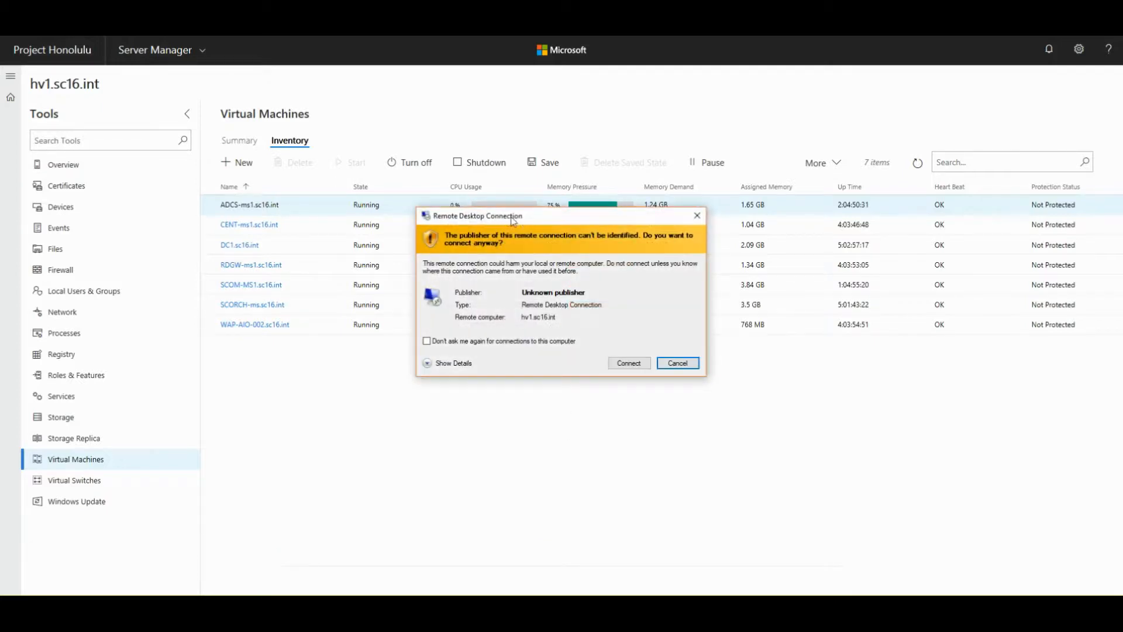
pyautogui.moveTo(512, 217); pyautogui.dragTo(478, 177)
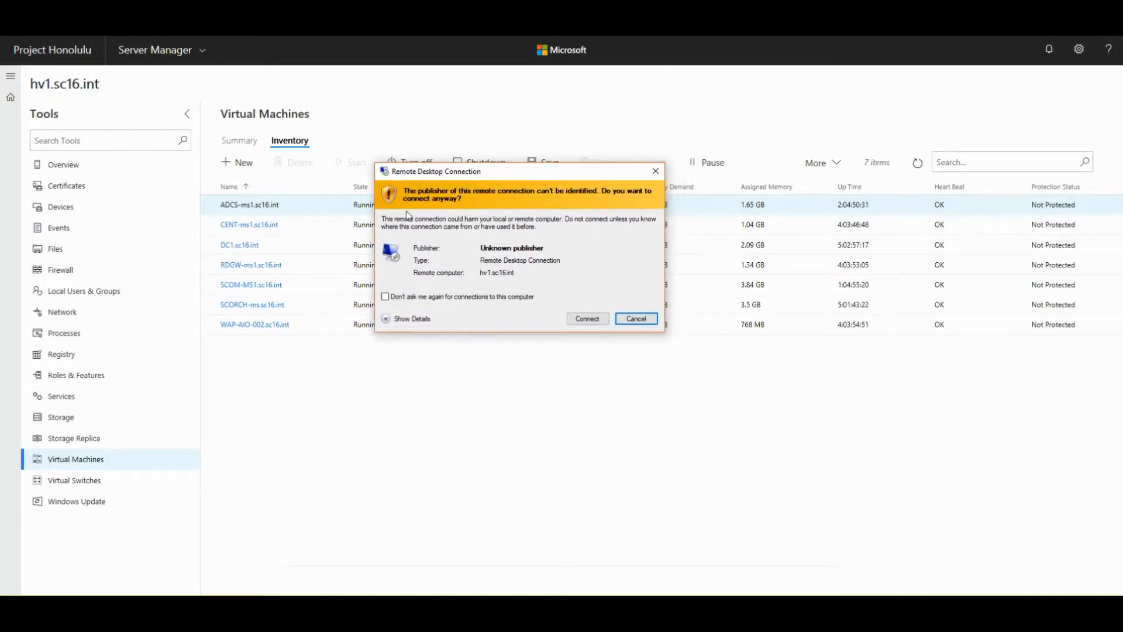
pyautogui.click(578, 321)
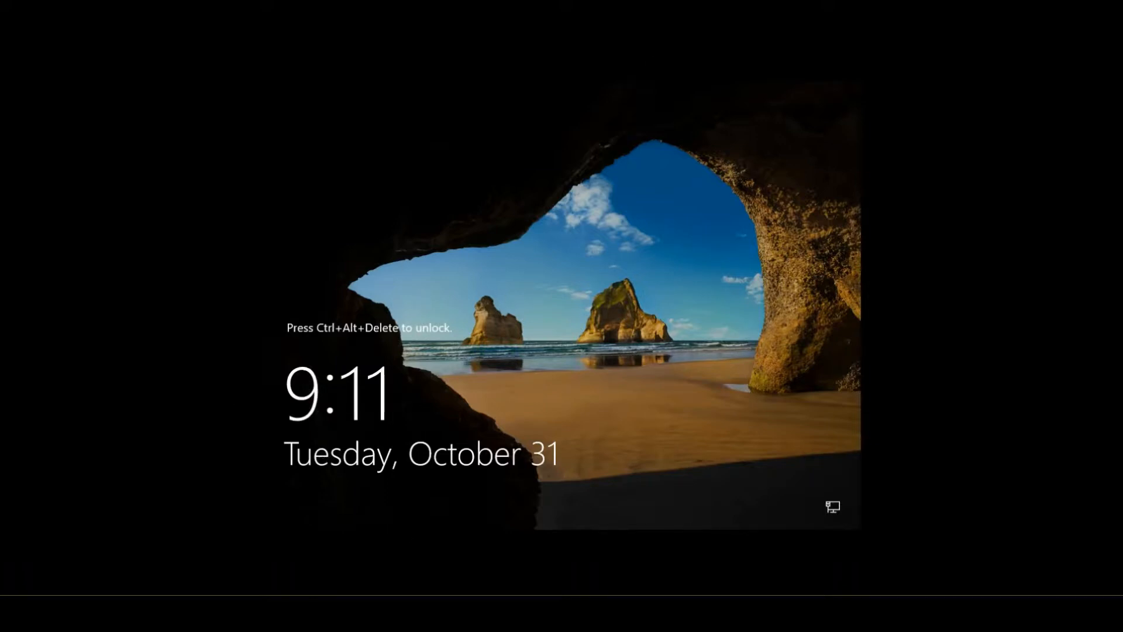
pyautogui.click(707, 6)
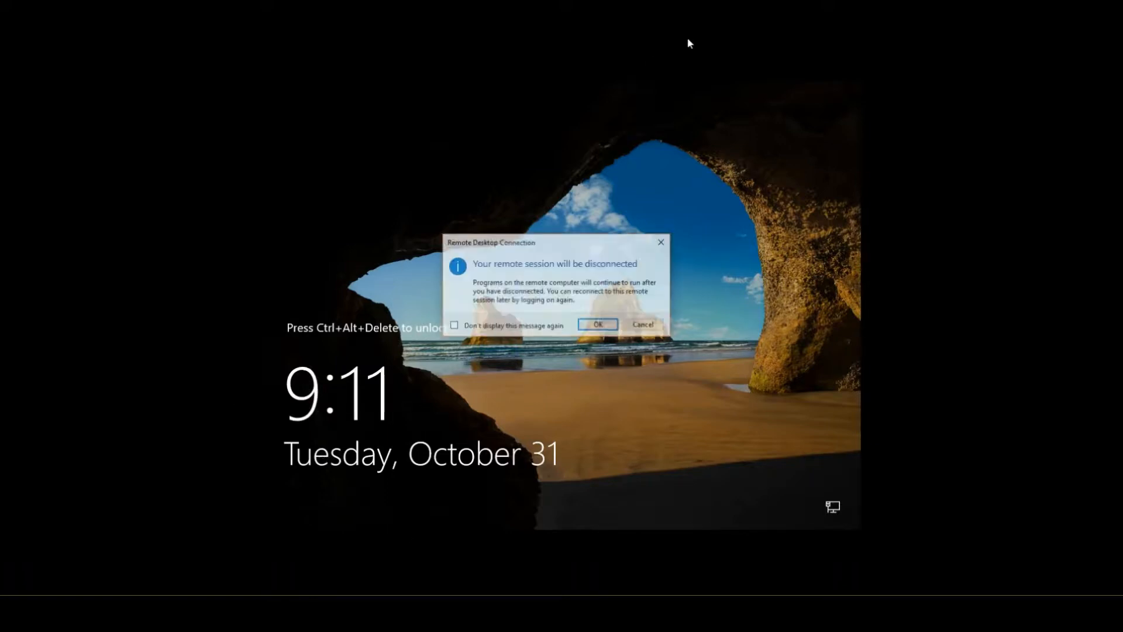
pyautogui.click(587, 330)
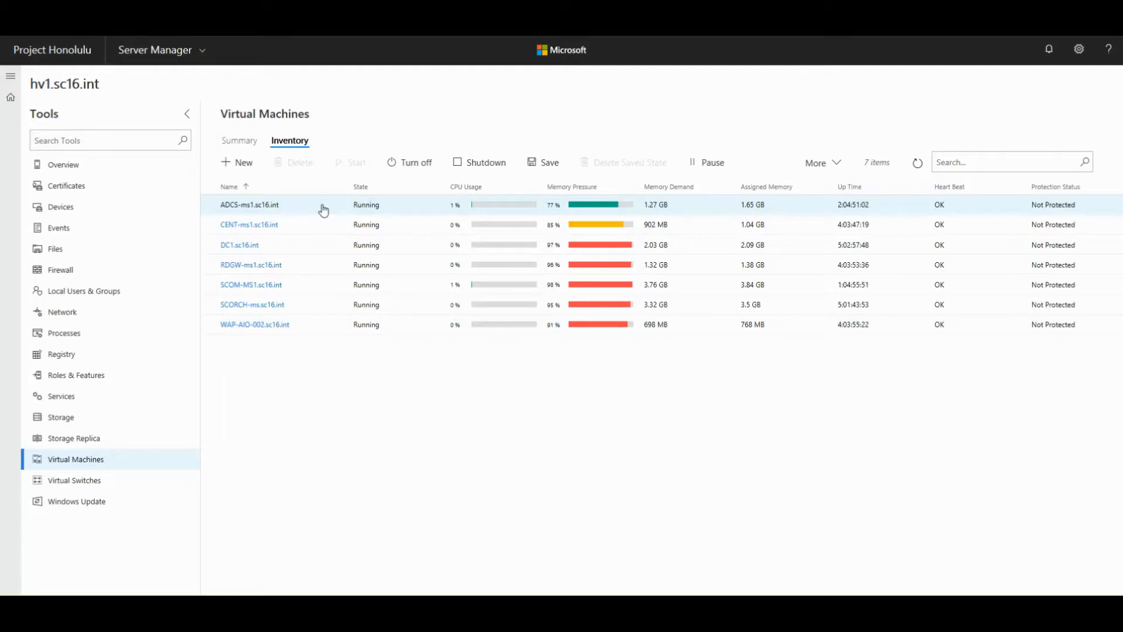
# - Open the New Virtual Machine pane, showing Generation 2, 2 processors and 2 GB memory defaults
pyautogui.click(834, 165)
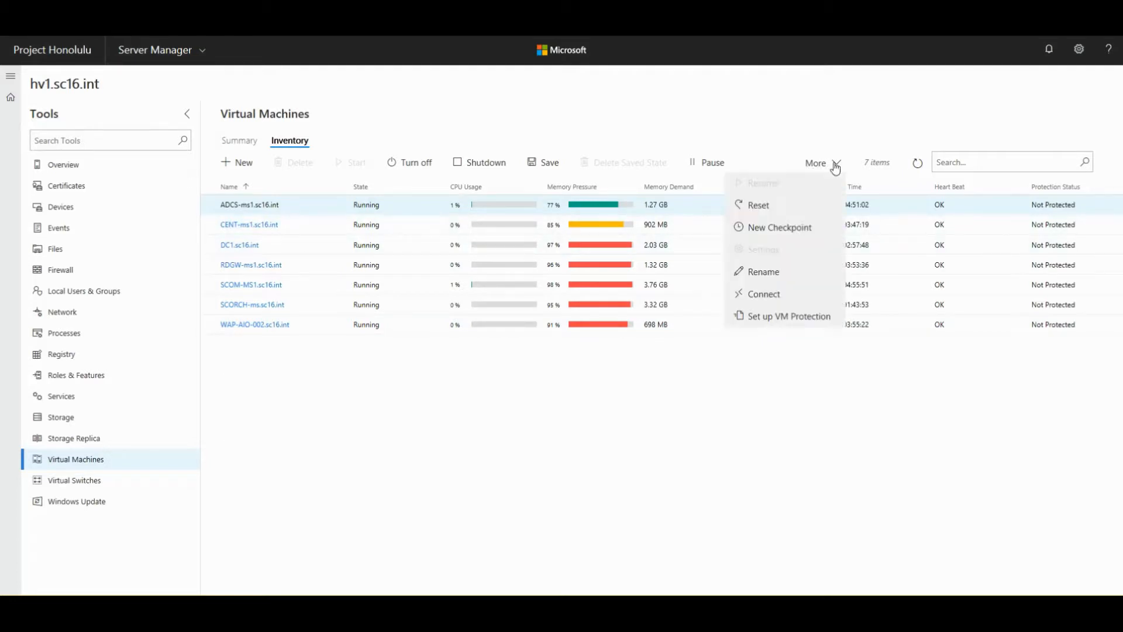
pyautogui.click(835, 165)
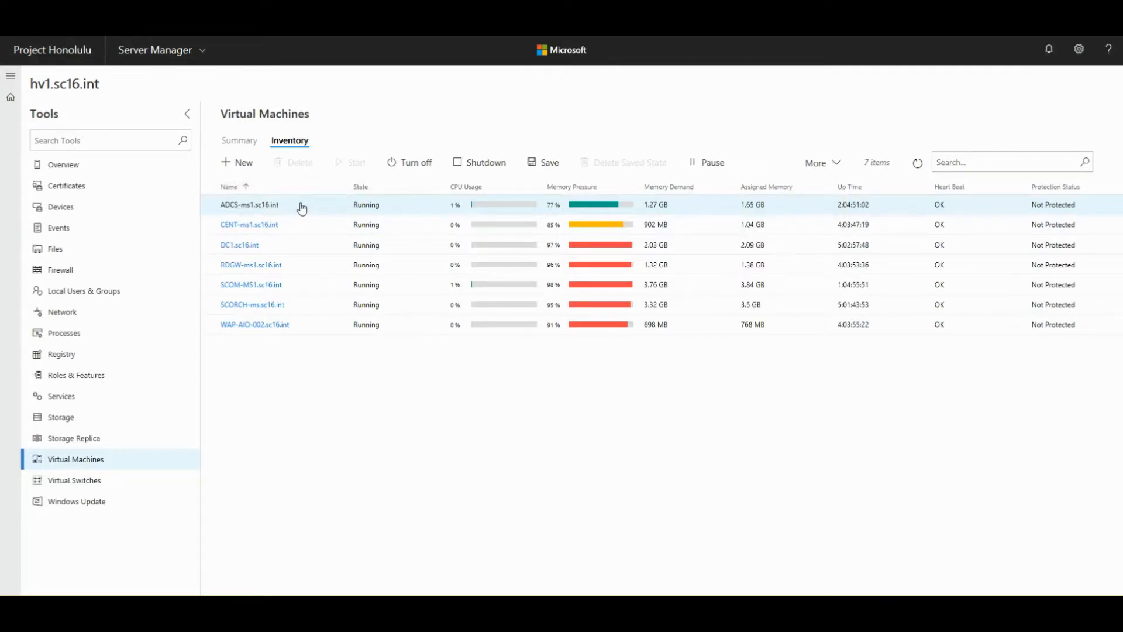
pyautogui.click(244, 166)
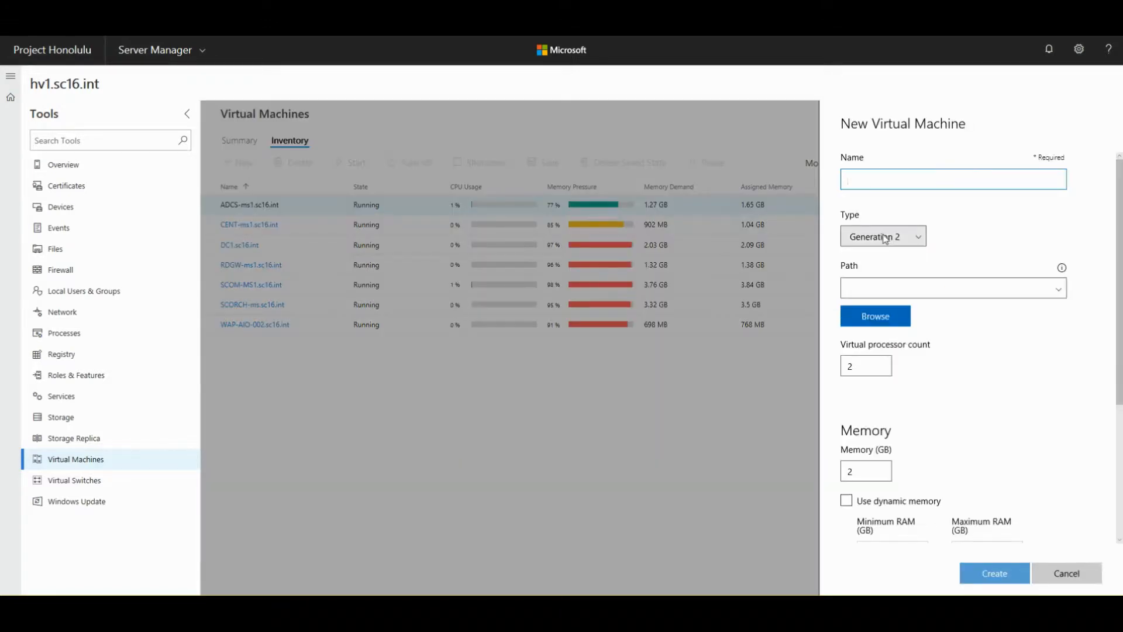
# - Inspect the new machine's name field and the list of storage paths
pyautogui.click(923, 179)
pyautogui.click(906, 162)
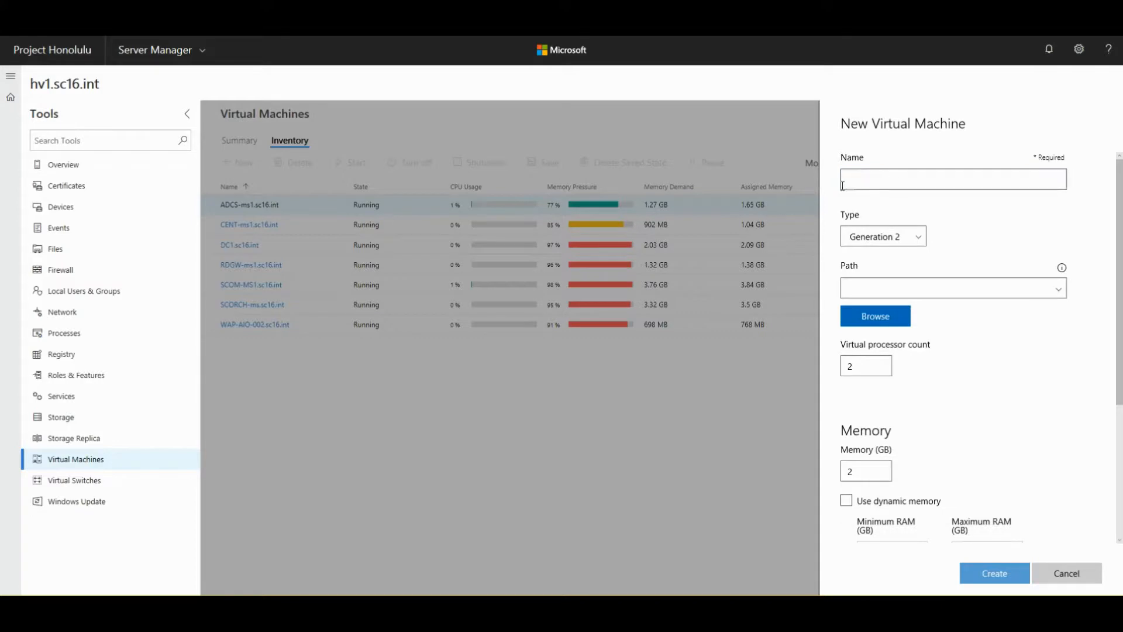
pyautogui.click(1060, 286)
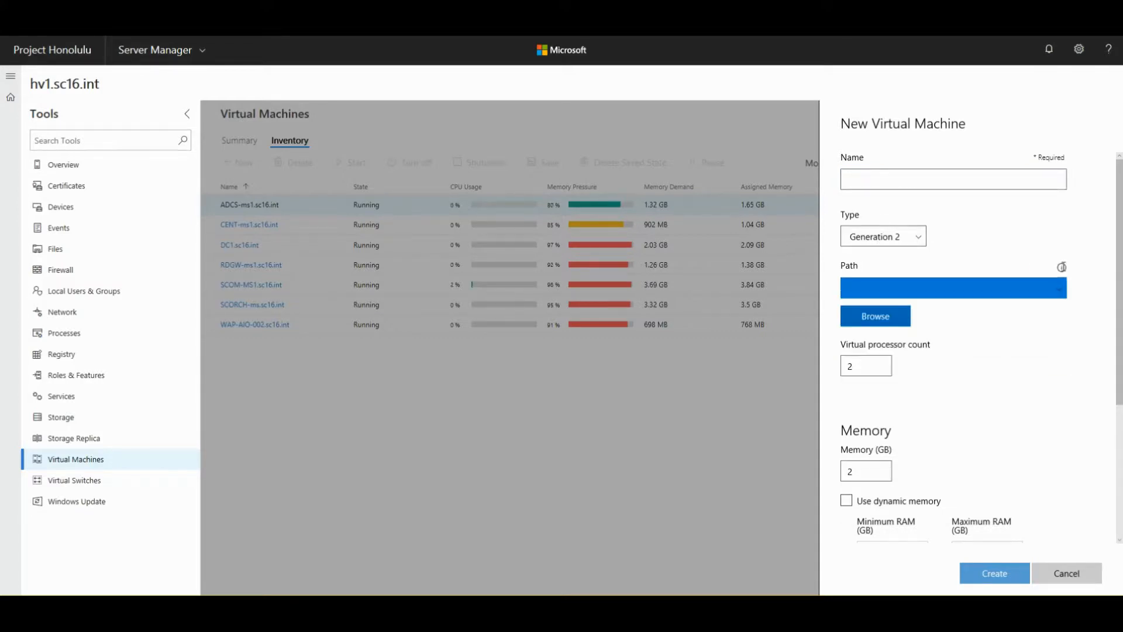
pyautogui.moveTo(1061, 267)
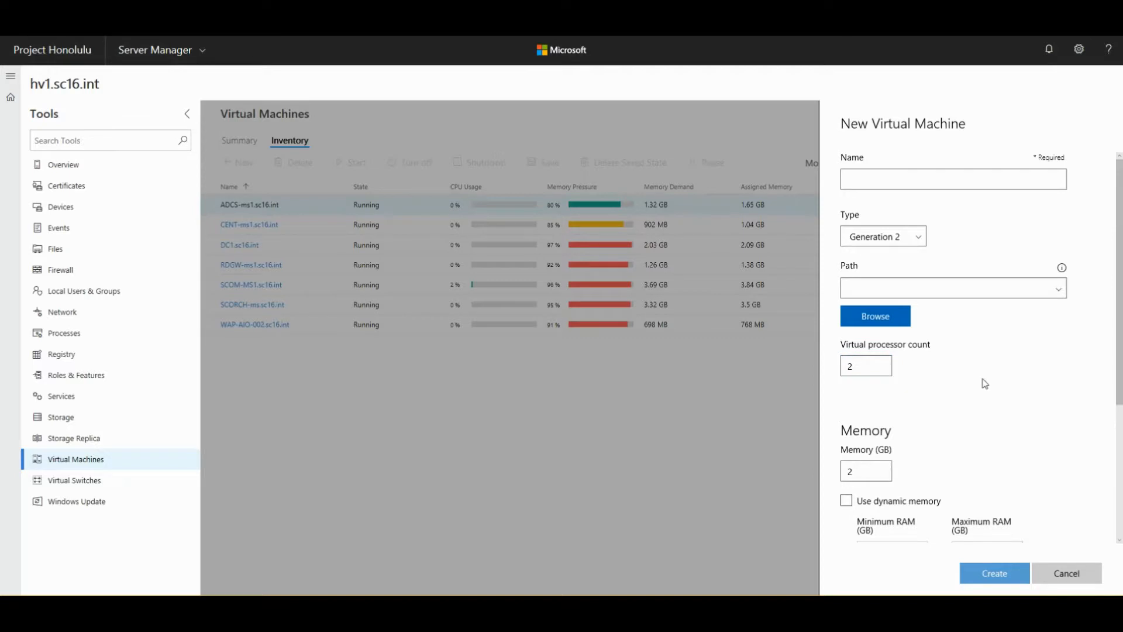
pyautogui.scroll(-2, 983, 381)
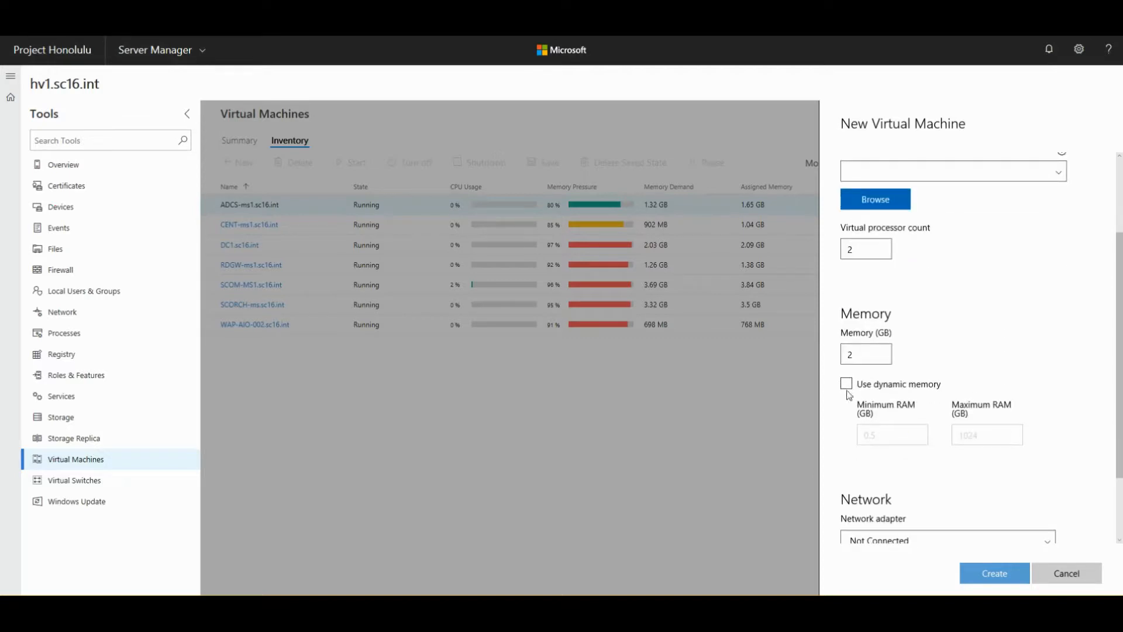
pyautogui.scroll(-2, 993, 414)
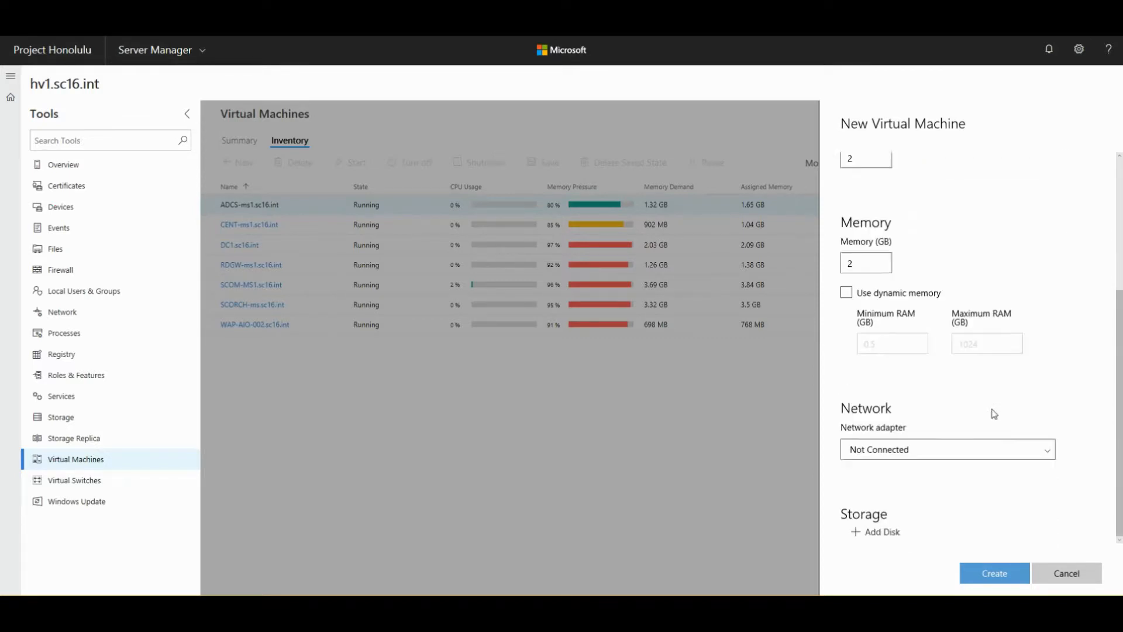
# - Leave the network adapter Not Connected and cancel the New Virtual Machine form
pyautogui.click(961, 455)
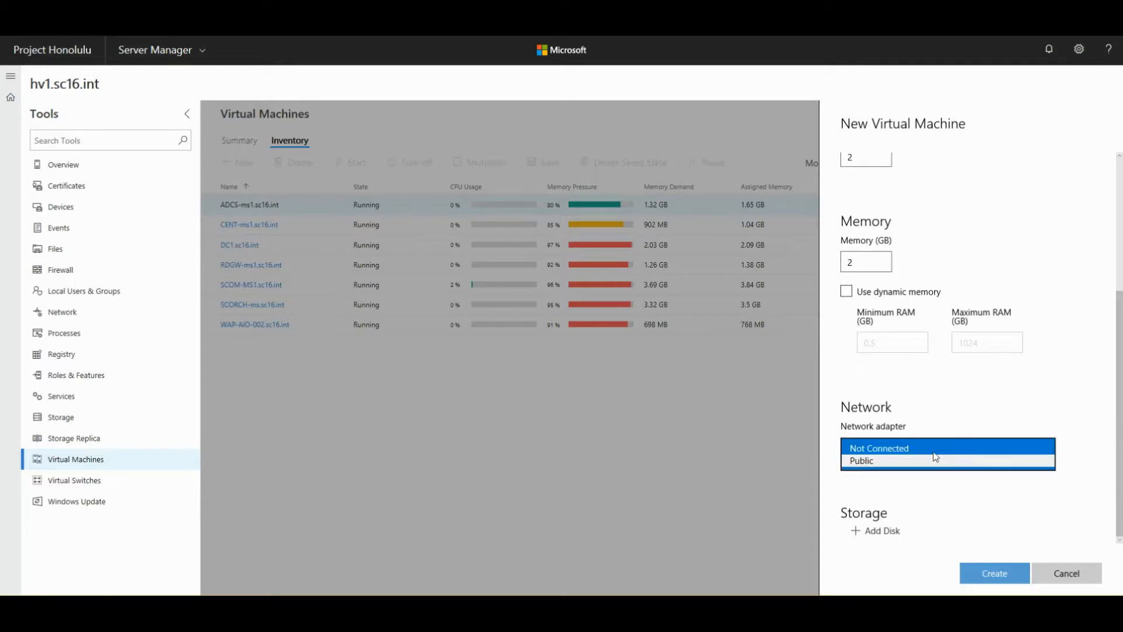
pyautogui.click(960, 404)
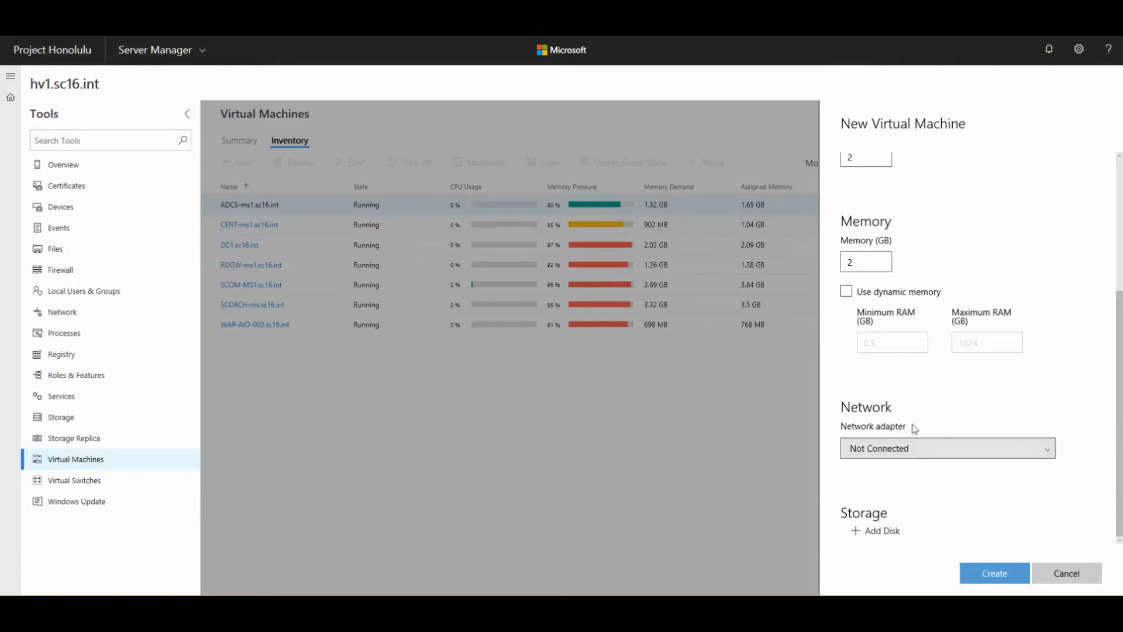
pyautogui.click(885, 535)
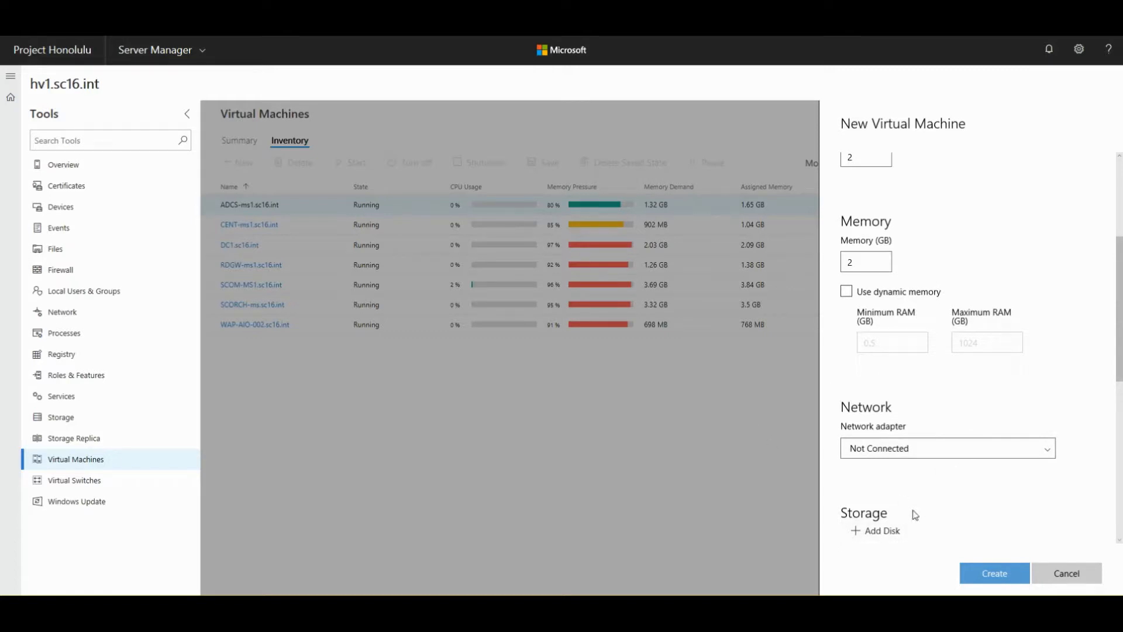
pyautogui.scroll(4, 984, 335)
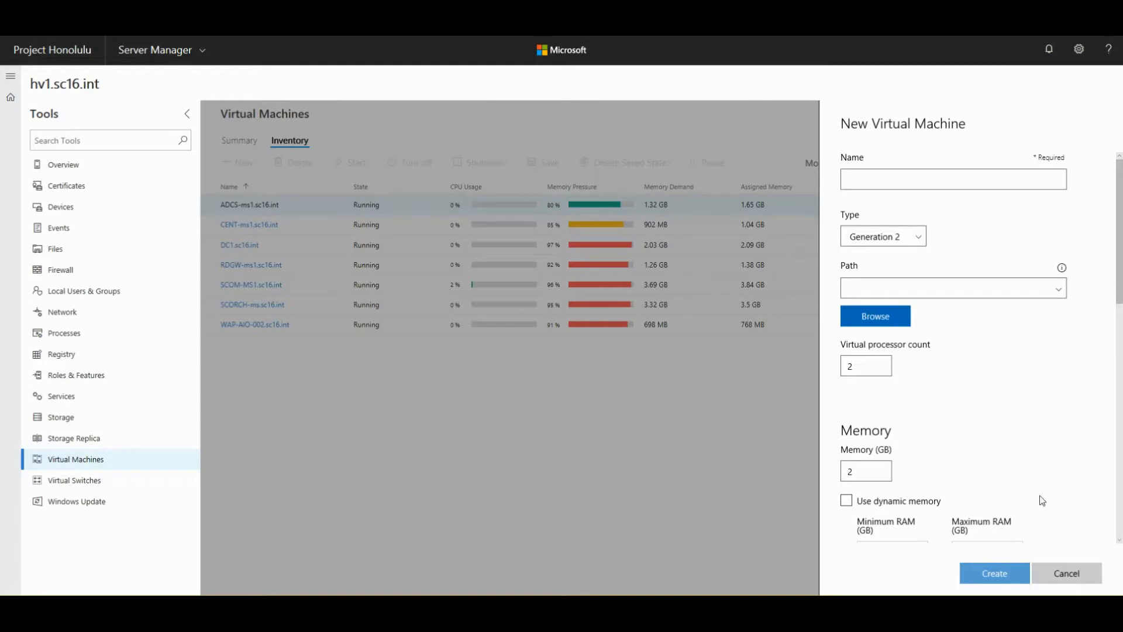
pyautogui.click(1061, 575)
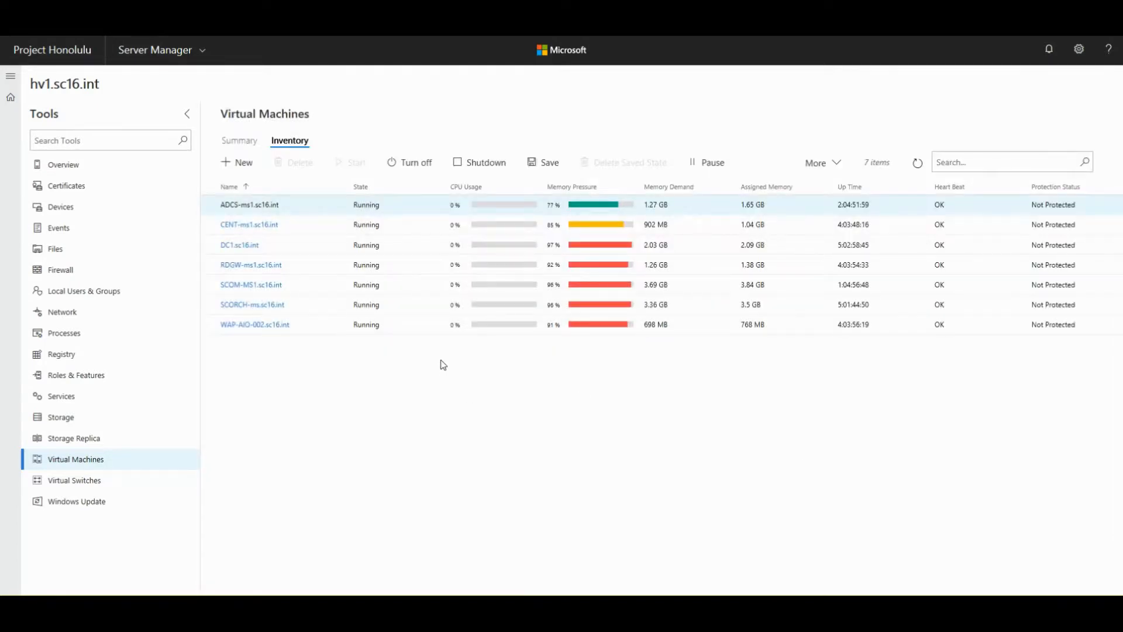
# - Open ADCS-ms1.sc16.int's details and scroll to its VHDs: Dynamic disk 70.43% used
pyautogui.click(249, 207)
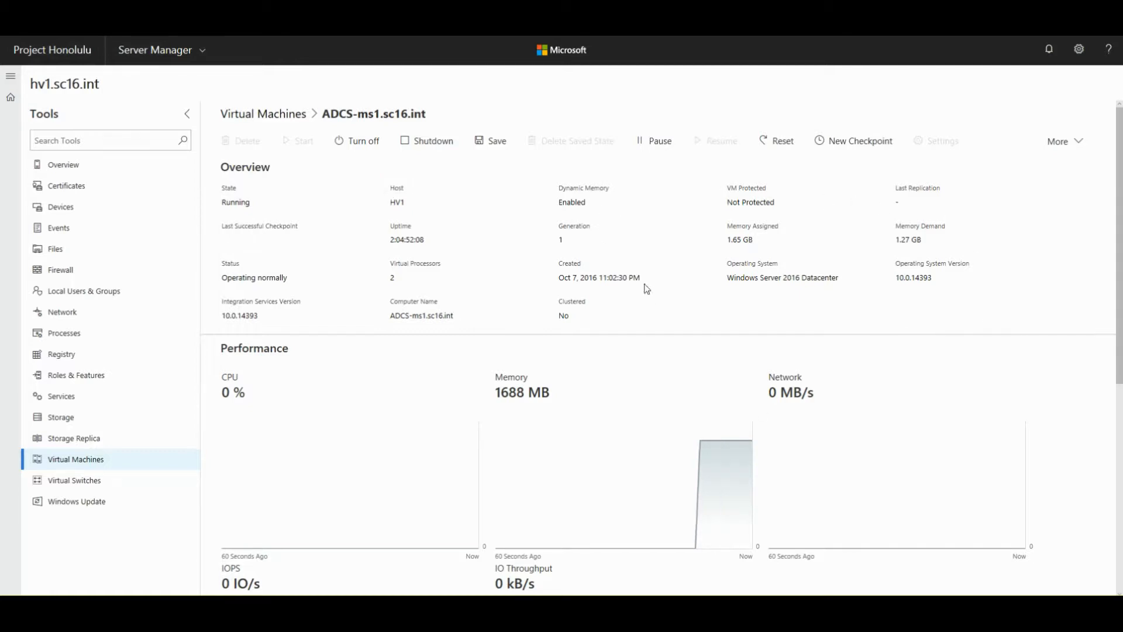
pyautogui.scroll(-4, 1053, 331)
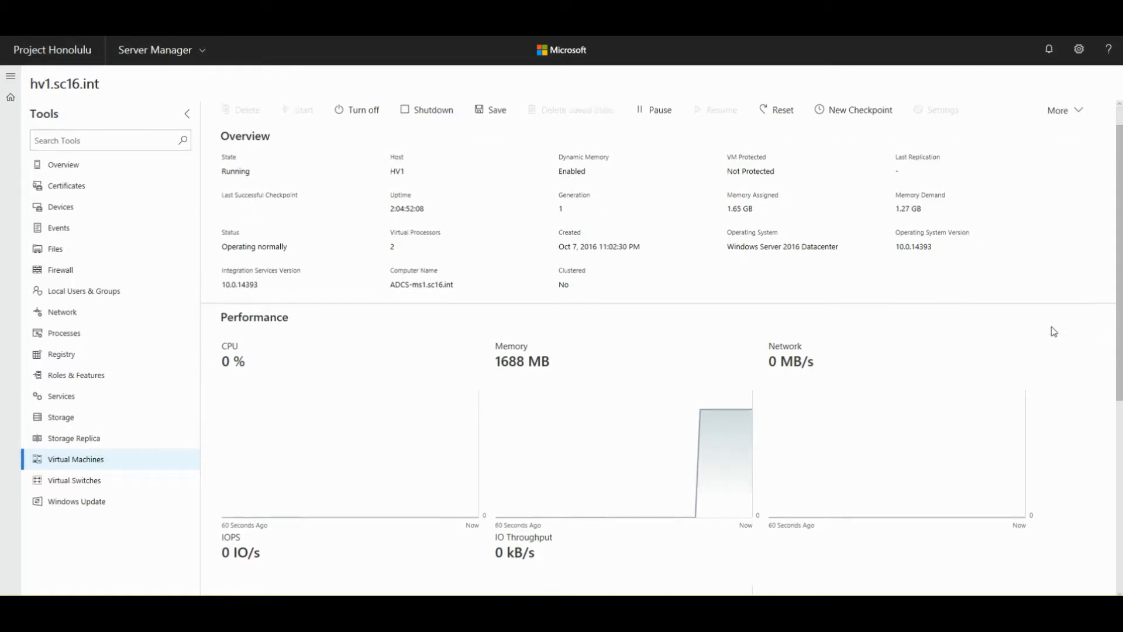
pyautogui.scroll(1, 1053, 331)
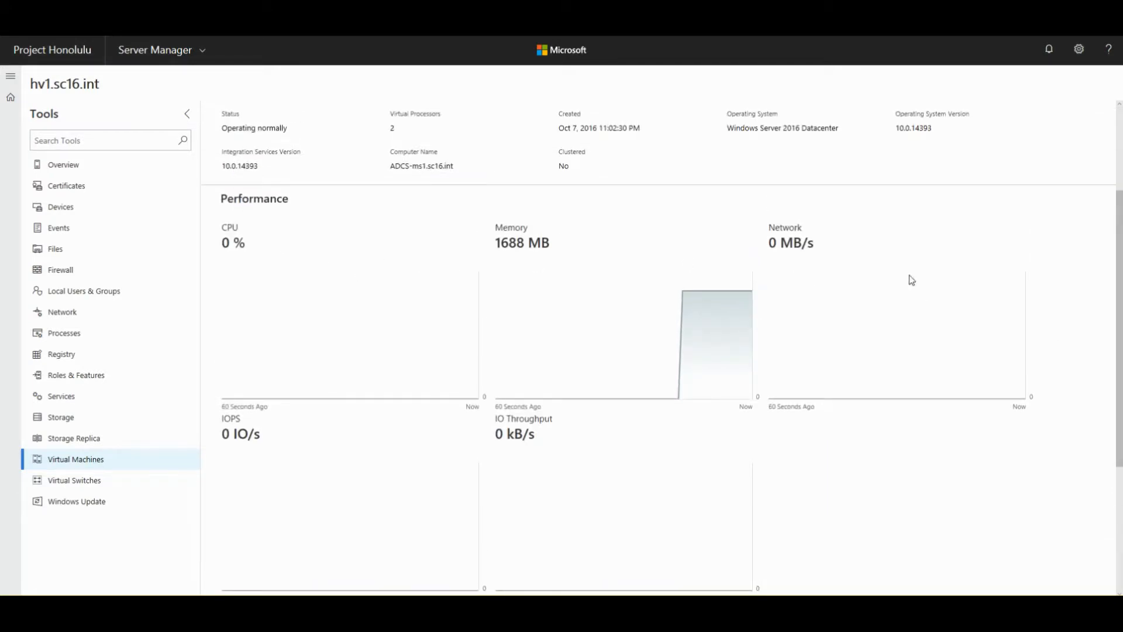
pyautogui.scroll(-1, 911, 279)
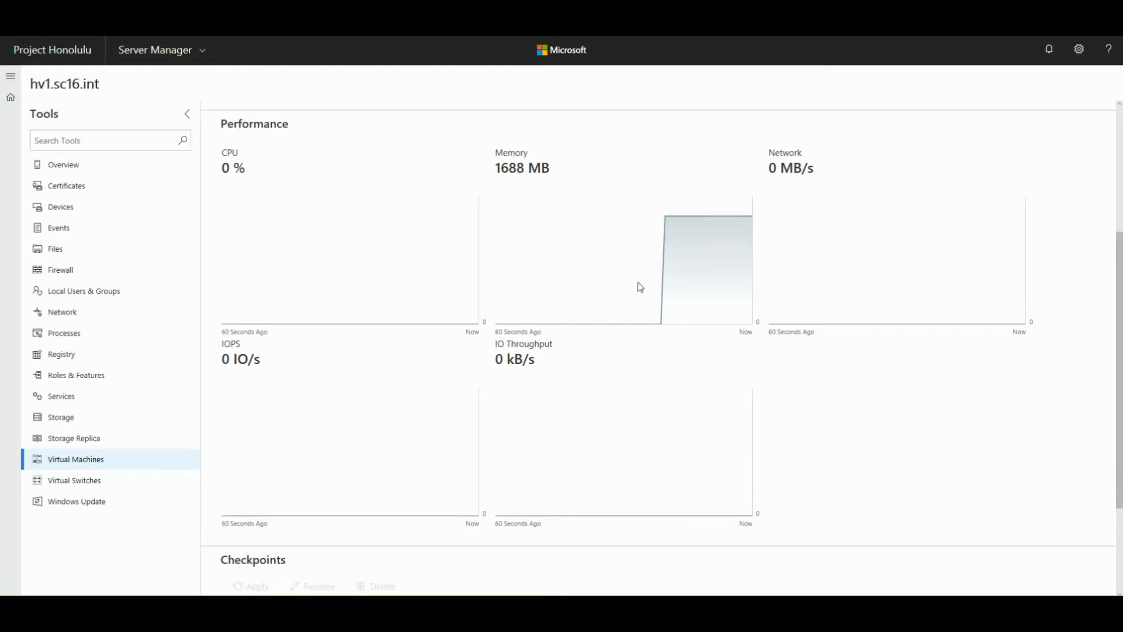
pyautogui.scroll(-2, 872, 406)
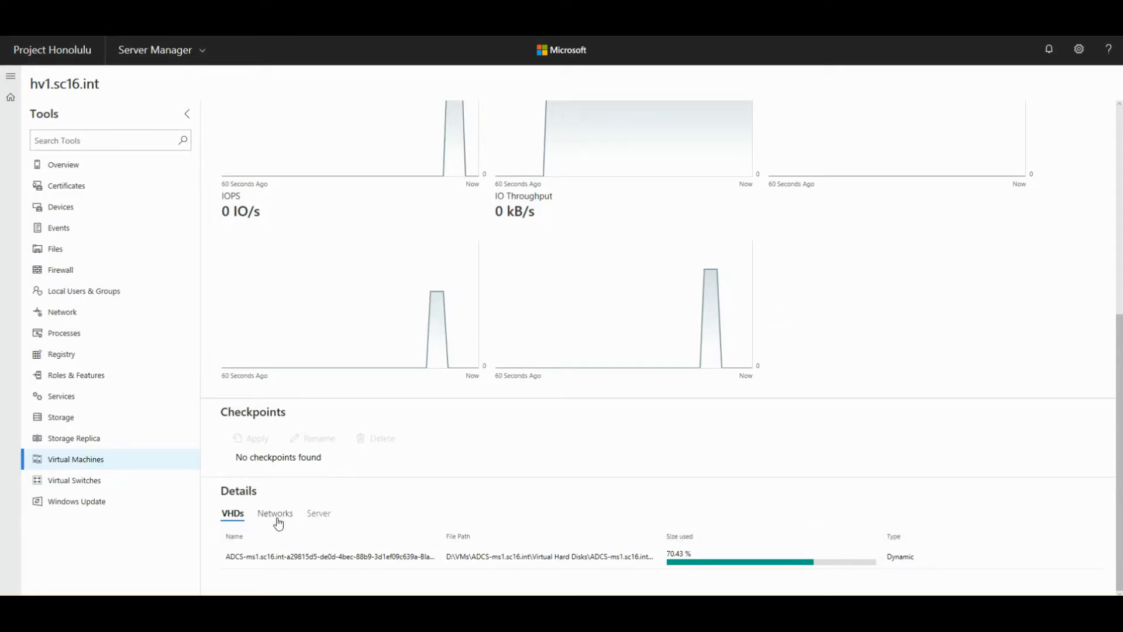
# - Check ADCS-ms1.sc16.int's Networks and Server detail tabs, then scroll back to the top
pyautogui.click(278, 517)
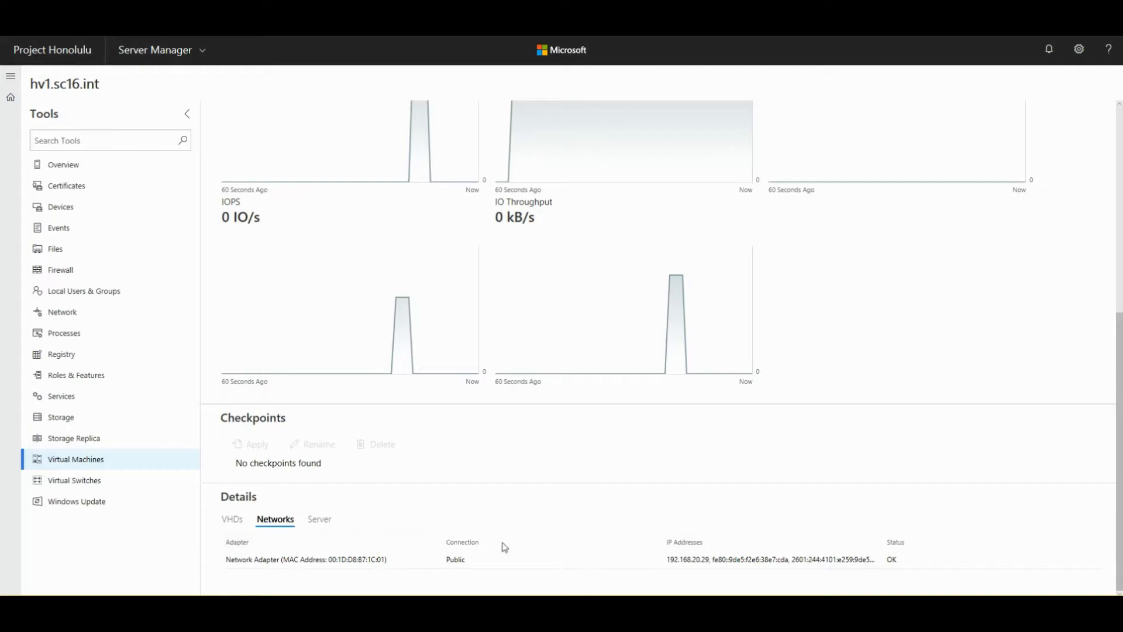
pyautogui.click(319, 520)
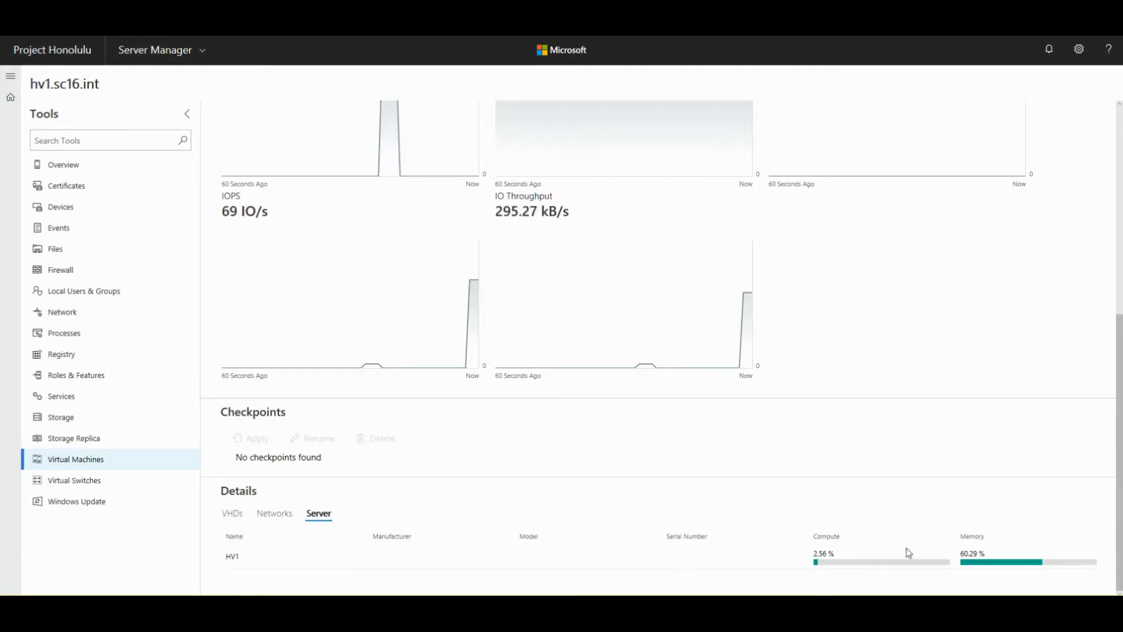
pyautogui.scroll(6, 597, 289)
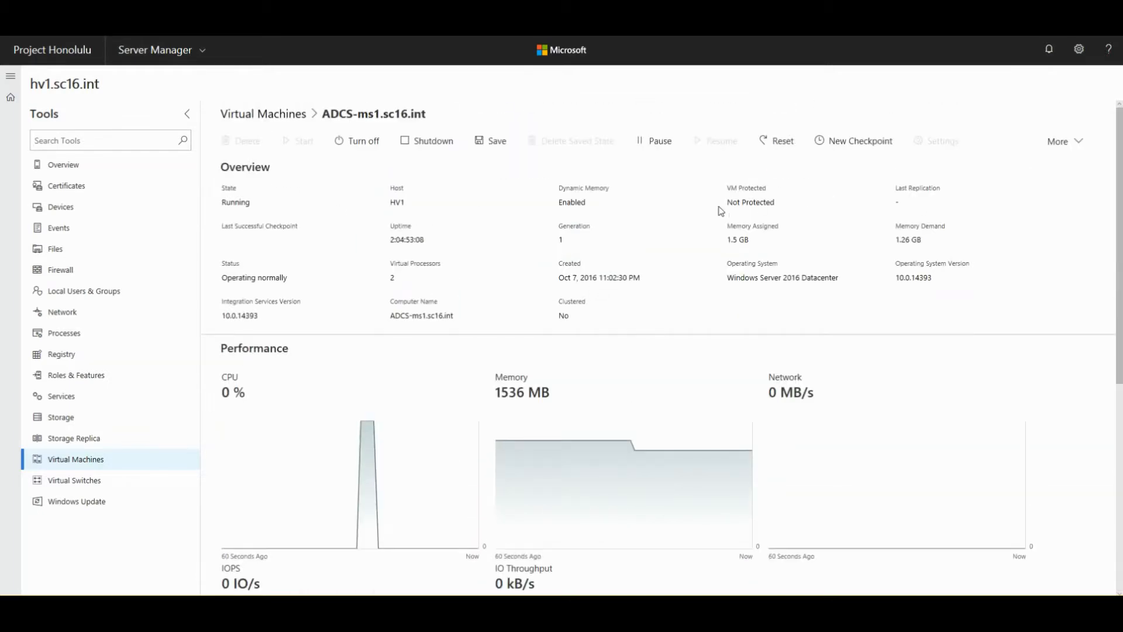
# - Check the More actions list and highlight the computer name and 1536 MB memory value
pyautogui.click(1064, 143)
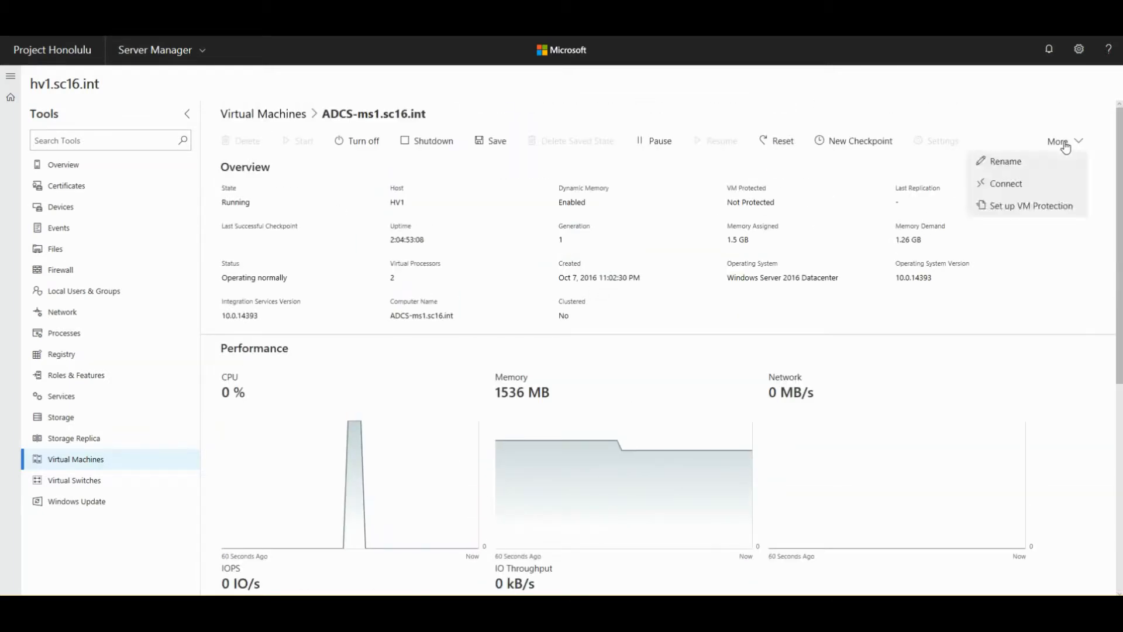
pyautogui.click(1066, 146)
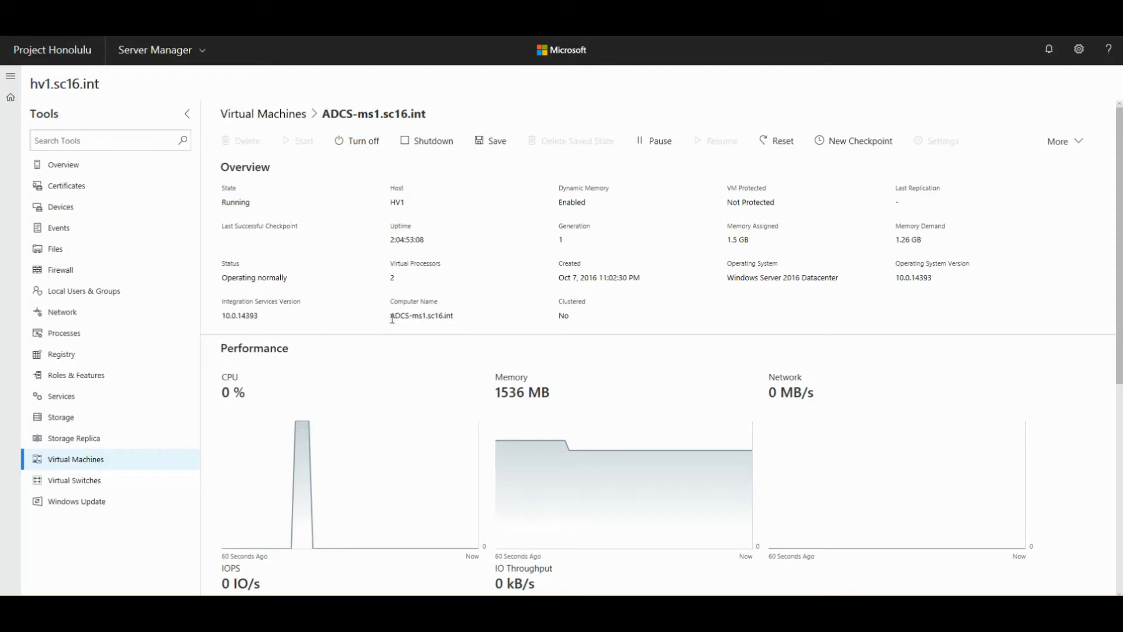
pyautogui.tripleClick(450, 310)
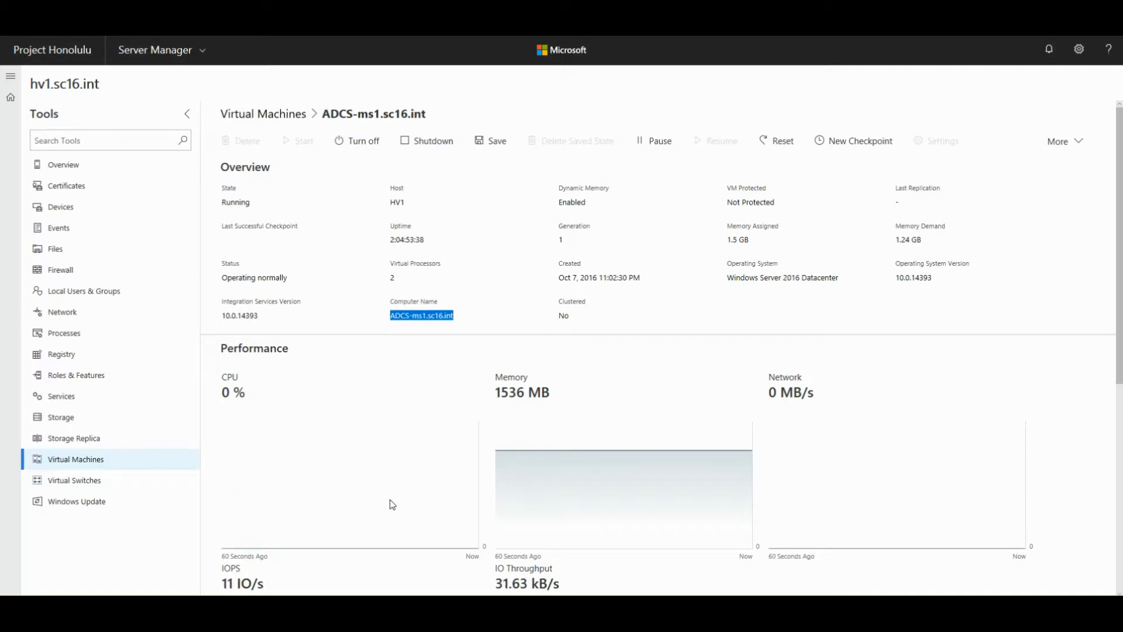
pyautogui.scroll(-4, 784, 461)
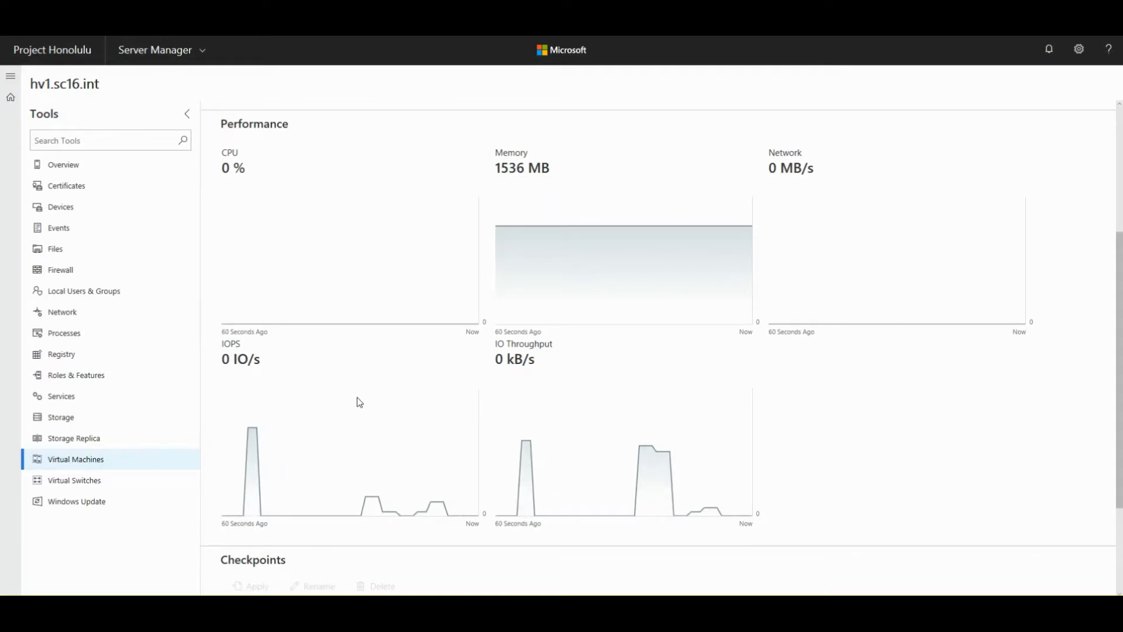
pyautogui.scroll(3, 382, 402)
pyautogui.scroll(-3, 381, 402)
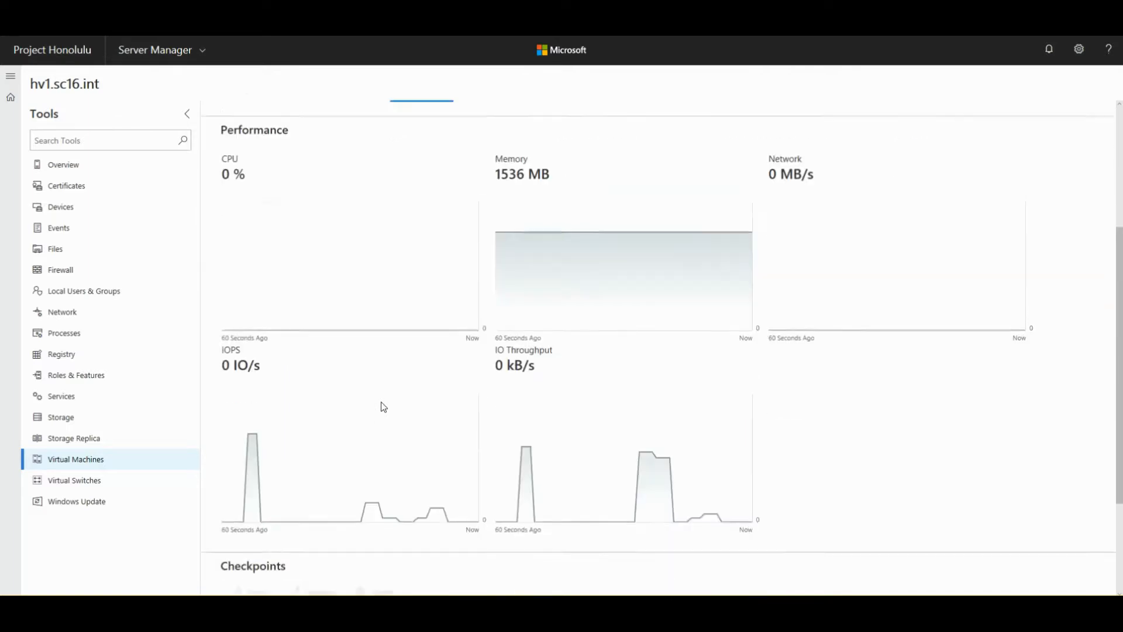
pyautogui.scroll(1, 397, 394)
pyautogui.scroll(3, 399, 398)
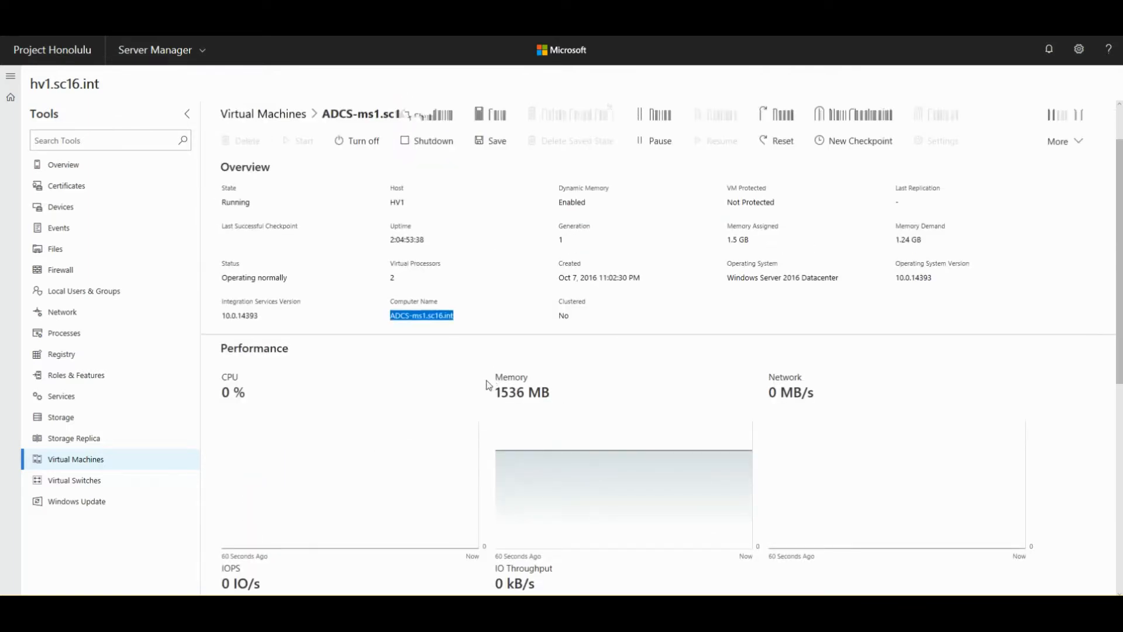
pyautogui.moveTo(501, 376); pyautogui.dragTo(539, 403)
pyautogui.click(524, 396)
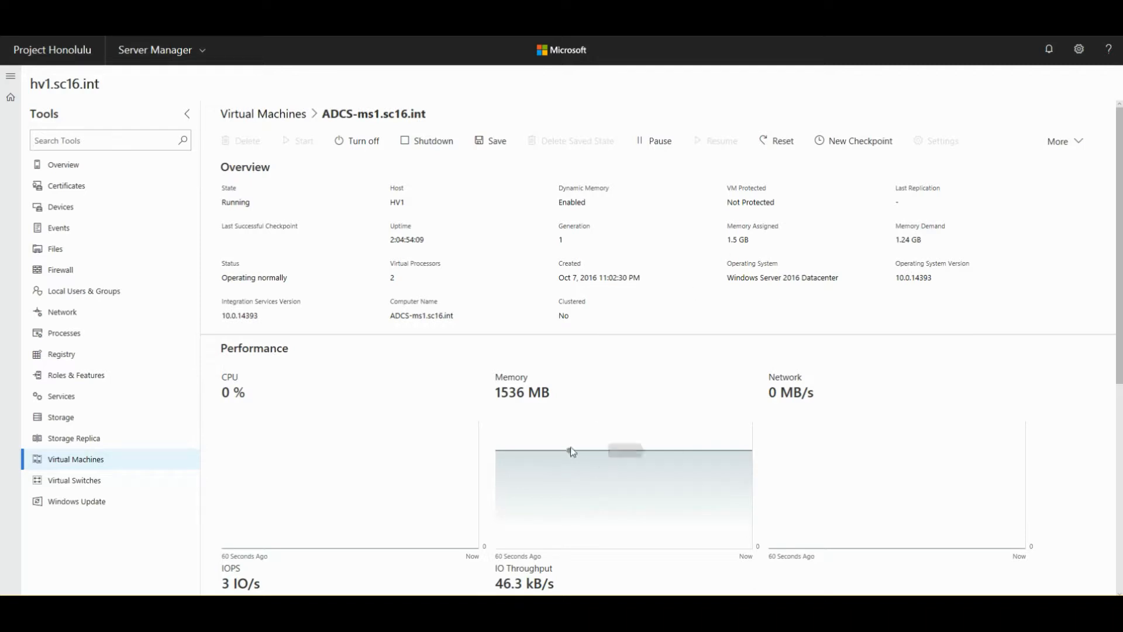
# - Scroll through the VM's Performance charts and back up to the Overview
pyautogui.scroll(-3, 797, 454)
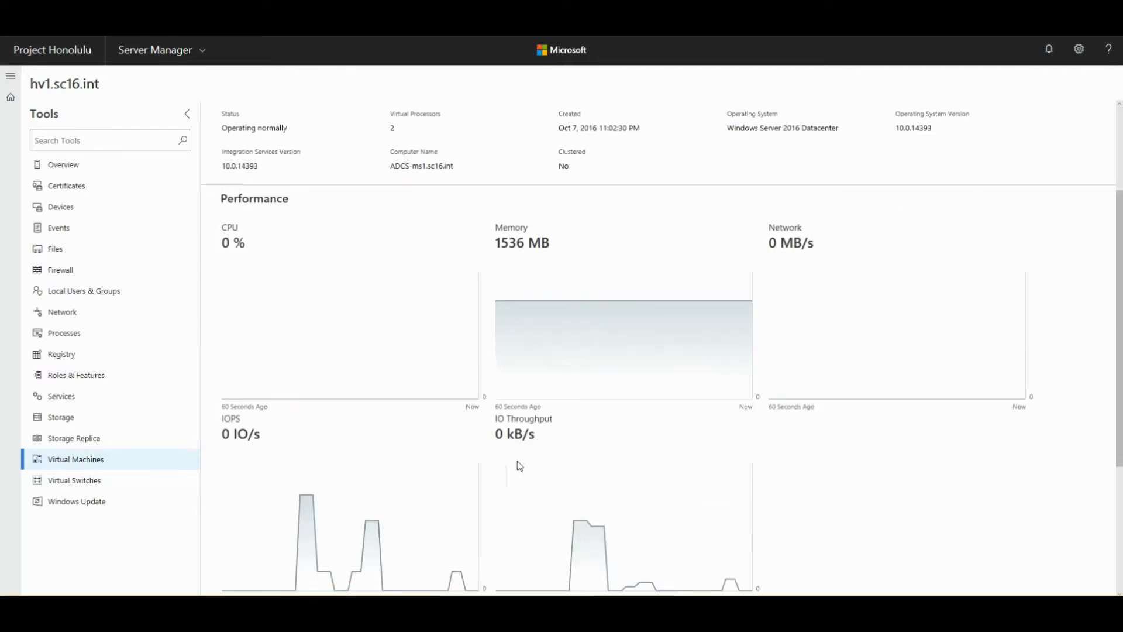
pyautogui.scroll(-1, 434, 493)
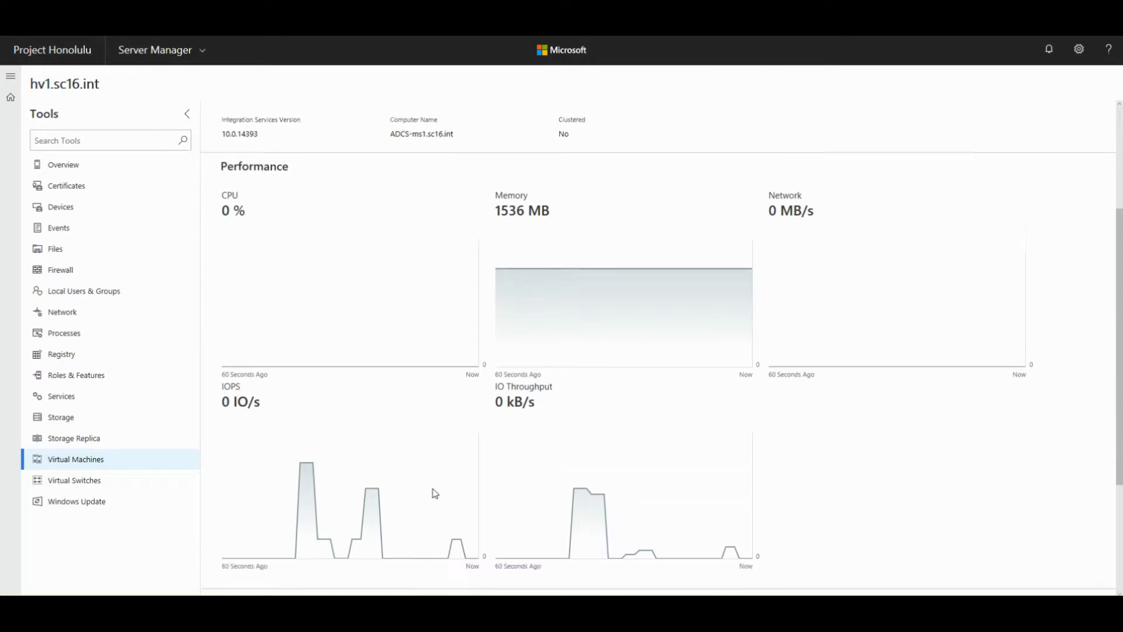
pyautogui.scroll(-2, 434, 494)
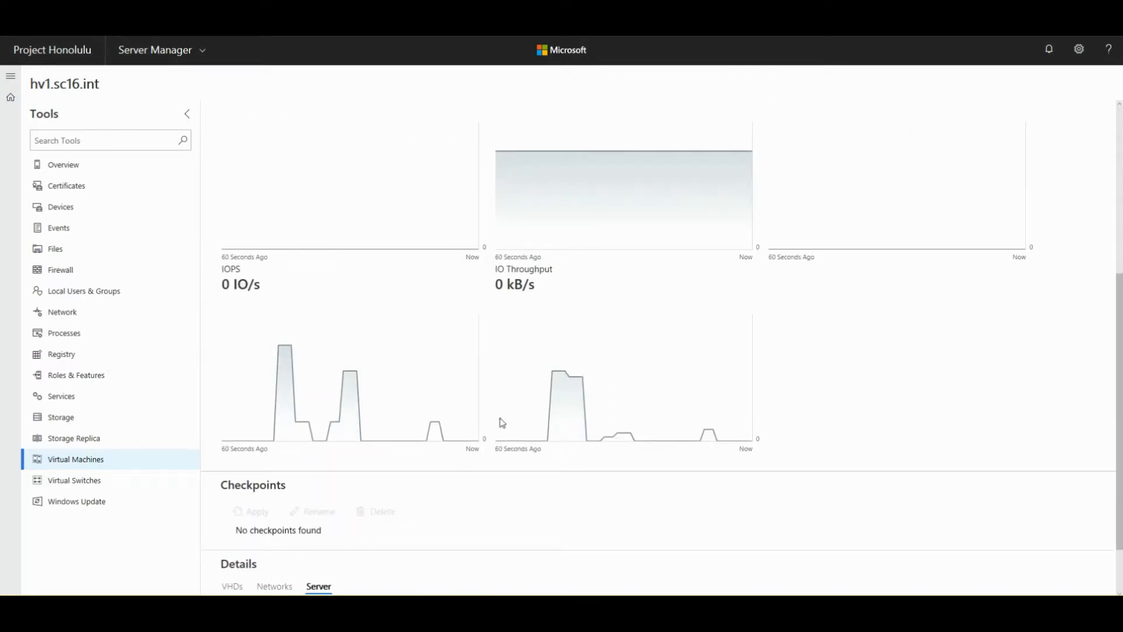
pyautogui.scroll(5, 520, 391)
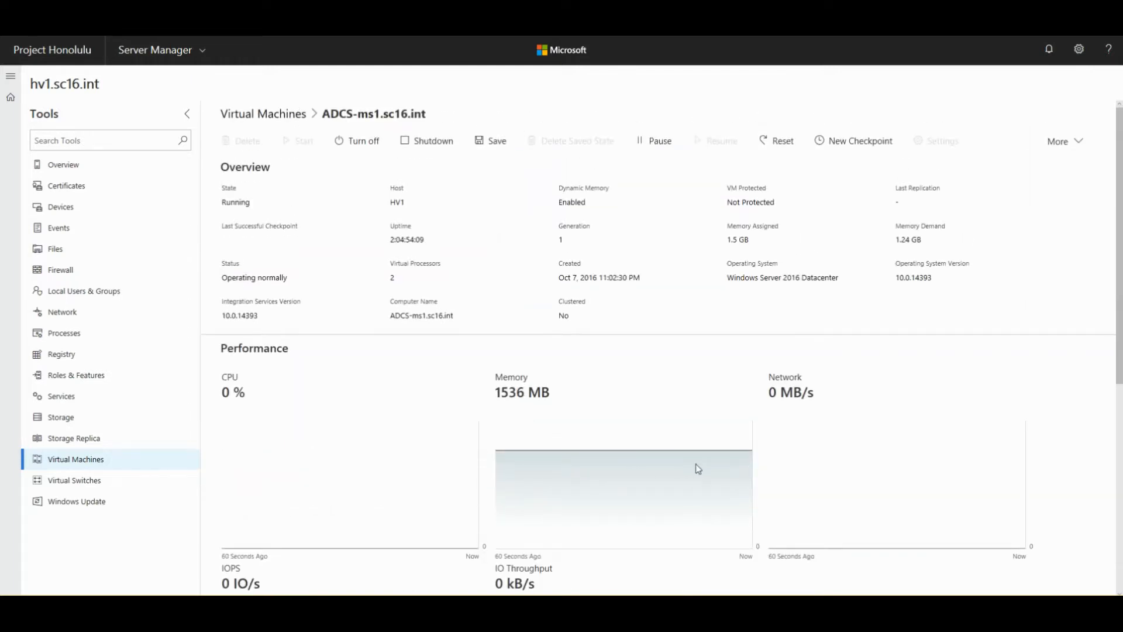
pyautogui.scroll(-4, 694, 463)
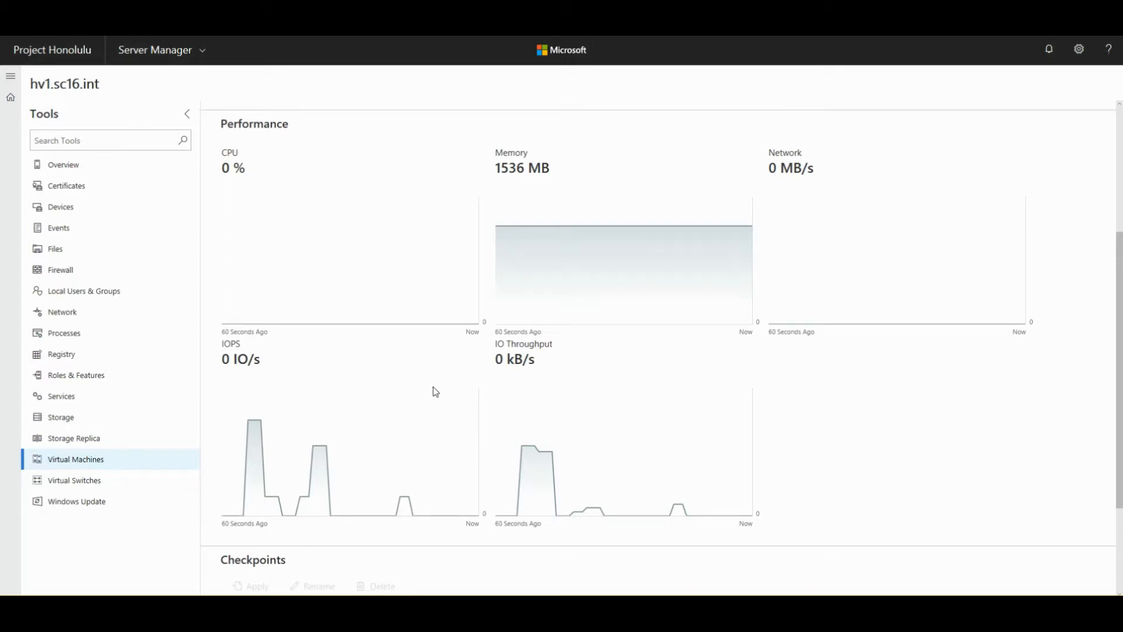
pyautogui.scroll(3, 548, 342)
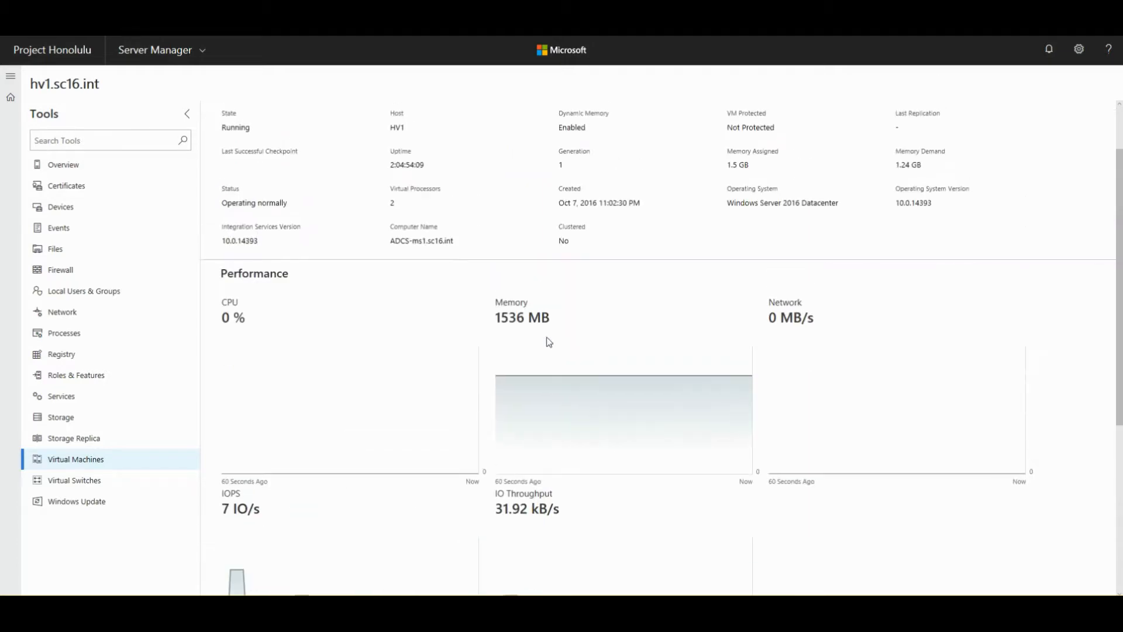
pyautogui.scroll(-3, 532, 446)
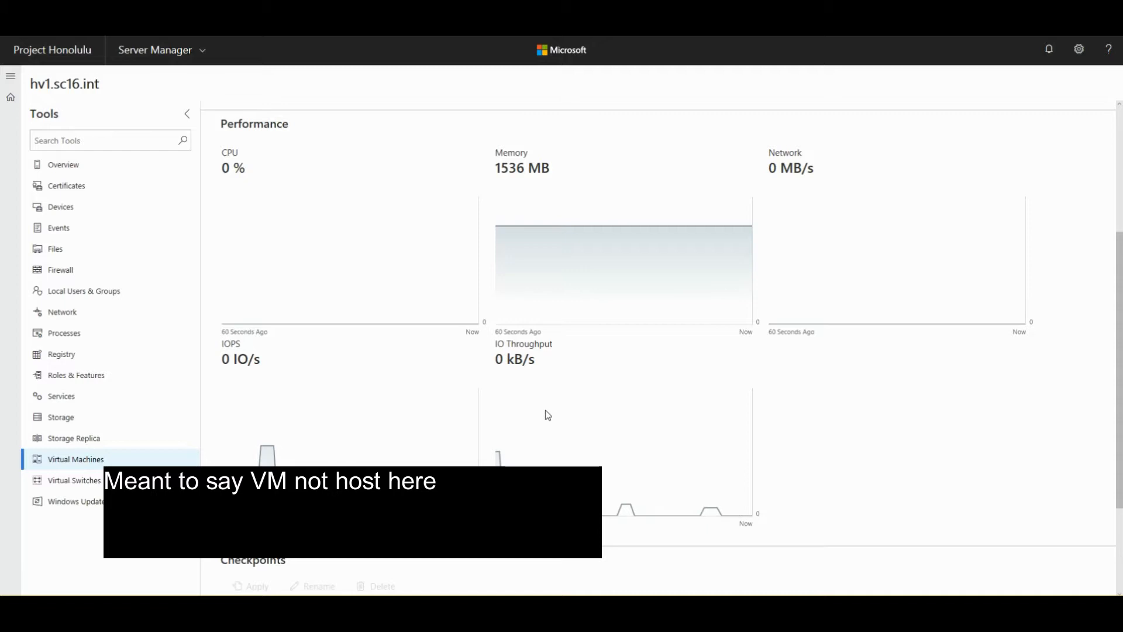
pyautogui.scroll(4, 549, 415)
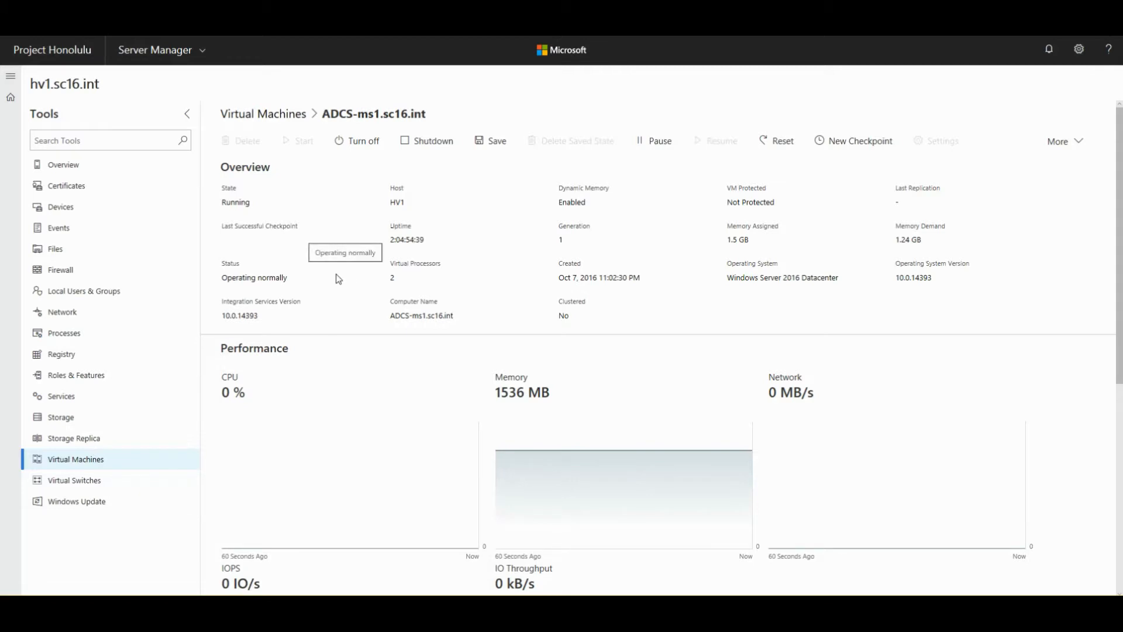
# - Show the virtual switches on hv1.sc16.int, listing the External switch Public
pyautogui.click(77, 483)
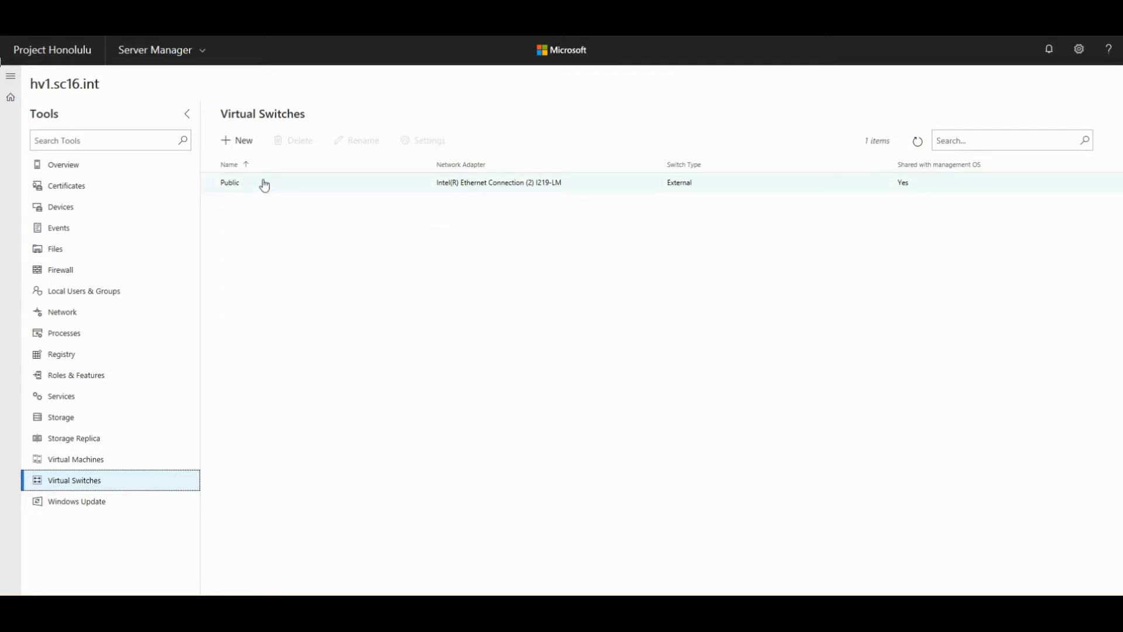
# - Open the Settings form for the Public virtual switch and select its name
pyautogui.click(209, 190)
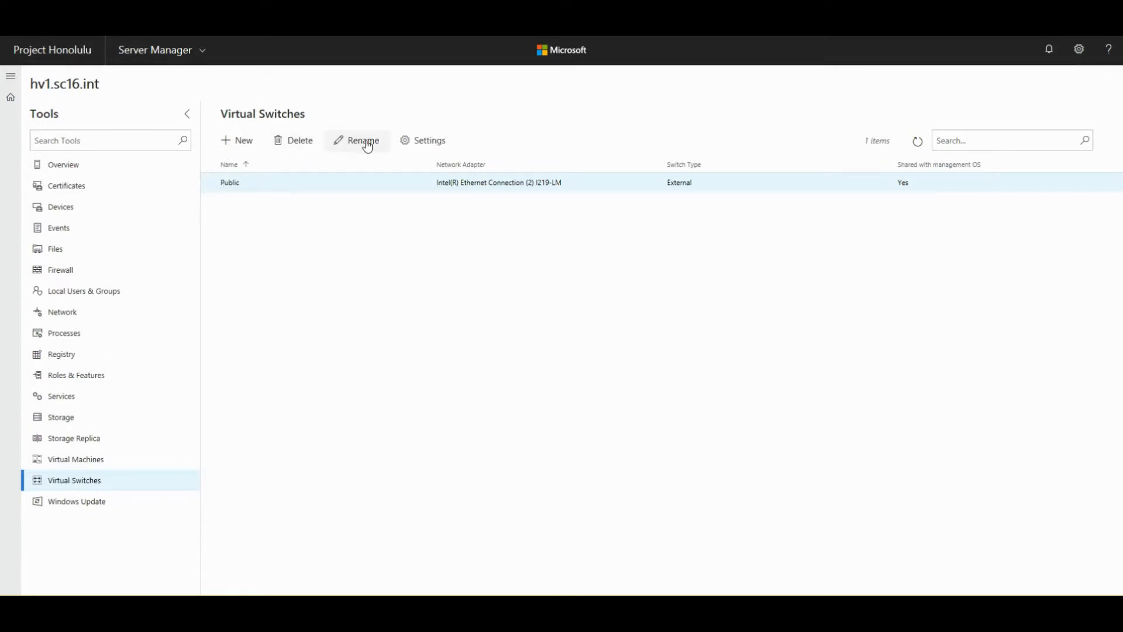
pyautogui.click(426, 143)
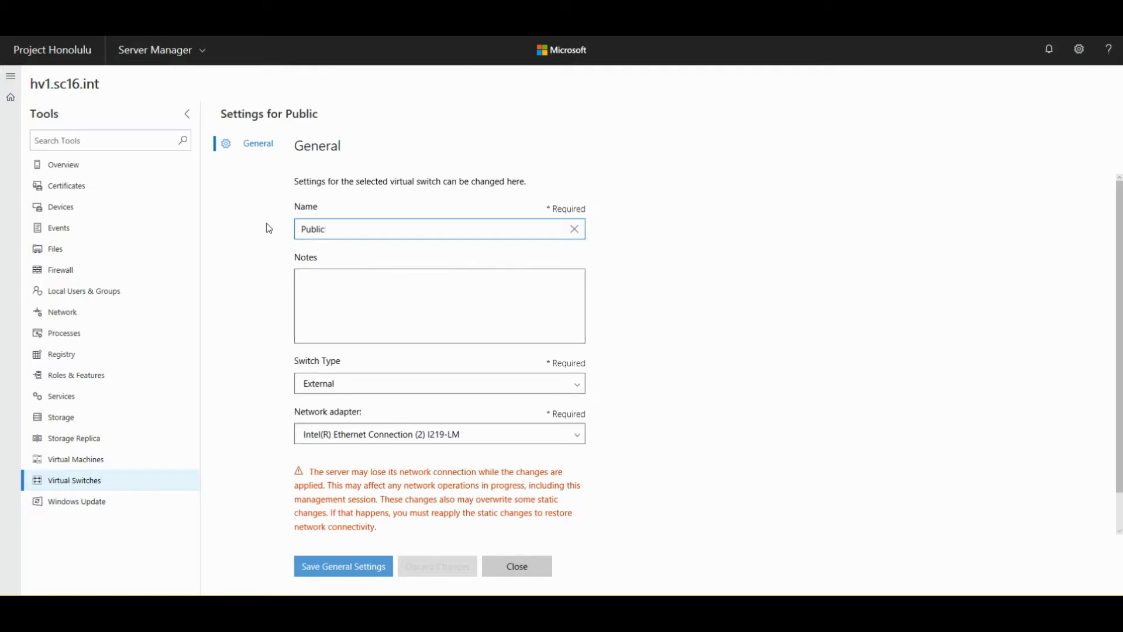
pyautogui.moveTo(329, 235); pyautogui.dragTo(273, 243)
# - Check the Switch Type and Network adapter options, keeping External and Intel I219-LM
pyautogui.click(334, 231)
pyautogui.click(318, 297)
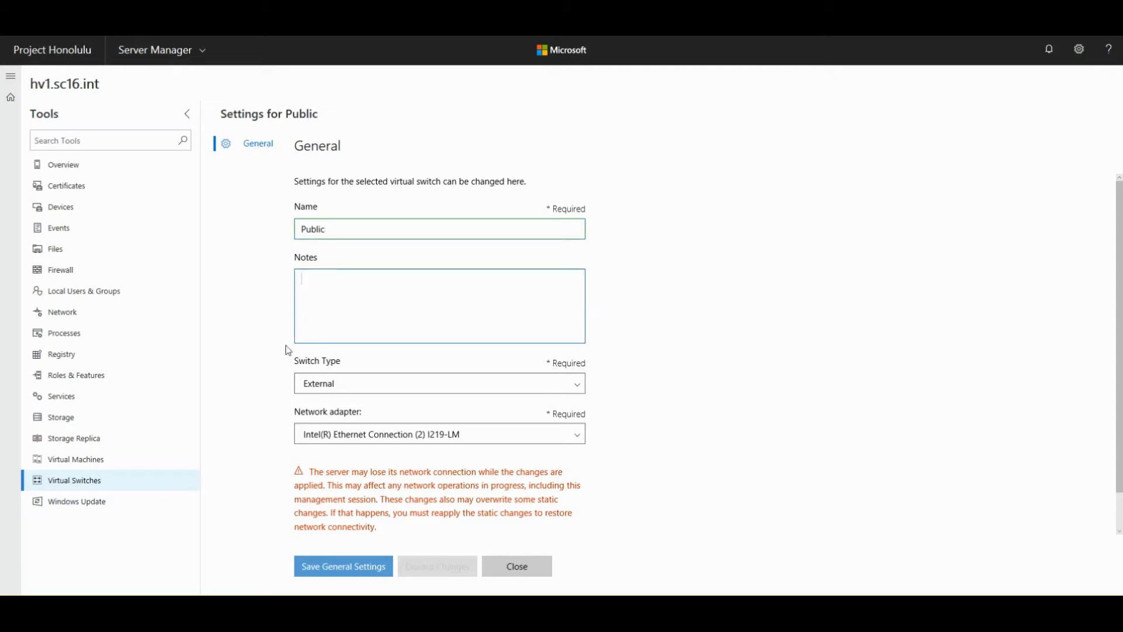
pyautogui.click(349, 386)
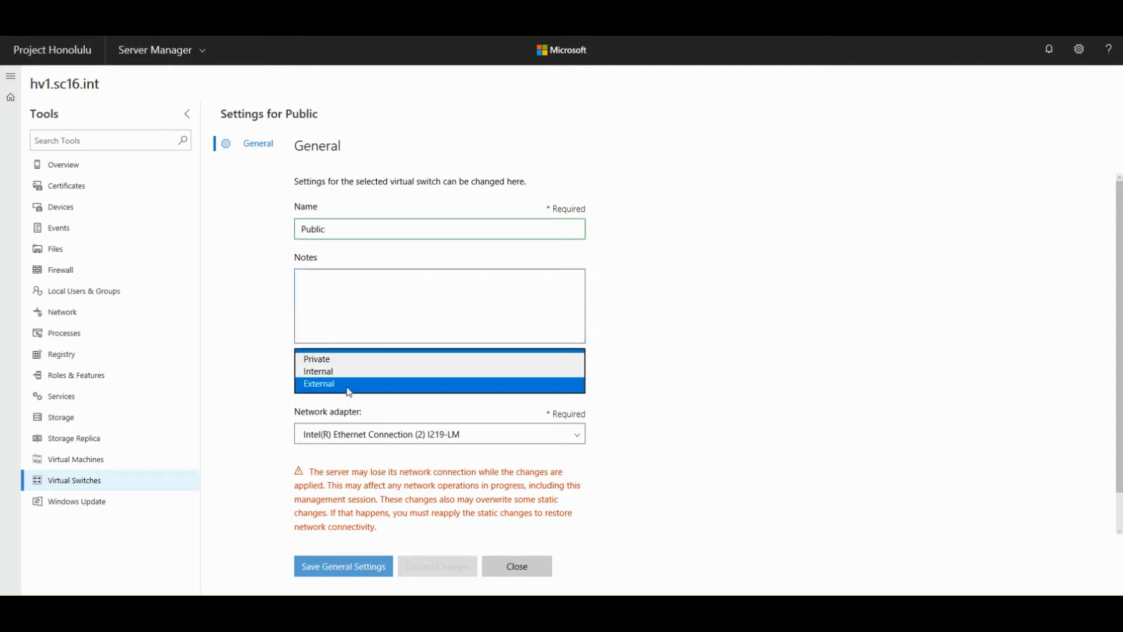
pyautogui.click(350, 386)
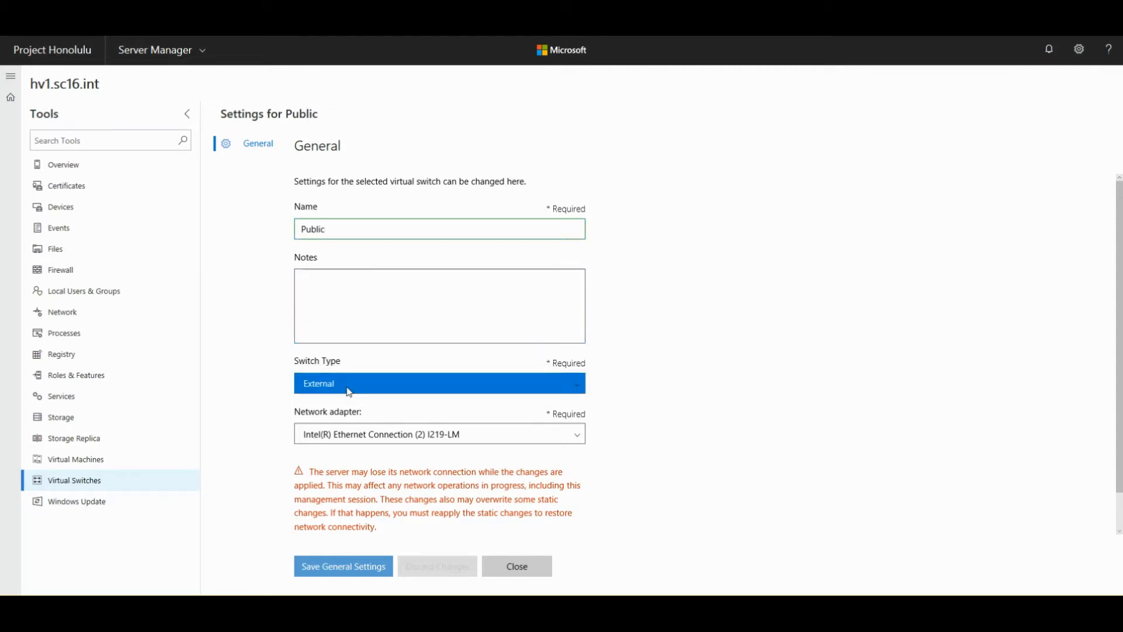
pyautogui.click(674, 381)
pyautogui.click(467, 382)
pyautogui.click(681, 379)
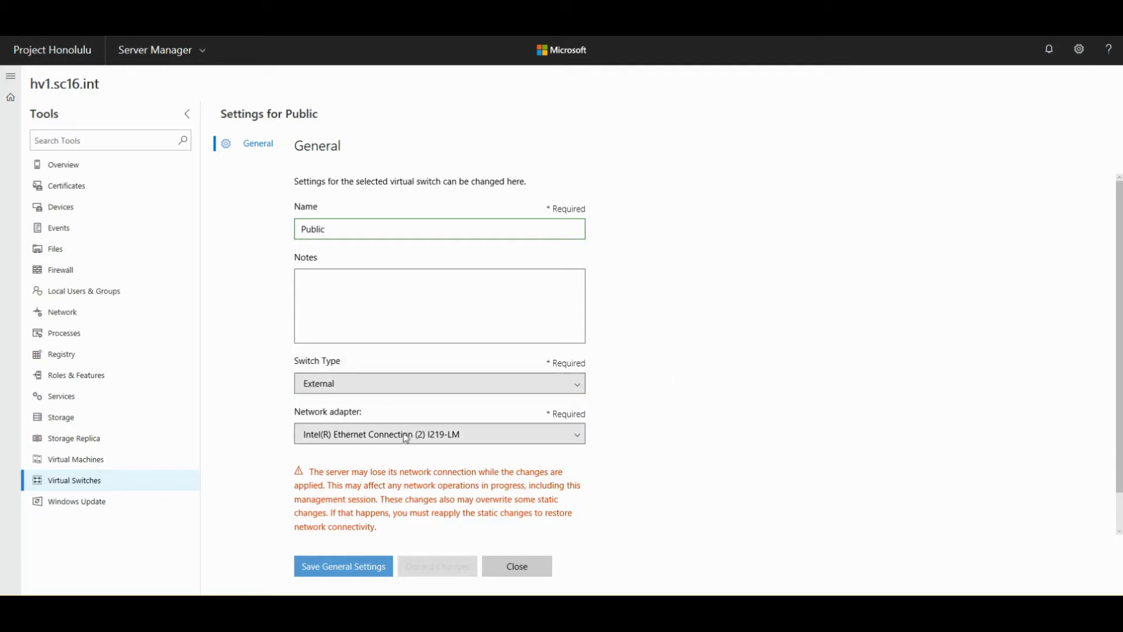
pyautogui.click(459, 443)
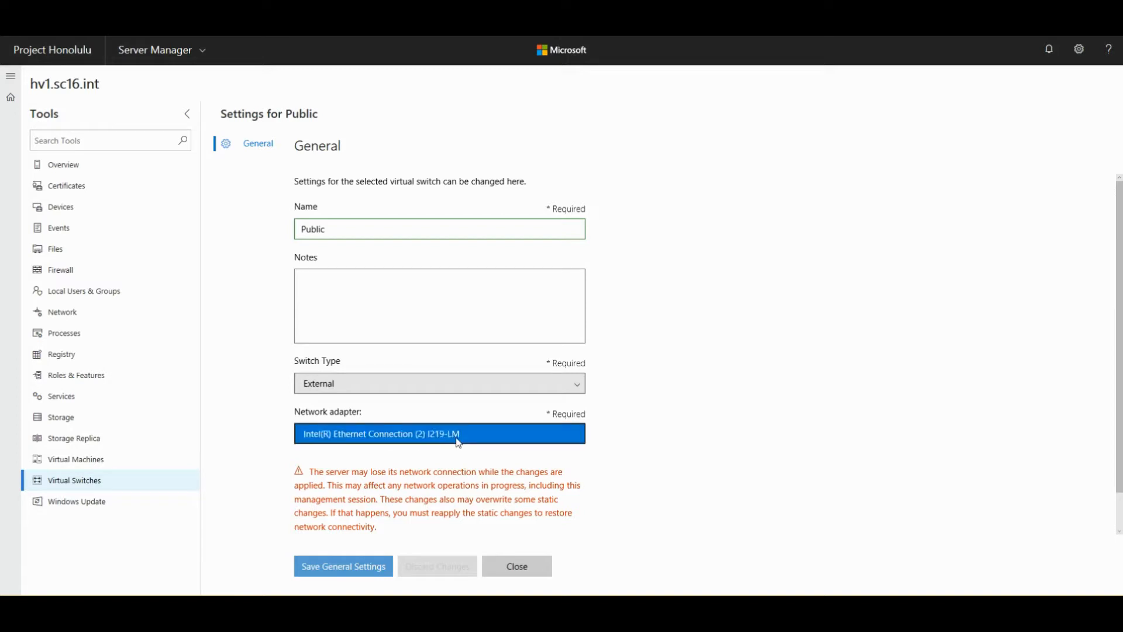
pyautogui.click(664, 424)
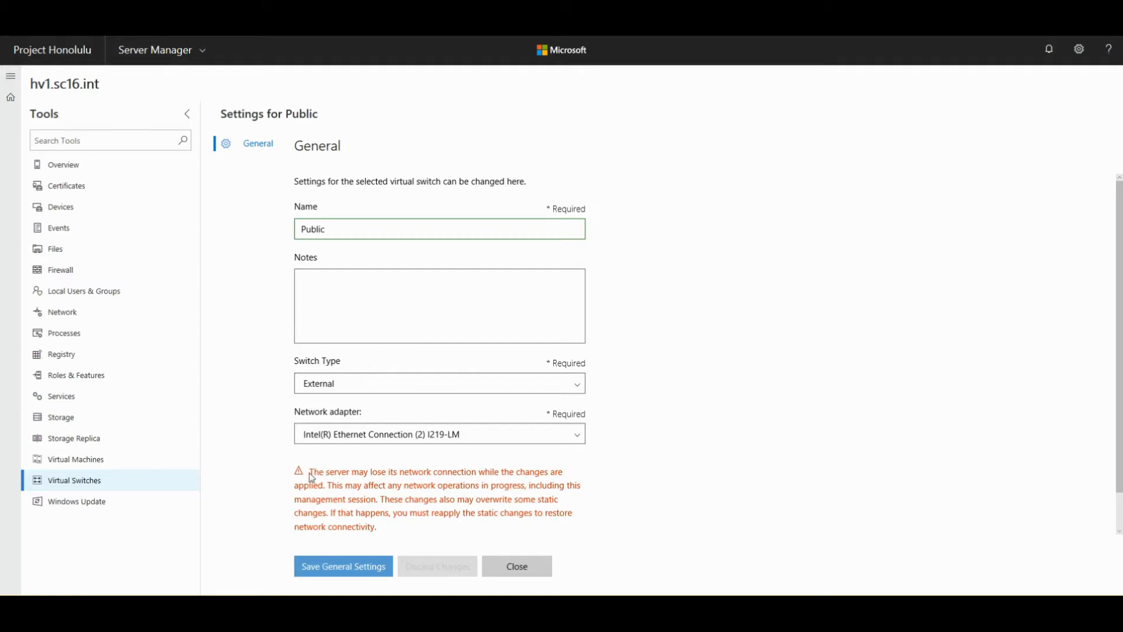
# - Read the network-connection warning, then close the settings without saving
pyautogui.moveTo(312, 477); pyautogui.dragTo(554, 532)
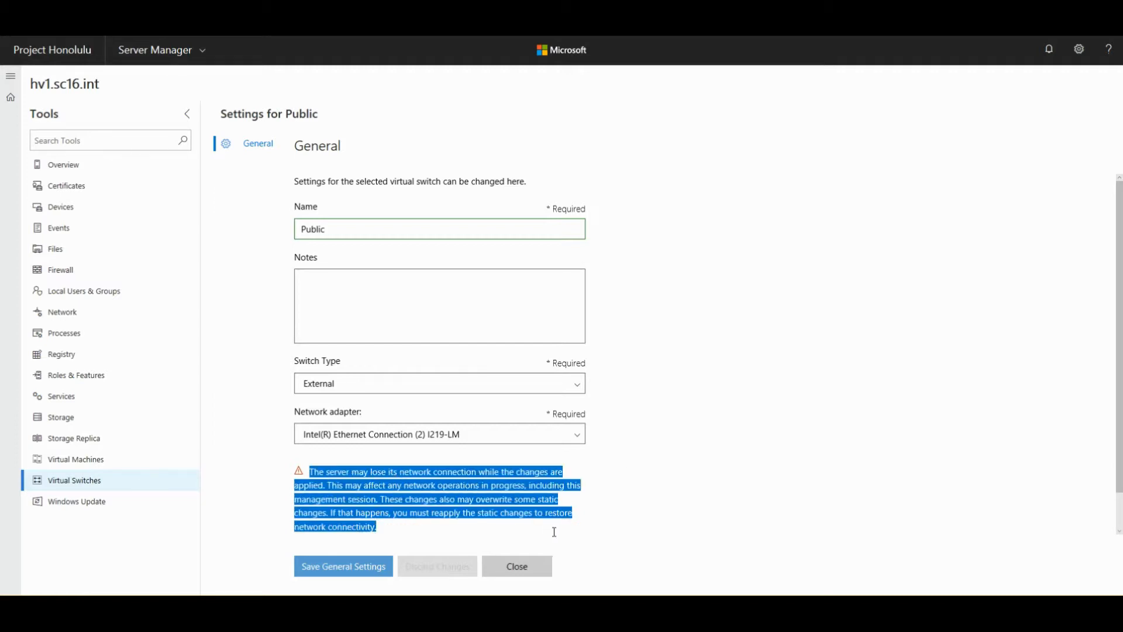
pyautogui.click(389, 527)
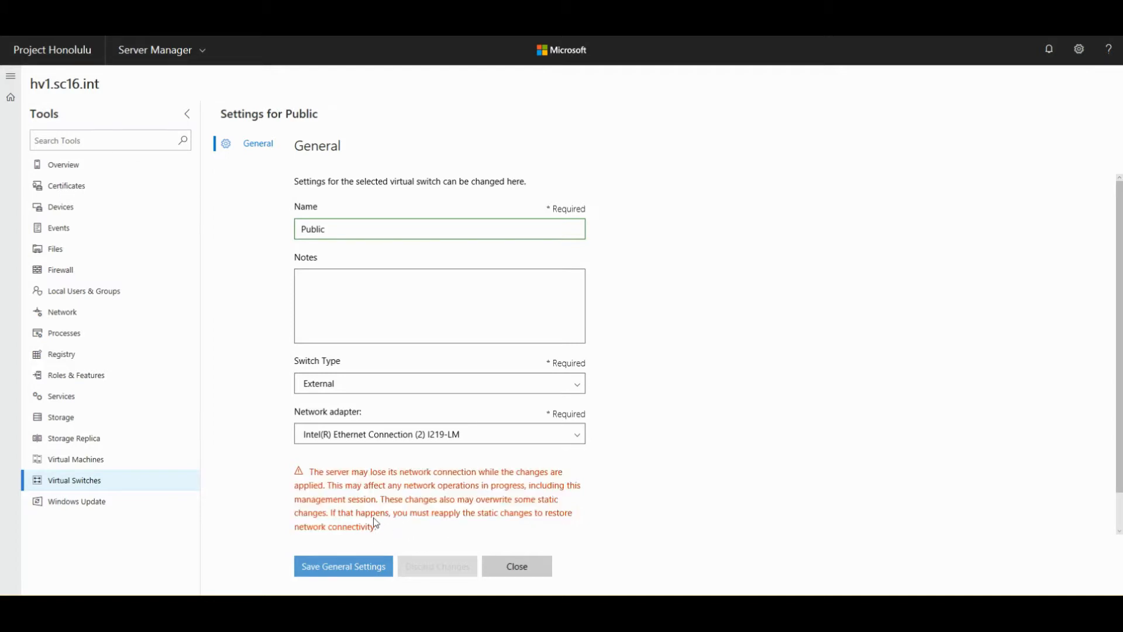
pyautogui.moveTo(374, 522); pyautogui.dragTo(314, 475)
pyautogui.click(439, 508)
pyautogui.click(533, 570)
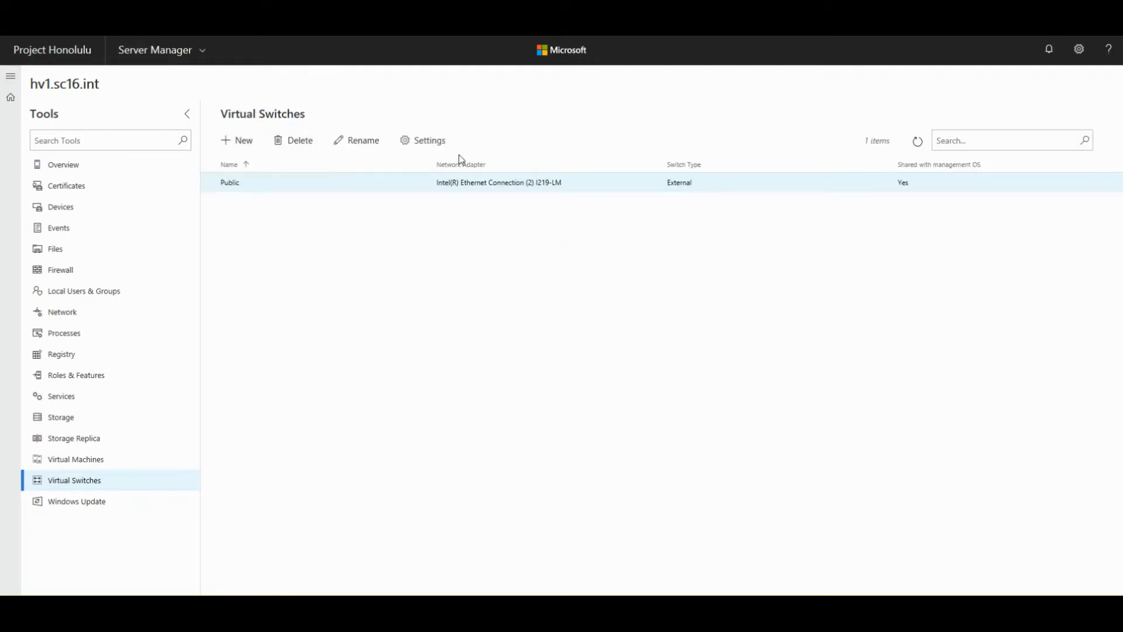
# - Start a new virtual switch and set its type to External
pyautogui.click(242, 143)
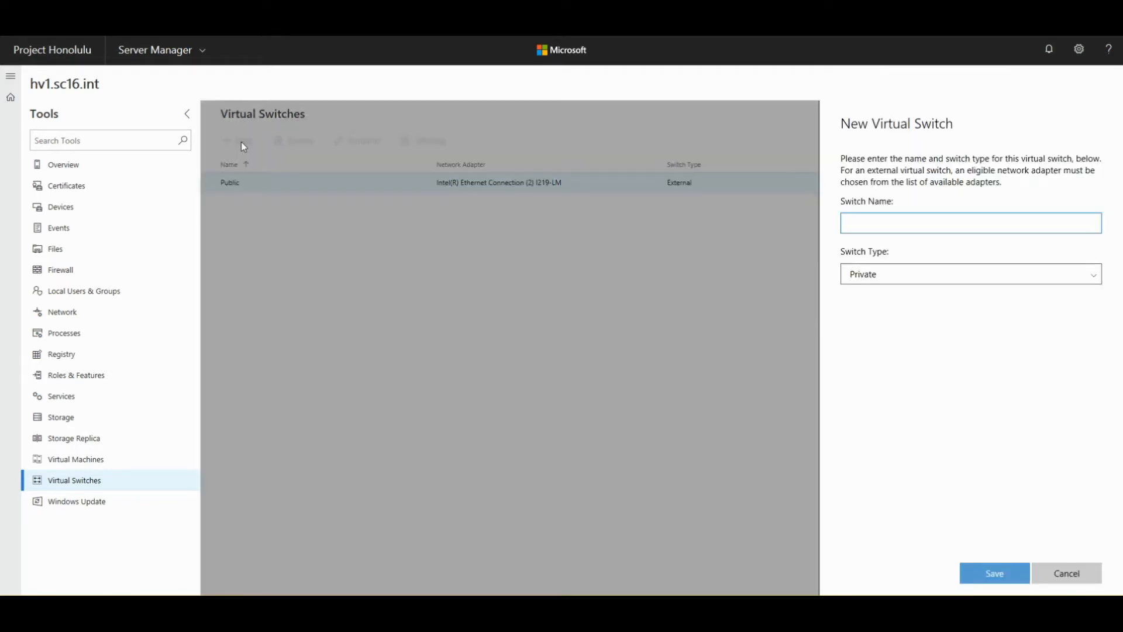
pyautogui.click(883, 275)
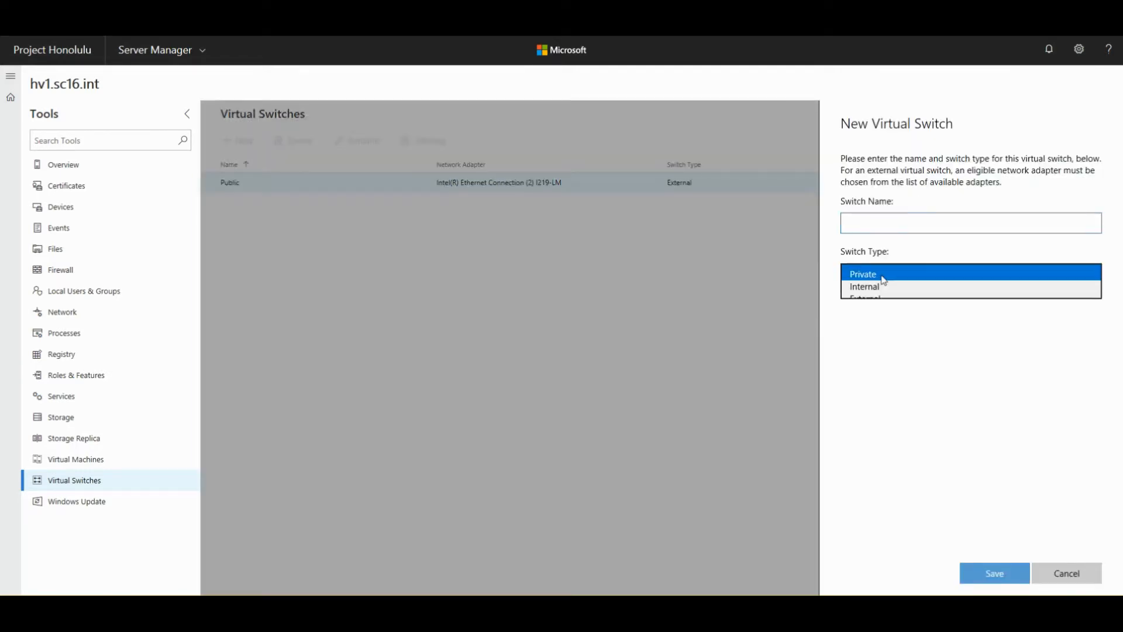
pyautogui.click(869, 226)
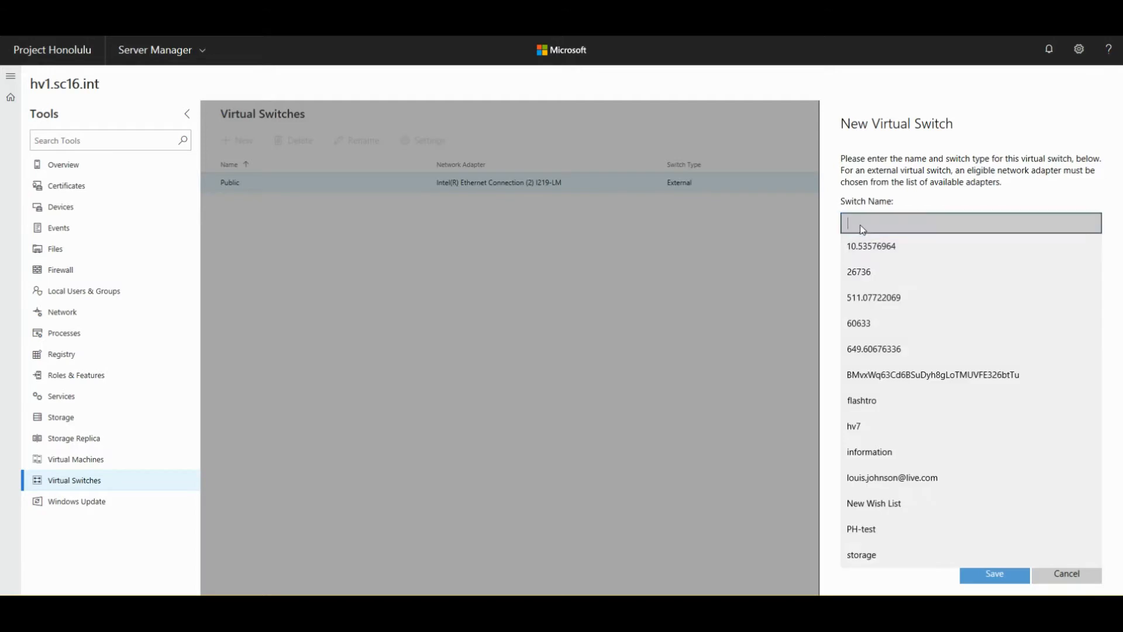
pyautogui.click(863, 229)
pyautogui.click(884, 282)
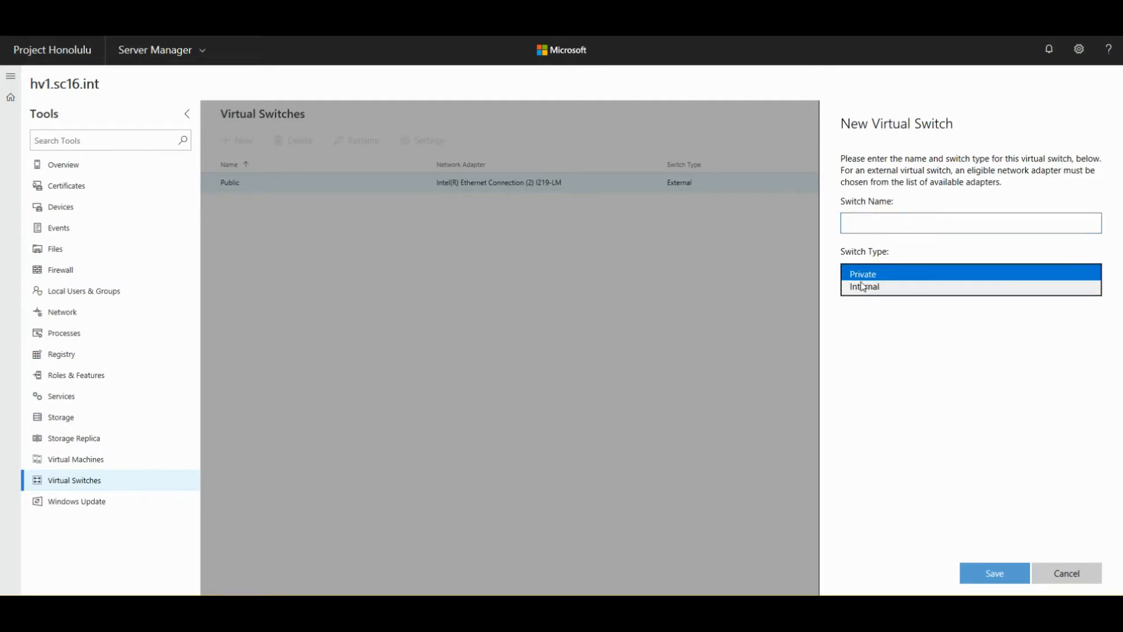
pyautogui.click(862, 299)
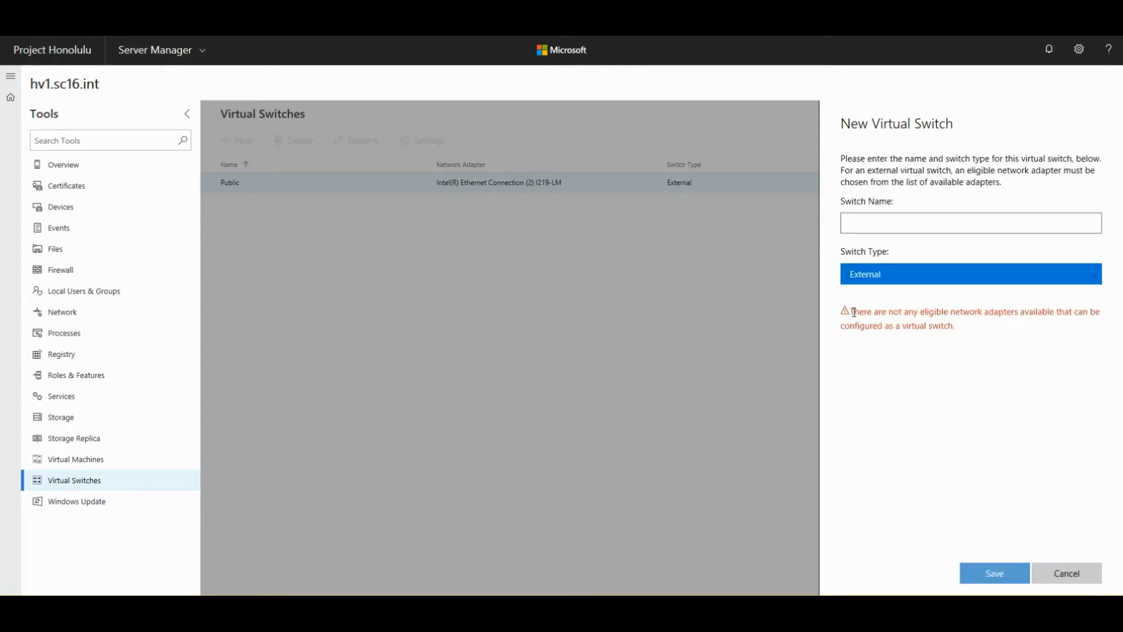
# - Read the no-eligible-adapters warning, cancel the new switch, and open Windows Update
pyautogui.moveTo(851, 312); pyautogui.dragTo(960, 333)
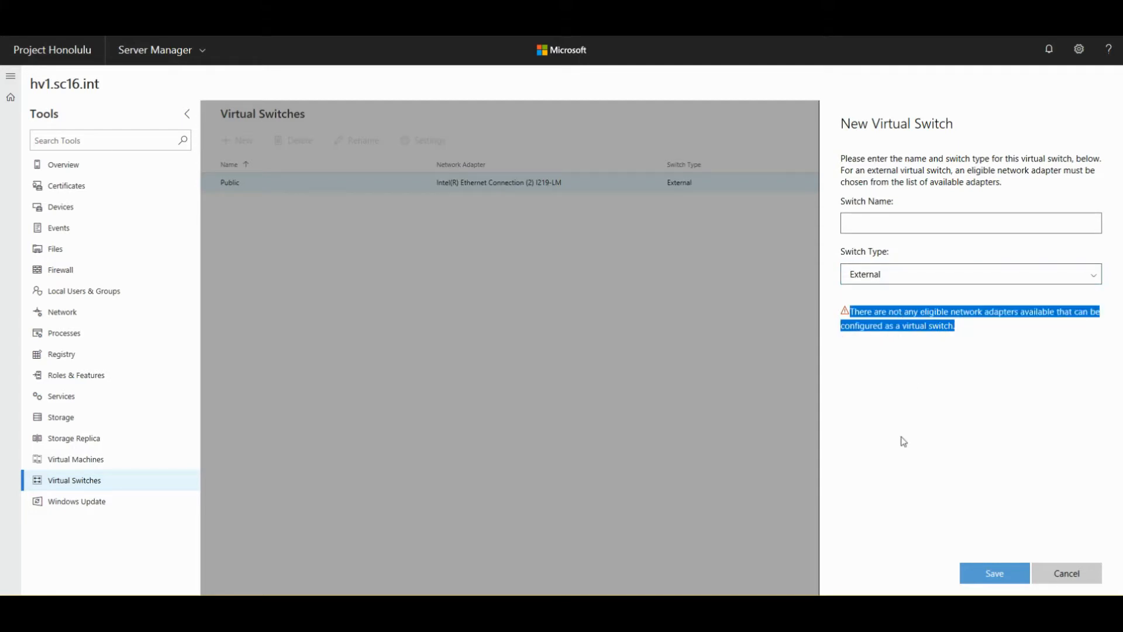
pyautogui.click(1066, 584)
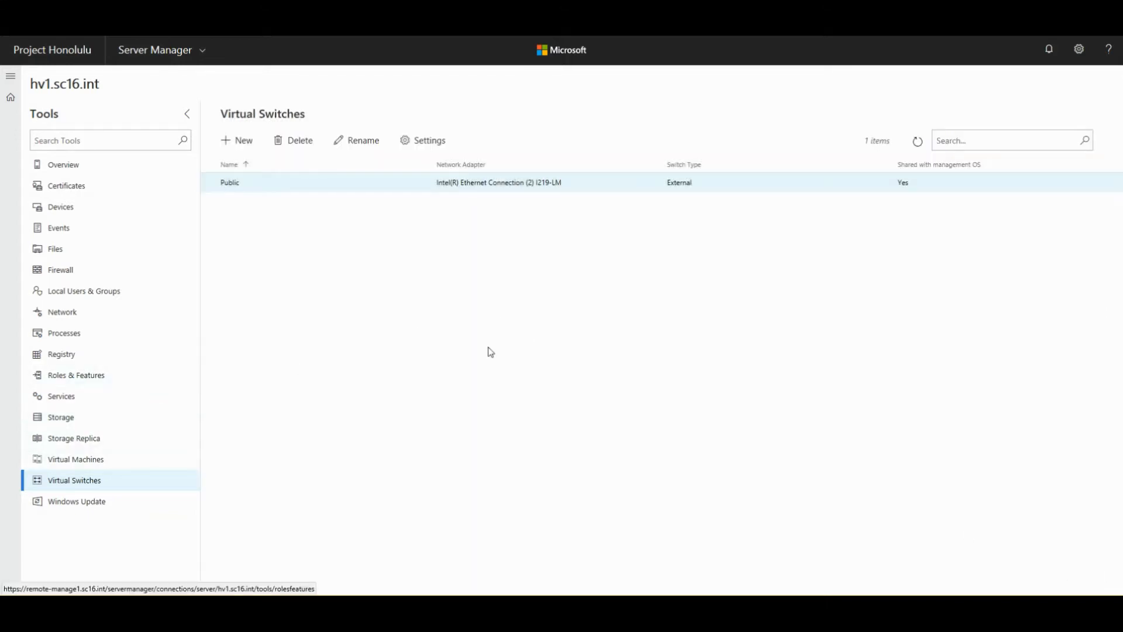
pyautogui.click(64, 510)
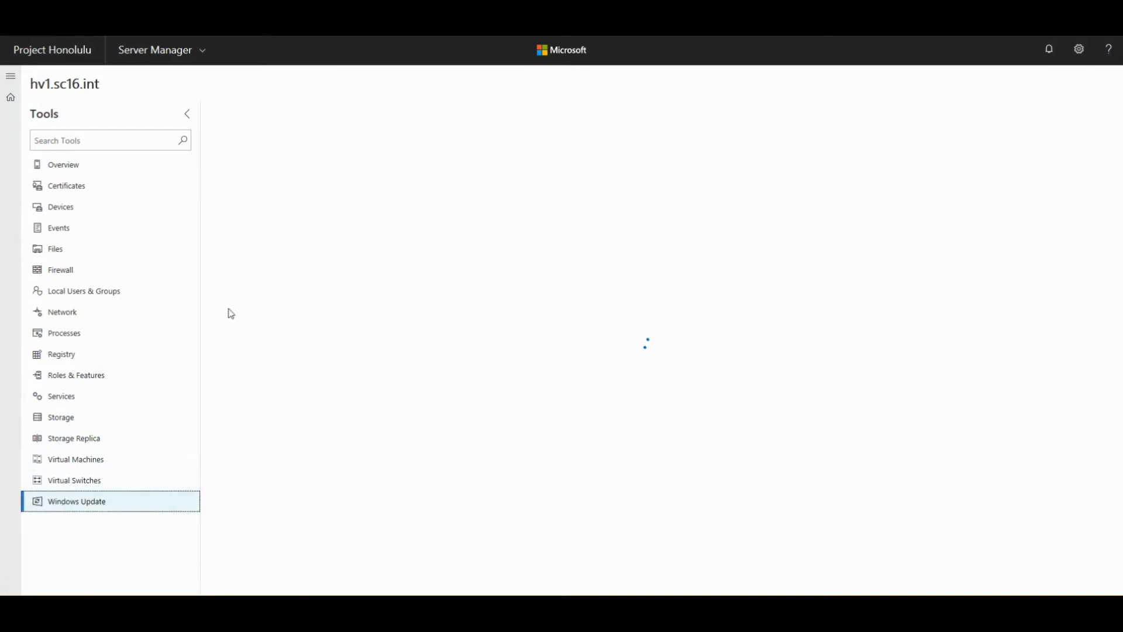
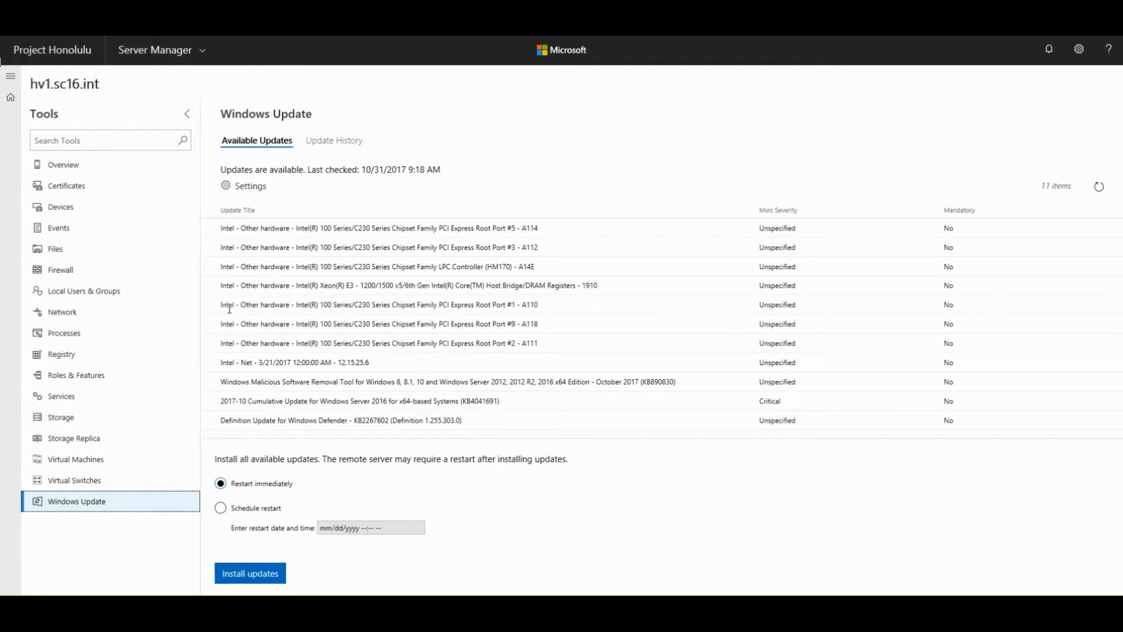
# - Review the update list, highlighting the 2017-10 Cumulative Update title
pyautogui.click(212, 231)
pyautogui.moveTo(237, 401); pyautogui.dragTo(514, 393)
pyautogui.click(522, 401)
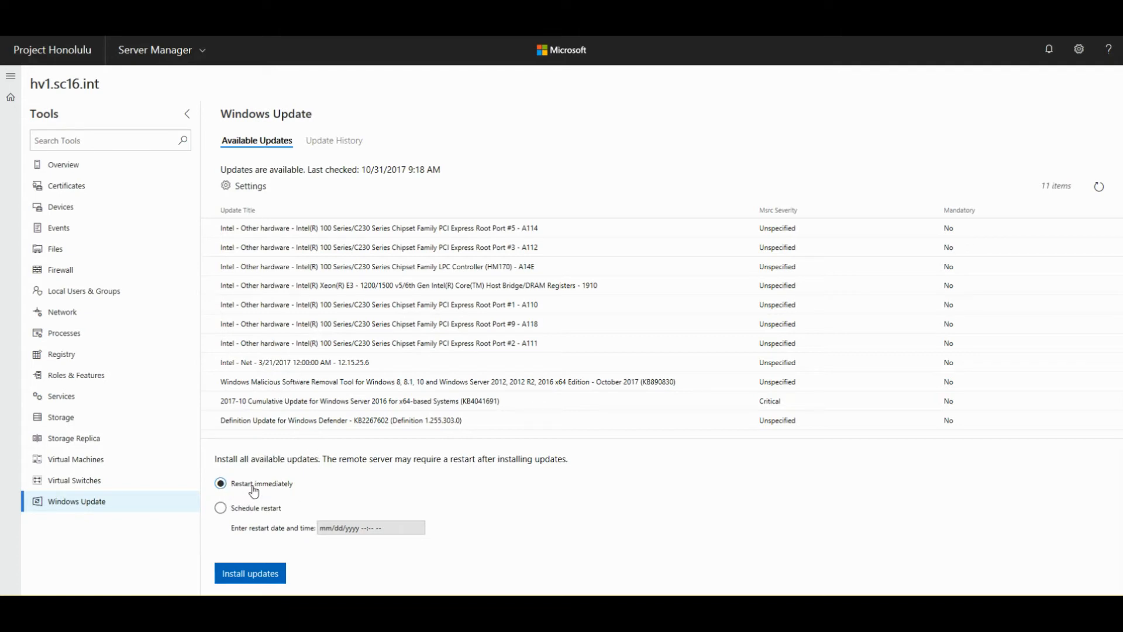
# - Choose Schedule restart and set the restart date to November 1, 2017
pyautogui.click(220, 508)
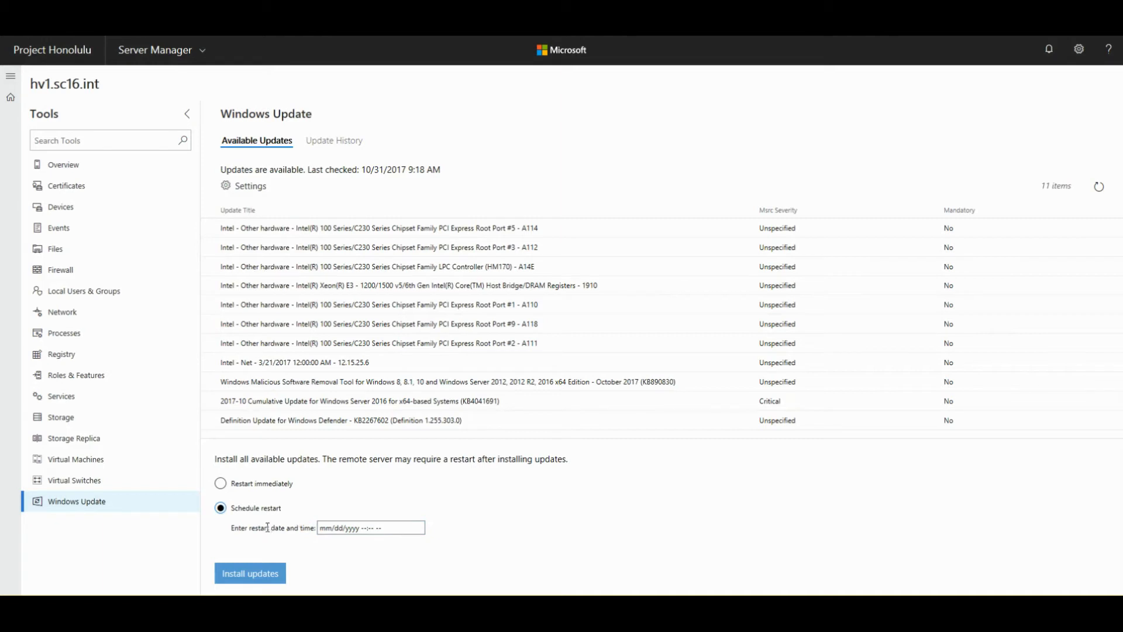
pyautogui.click(328, 528)
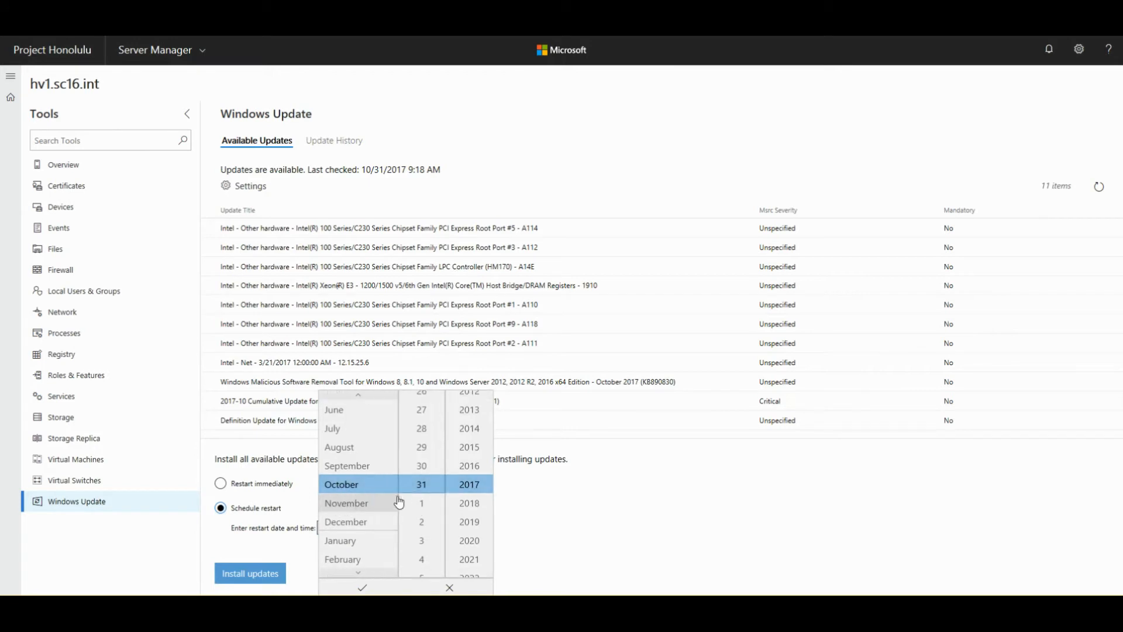
pyautogui.click(375, 501)
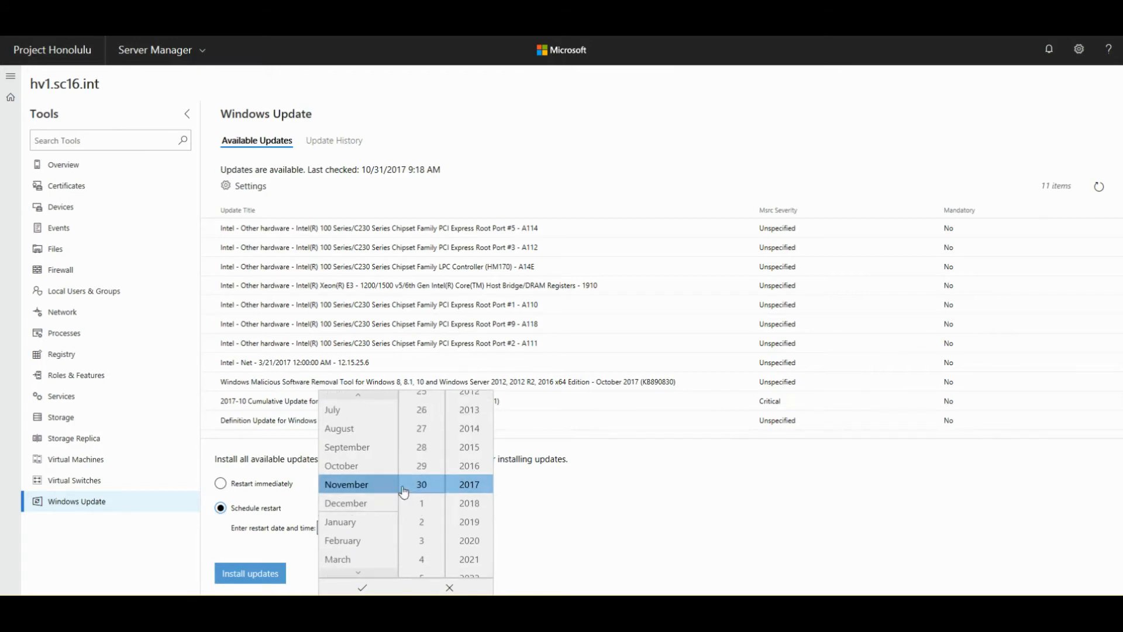
pyautogui.scroll(2, 423, 483)
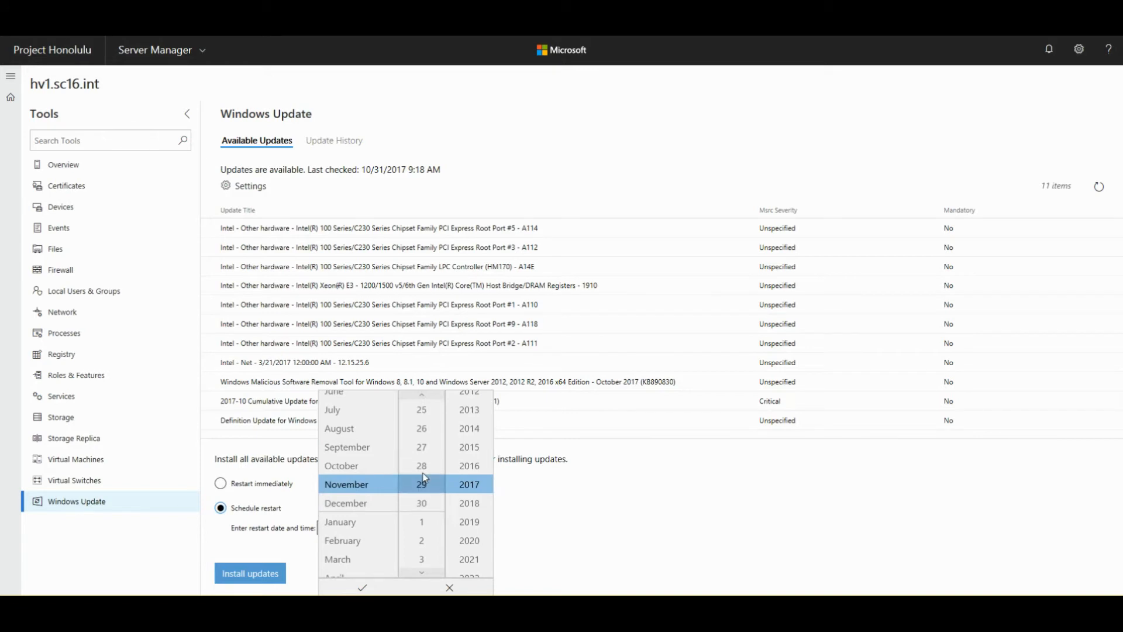
pyautogui.scroll(6, 425, 478)
pyautogui.scroll(12, 425, 479)
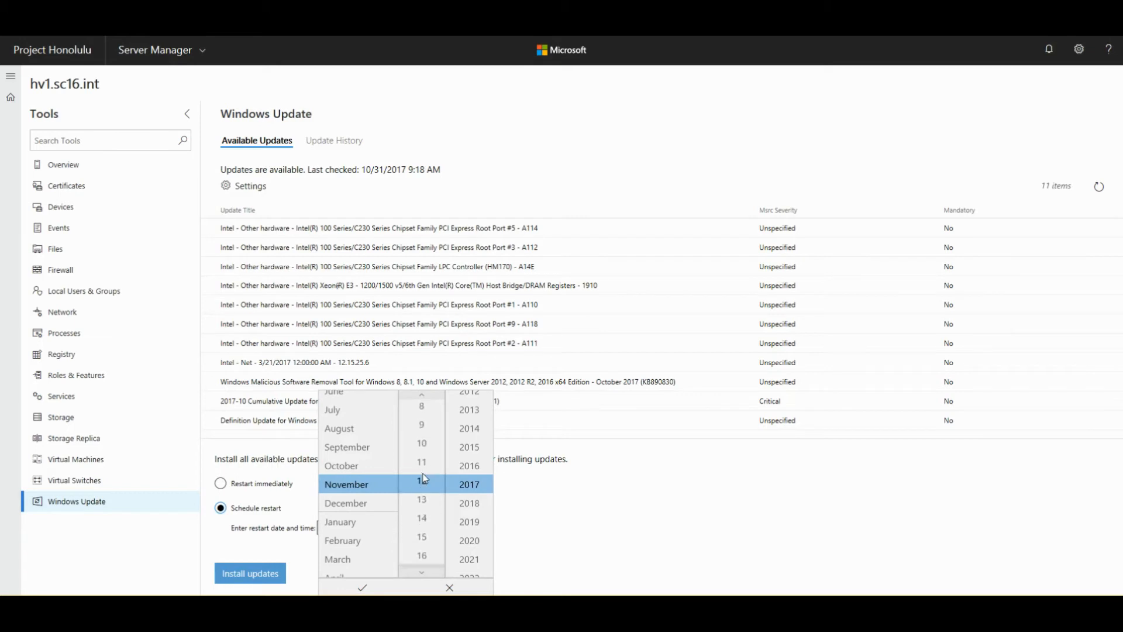
pyautogui.scroll(5, 422, 478)
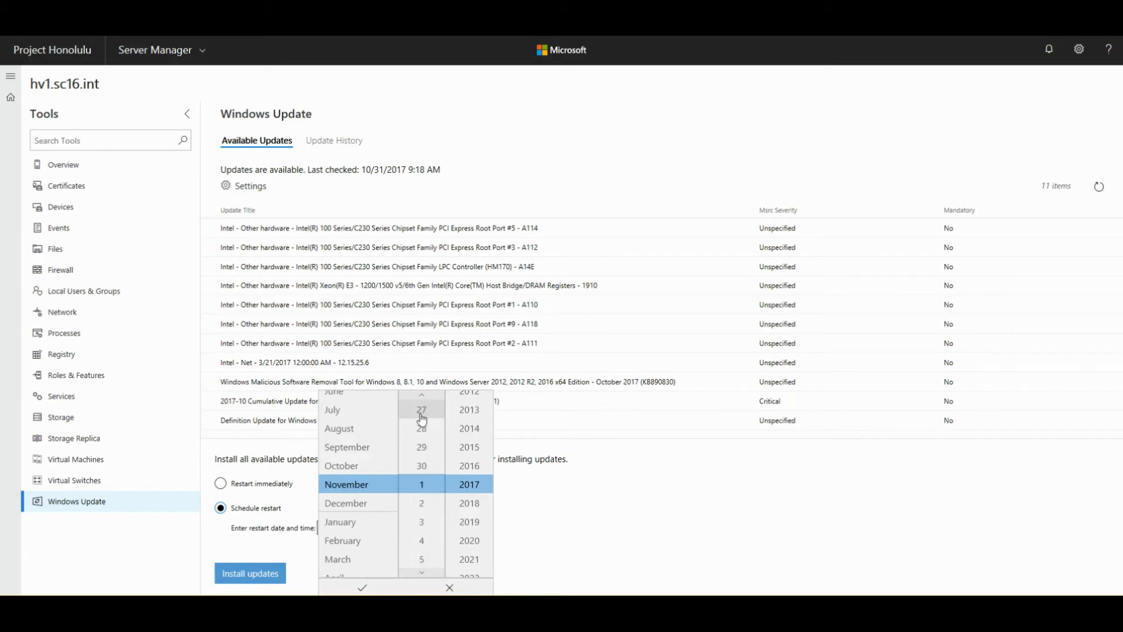
pyautogui.click(422, 412)
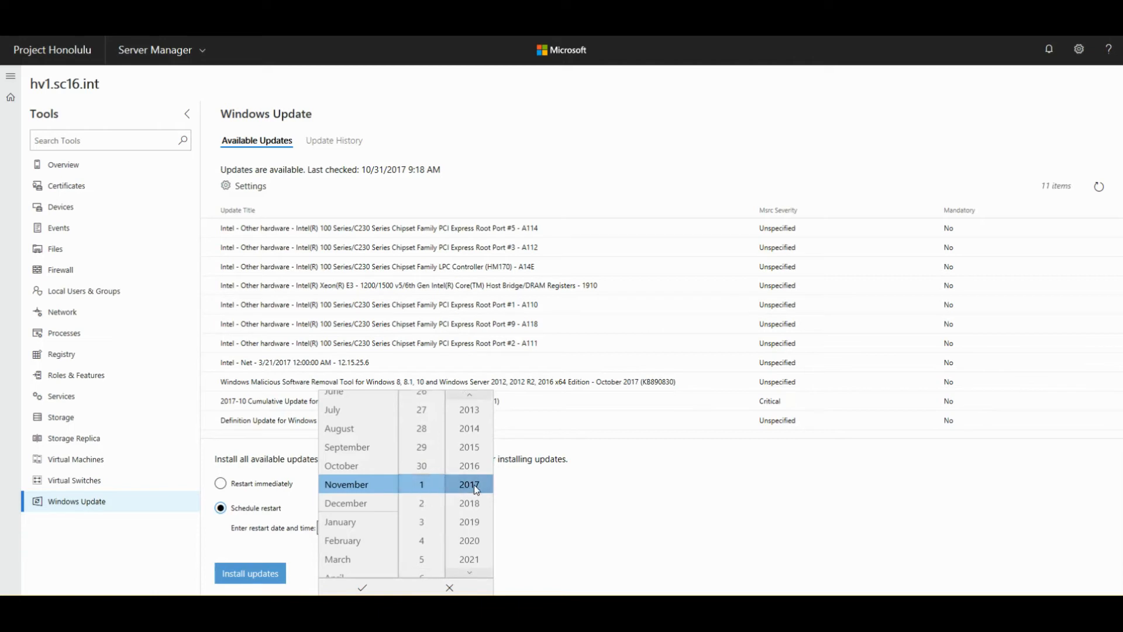
pyautogui.click(362, 588)
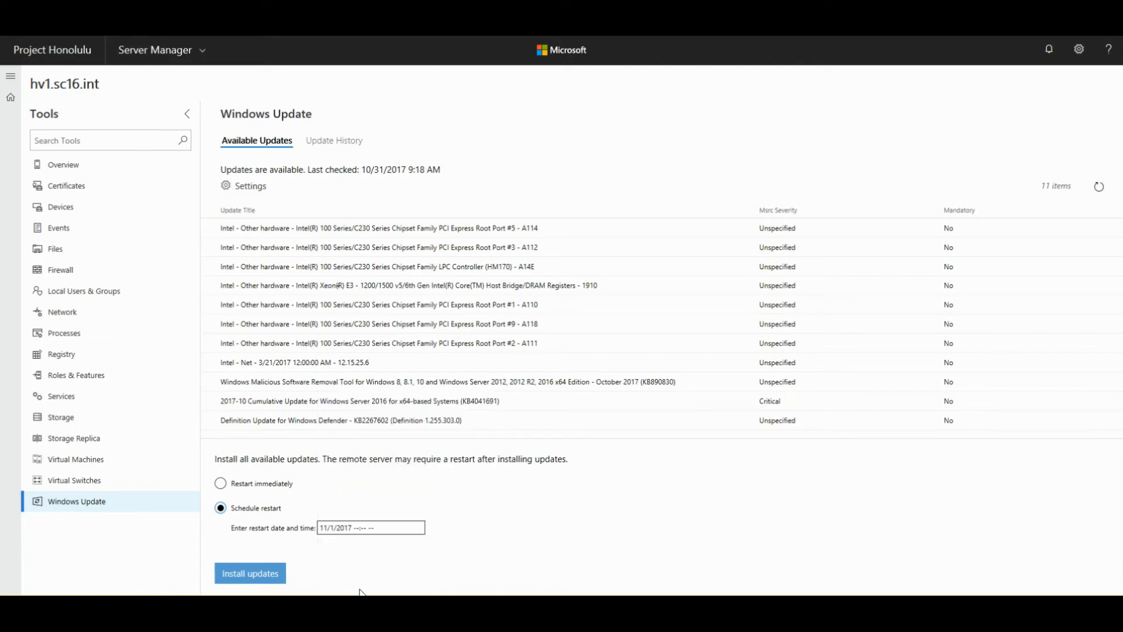
# - Set the scheduled restart time to 2:20 AM and start installing all 11 updates
pyautogui.click(359, 534)
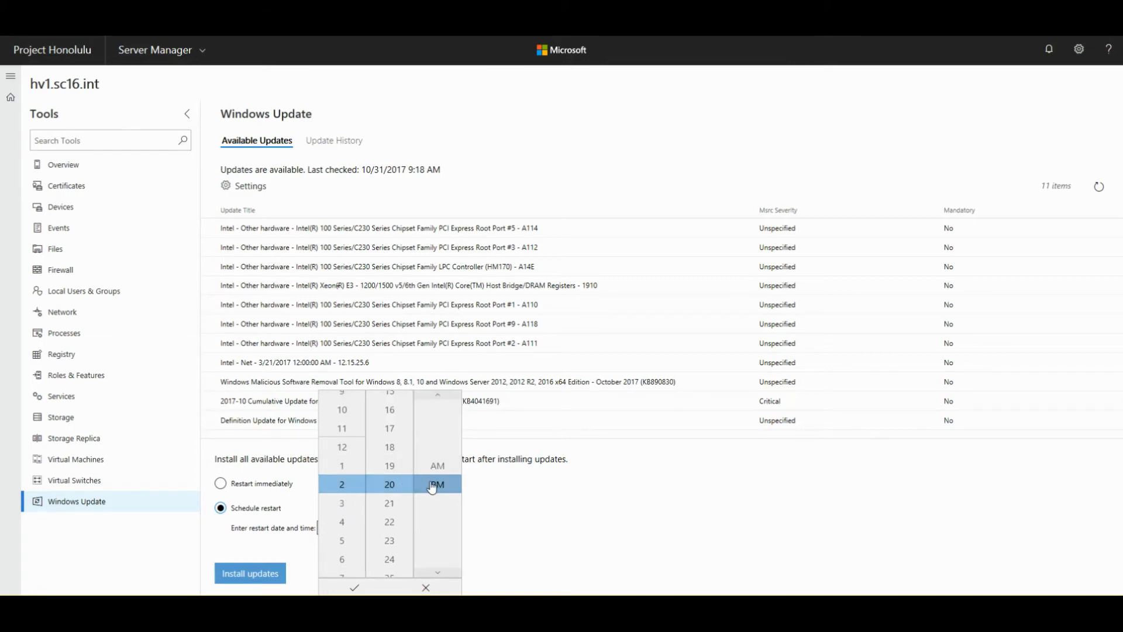
pyautogui.click(354, 590)
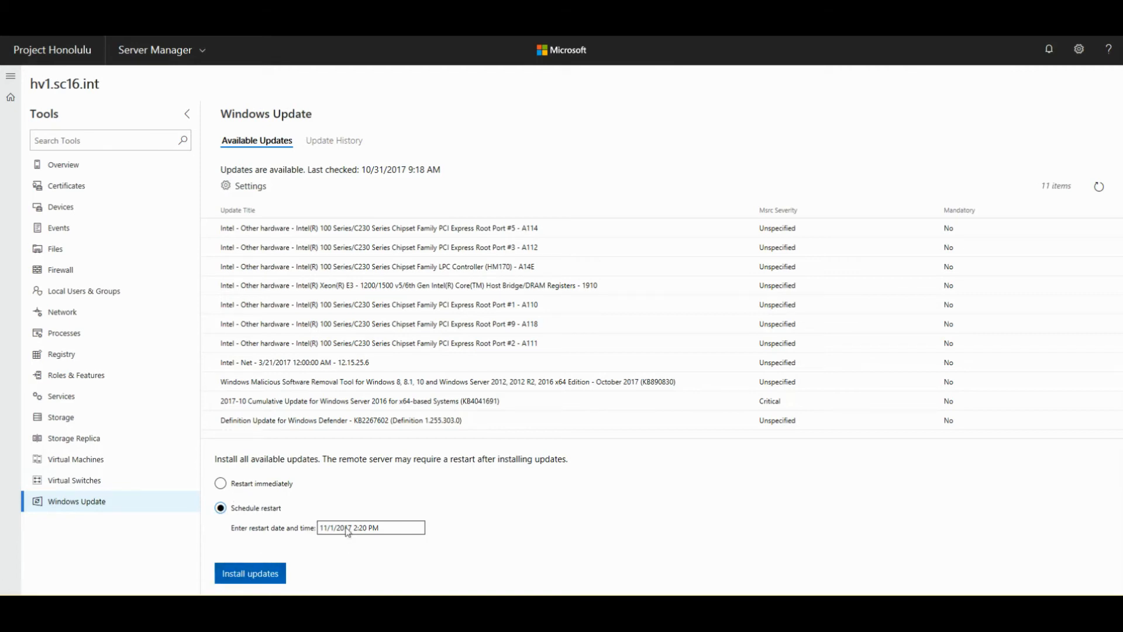
pyautogui.click(374, 525)
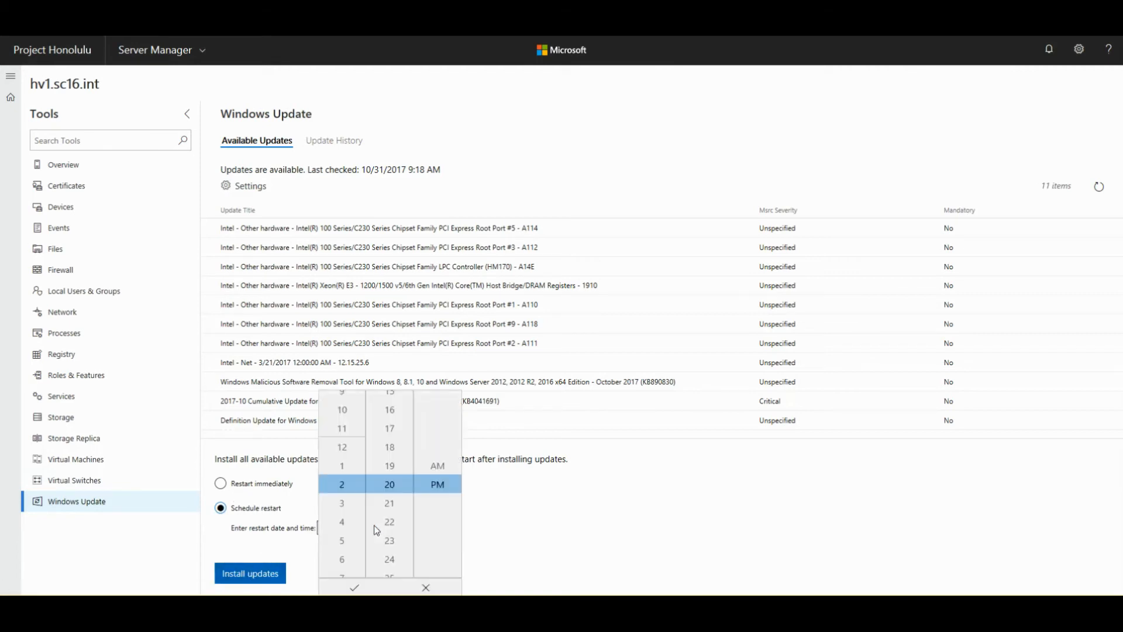
pyautogui.click(439, 466)
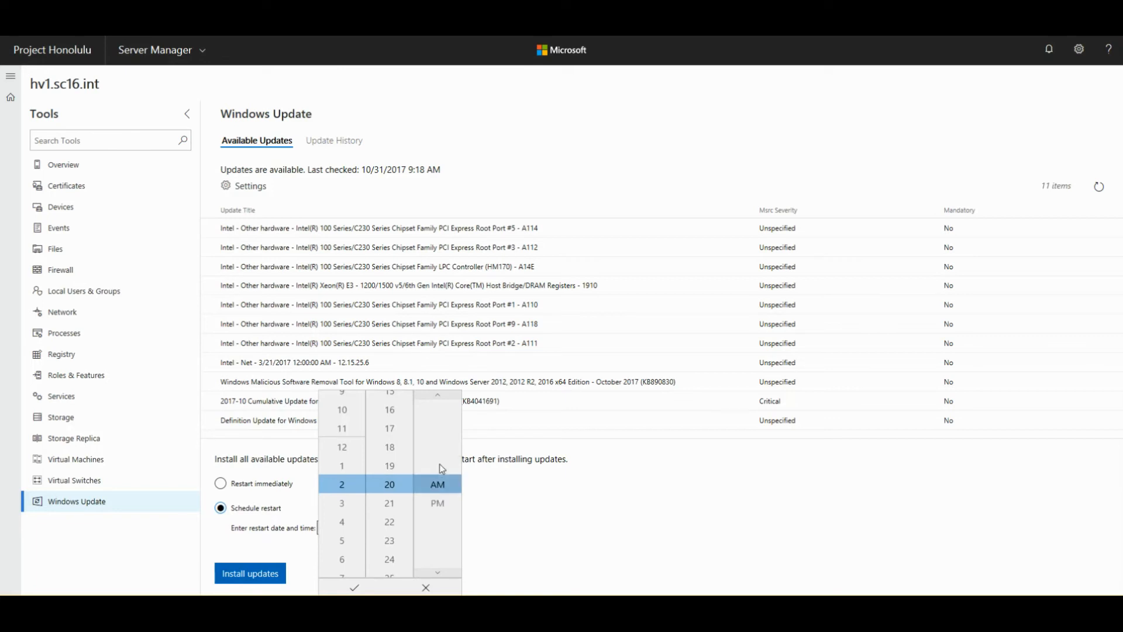
pyautogui.click(355, 588)
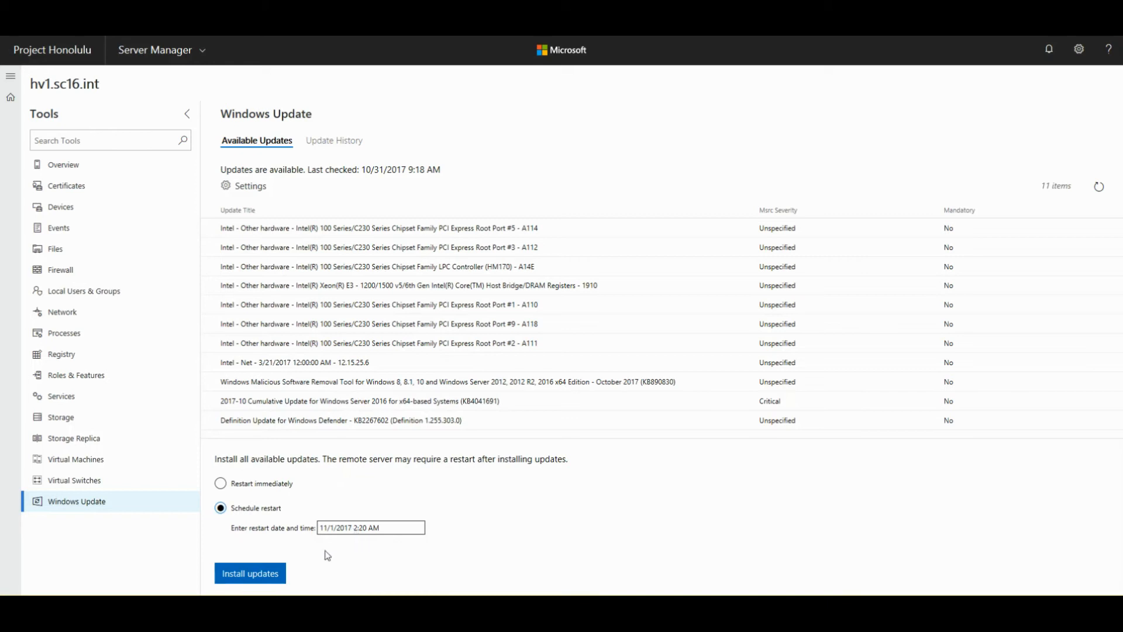
pyautogui.click(247, 579)
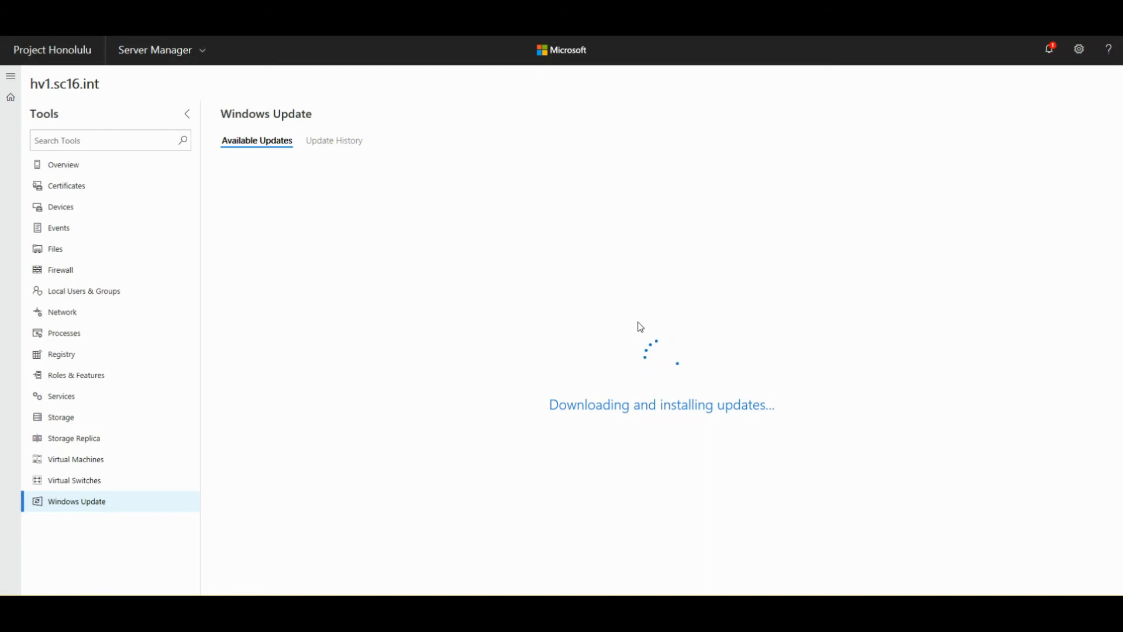
# - Check the notifications for the Install Updates In Progress entry, then close the list
pyautogui.click(1050, 51)
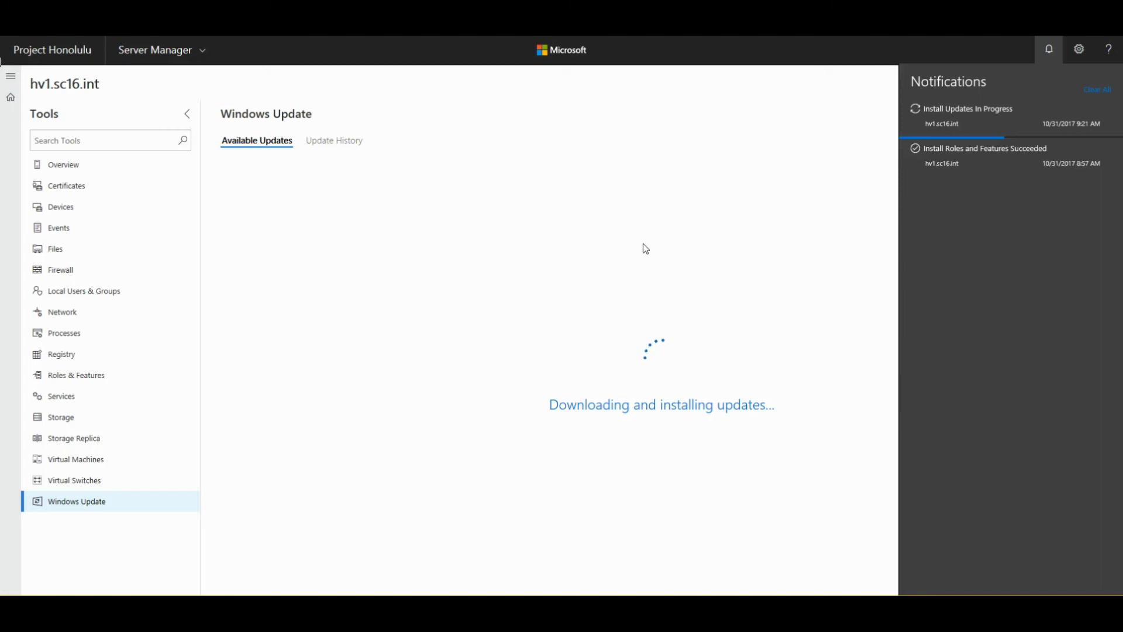
pyautogui.click(526, 533)
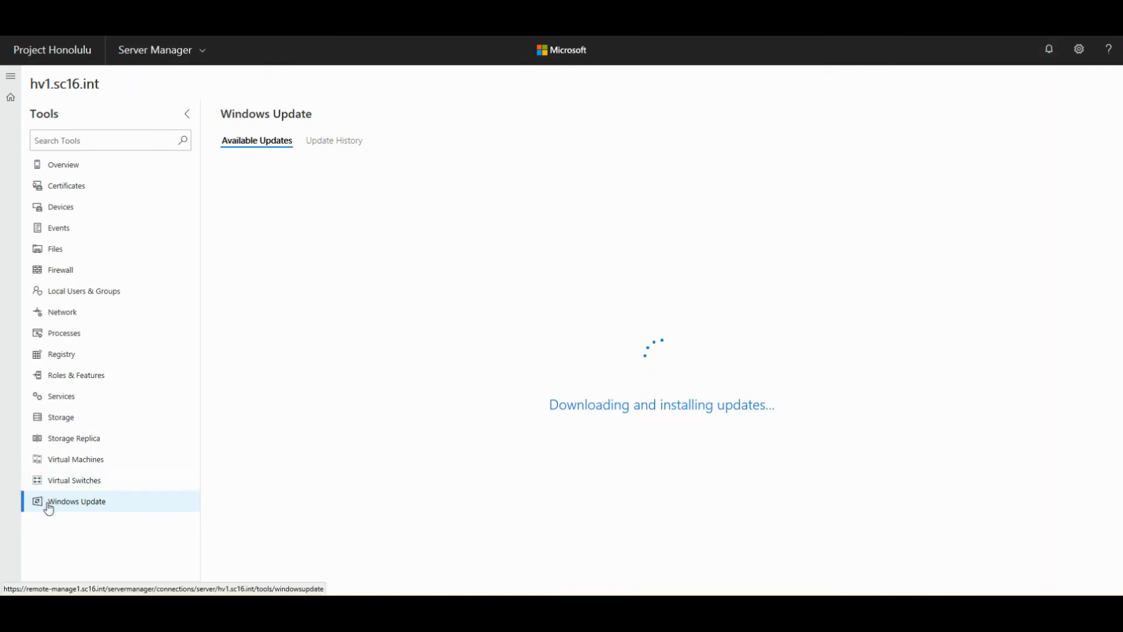